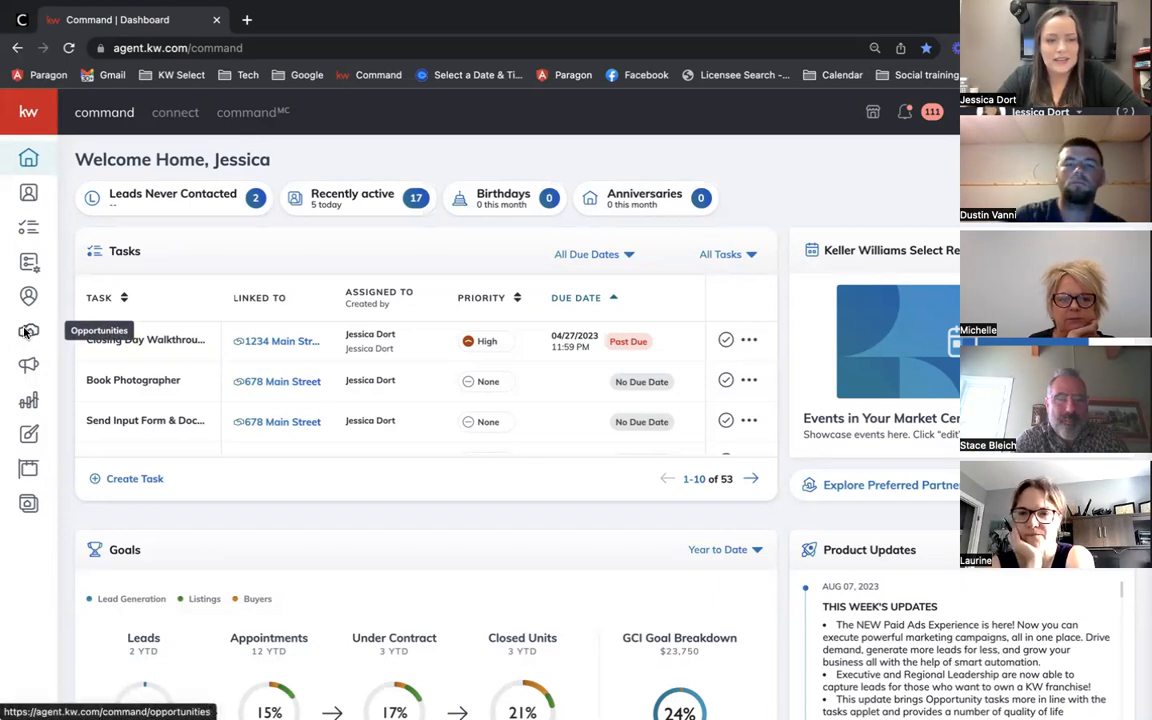
Step: Go to the Opportunities pipeline and start a new opportunity
click(28, 333)
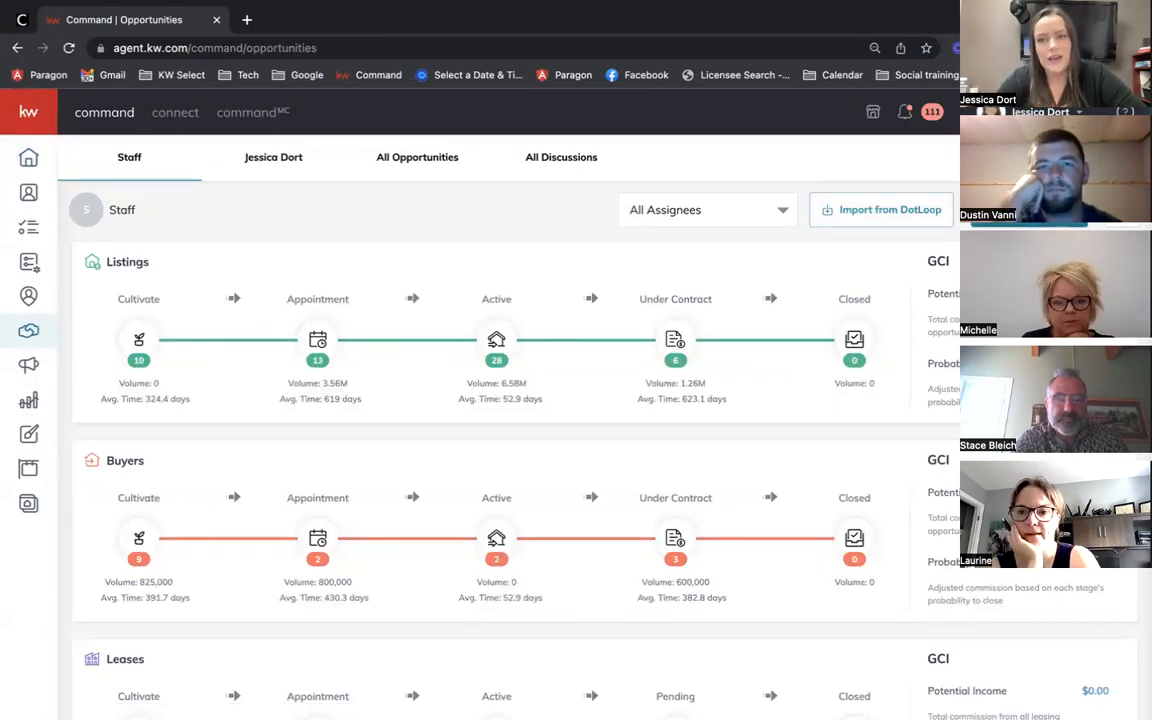
click(1029, 211)
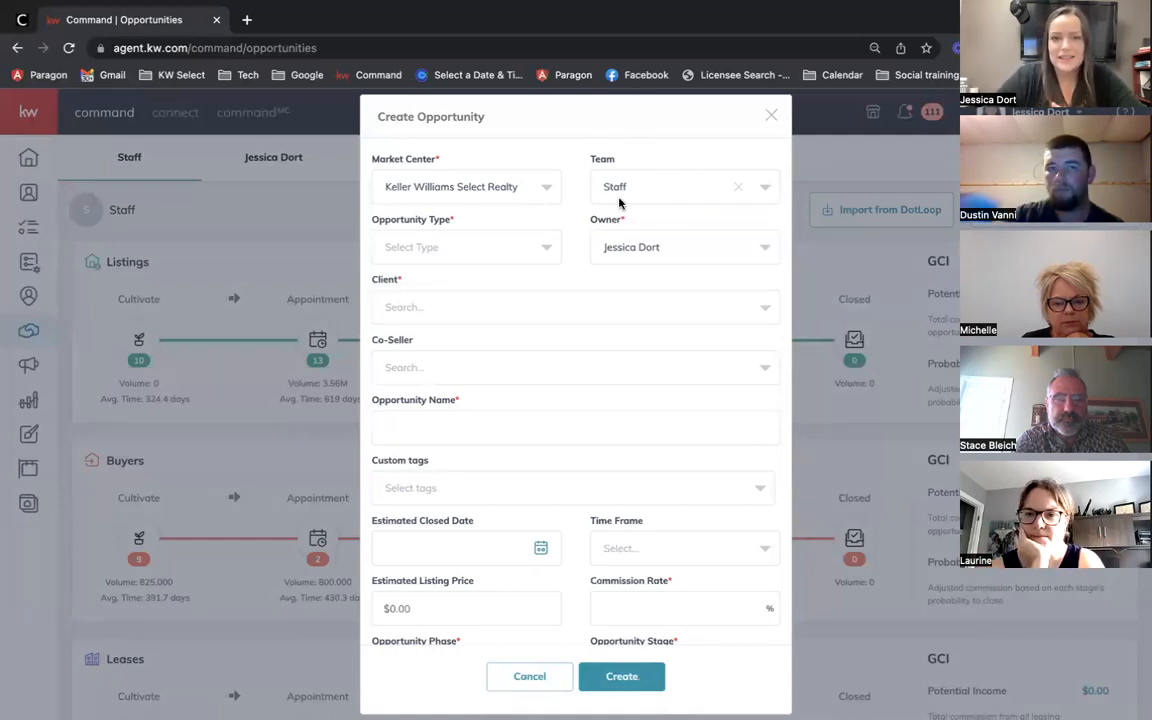
Step: Choose Listing as the opportunity type, which clears the team and names it '- Listing'
scroll(465, 567, down, 2)
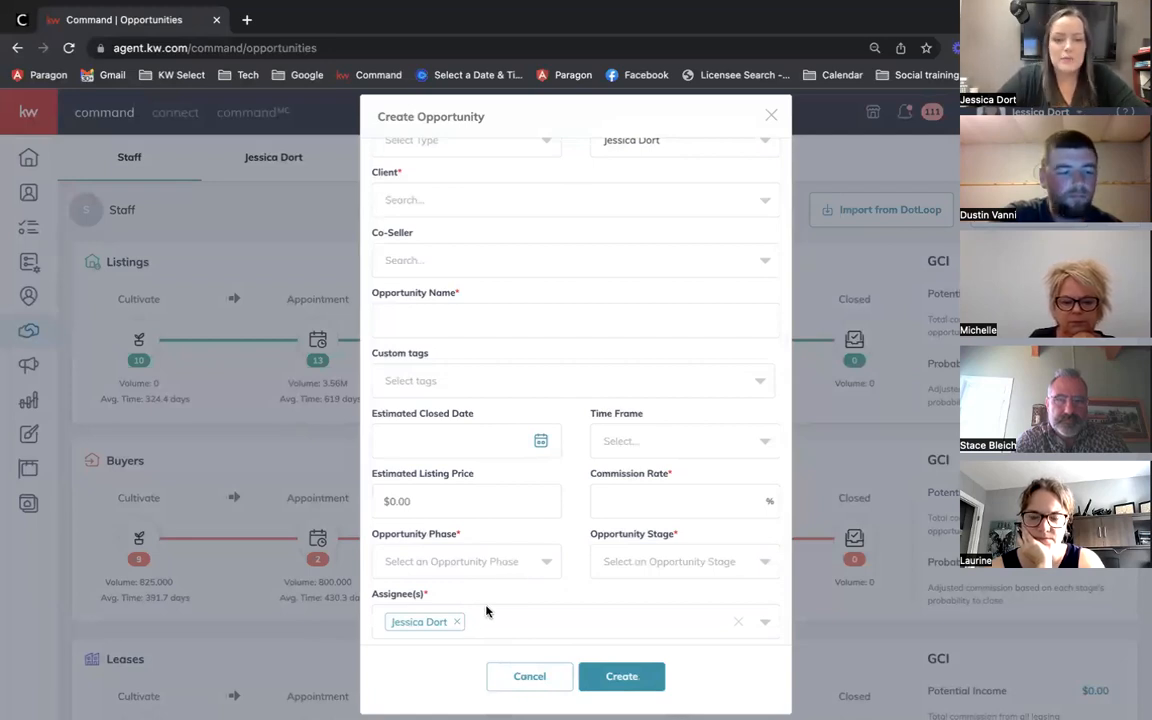
scroll(663, 309, up, 2)
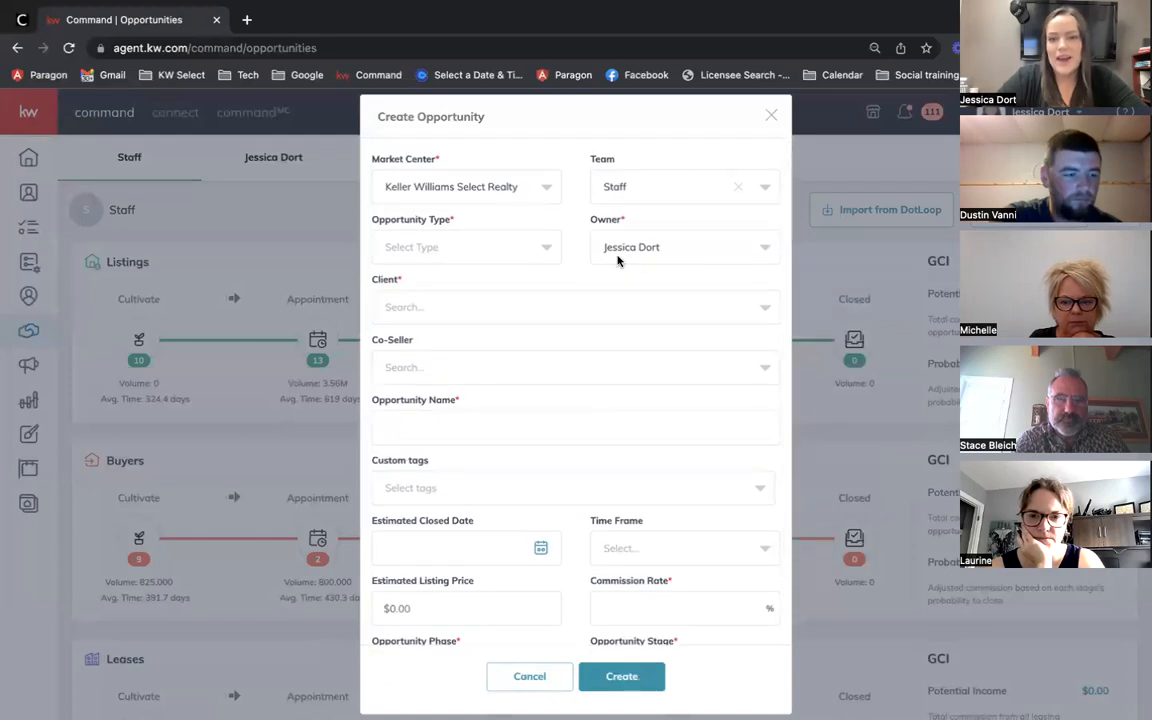
scroll(649, 257, down, 2)
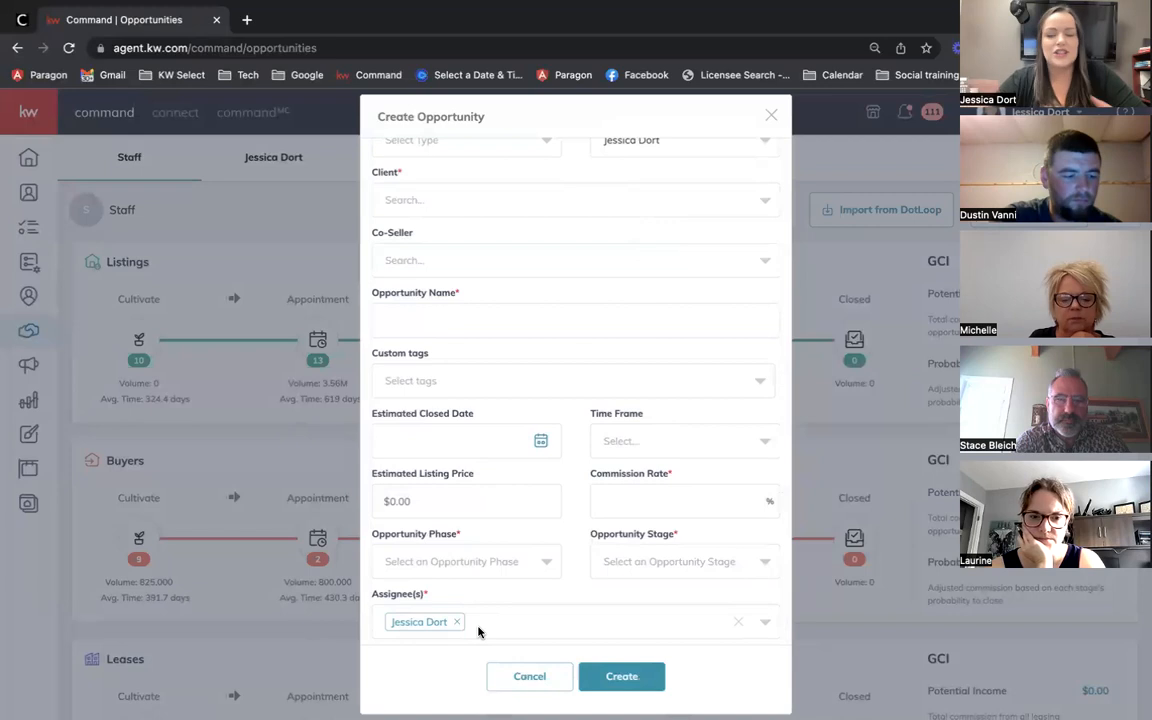
scroll(477, 628, up, 2)
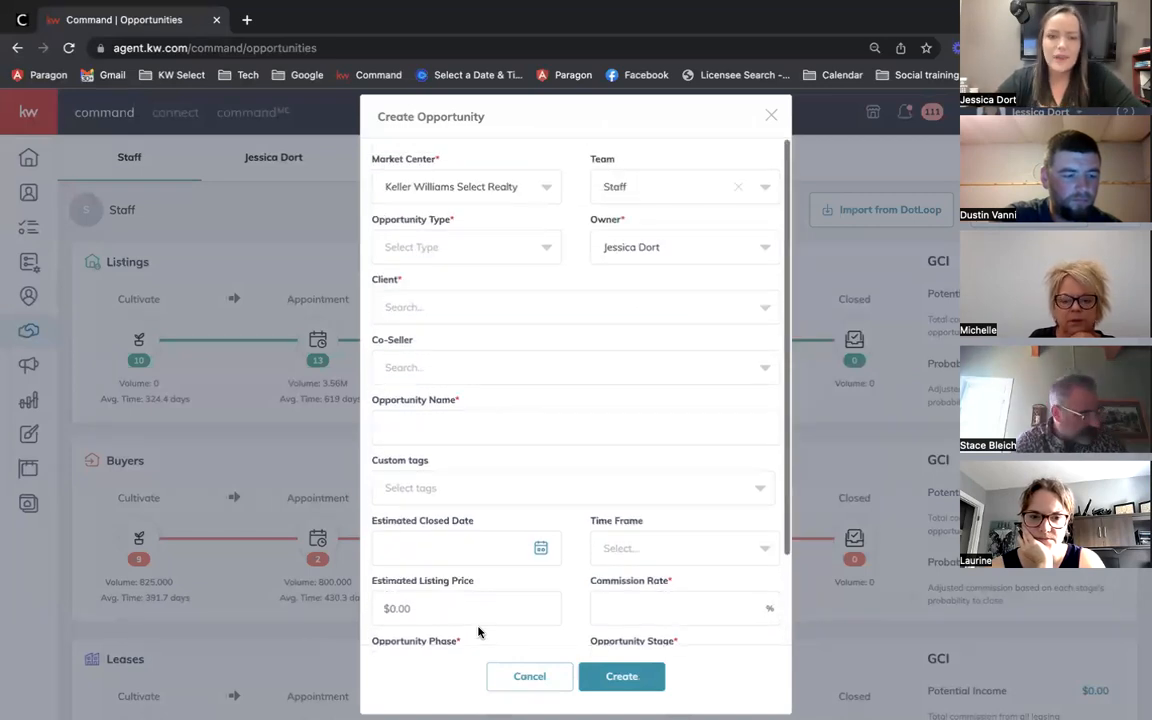
click(737, 194)
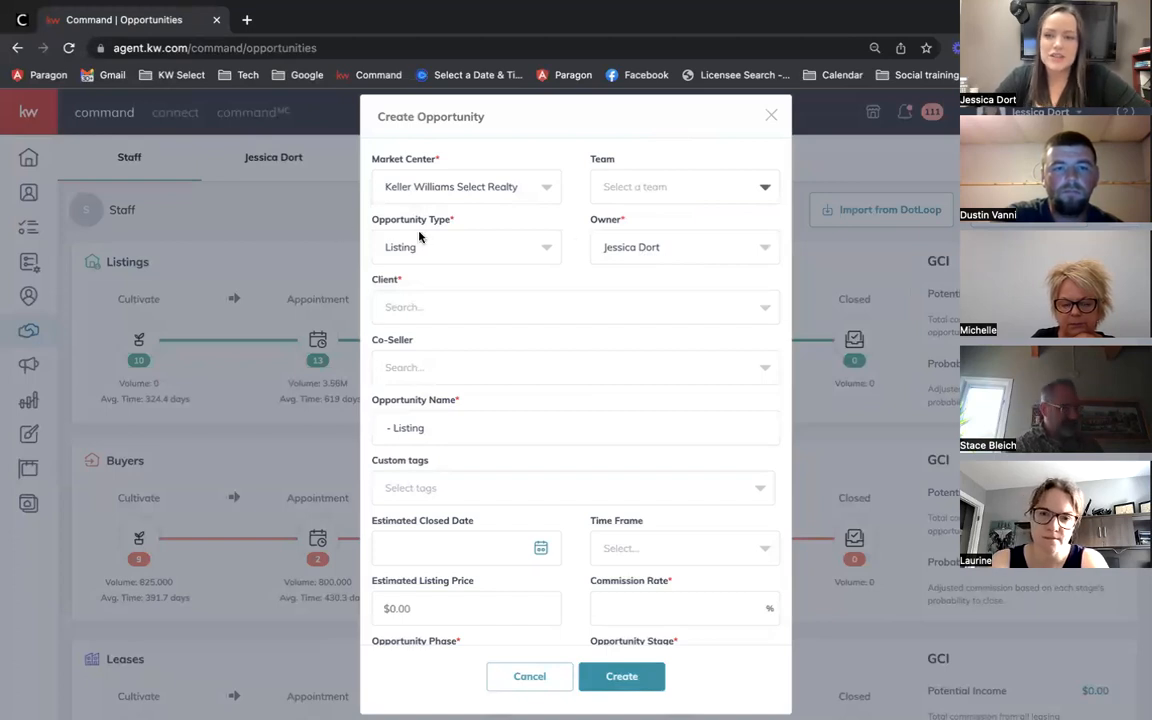
Step: Switch the opportunity type from Listing to Buyer, revealing Co-Buyer and Budget fields
click(544, 250)
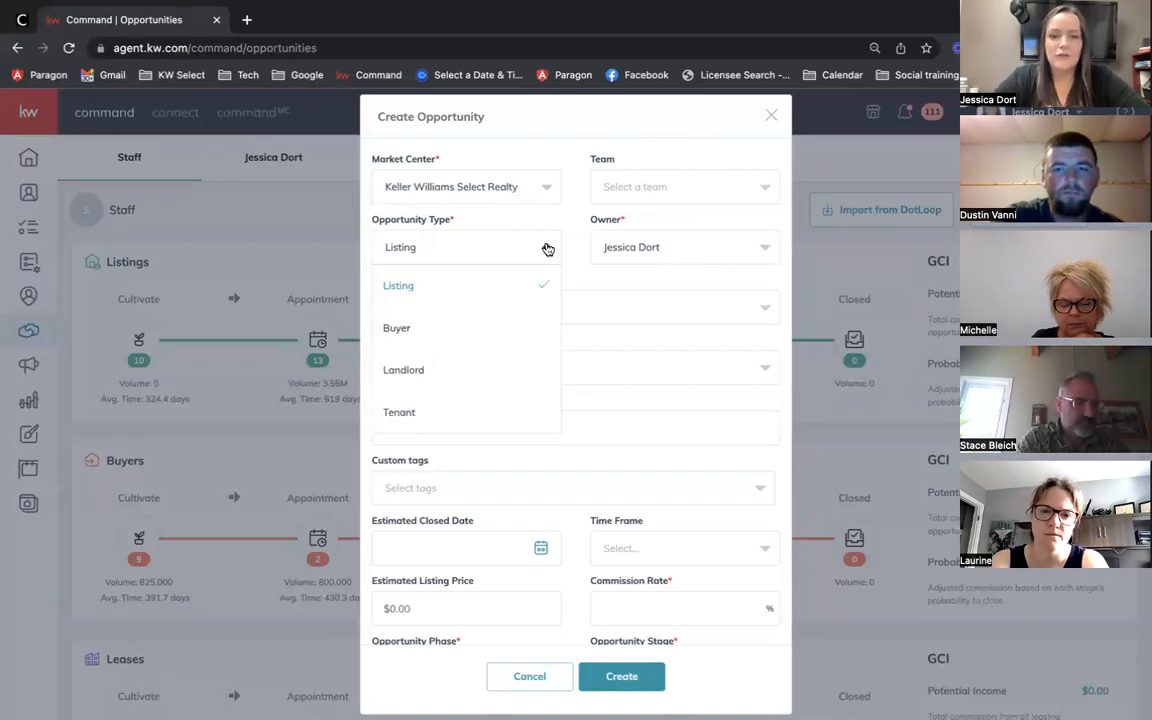
click(408, 330)
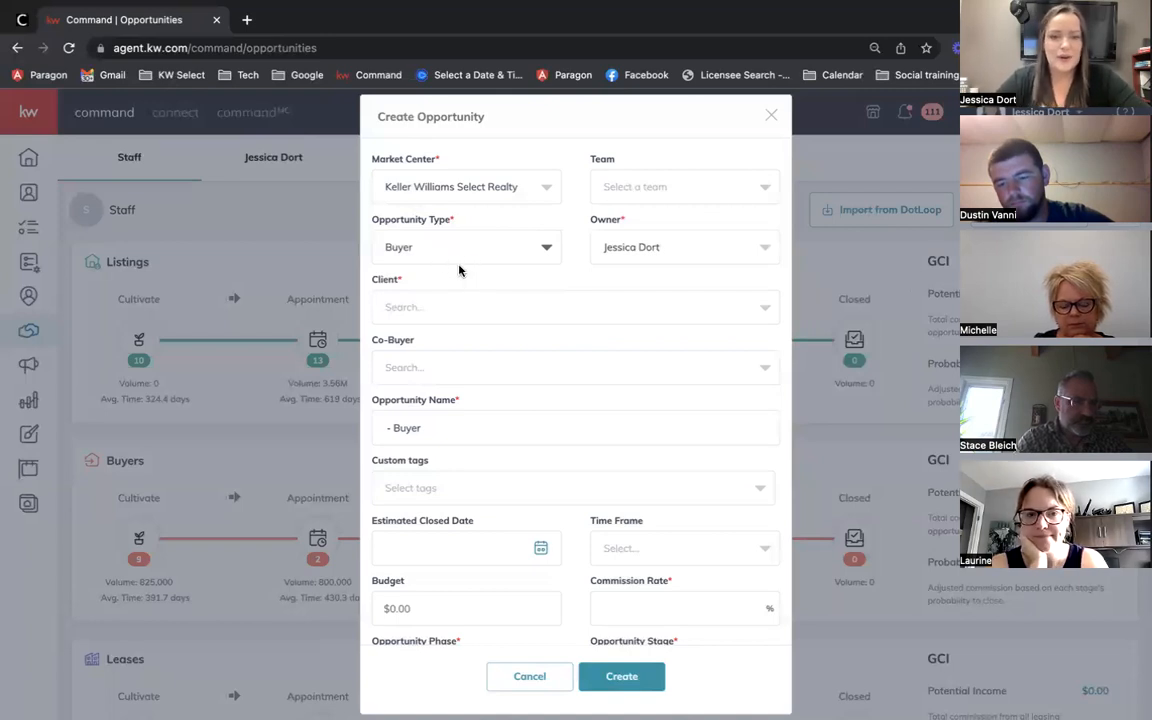
scroll(454, 277, down, 1)
scroll(454, 277, up, 1)
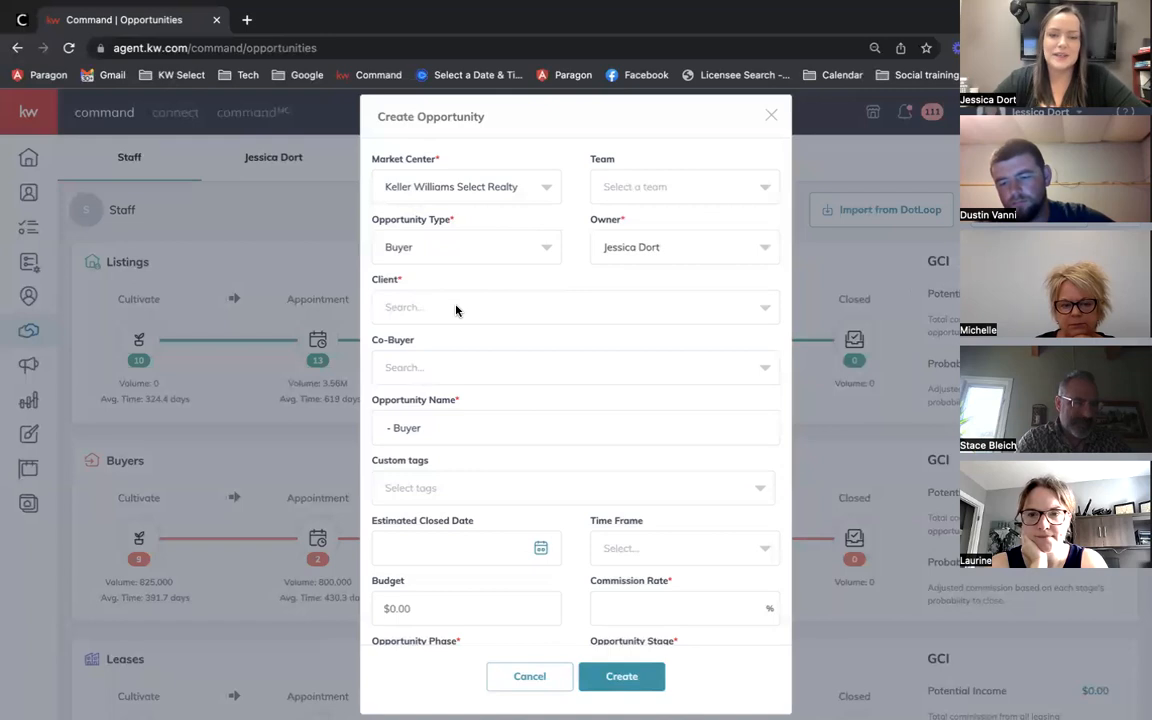
Step: Enter the client's full name and add them as a new contact
click(456, 311)
text(Joe Smith)
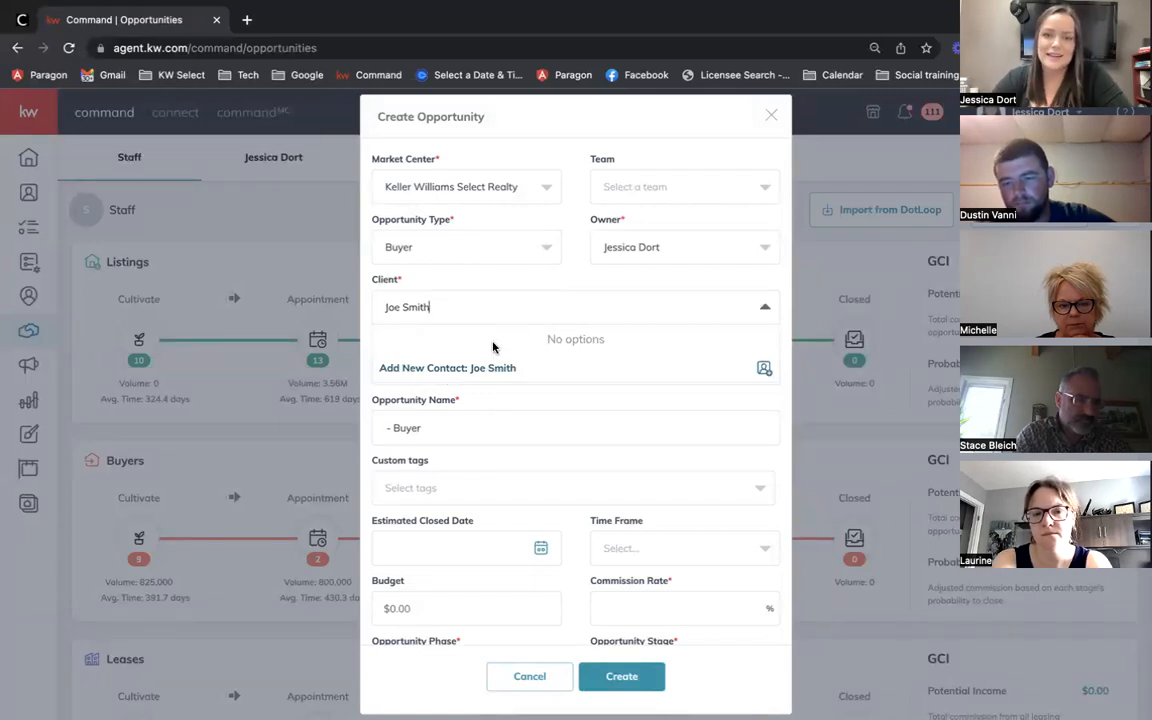
click(450, 368)
Step: Fill in the client's e-mail address
click(451, 366)
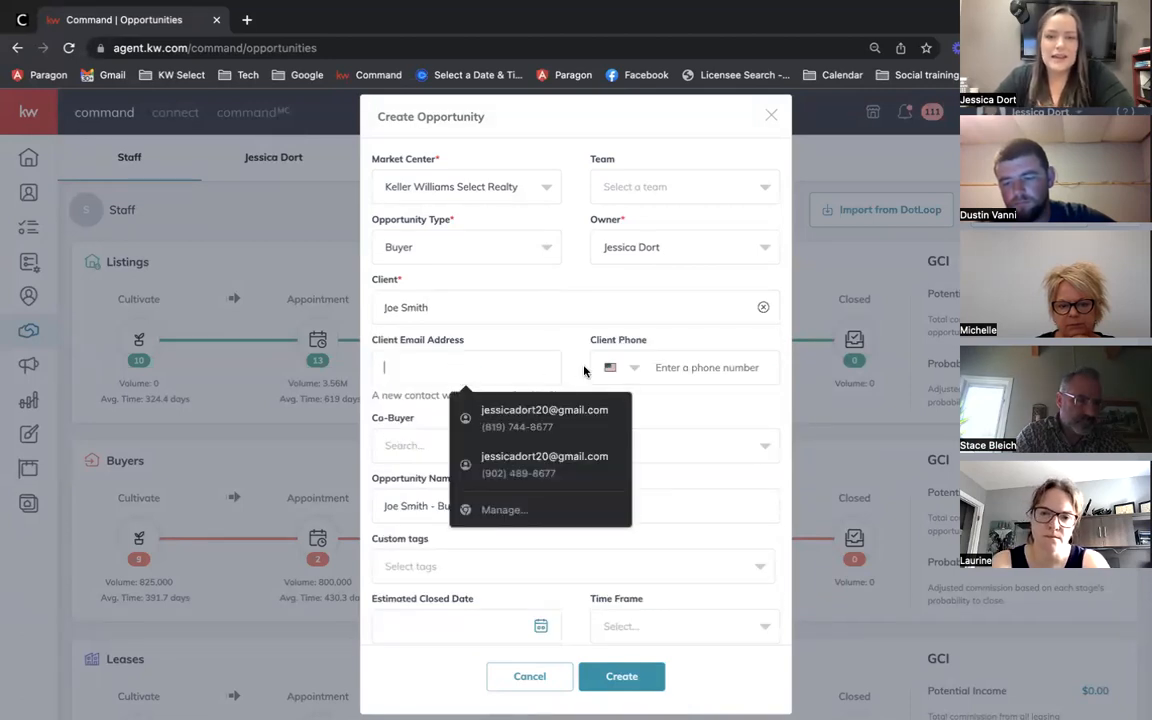
click(570, 358)
click(478, 377)
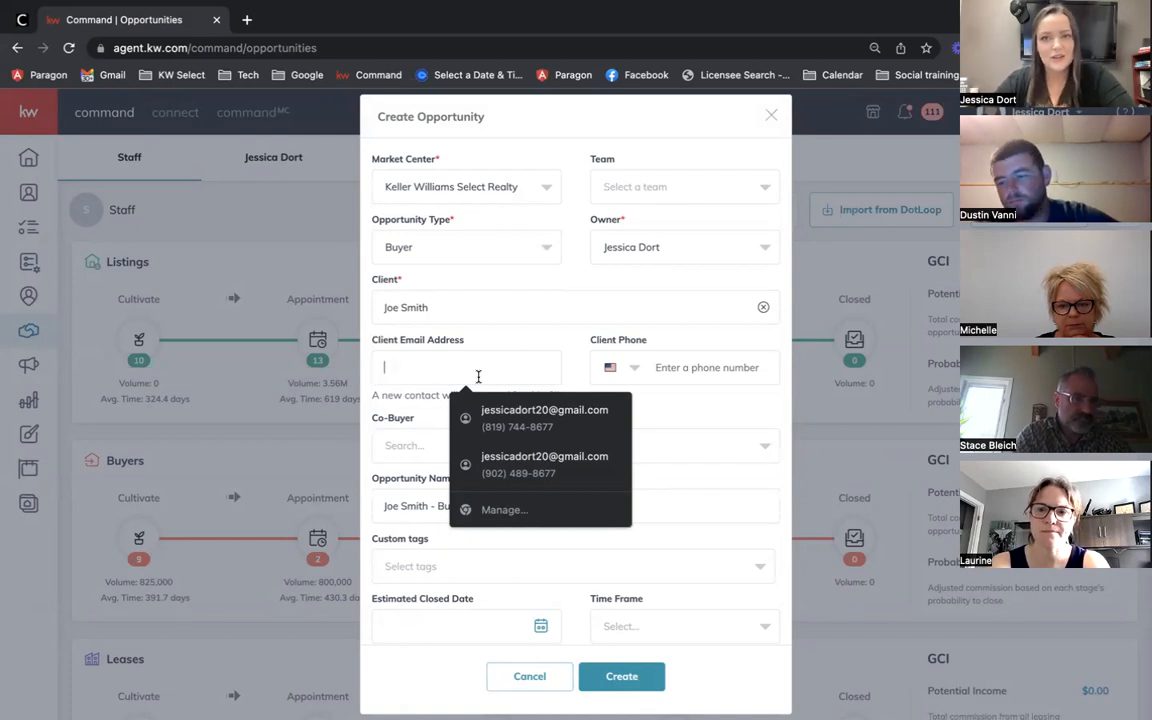
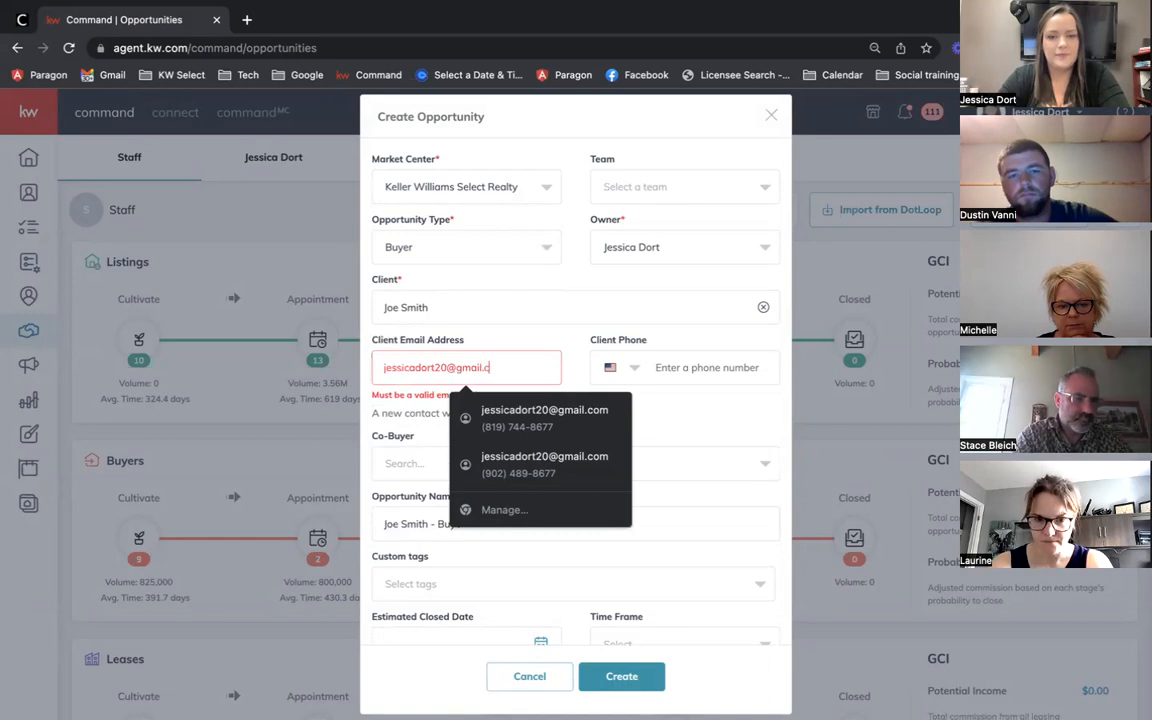
click(681, 398)
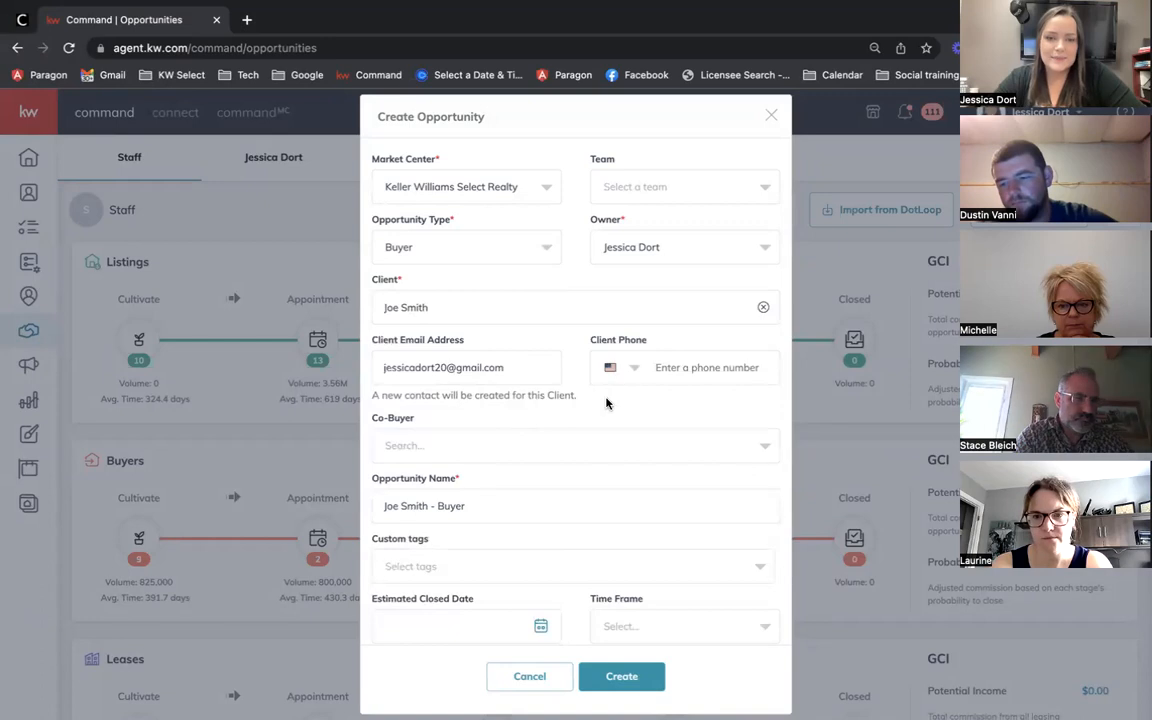
scroll(606, 403, down, 1)
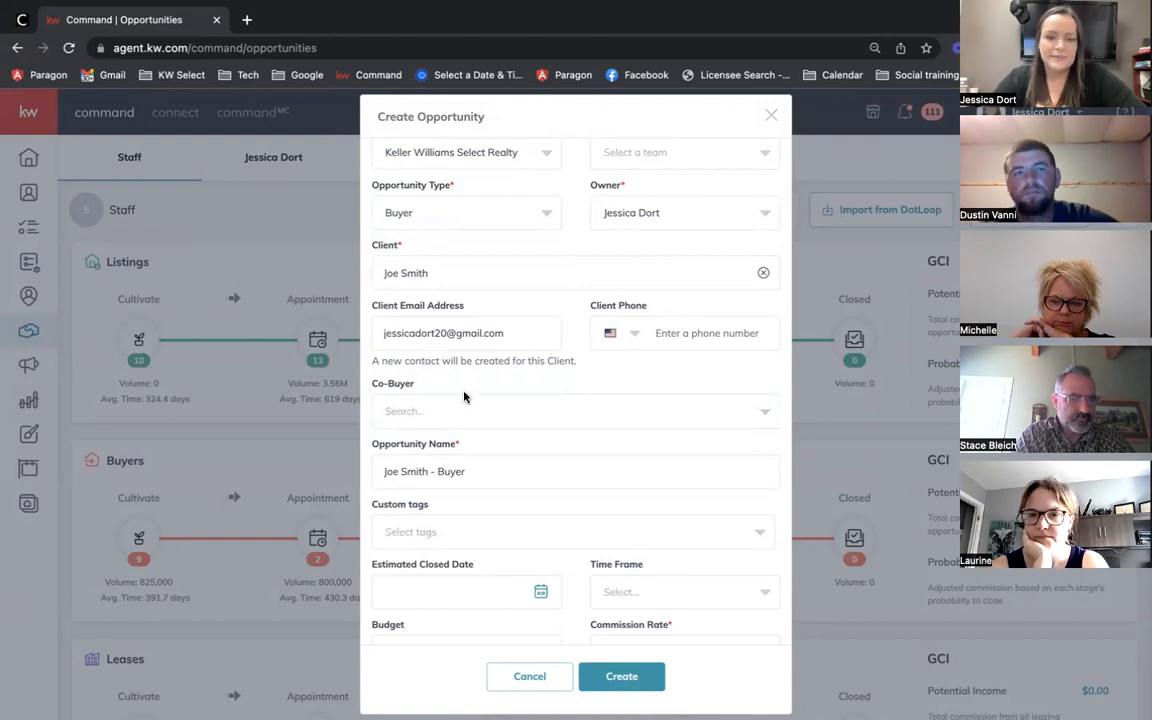
scroll(463, 402, down, 1)
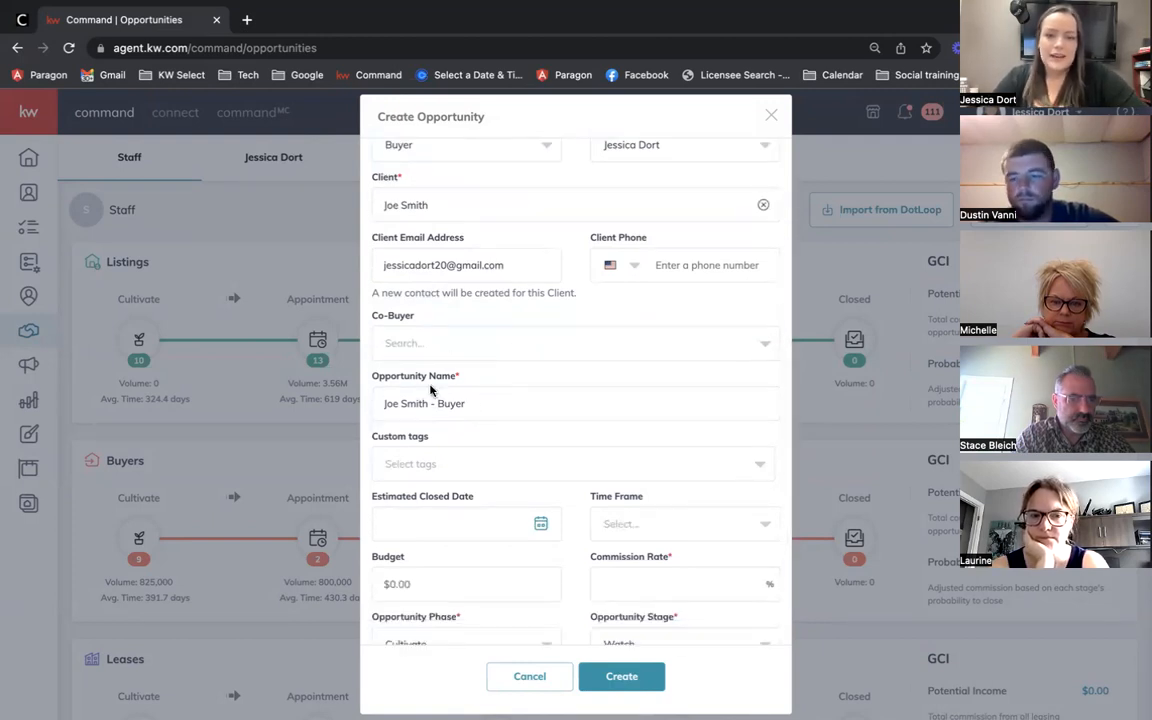
scroll(470, 410, down, 1)
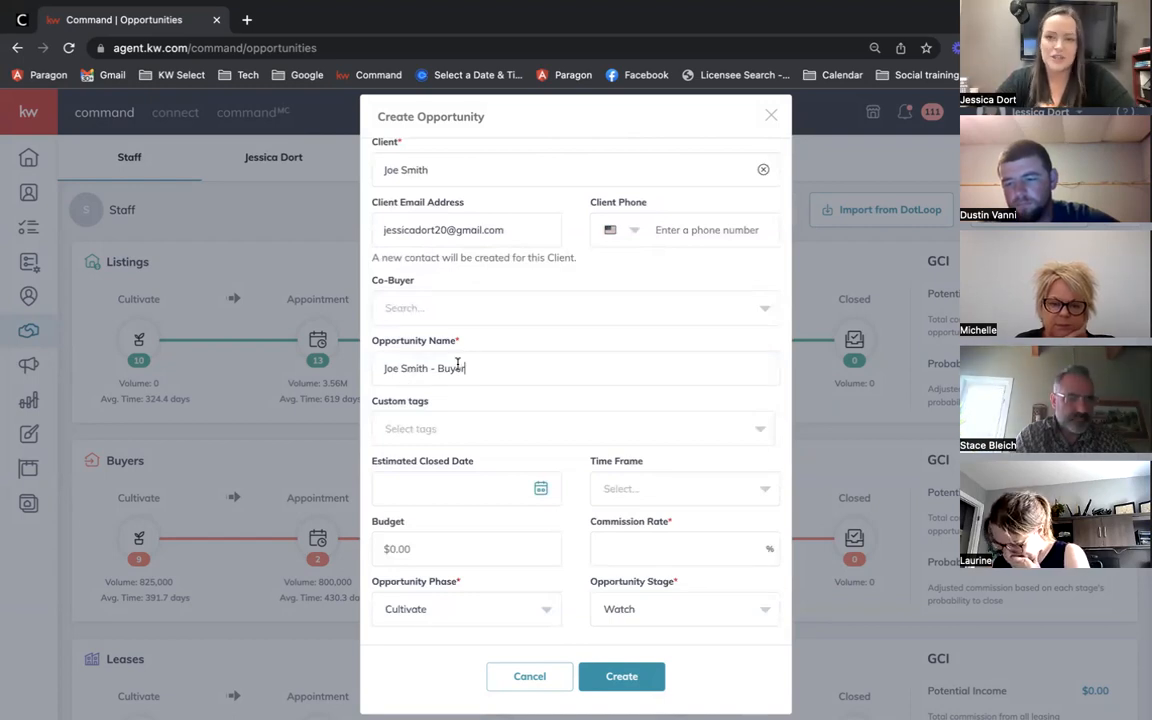
scroll(500, 362, down, 1)
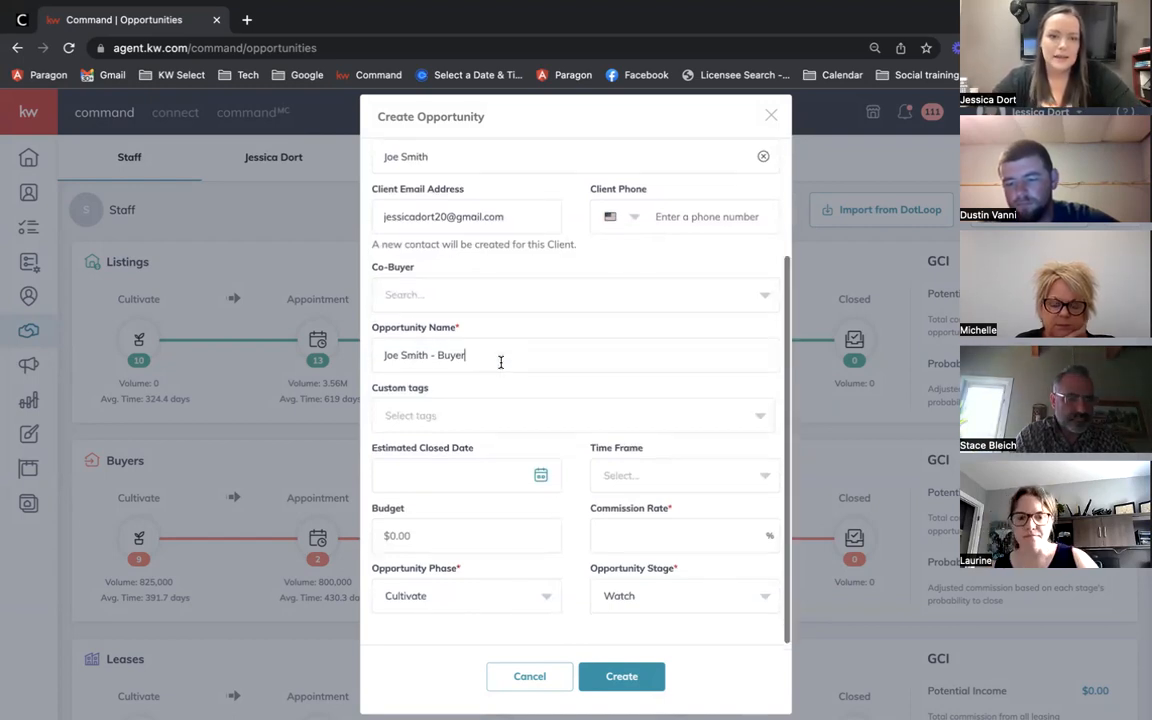
scroll(500, 396, up, 1)
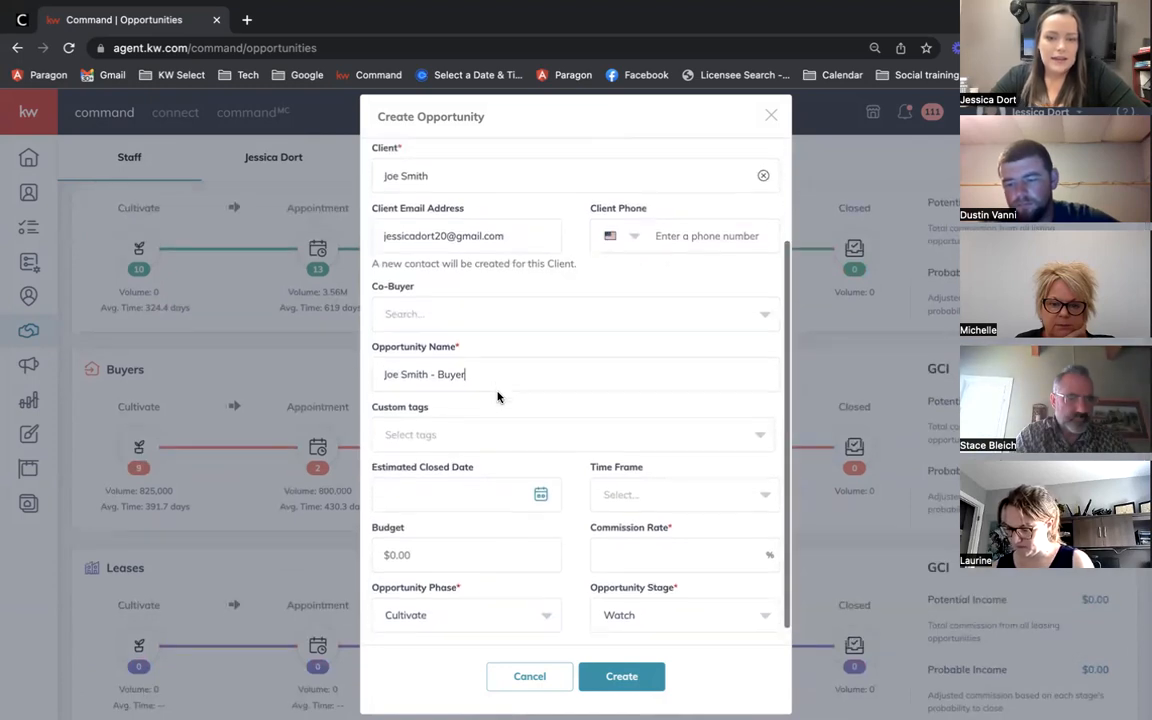
scroll(500, 396, down, 1)
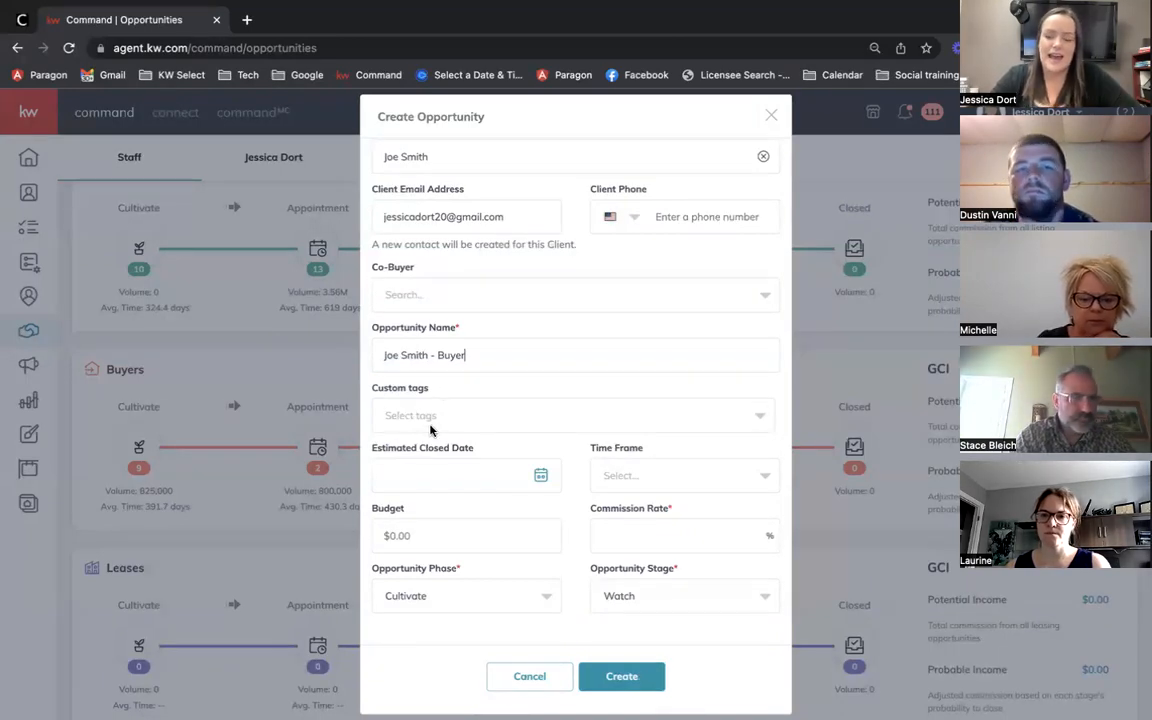
click(425, 427)
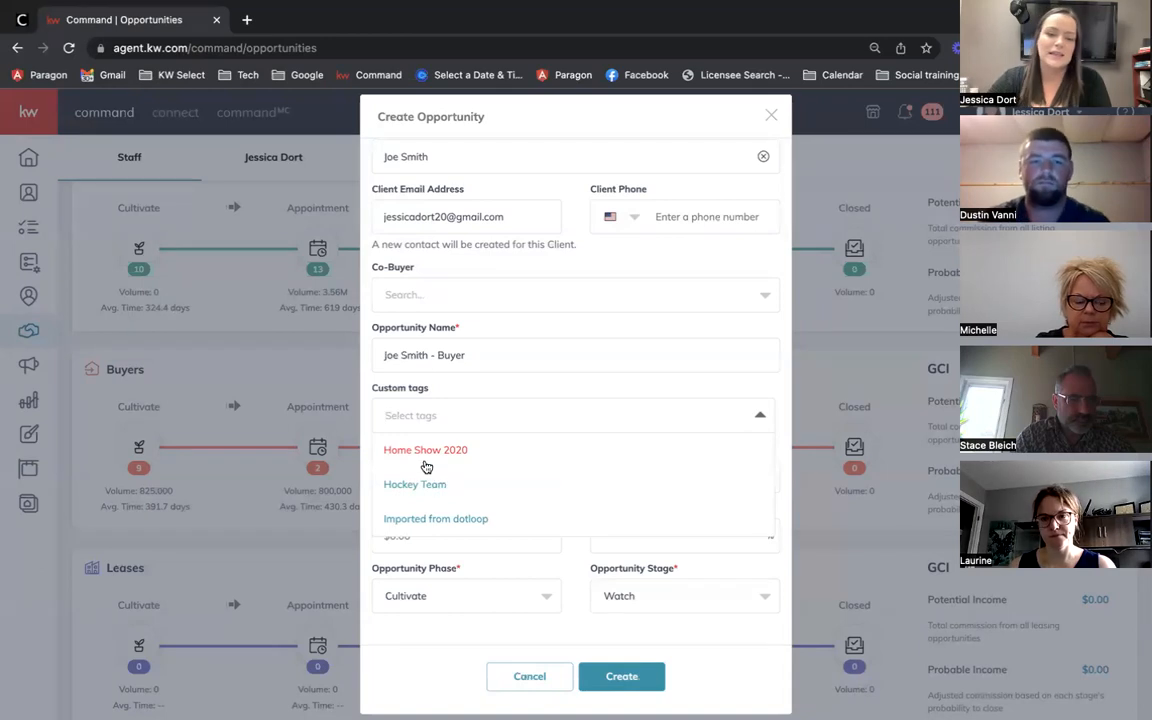
click(461, 386)
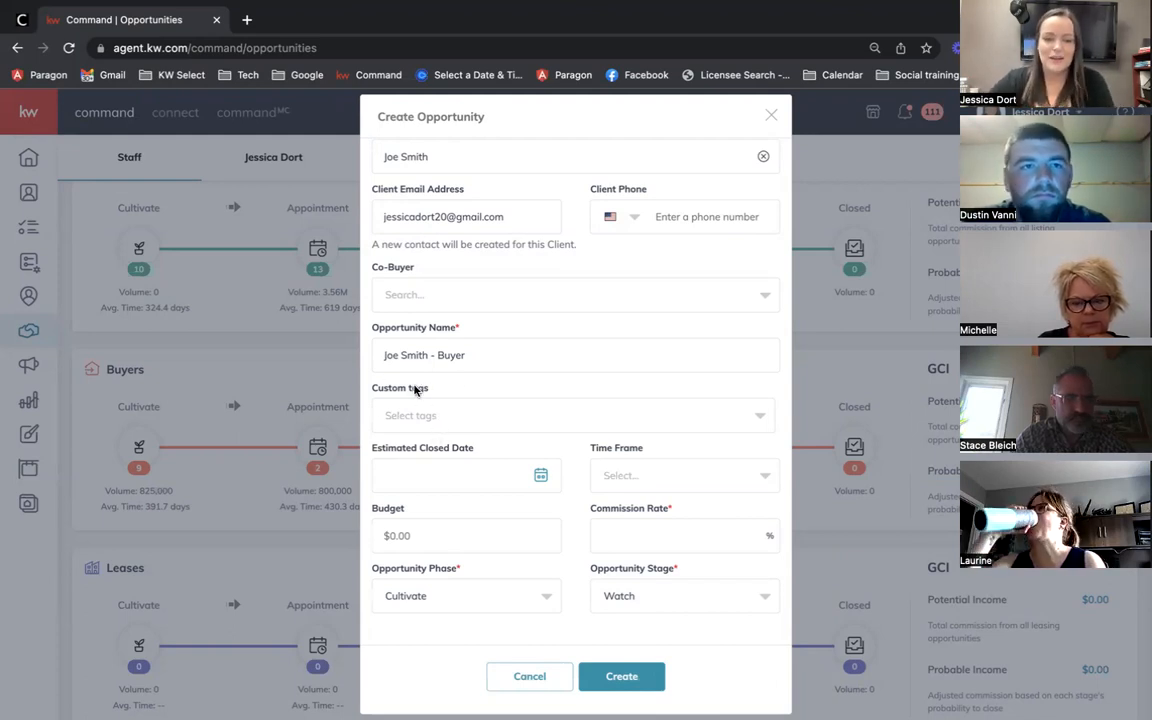
click(557, 469)
click(570, 469)
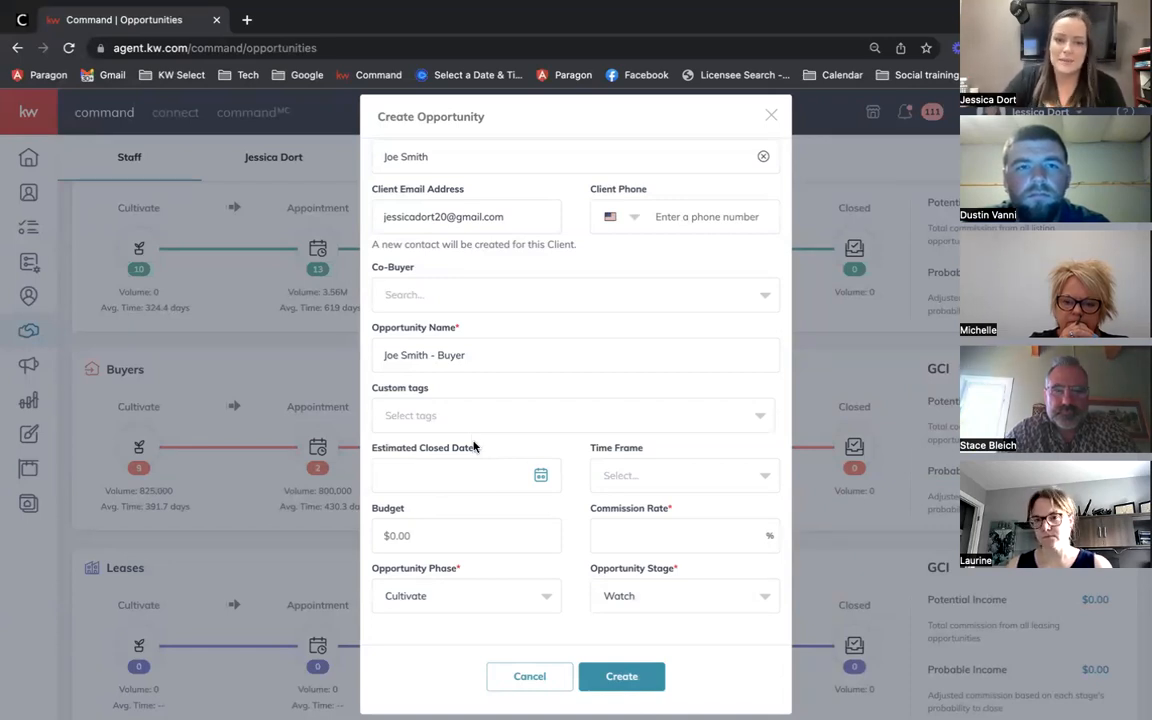
click(539, 478)
click(561, 479)
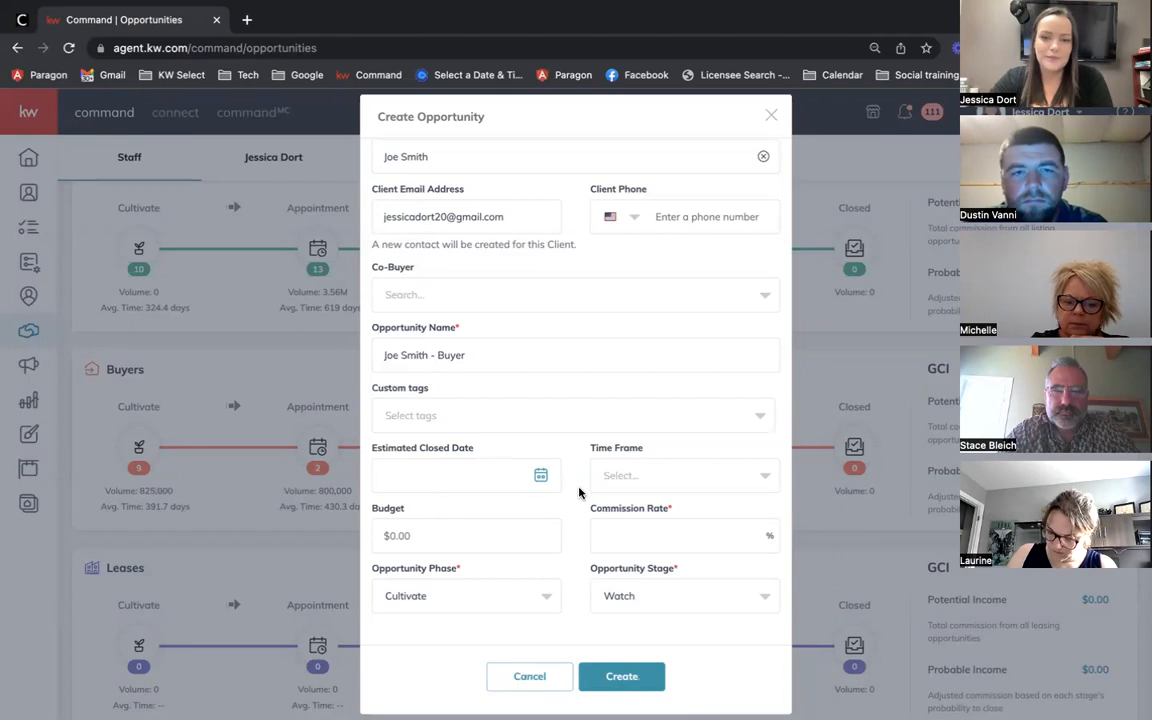
scroll(578, 492, down, 1)
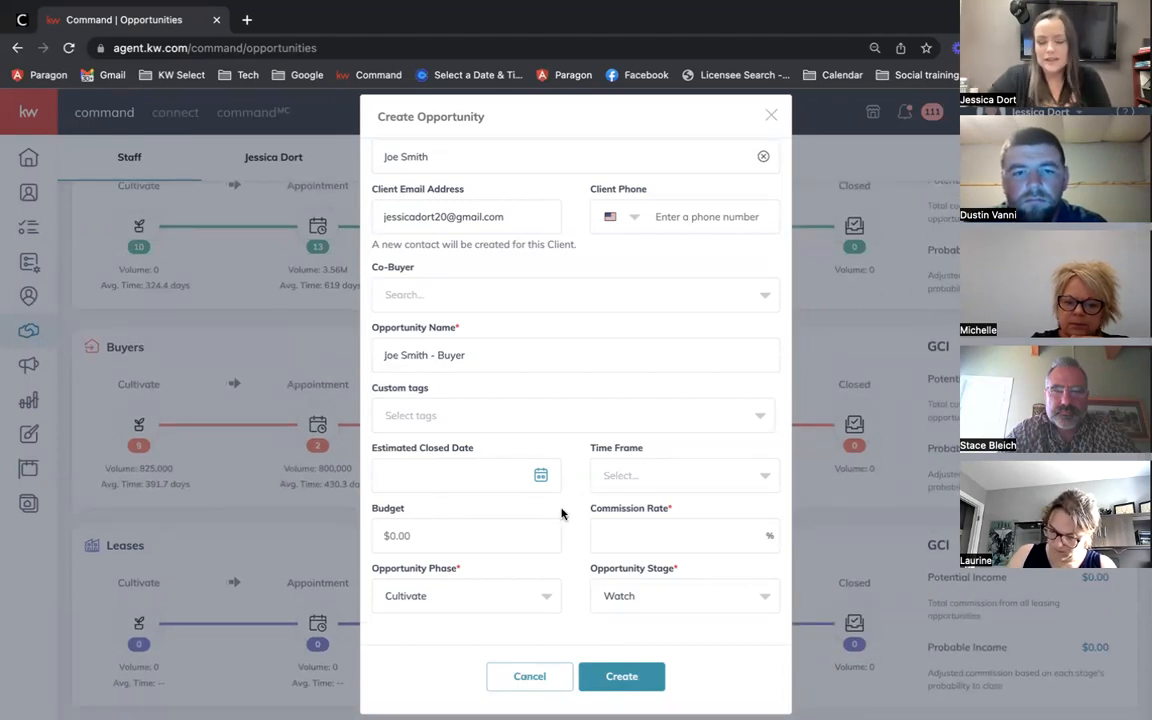
Step: Pick Other as the time frame, then clear it back to unset
click(629, 479)
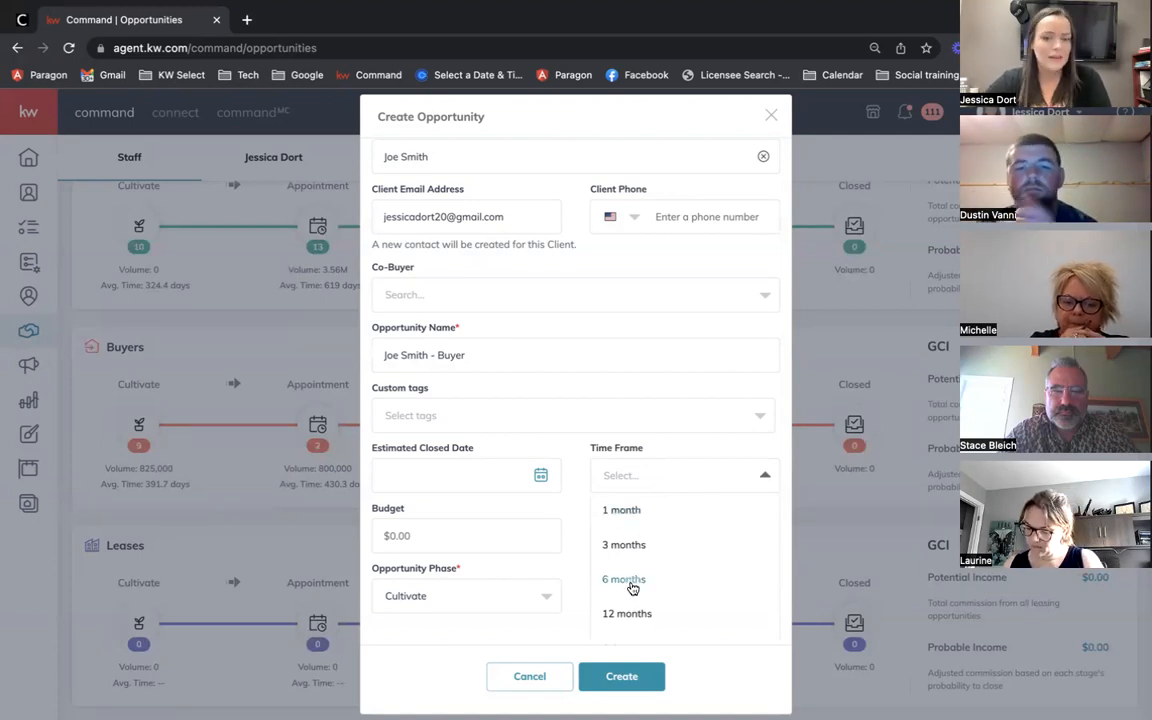
scroll(628, 586, down, 1)
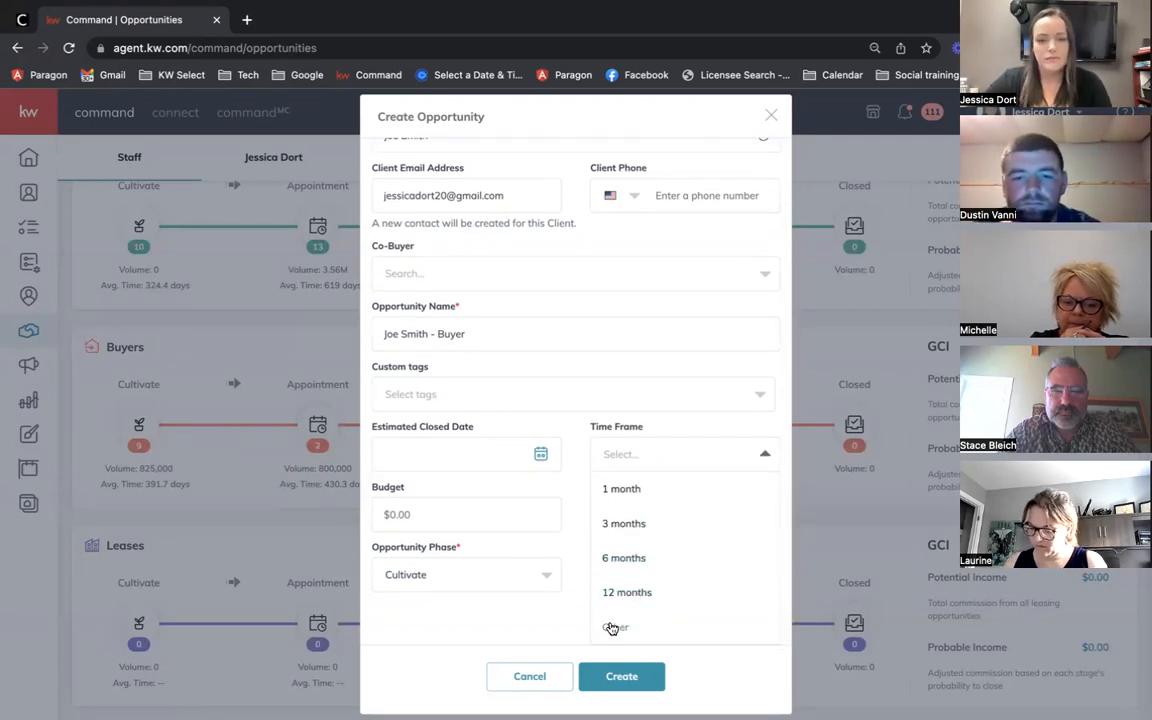
click(612, 627)
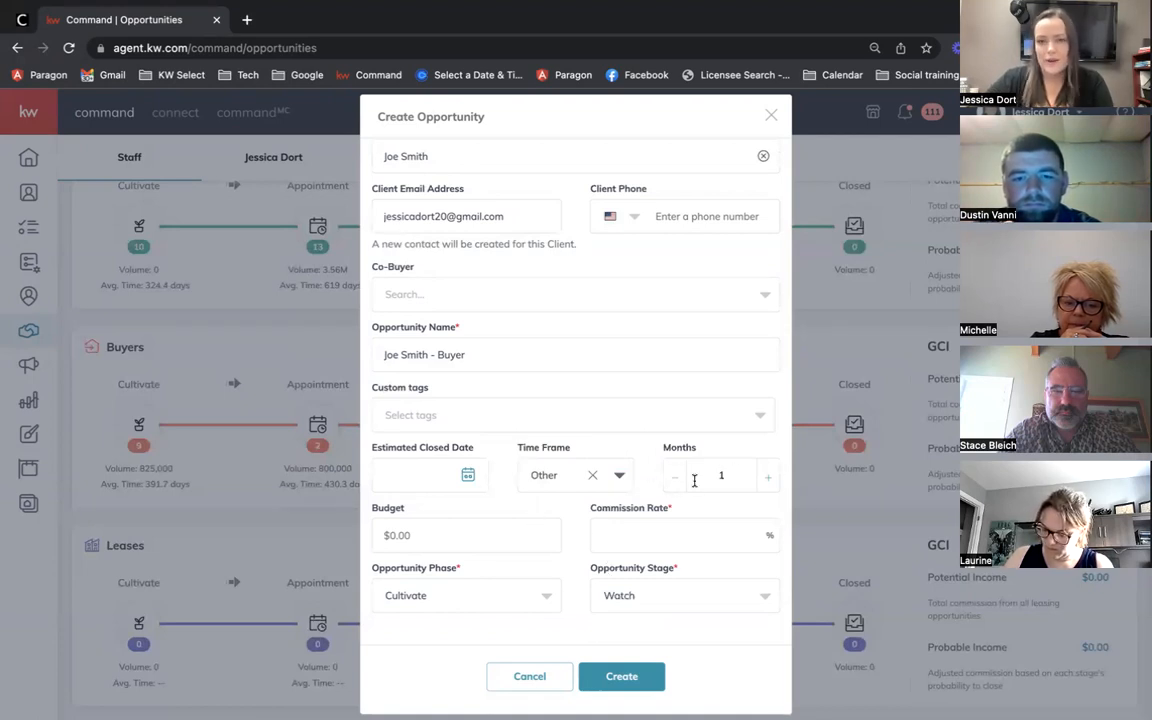
click(592, 475)
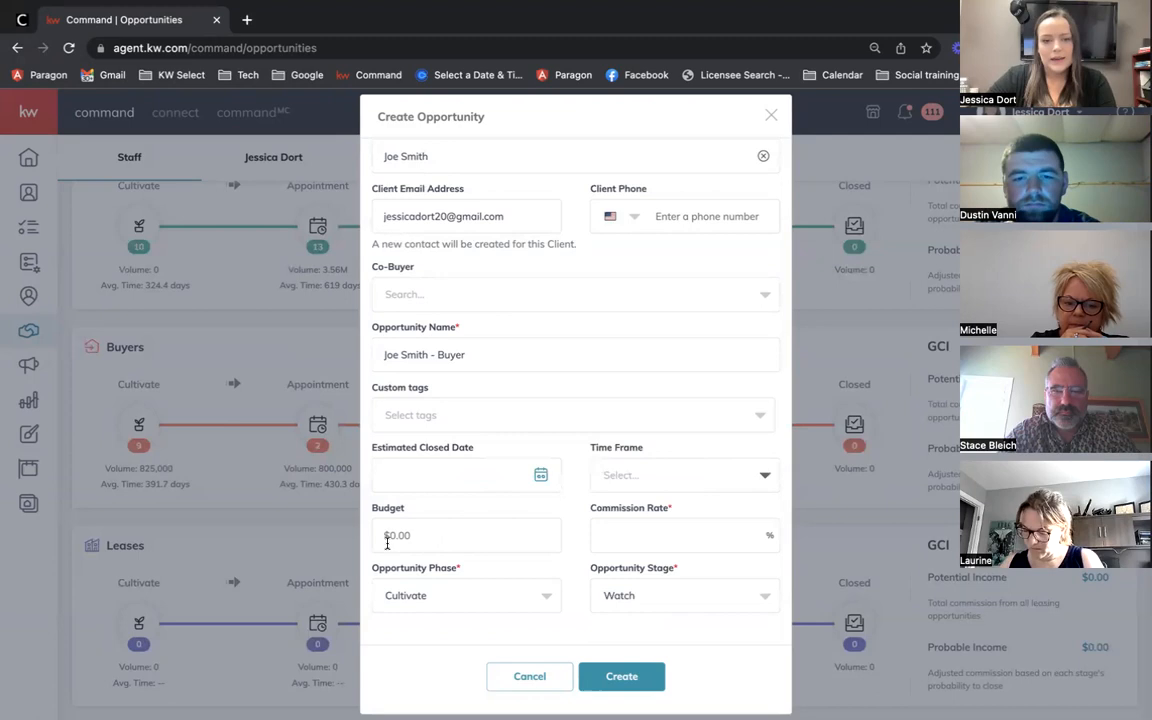
Step: Enter a 2.5% commission rate for the buyer opportunity
click(446, 532)
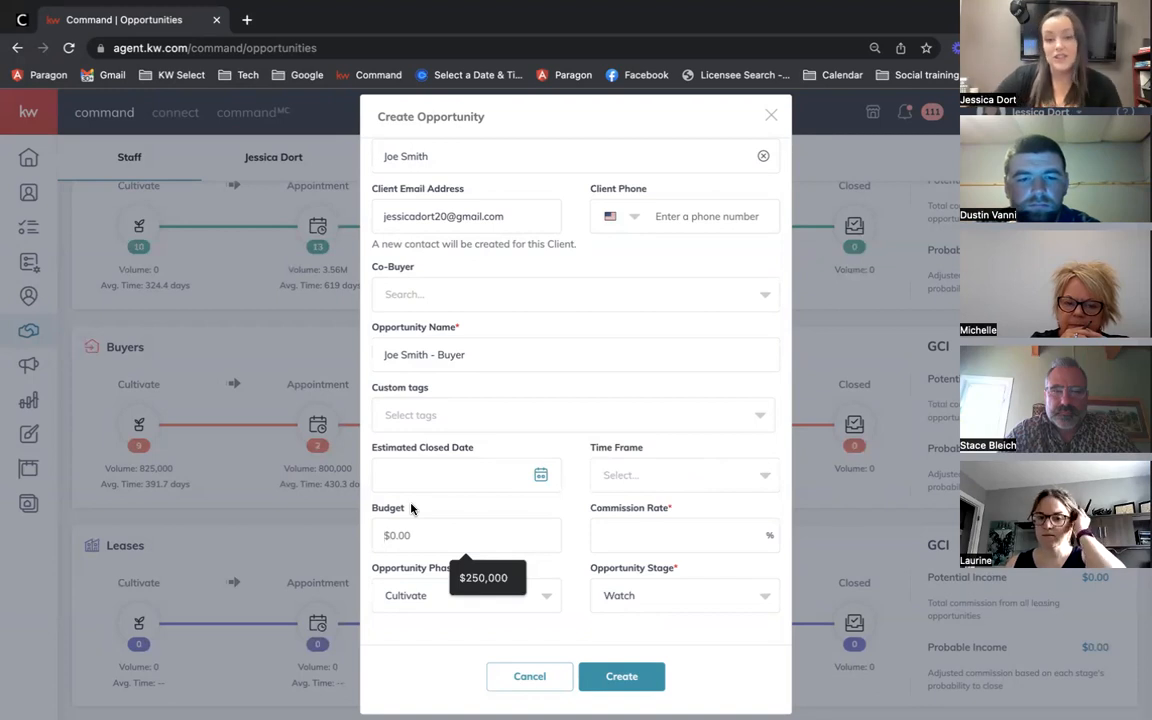
click(634, 538)
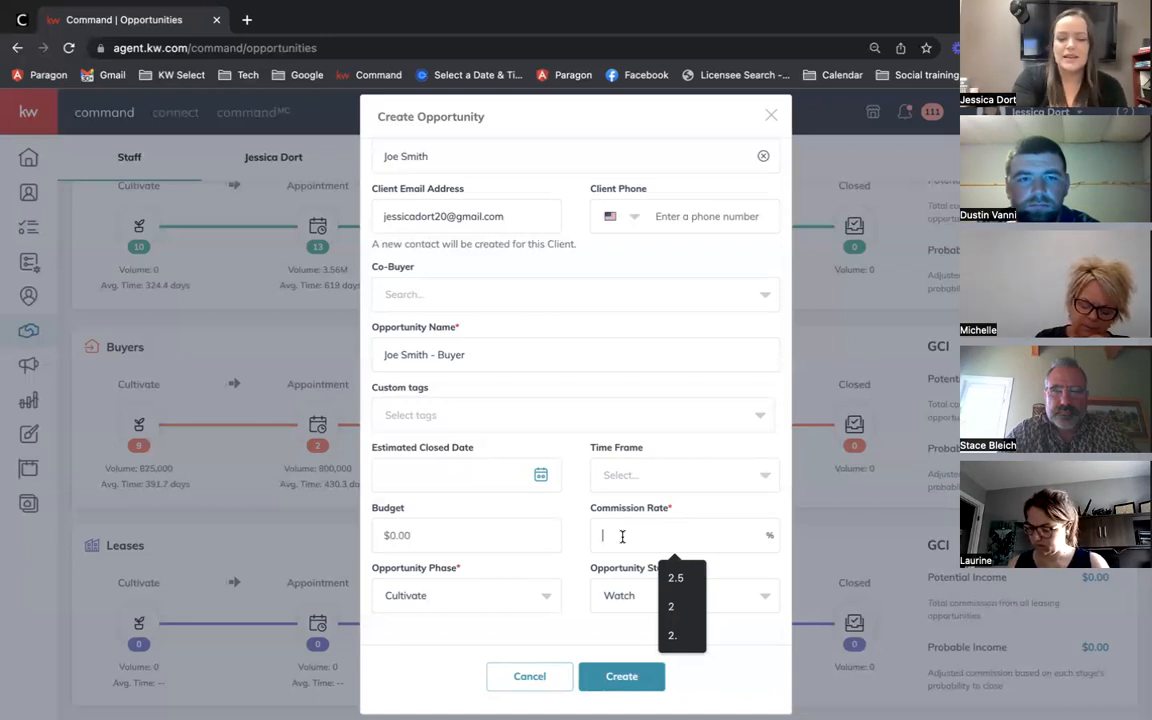
text(2.5)
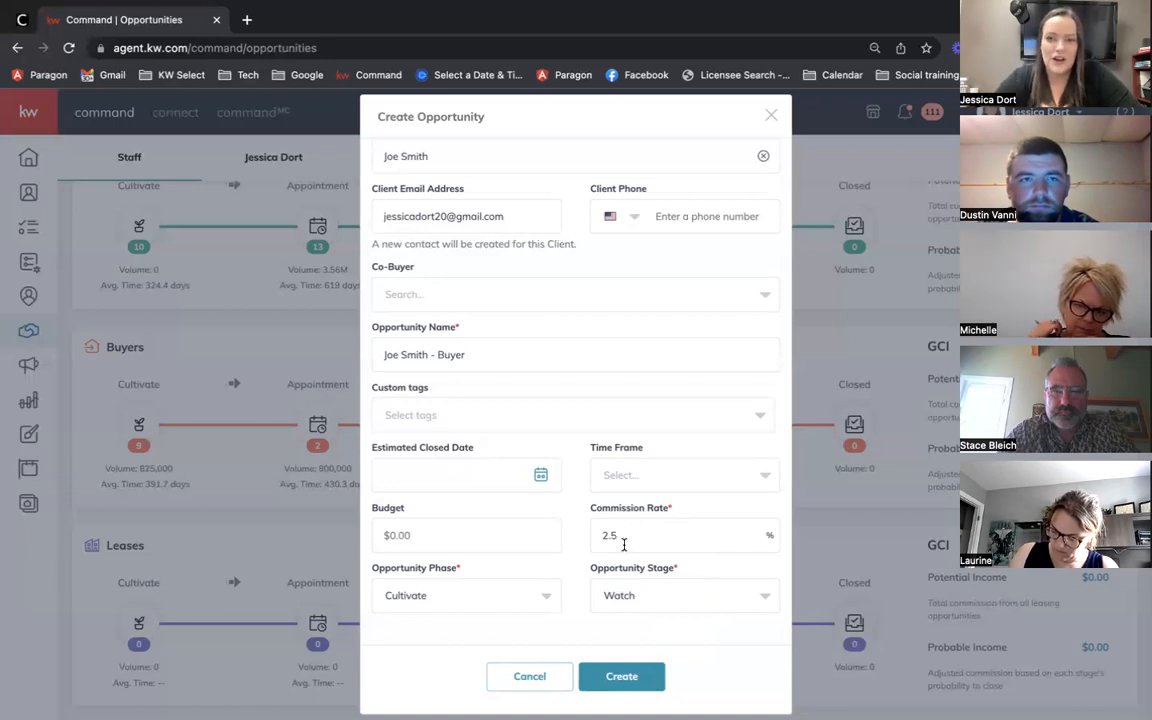
scroll(623, 544, up, 3)
scroll(627, 567, down, 2)
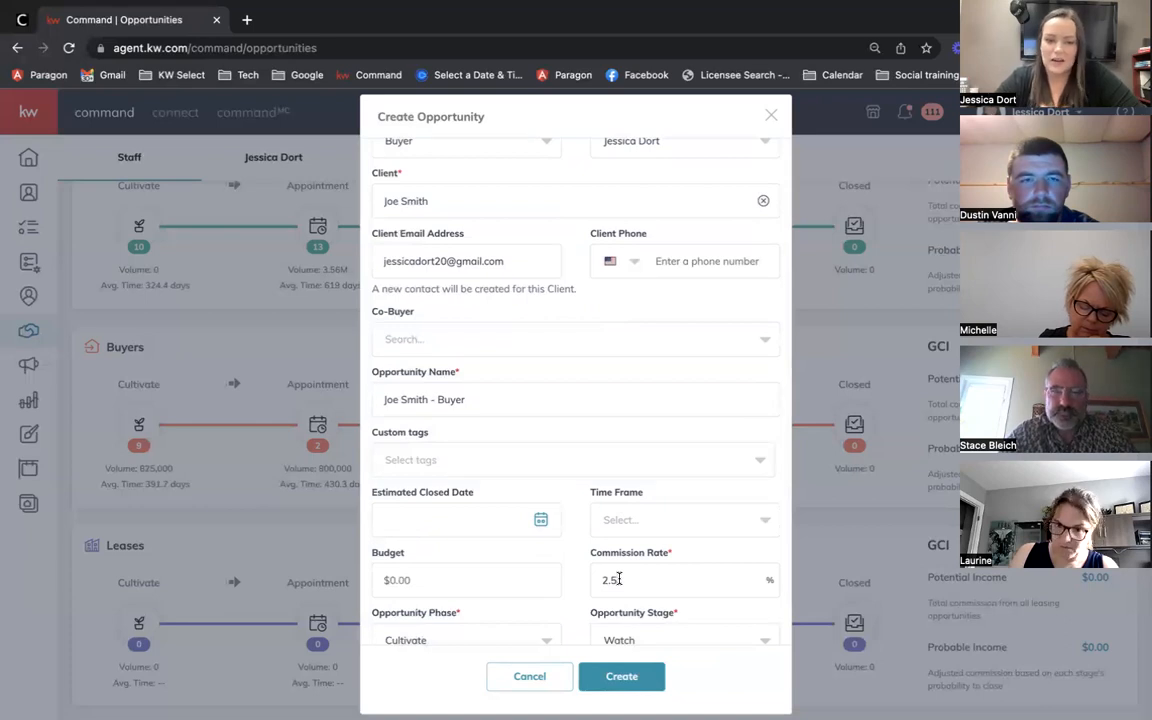
click(619, 579)
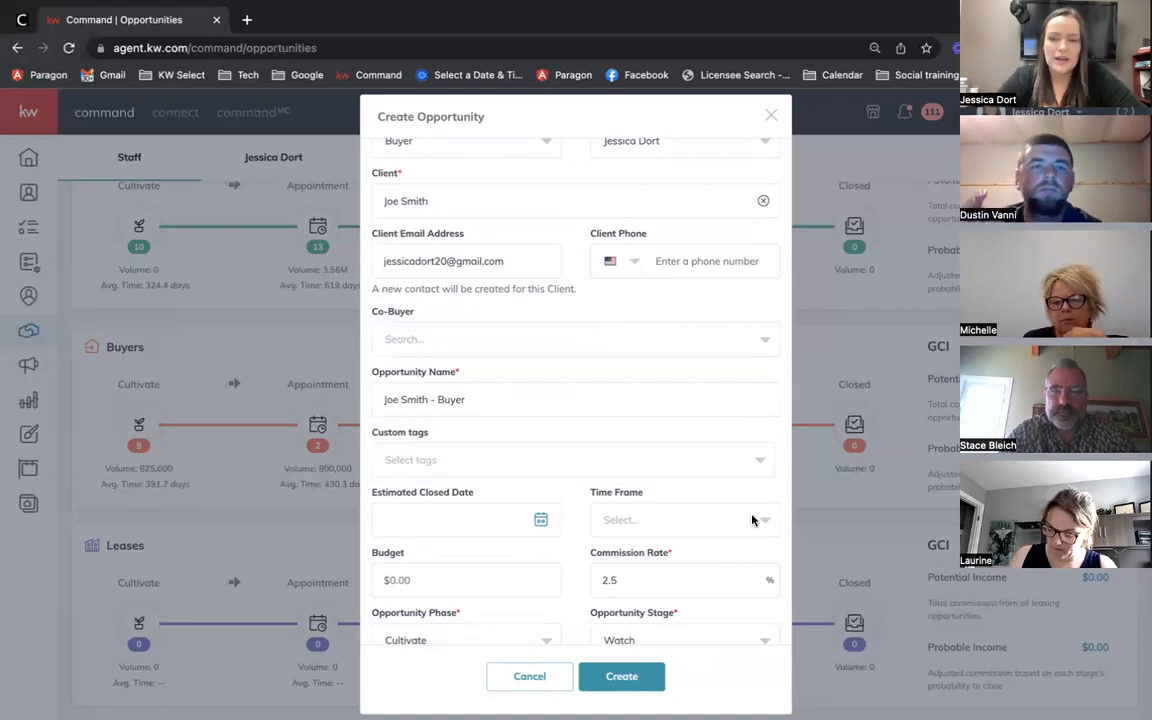
scroll(925, 171, up, 2)
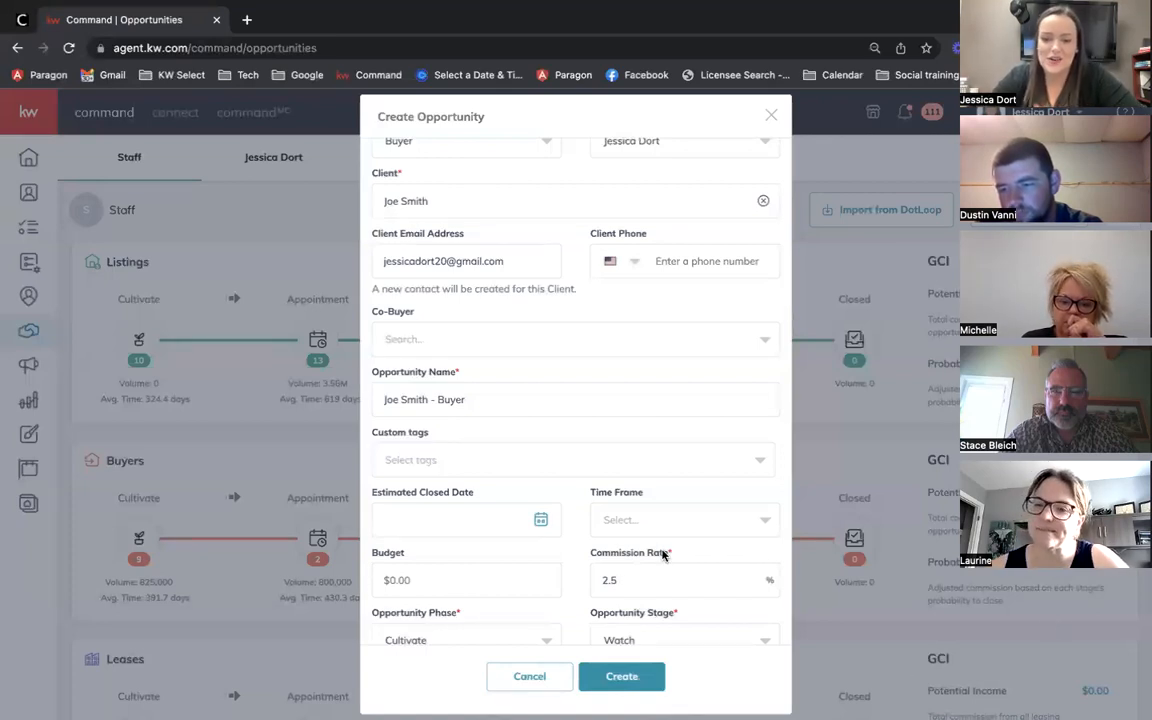
scroll(662, 552, down, 2)
scroll(662, 550, up, 2)
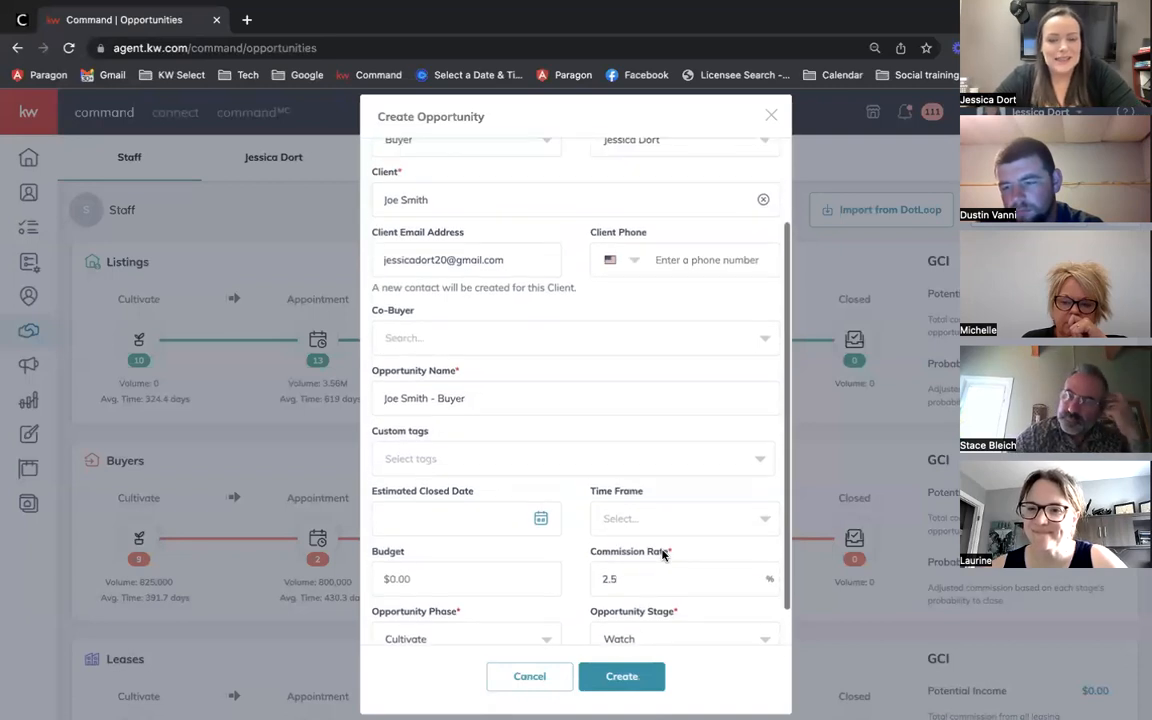
scroll(662, 549, down, 1)
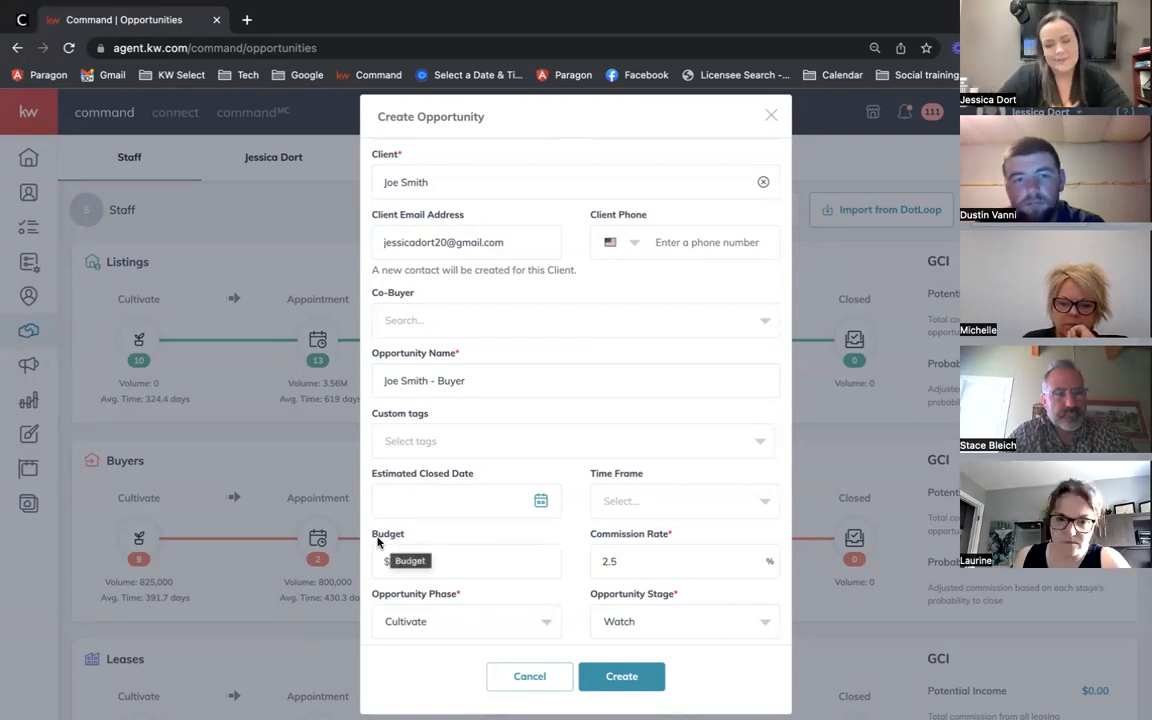
scroll(558, 533, down, 1)
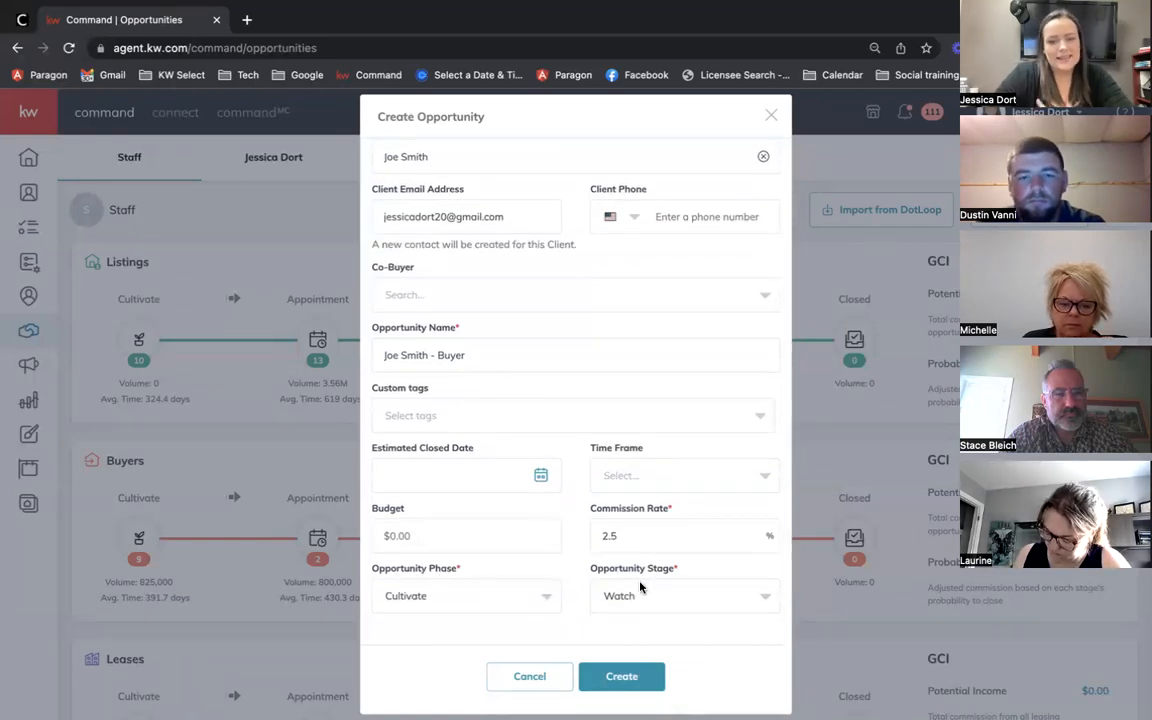
scroll(672, 578, up, 3)
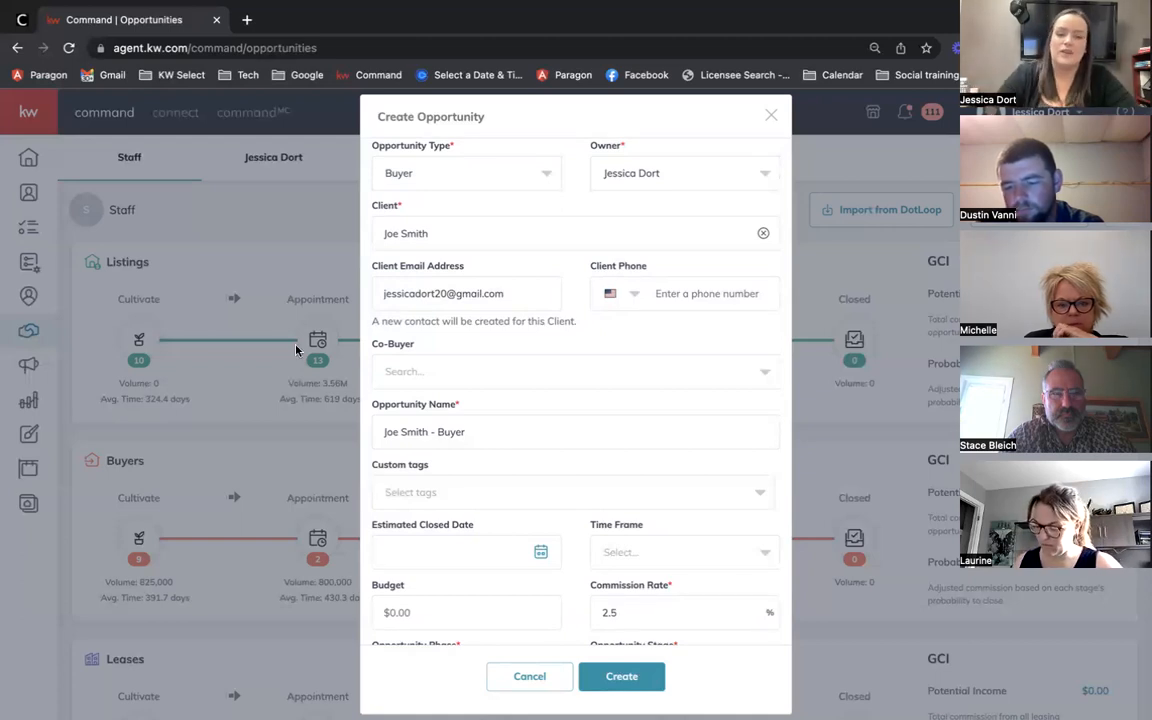
scroll(540, 571, down, 1)
click(546, 596)
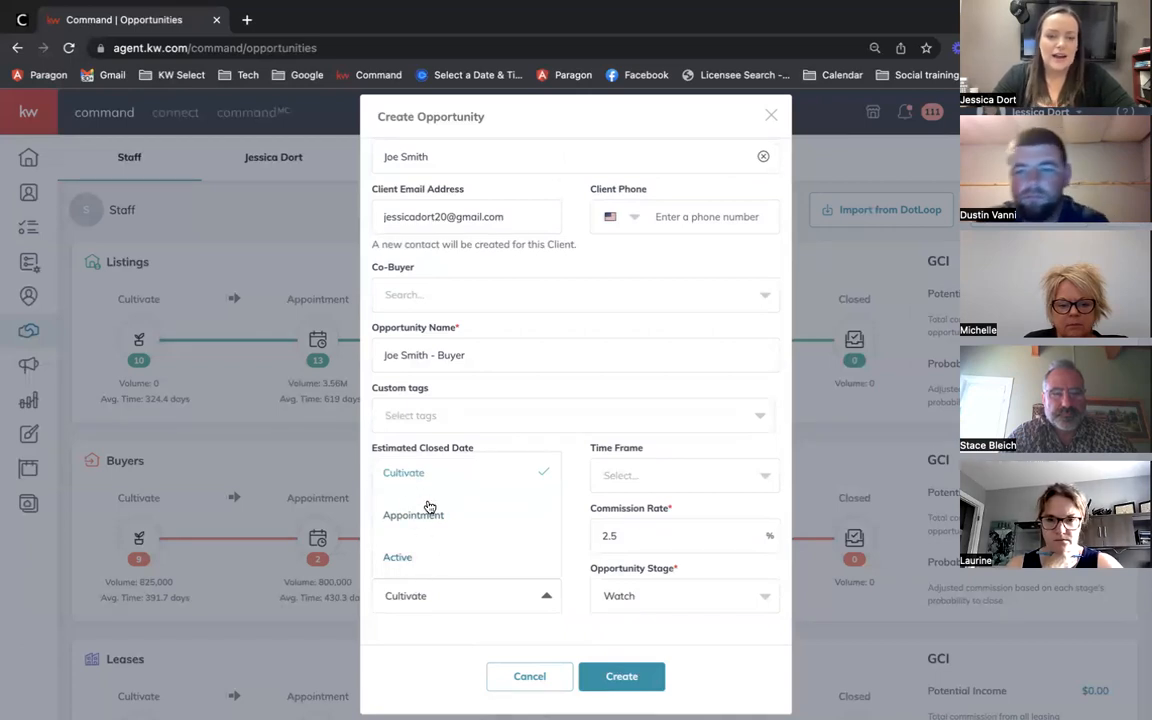
click(571, 550)
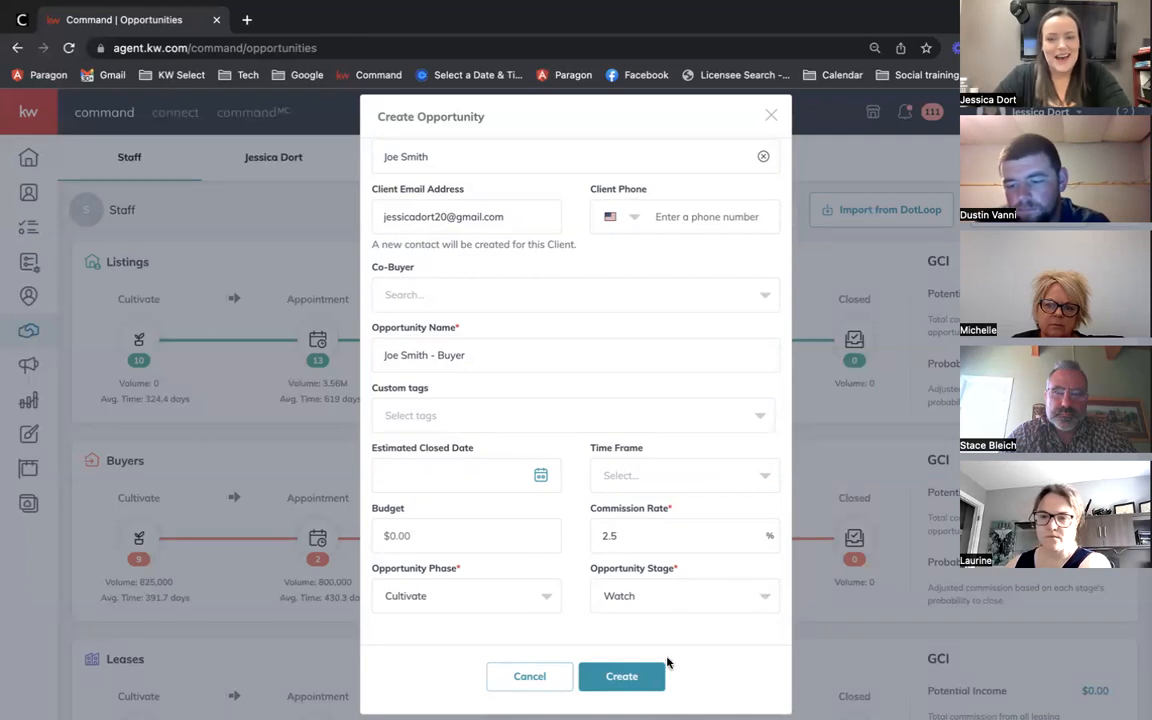
click(605, 596)
click(545, 596)
click(601, 604)
click(602, 627)
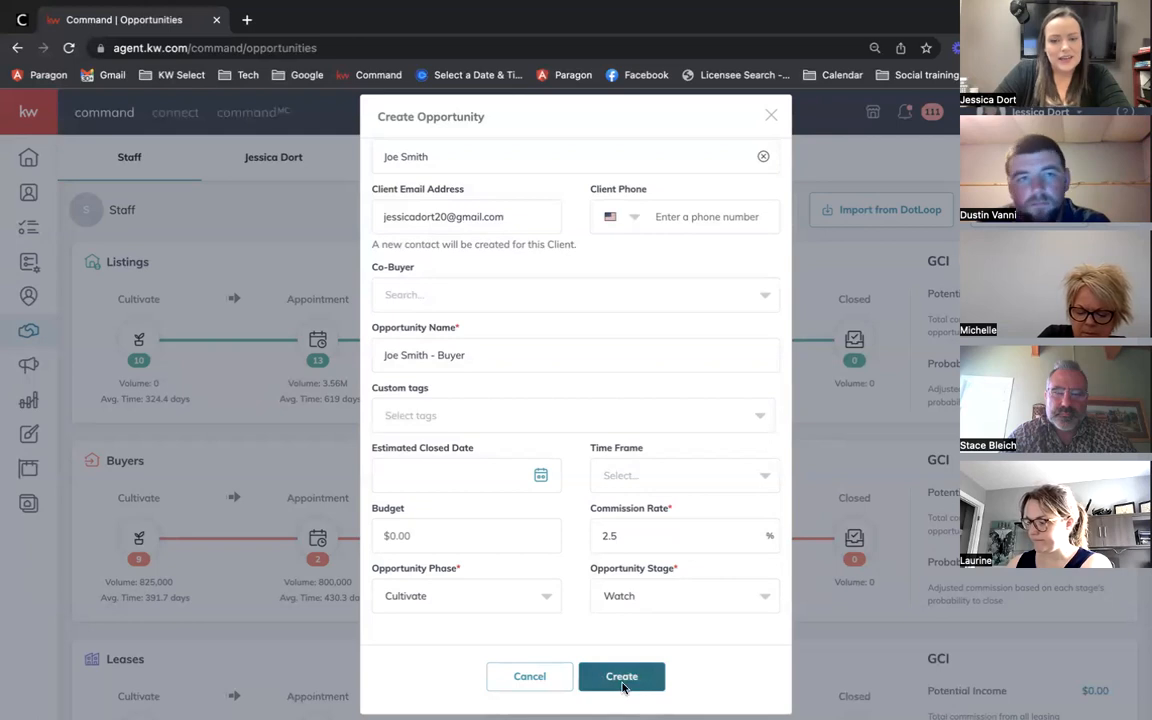
Step: Start a fresh opportunity form and set its type to Buyer
scroll(727, 401, up, 2)
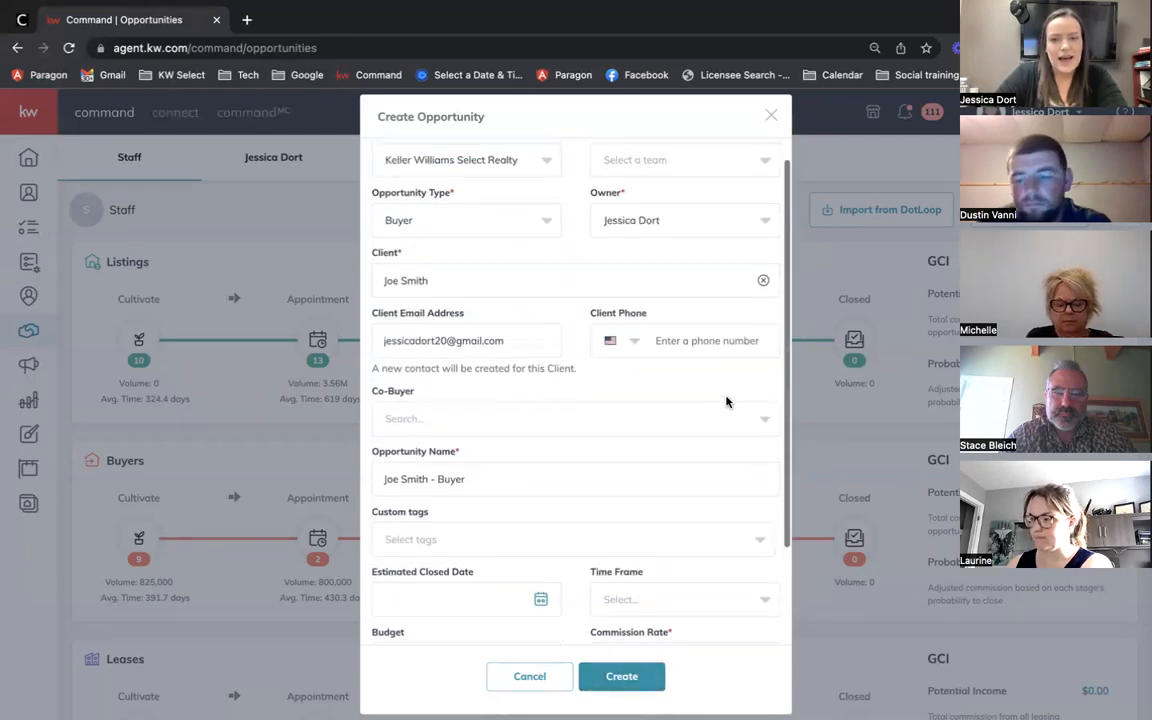
scroll(727, 401, up, 1)
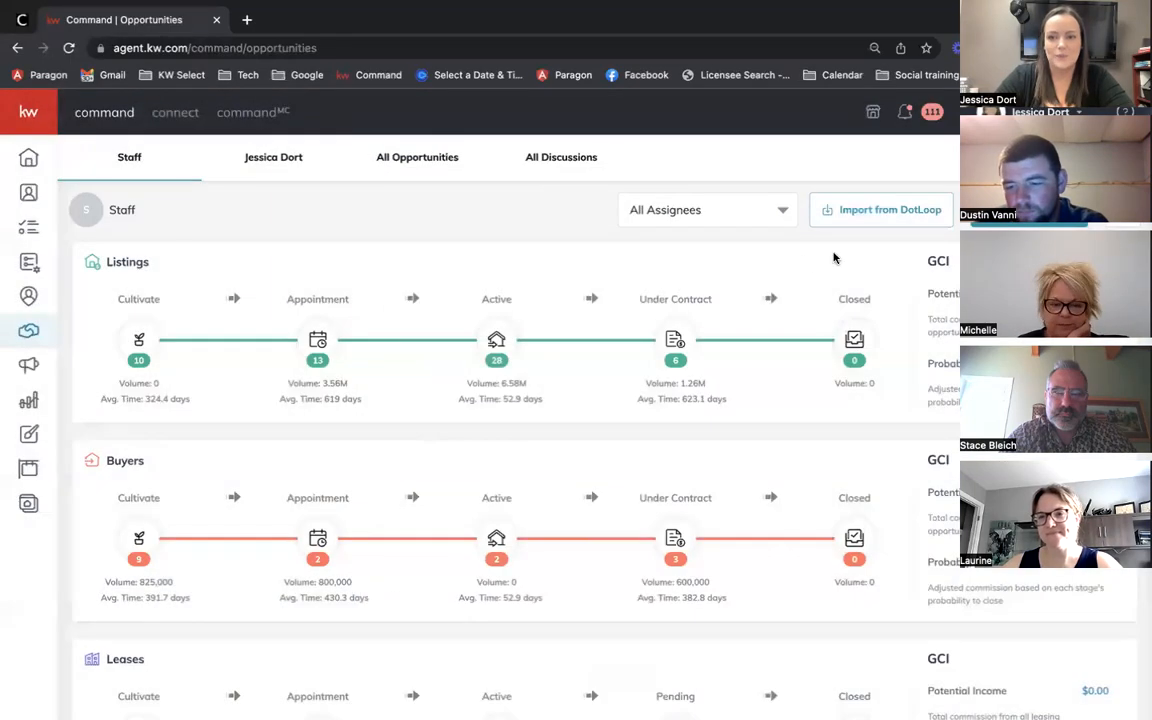
click(1029, 211)
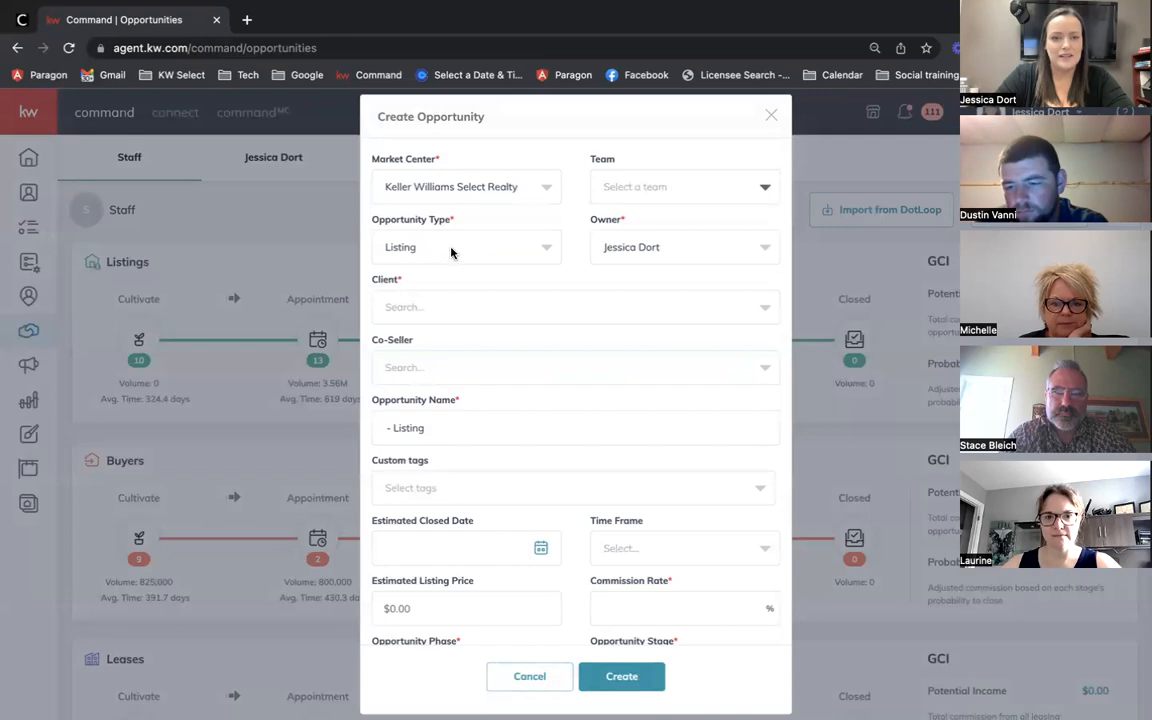
click(410, 240)
click(392, 330)
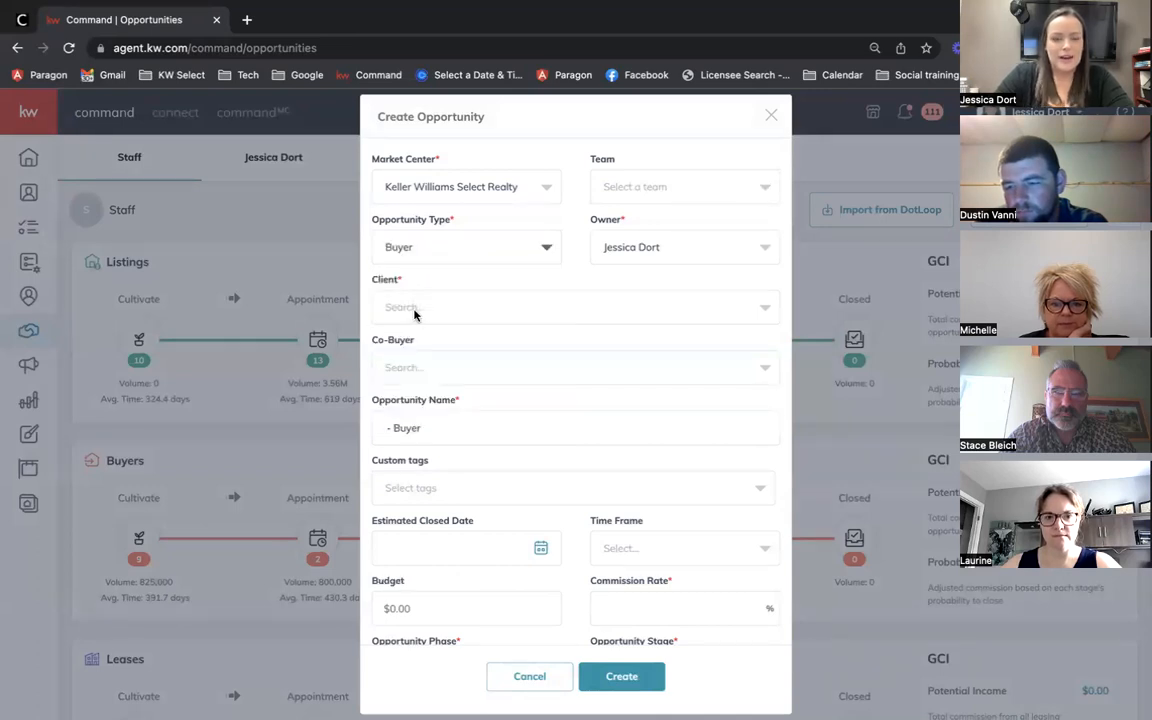
Step: Add the client as a new contact and fill in their e-mail address
click(415, 310)
text(Joe Smith)
click(437, 366)
click(448, 366)
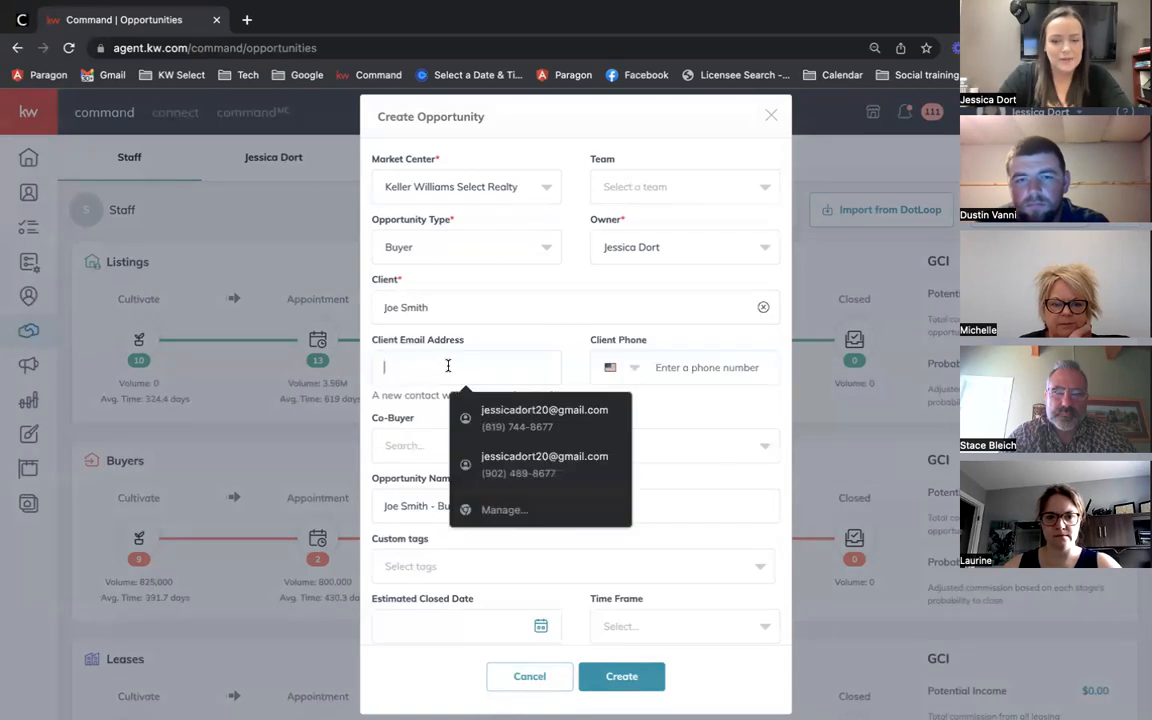
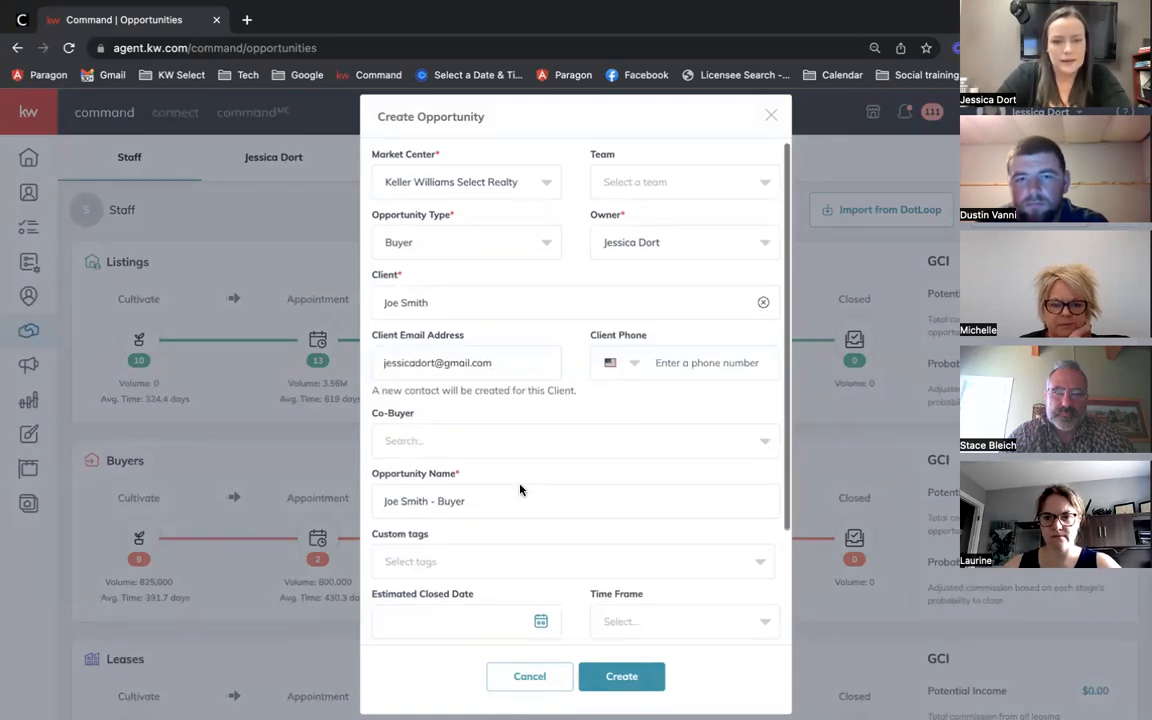
Step: Set the commission rate to 2%
scroll(520, 486, down, 2)
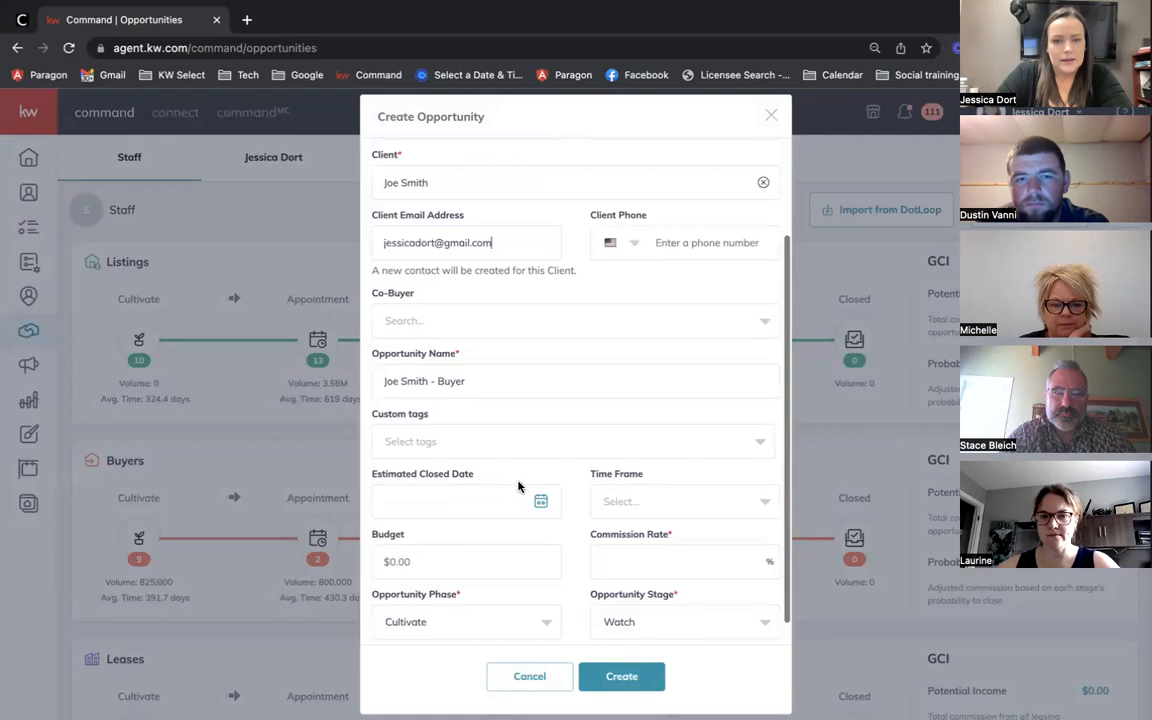
scroll(476, 380, down, 1)
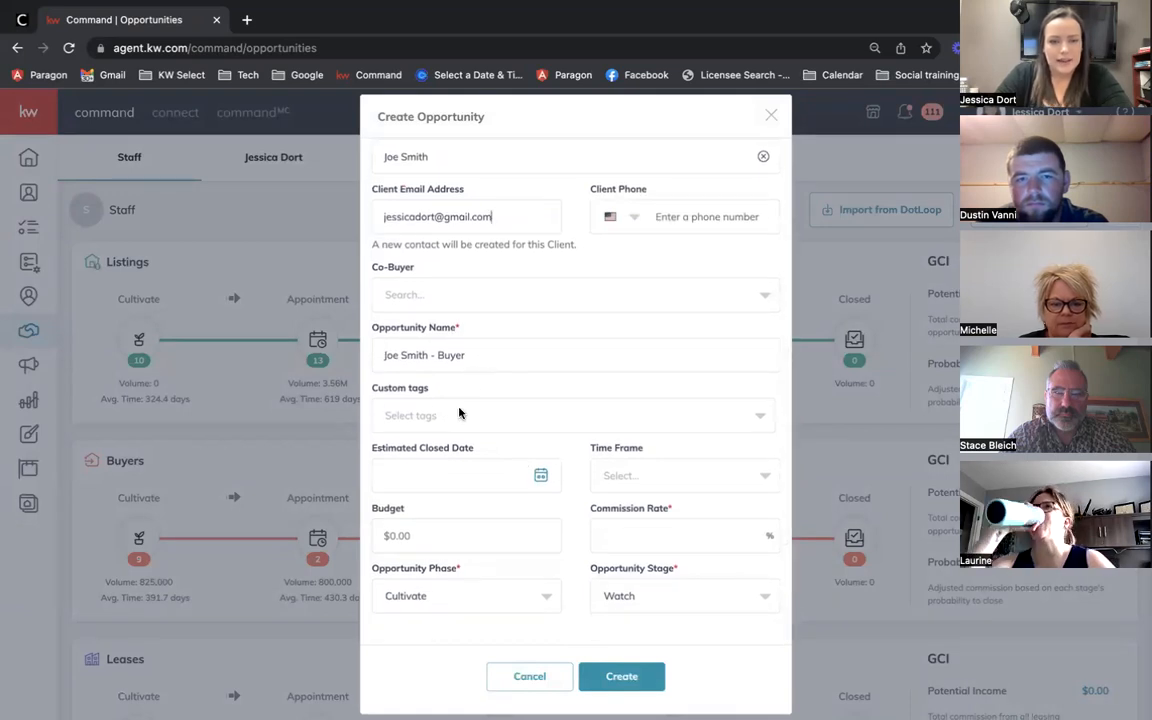
click(640, 534)
text(2)
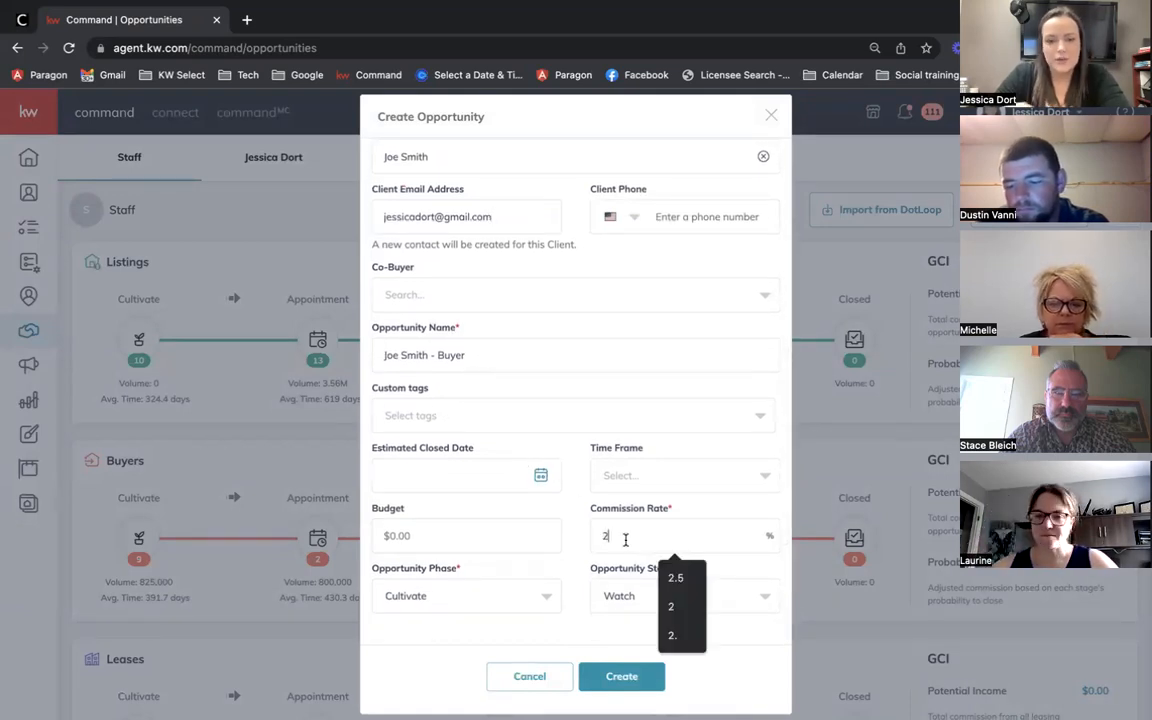
click(577, 540)
scroll(605, 567, down, 1)
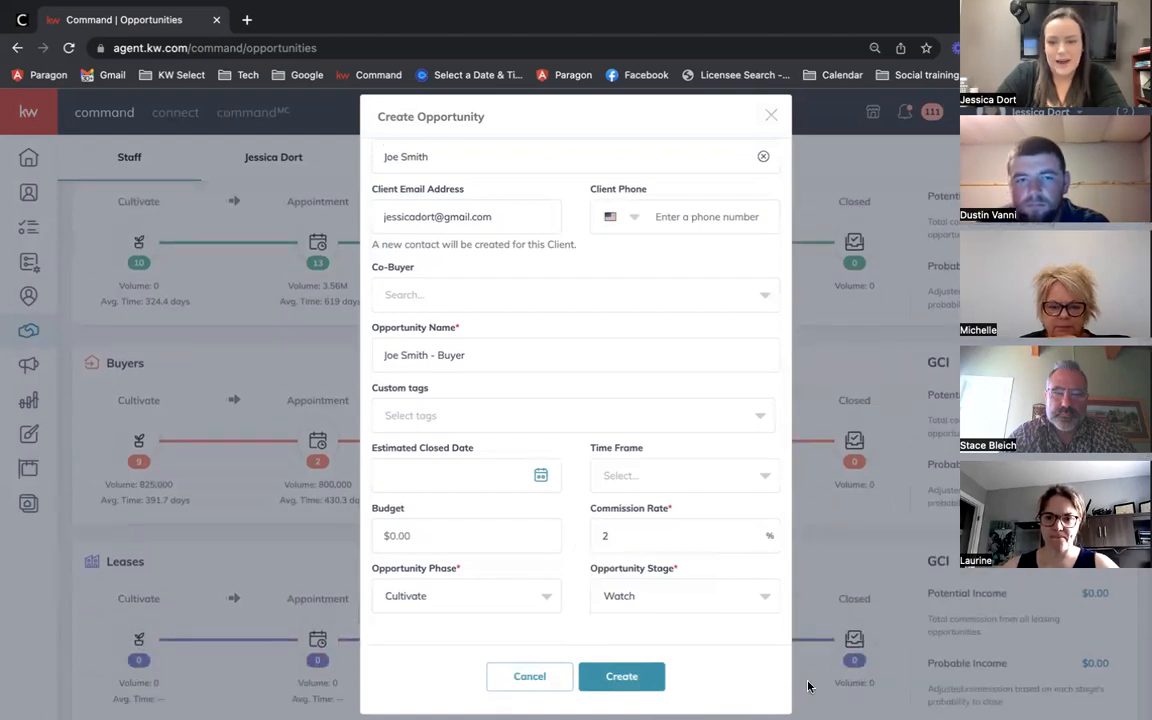
Step: Create the Buyer opportunity, landing on its details page in Cultivate phase, Watch stage
click(624, 680)
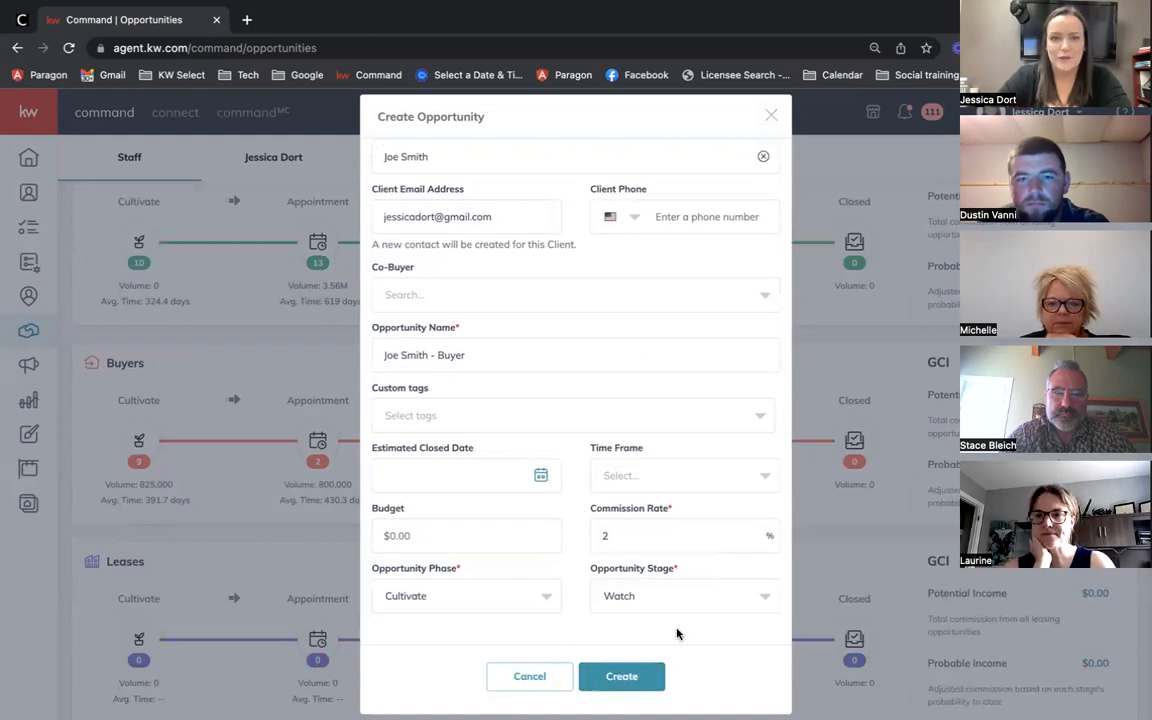
click(624, 677)
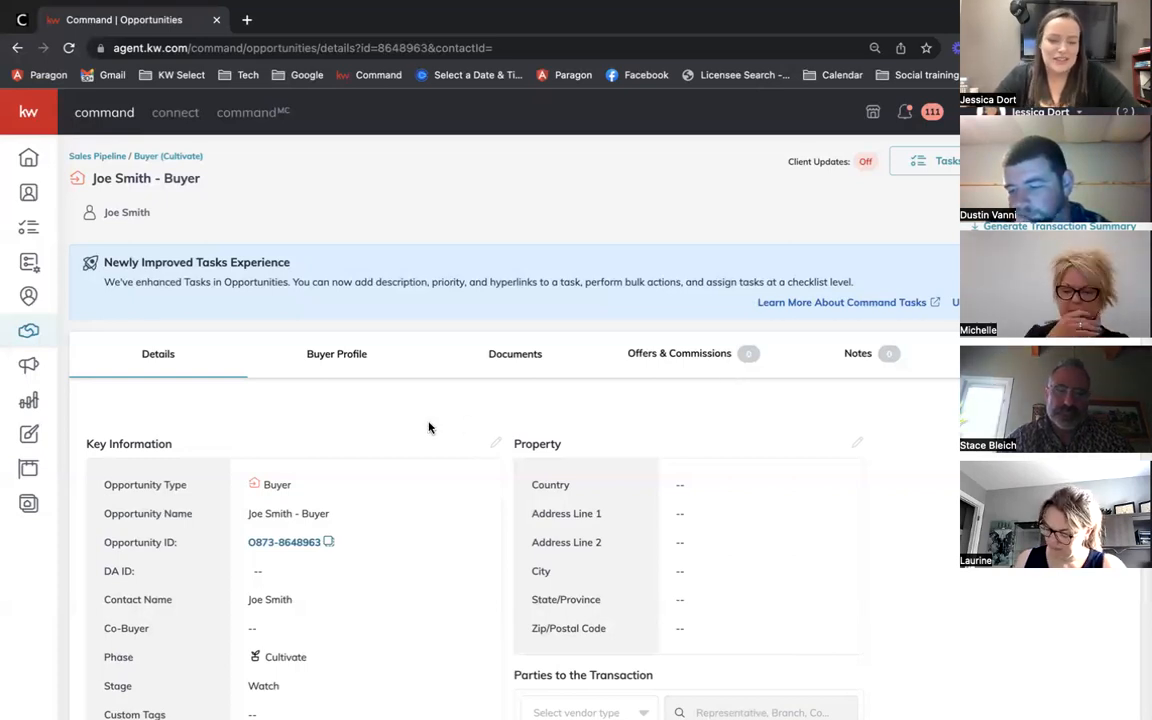
Step: Open Edit General Information from the Key Information section of the opportunity's details
scroll(360, 422, down, 1)
scroll(360, 422, up, 1)
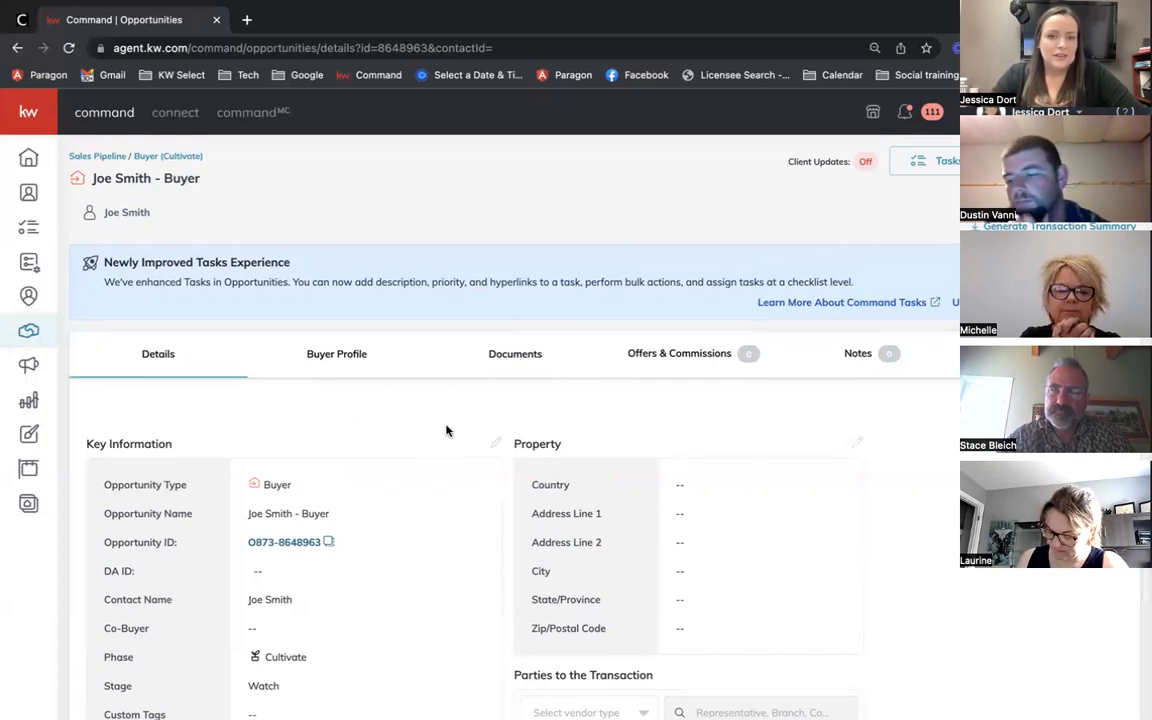
scroll(446, 455, down, 3)
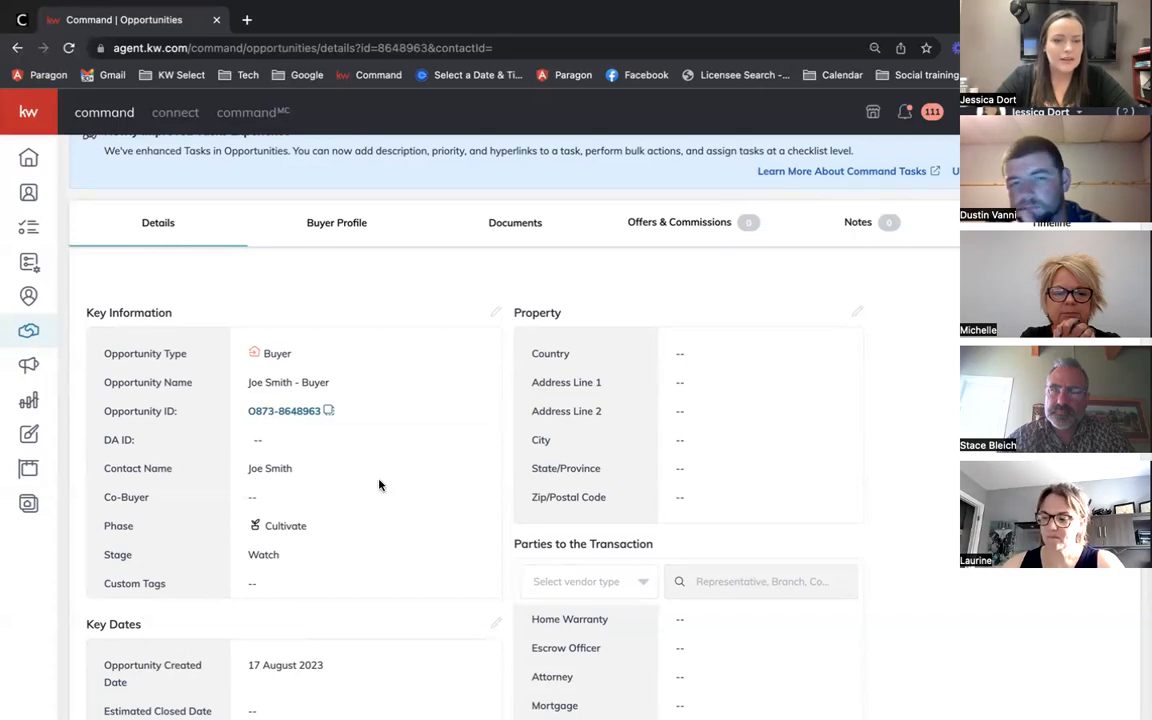
scroll(197, 322, down, 1)
scroll(390, 334, up, 3)
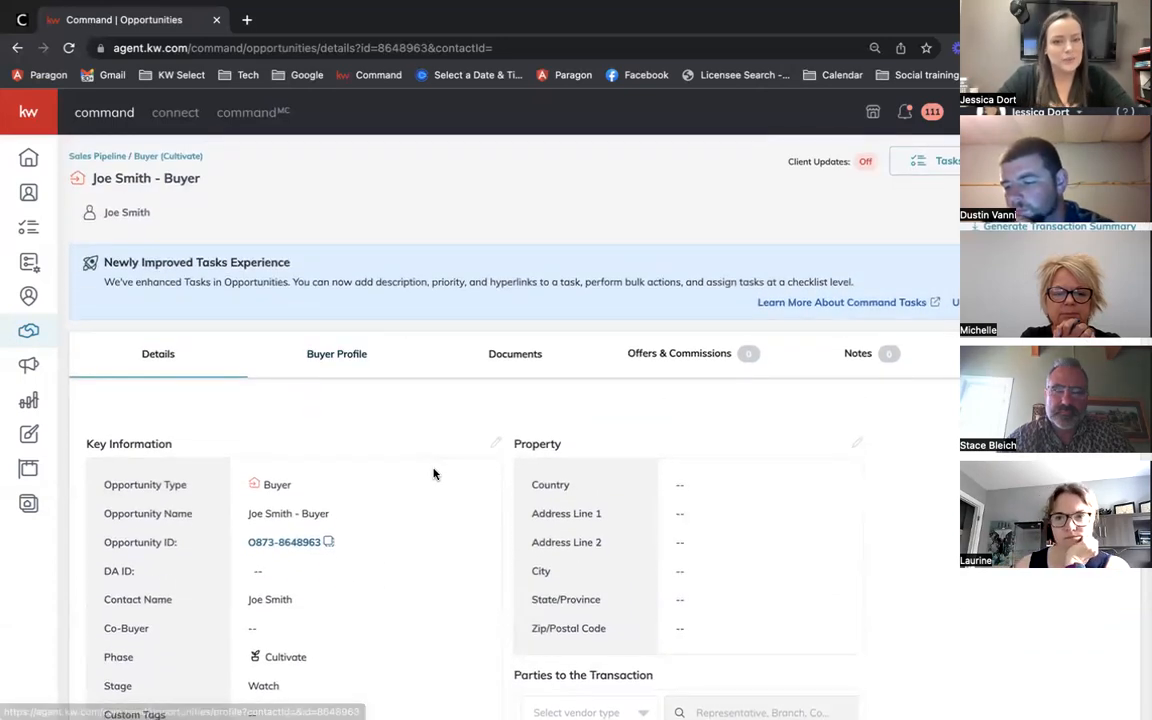
click(496, 445)
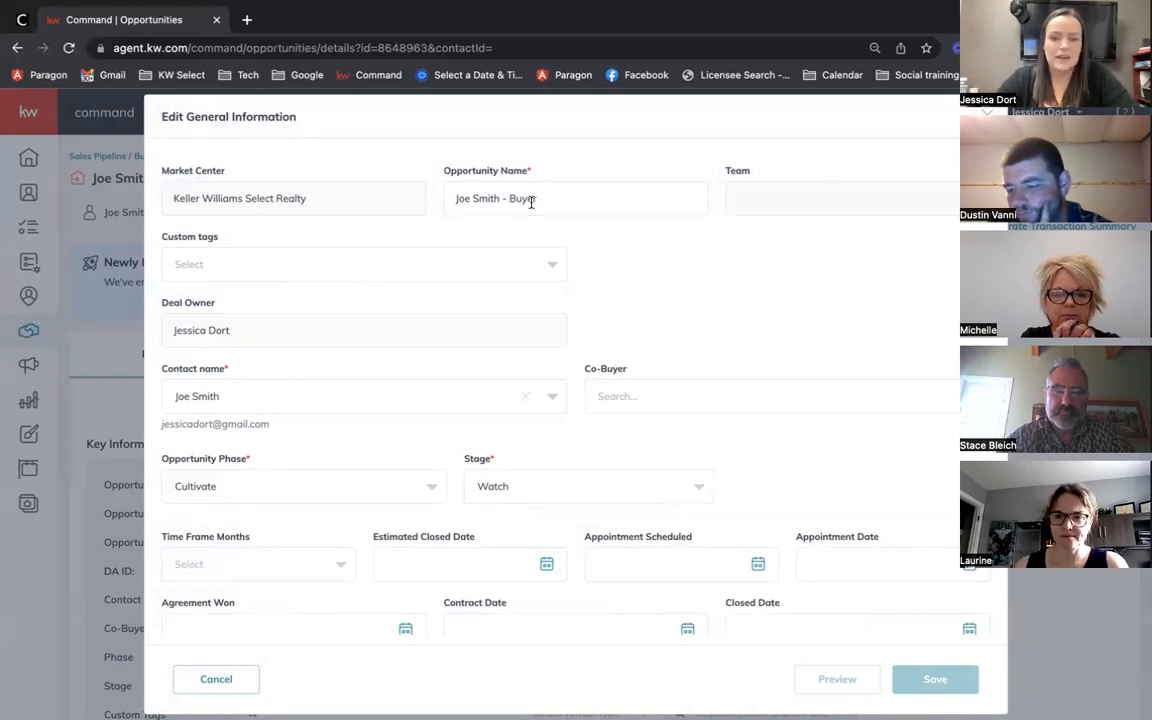
Step: Replace the opportunity name with the property's street address
drag(545, 198, 422, 203)
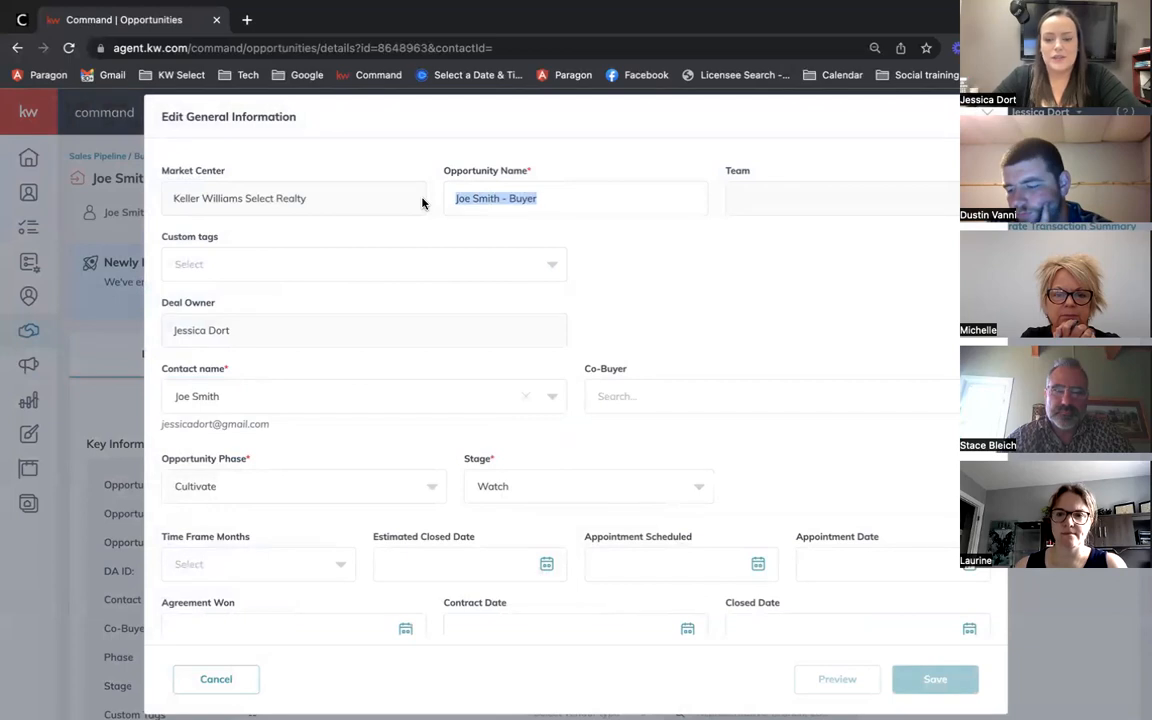
text(789 M)
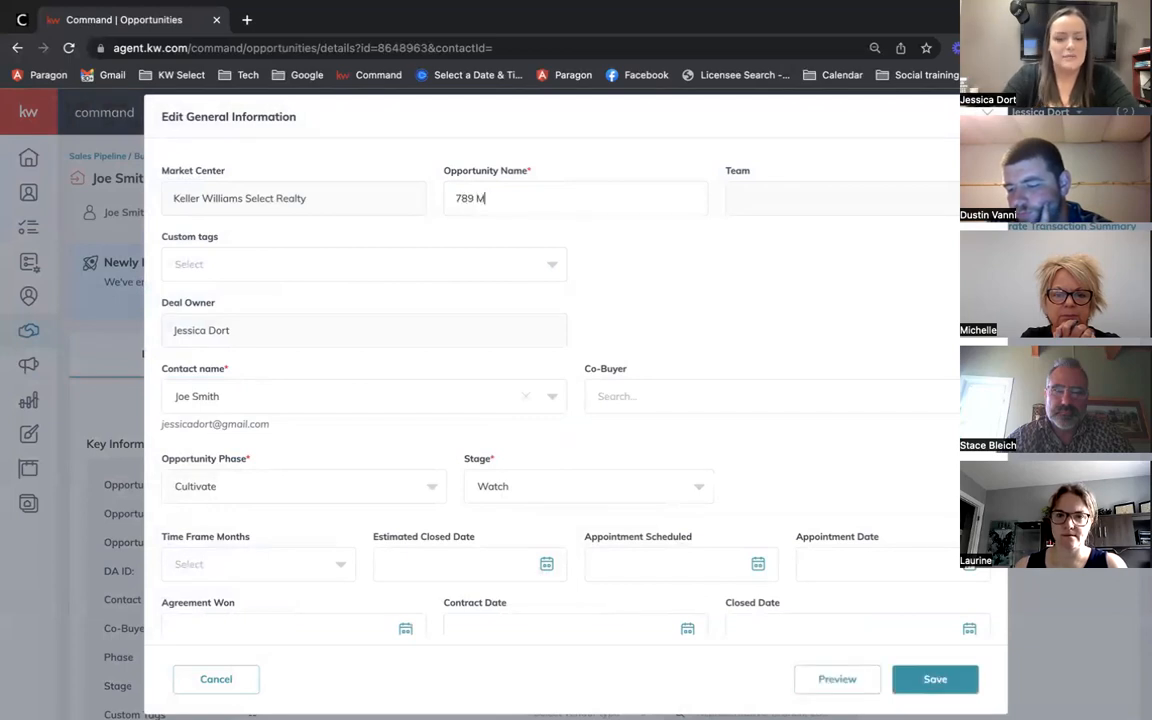
text(ain Street)
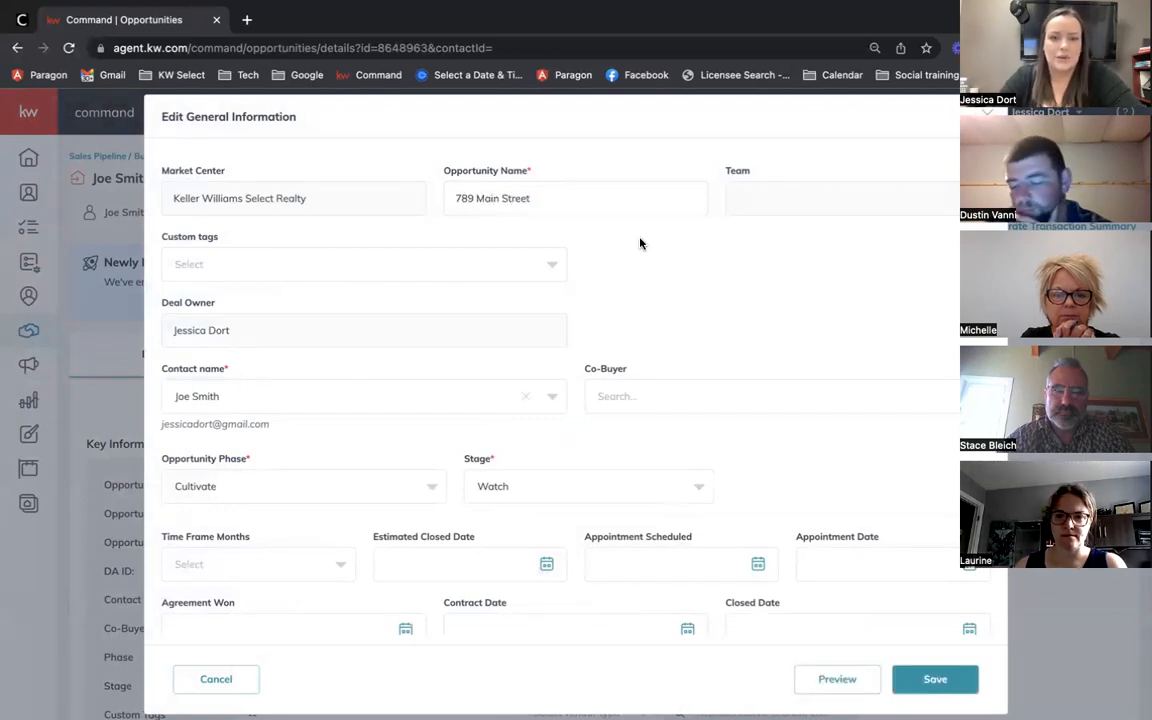
scroll(640, 243, down, 5)
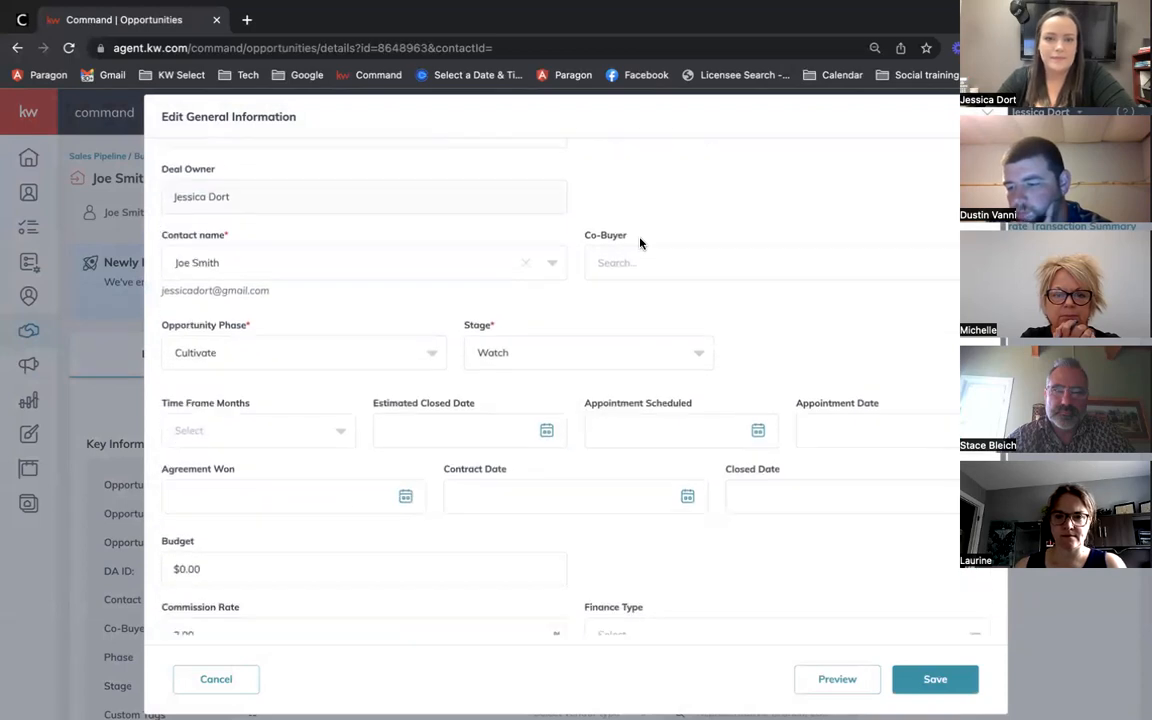
Step: Set the estimated closed date to 9/15/2023
click(546, 301)
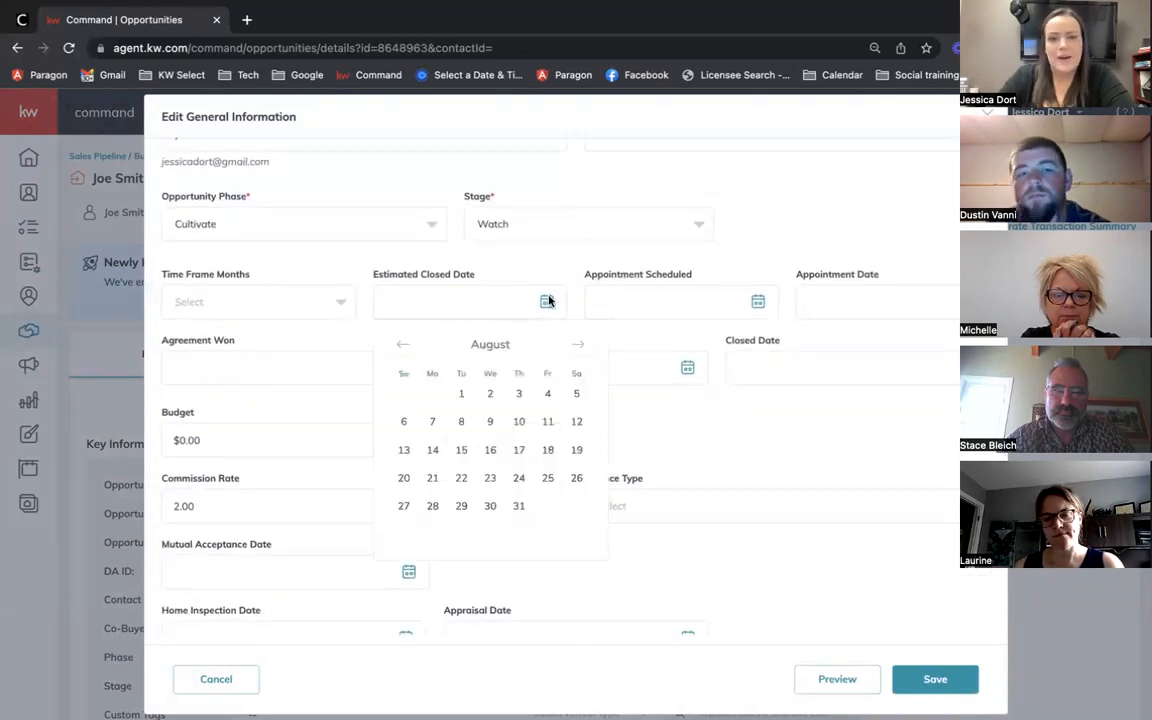
click(580, 344)
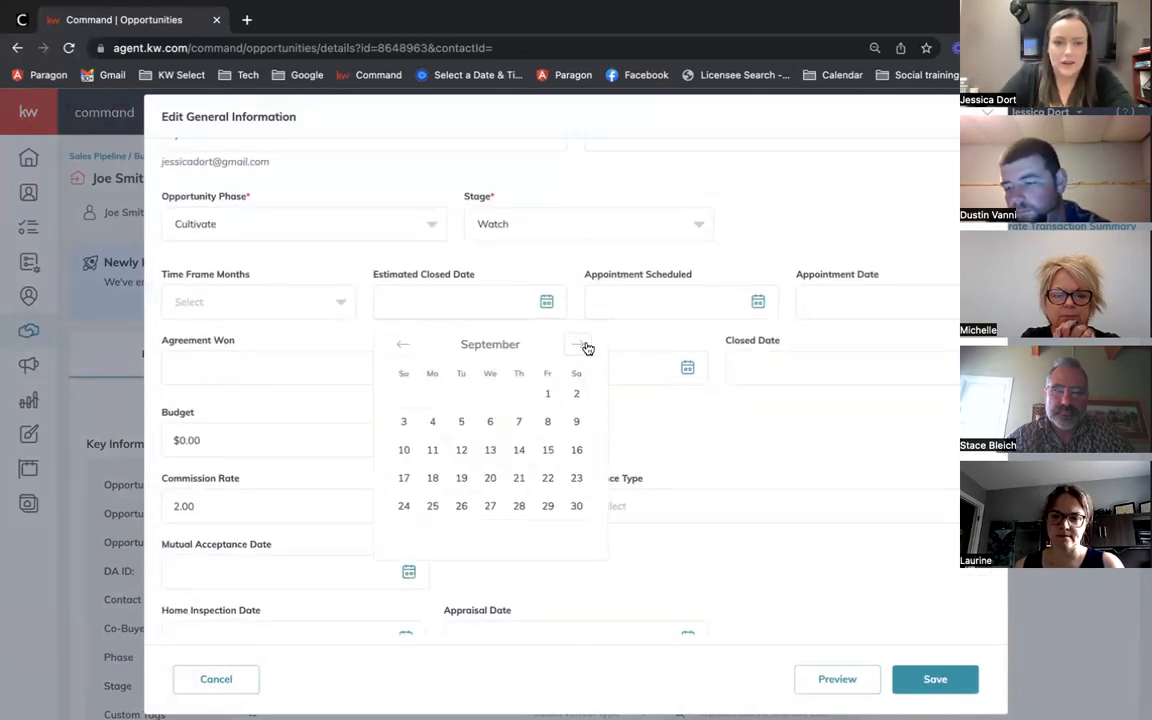
click(548, 451)
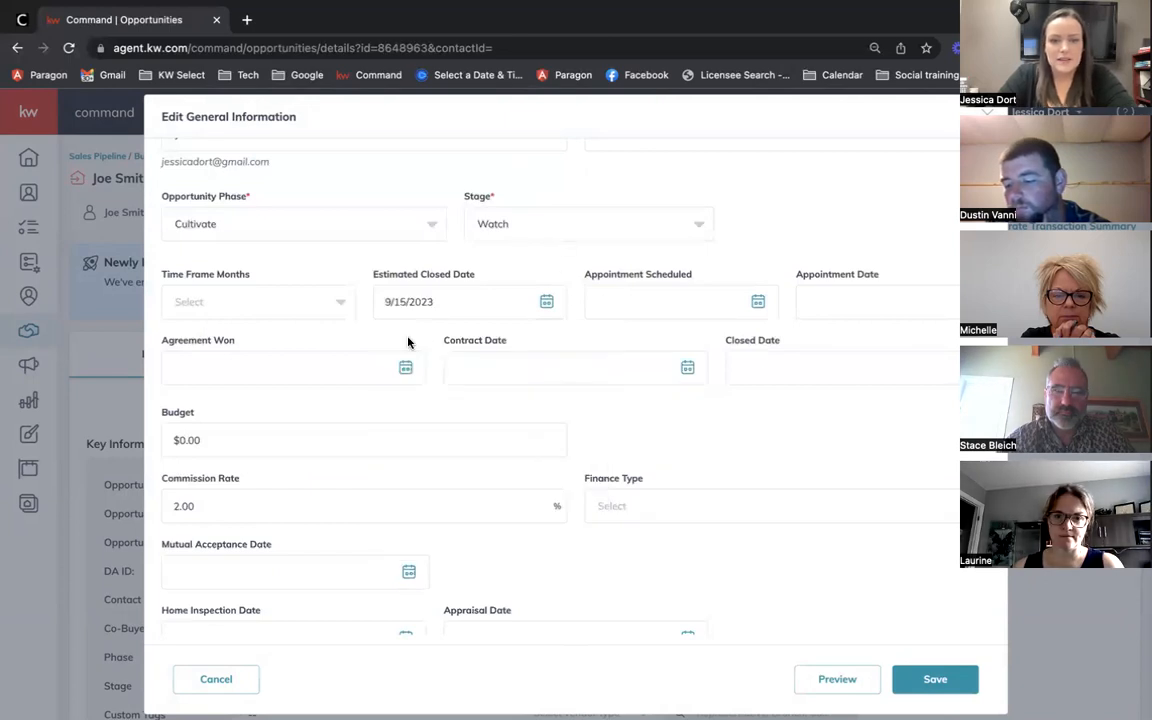
scroll(527, 352, down, 2)
scroll(527, 352, up, 4)
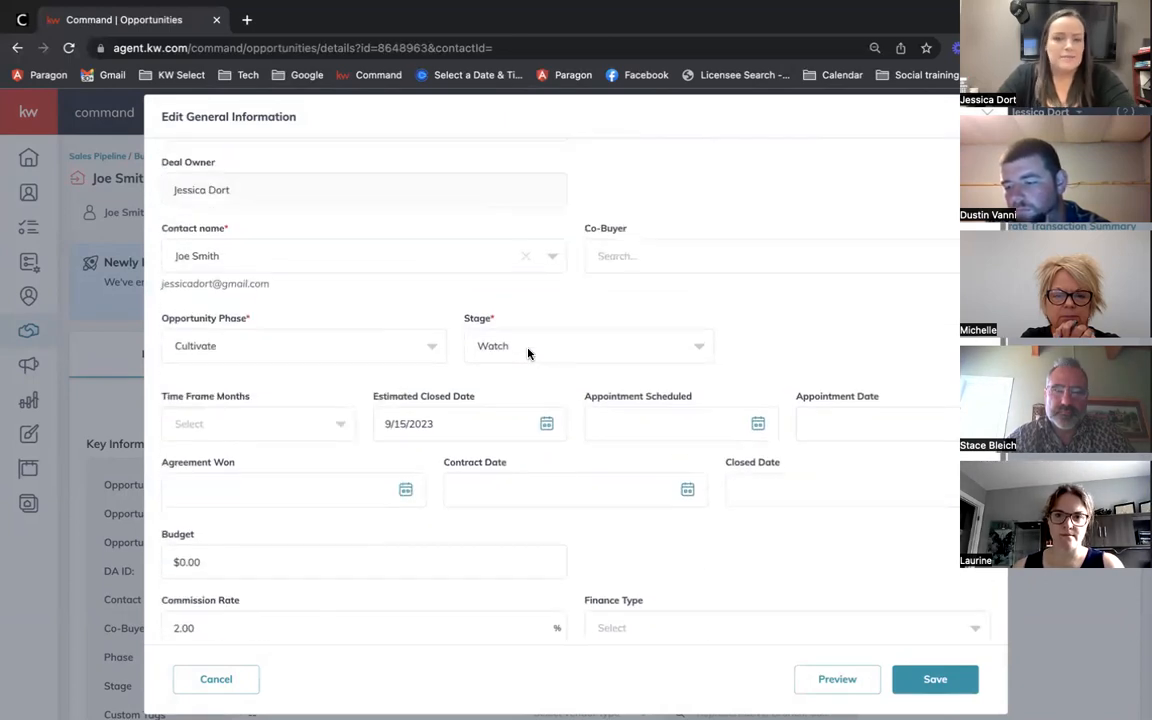
scroll(528, 352, down, 3)
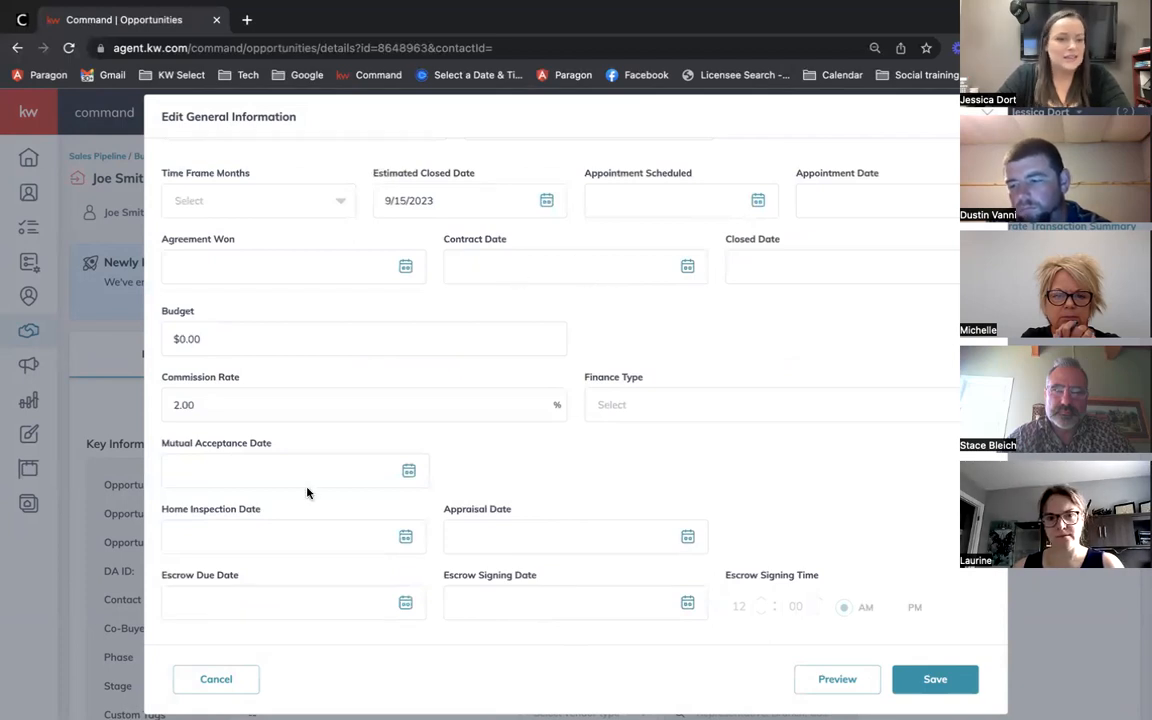
scroll(380, 540, down, 1)
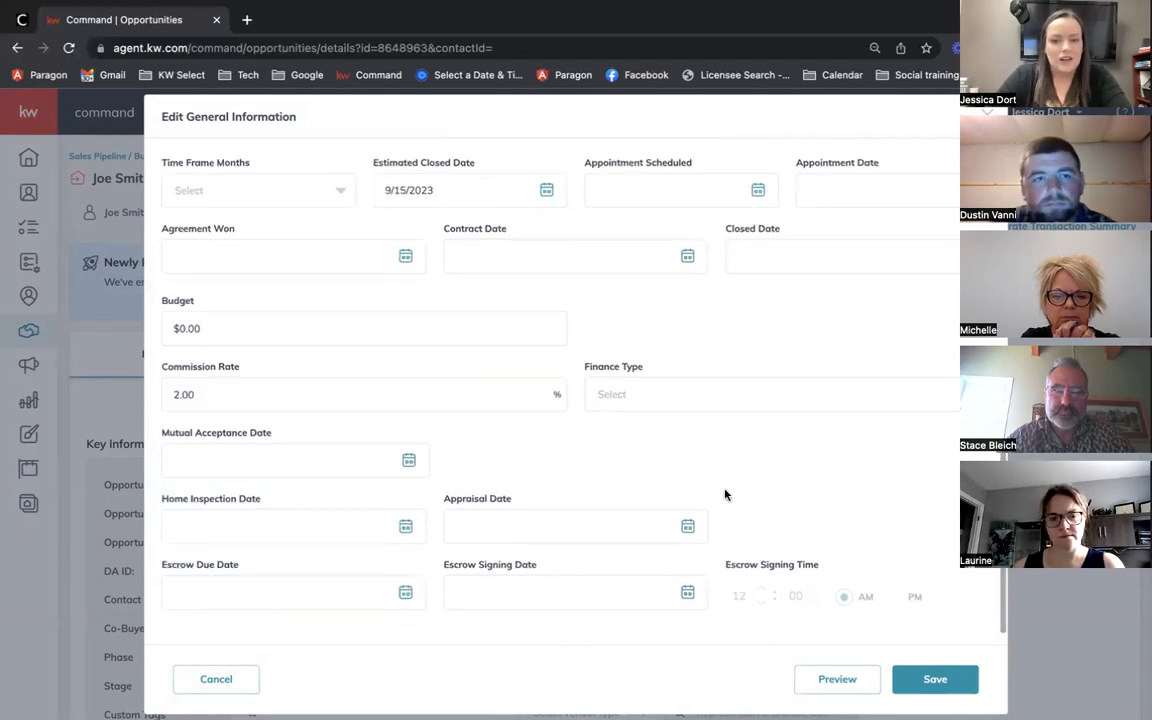
scroll(616, 474, up, 6)
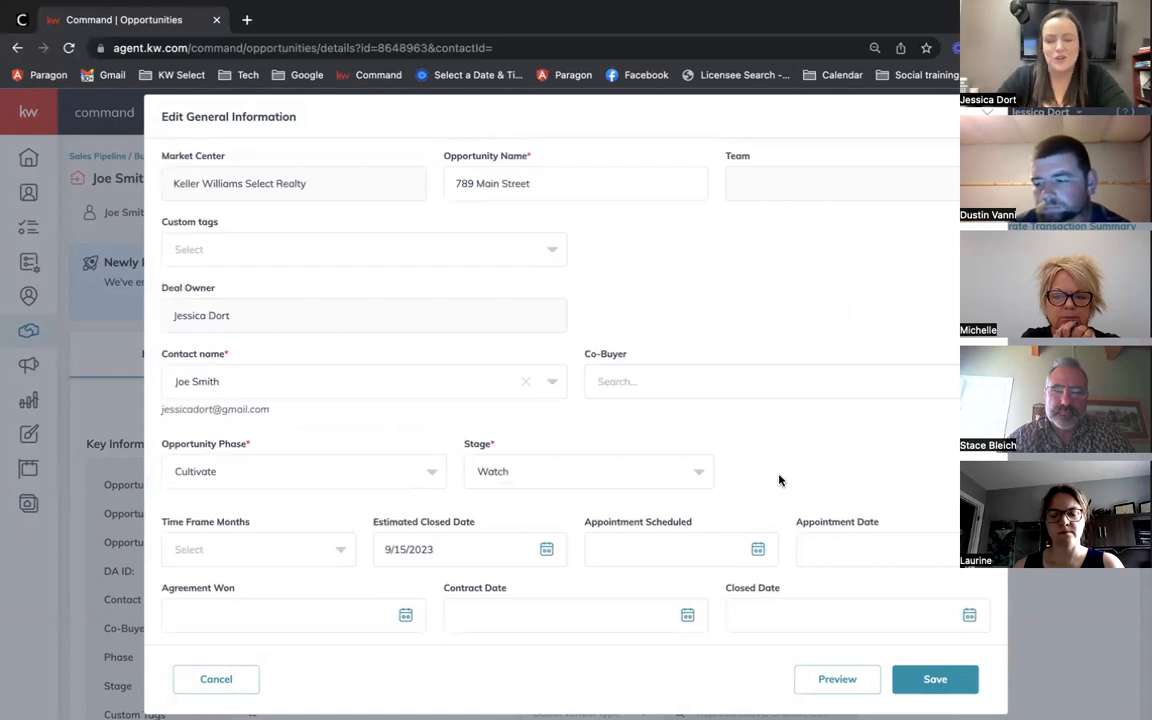
scroll(838, 520, up, 1)
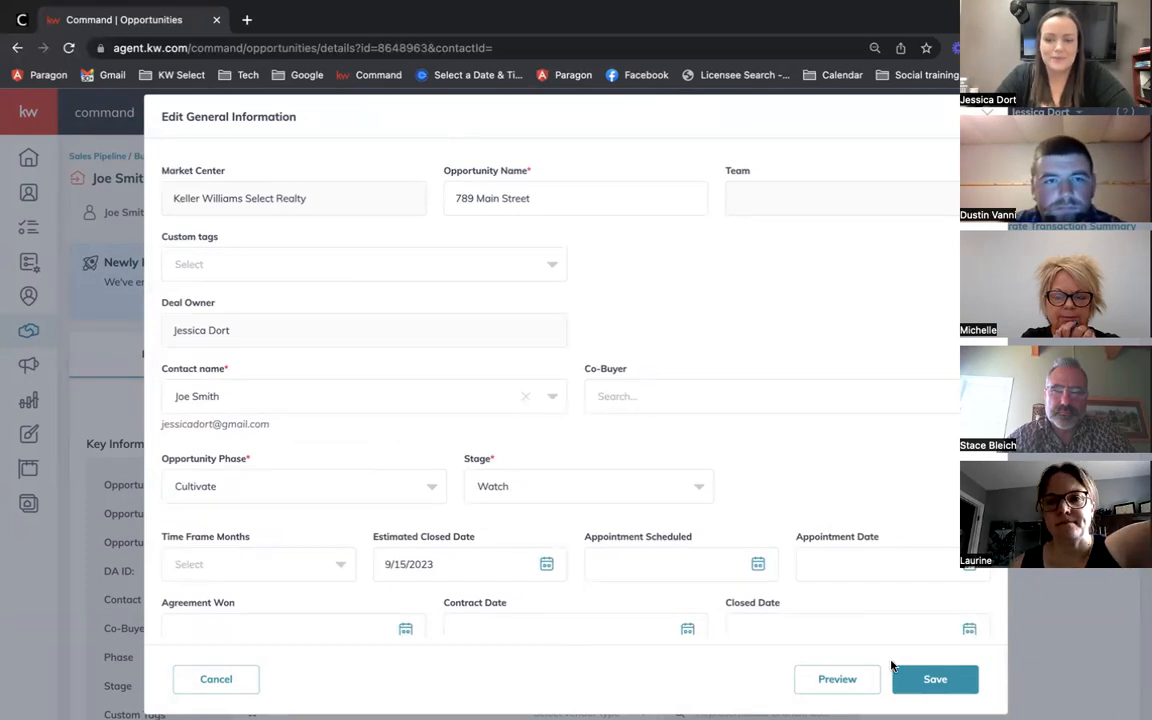
Step: Save the renamed opportunity and return to the Command home dashboard
click(935, 680)
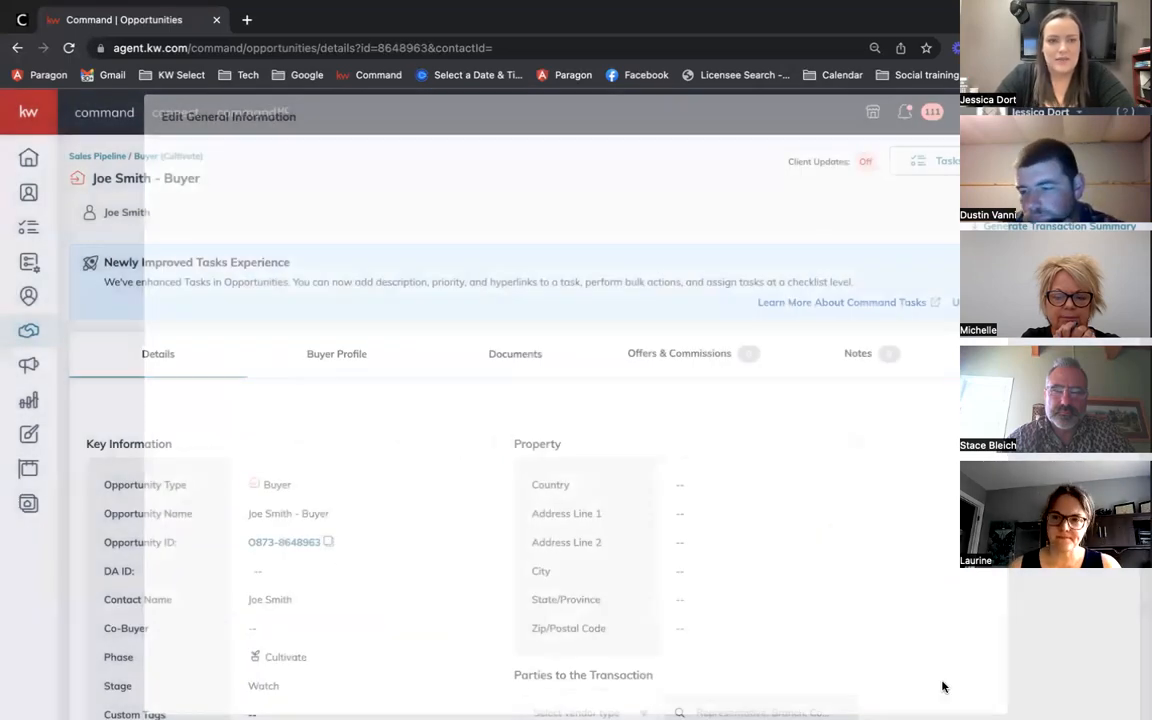
drag(93, 178, 201, 184)
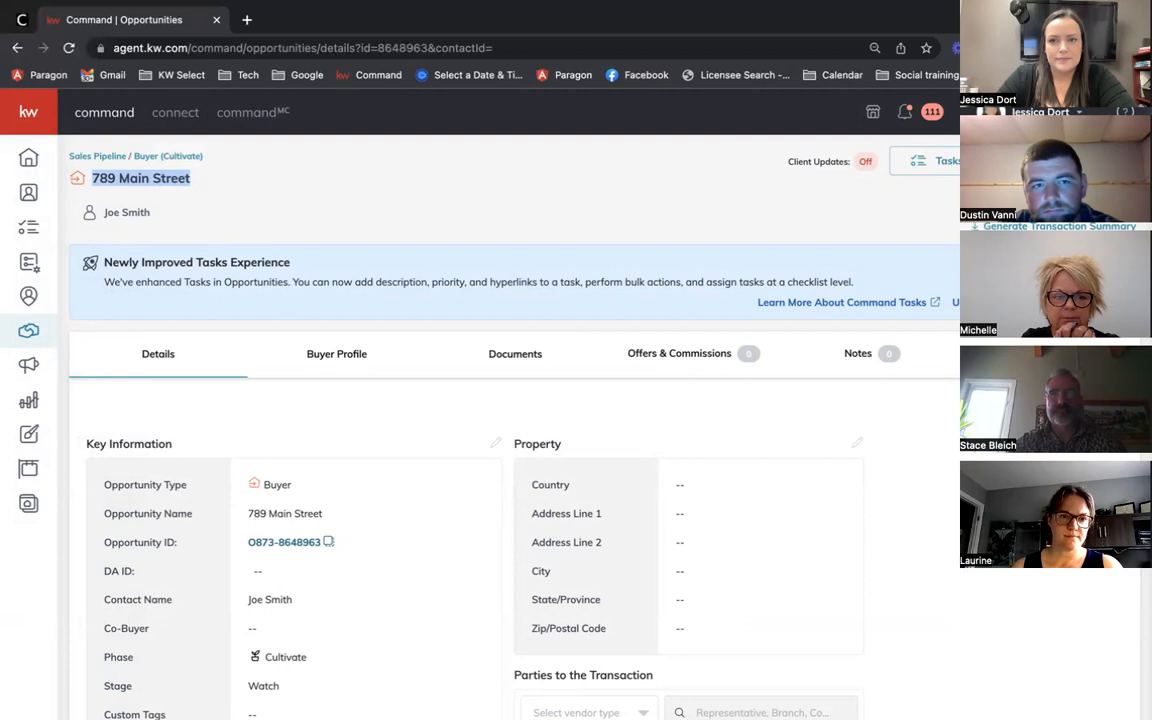
click(585, 195)
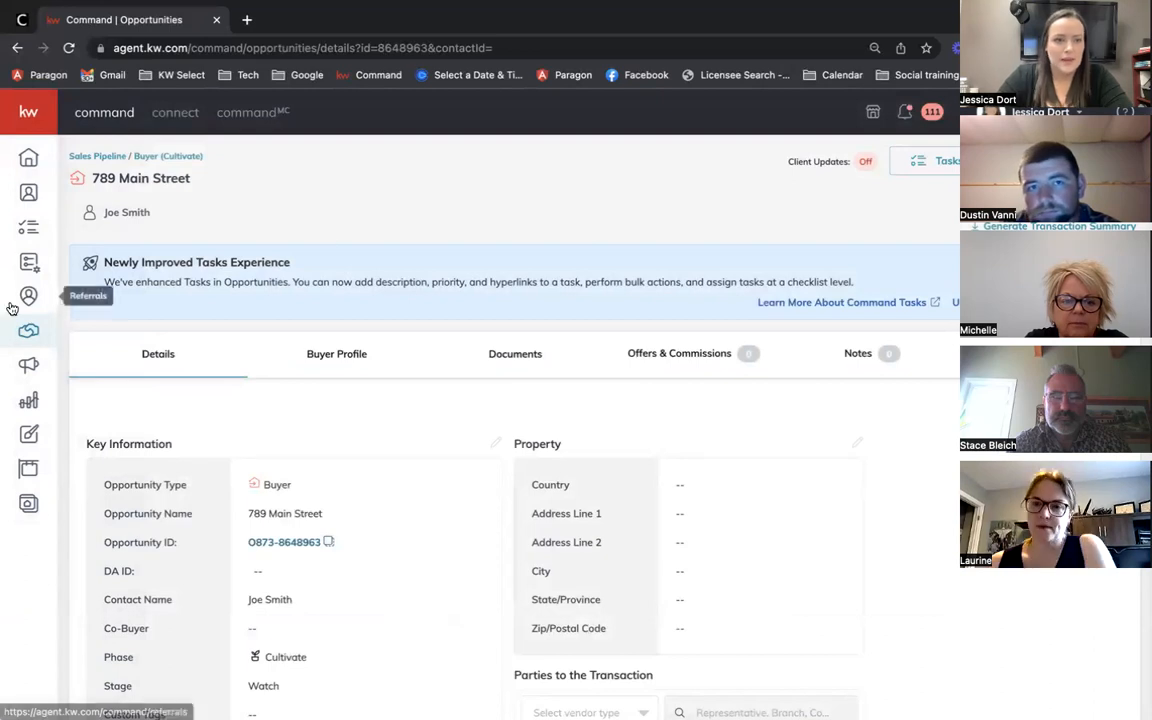
click(28, 161)
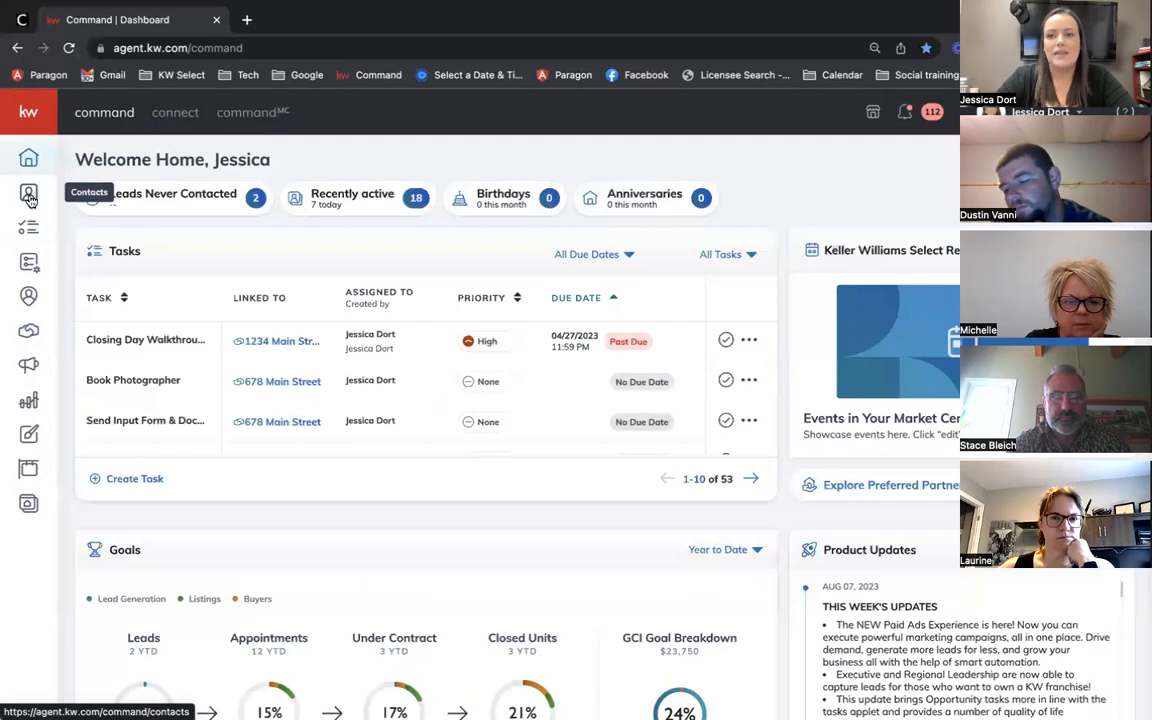
Step: Find the buyer contact by name in Contacts and open their record
click(29, 197)
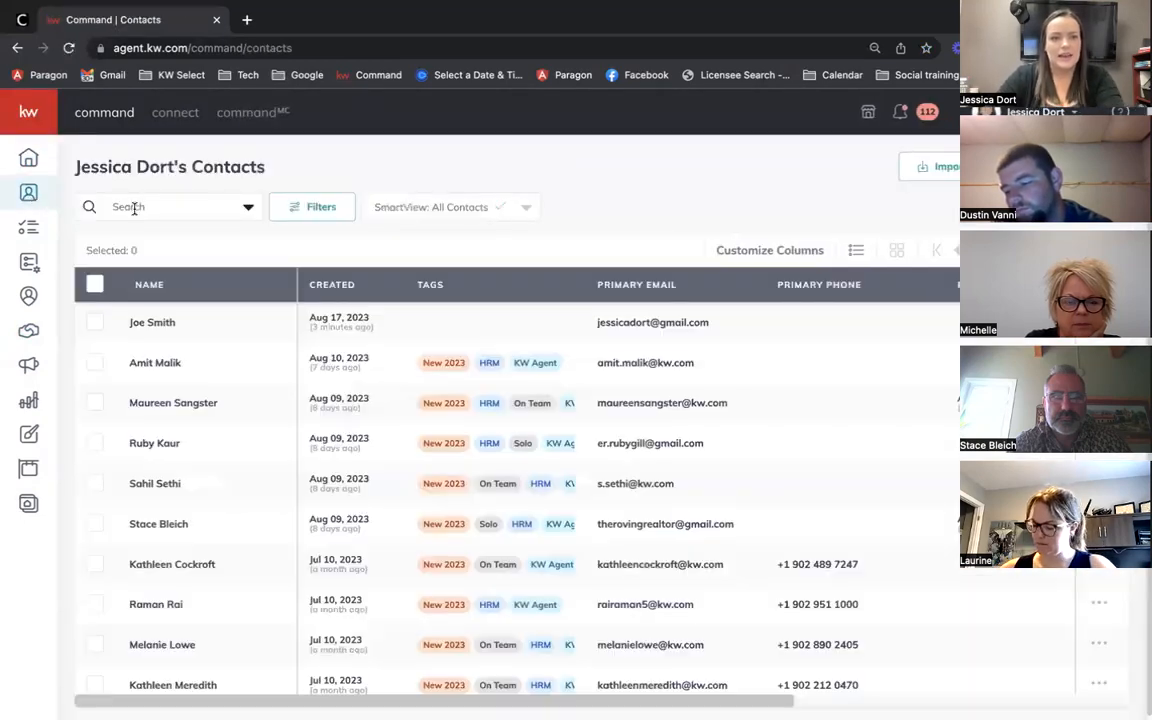
click(136, 208)
text(joe smith)
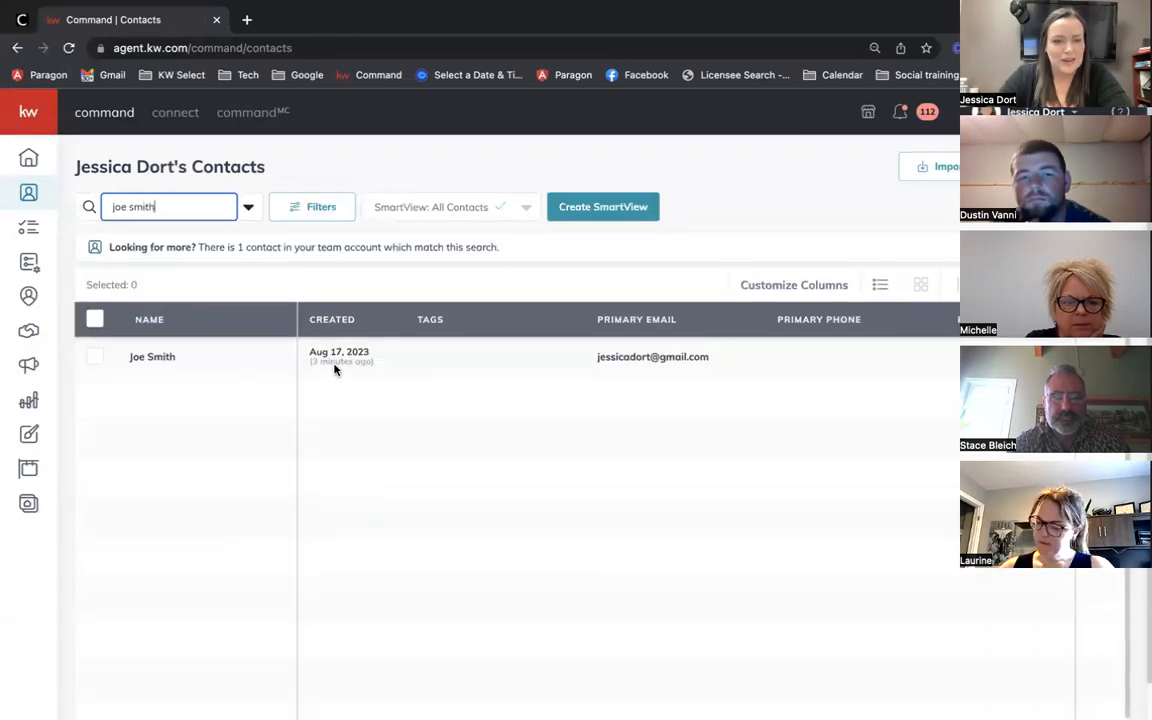
click(152, 358)
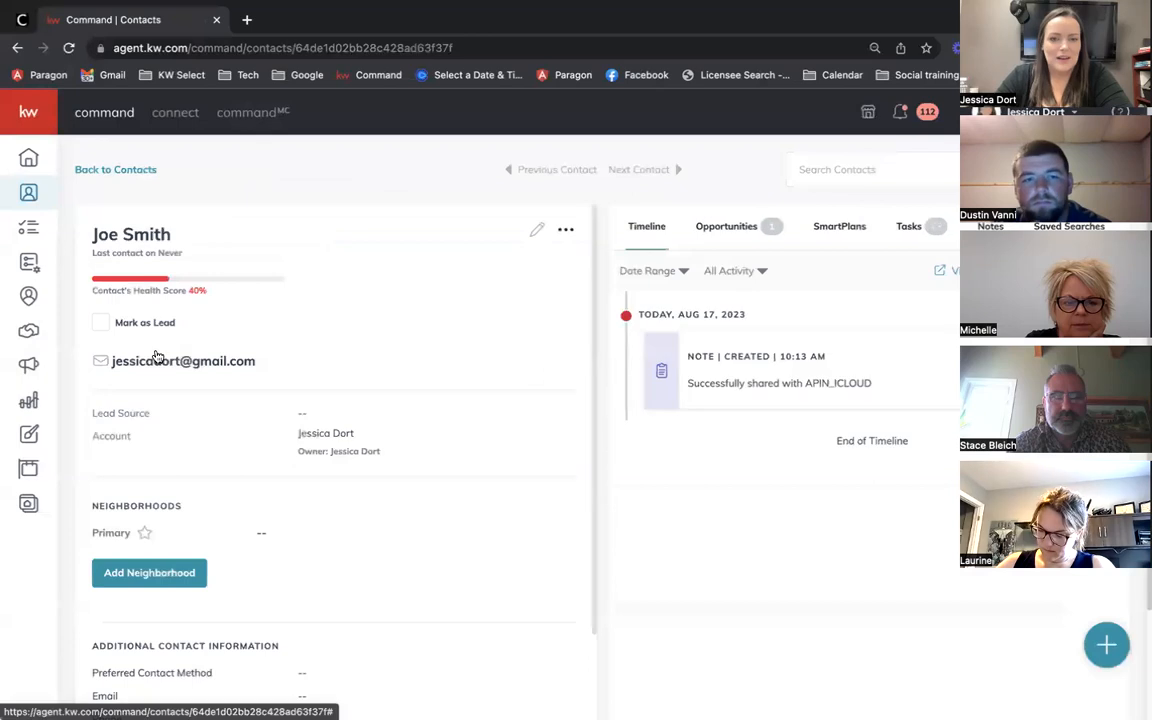
Step: List the contact's opportunities, showing 789 Main Street; open then cancel a new-opportunity form
click(749, 226)
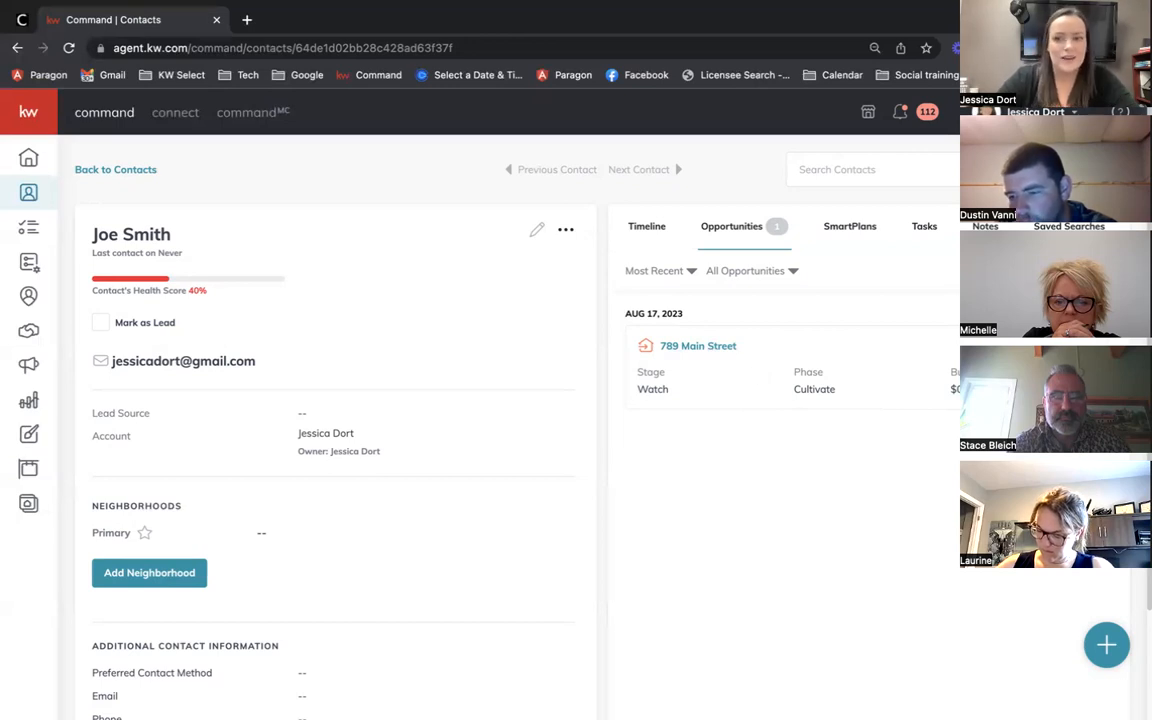
click(1064, 271)
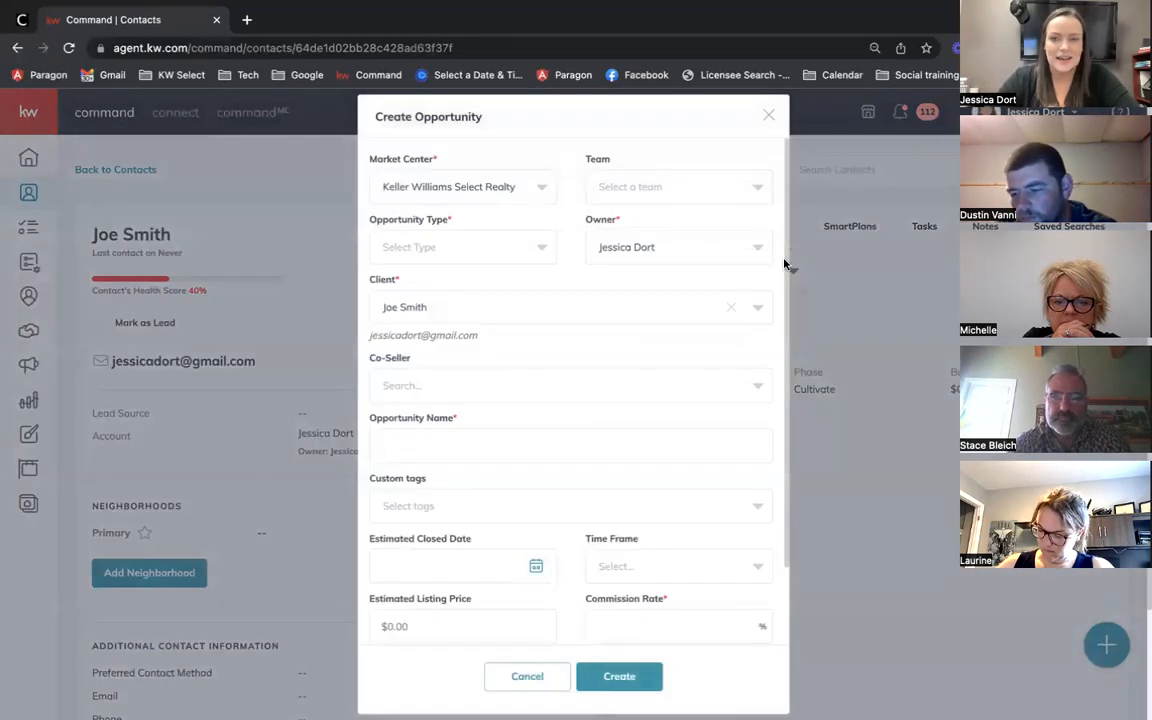
click(768, 117)
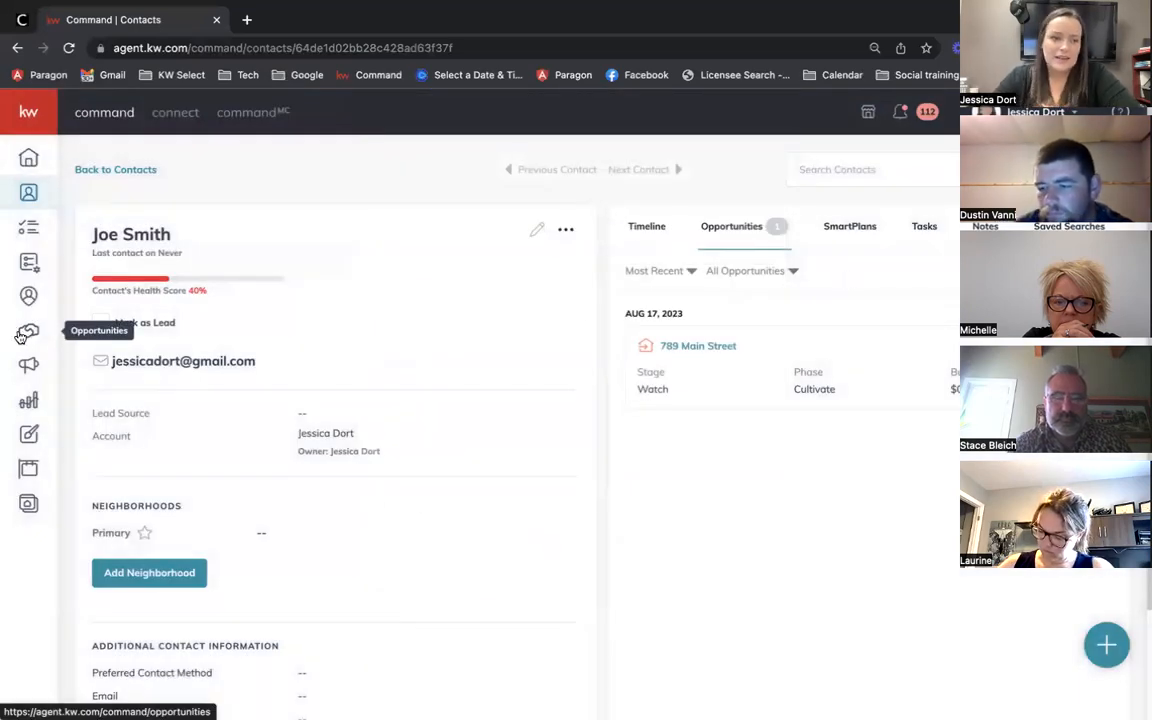
Step: Browse the Buyers Cultivate pipeline list, then show the All Opportunities table
click(28, 333)
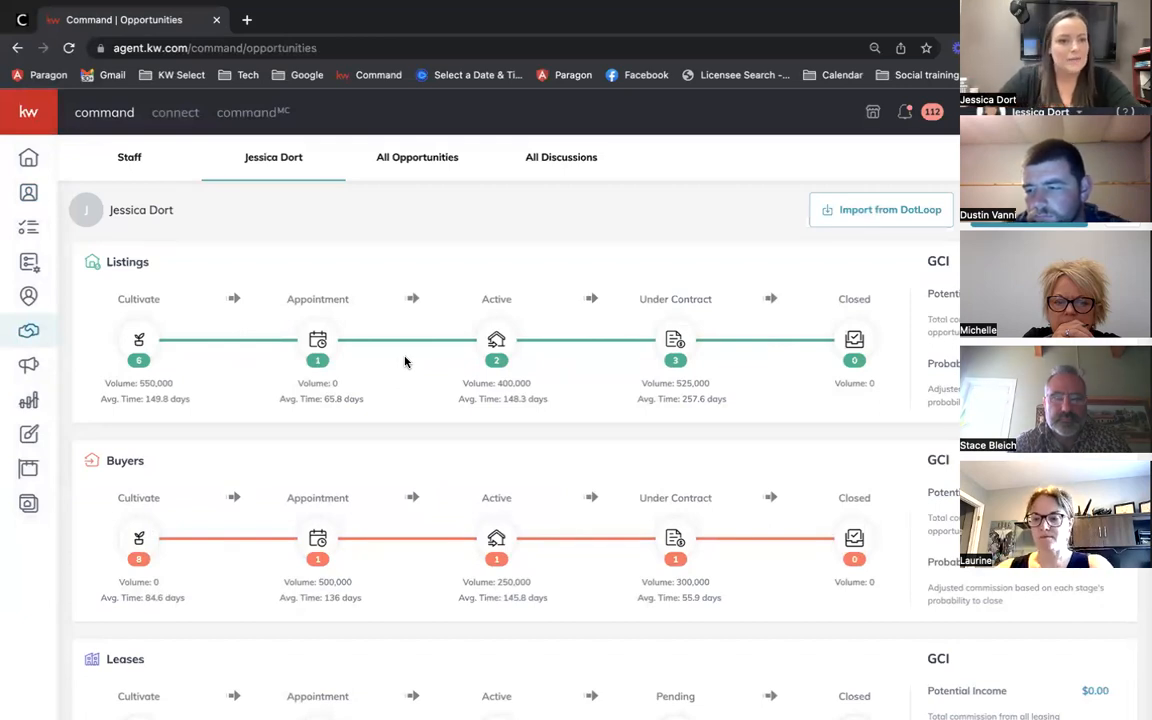
click(138, 548)
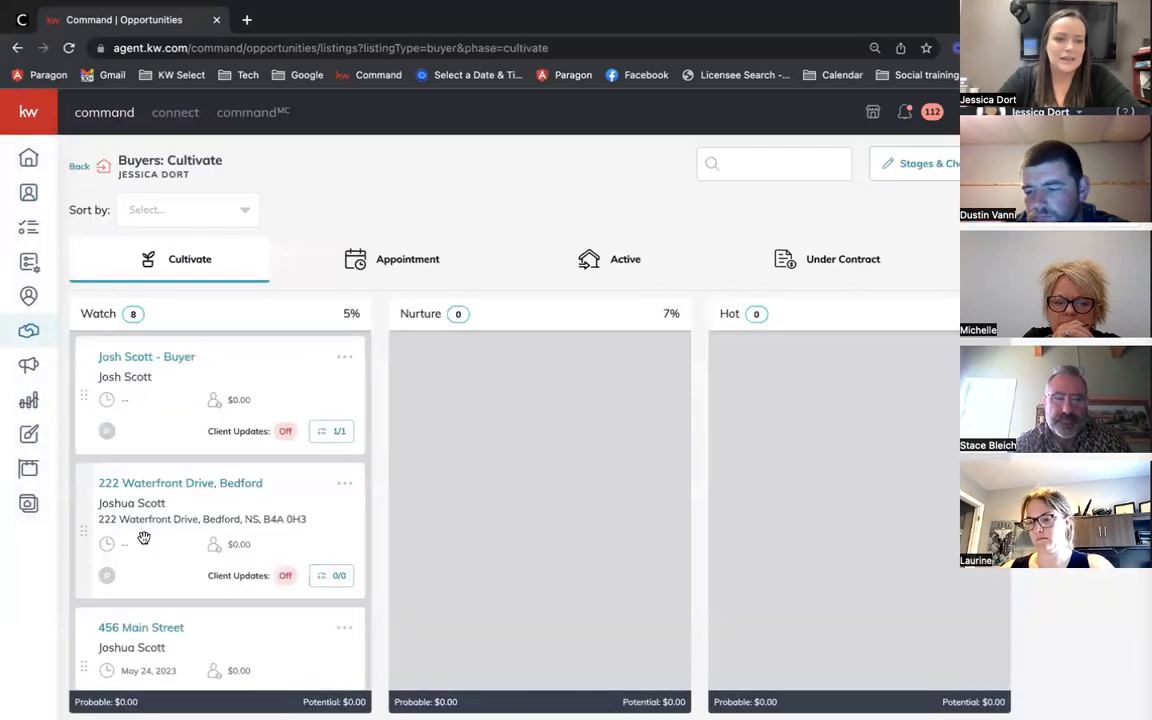
scroll(204, 541, down, 5)
scroll(204, 541, down, 2)
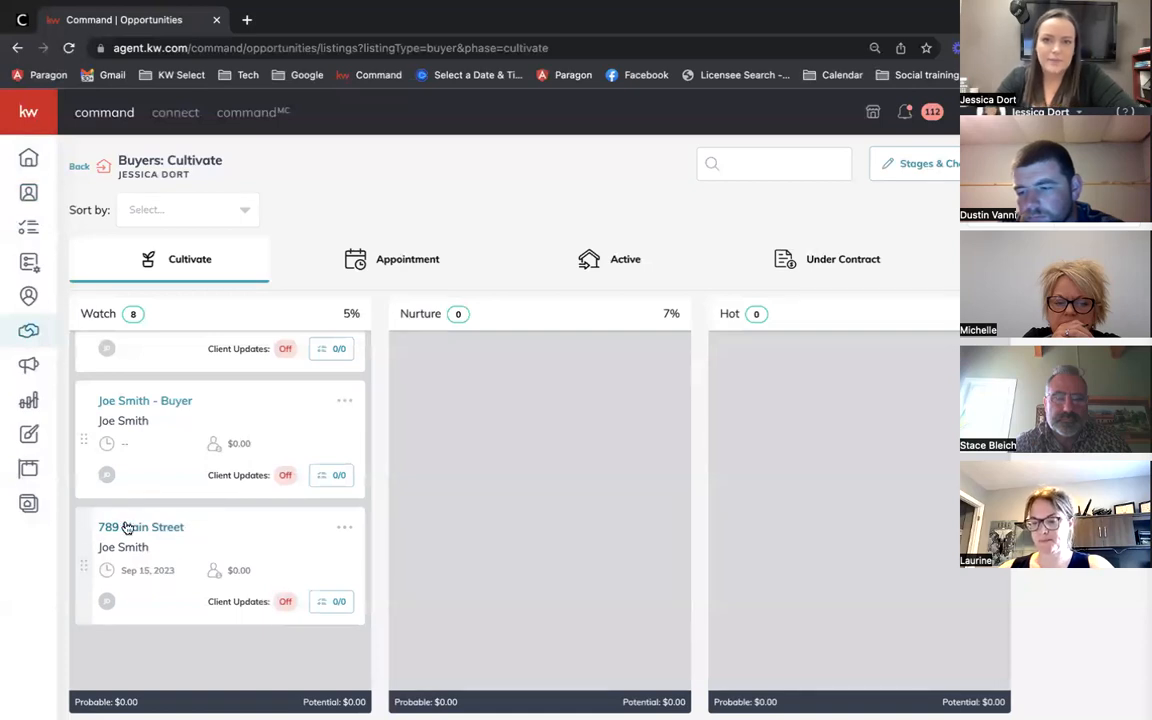
click(79, 167)
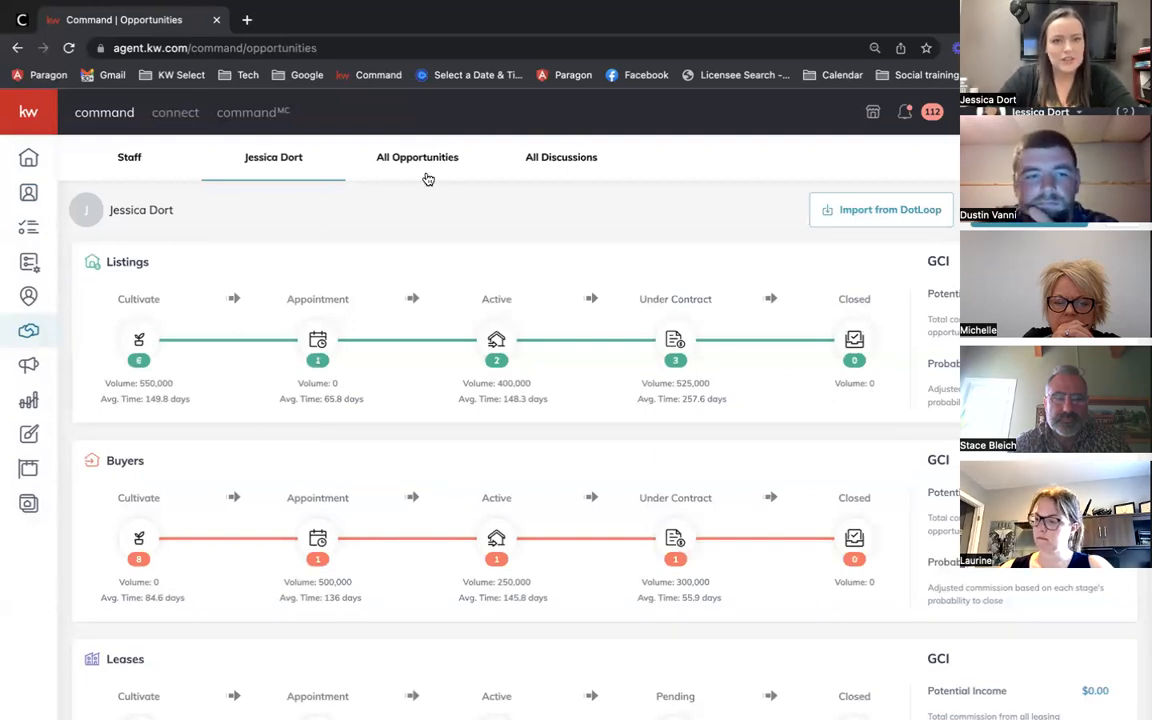
click(401, 157)
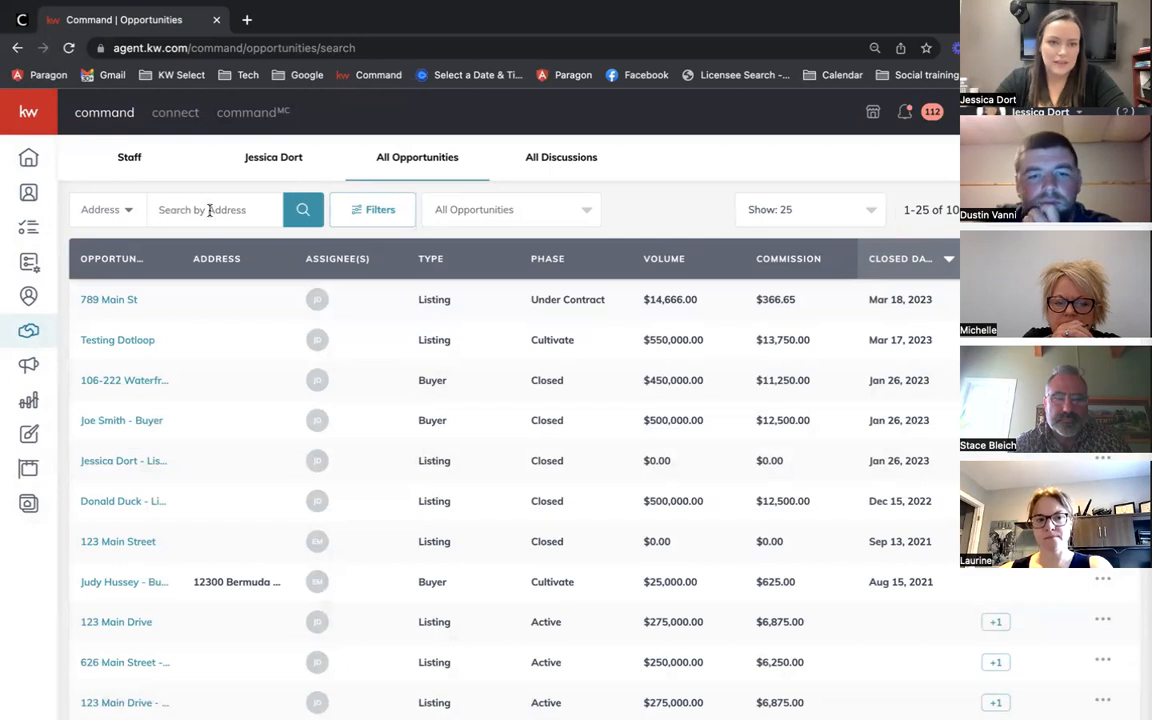
scroll(116, 347, down, 5)
scroll(116, 347, up, 6)
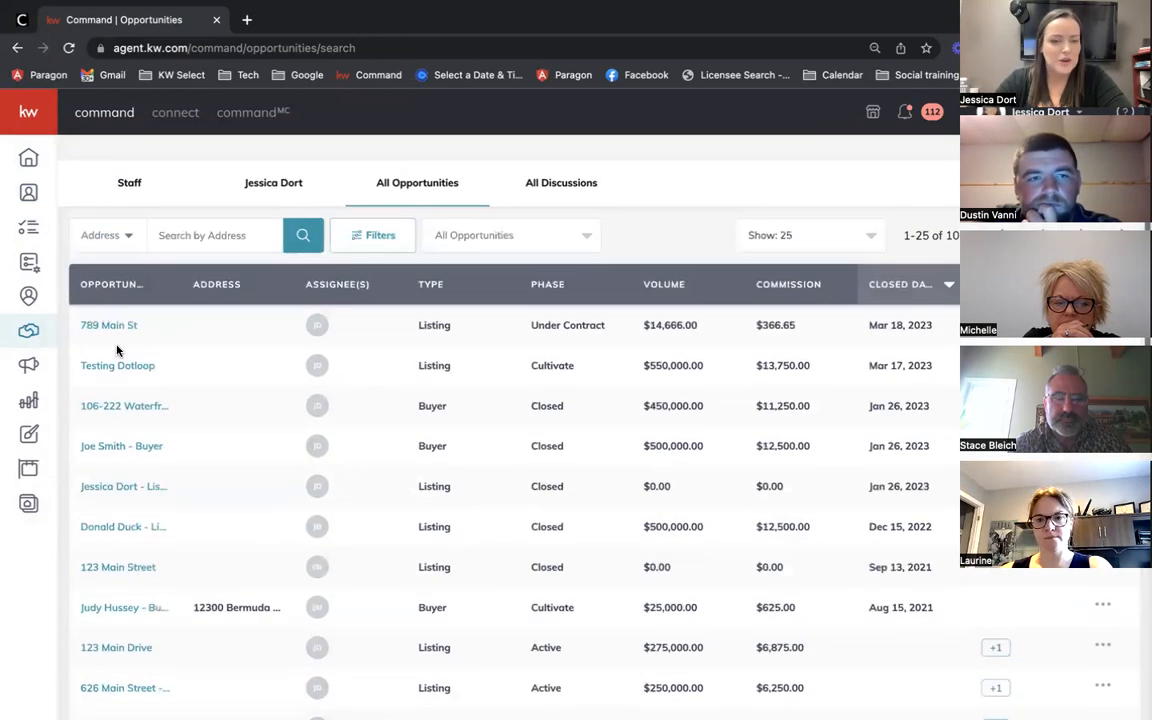
scroll(116, 350, down, 1)
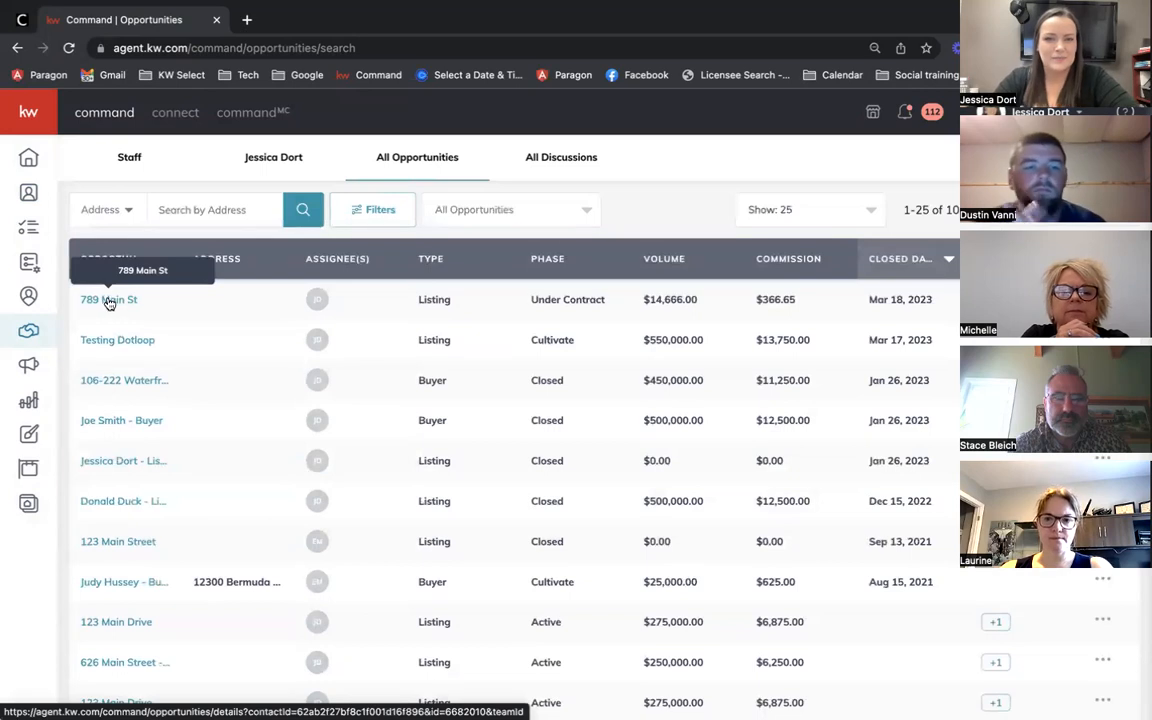
click(110, 300)
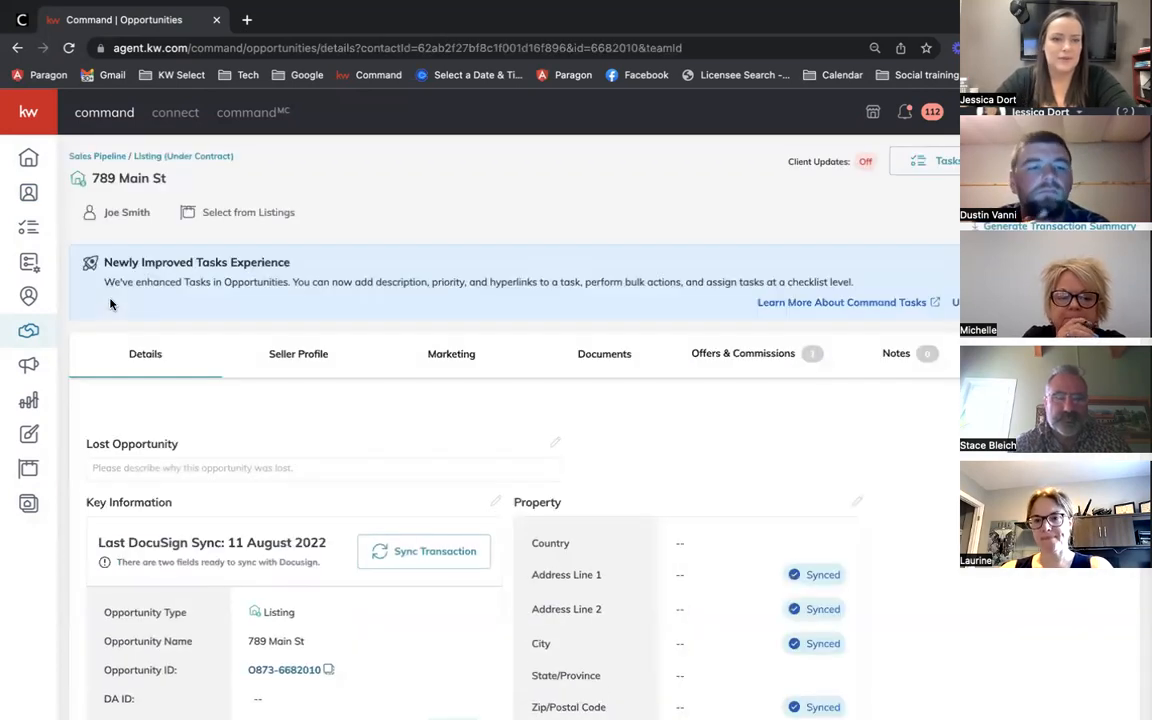
scroll(296, 446, down, 3)
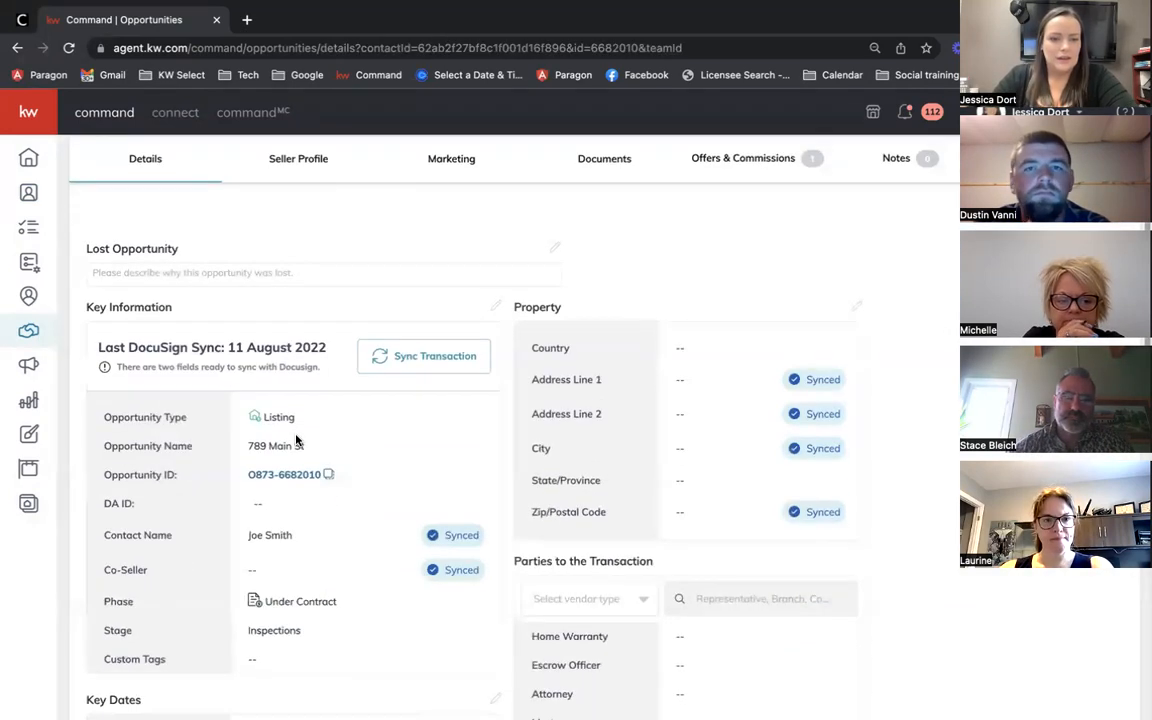
scroll(296, 440, up, 3)
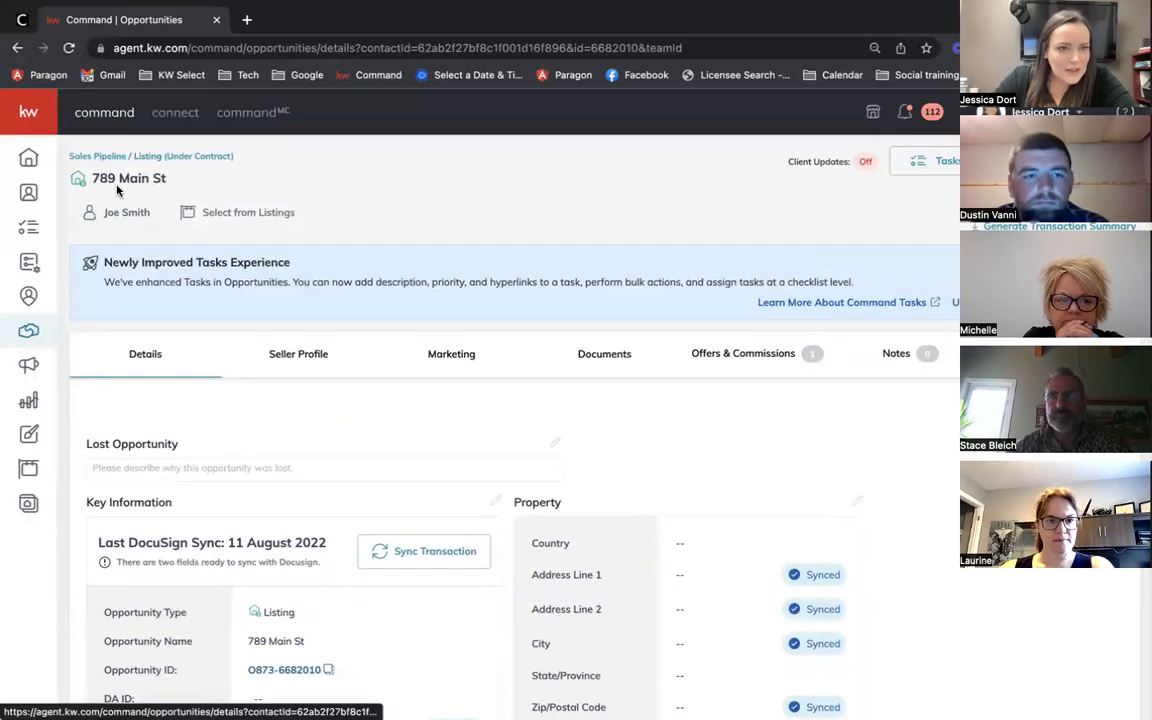
click(106, 160)
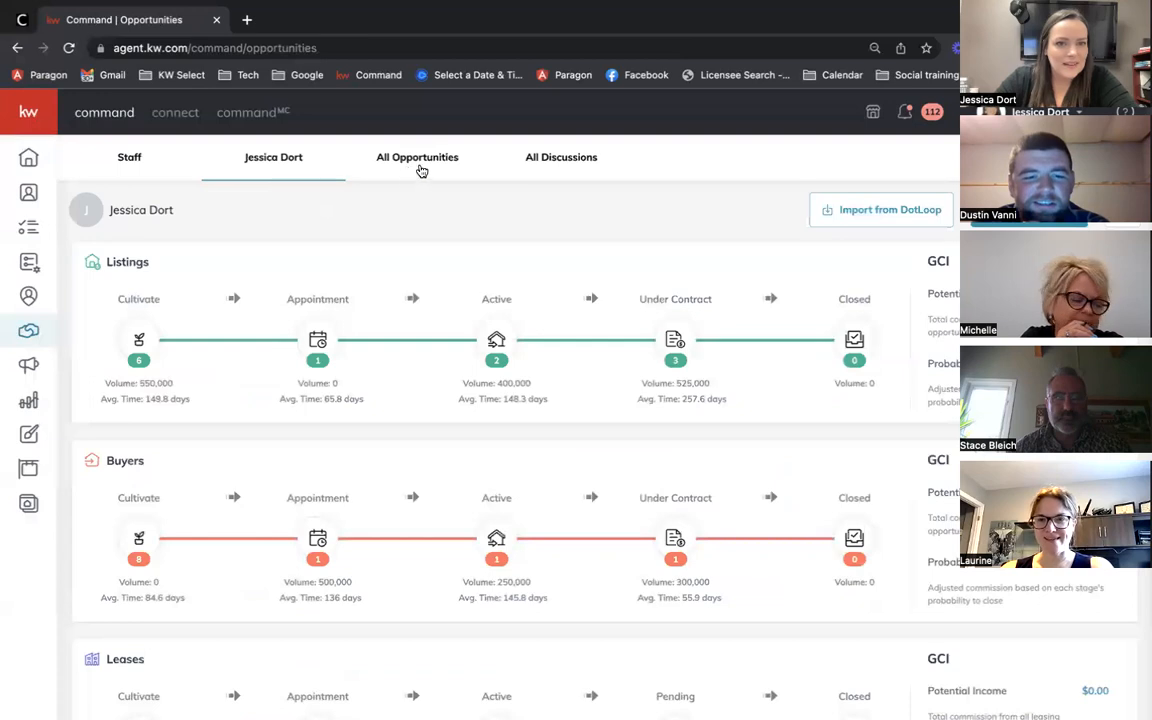
click(419, 168)
Step: Search opportunities by name for 789
click(165, 211)
click(108, 208)
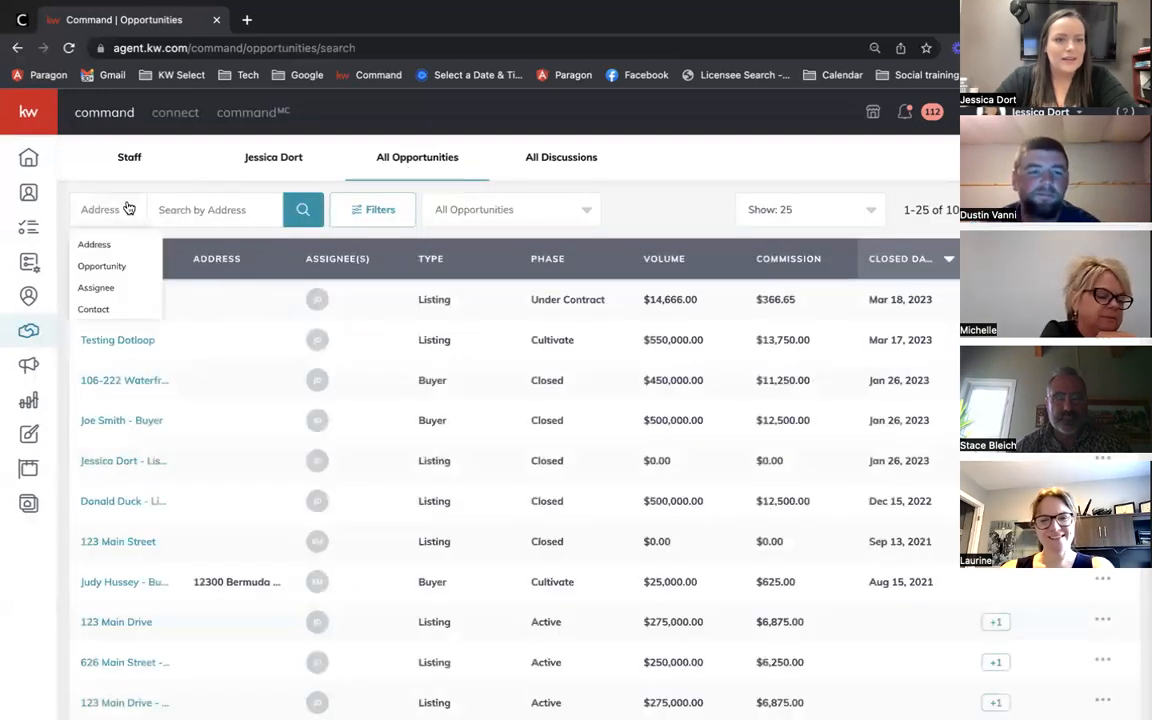
click(104, 267)
click(210, 208)
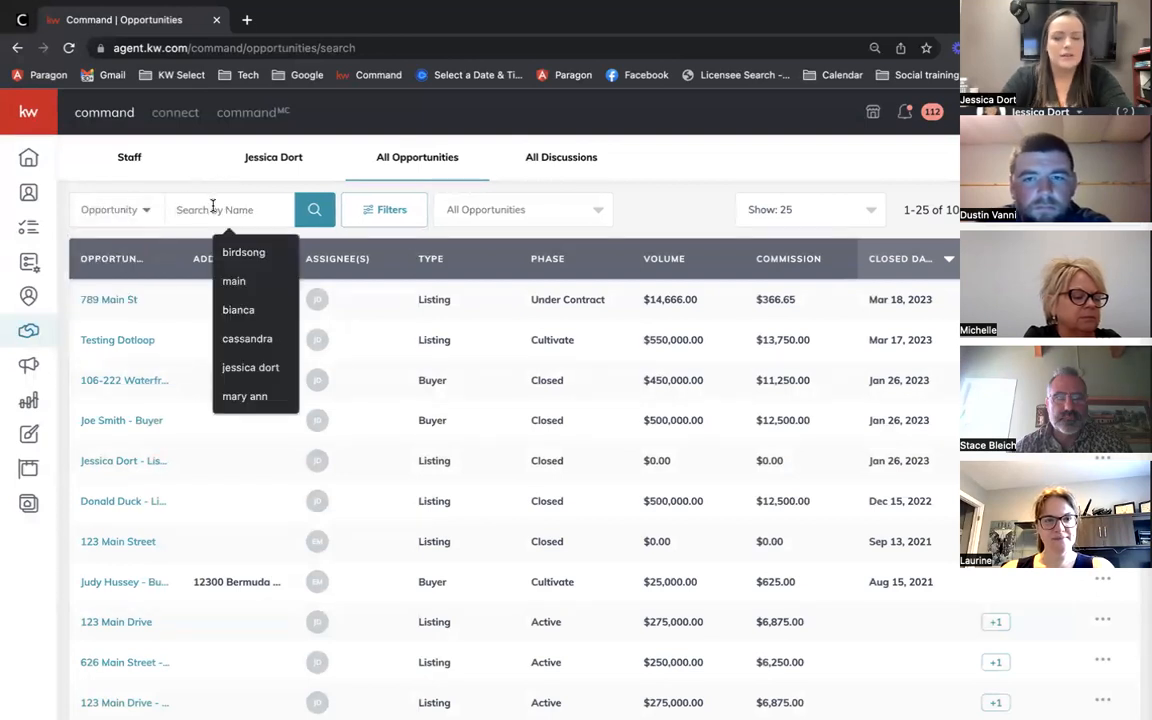
text(789)
key(Return)
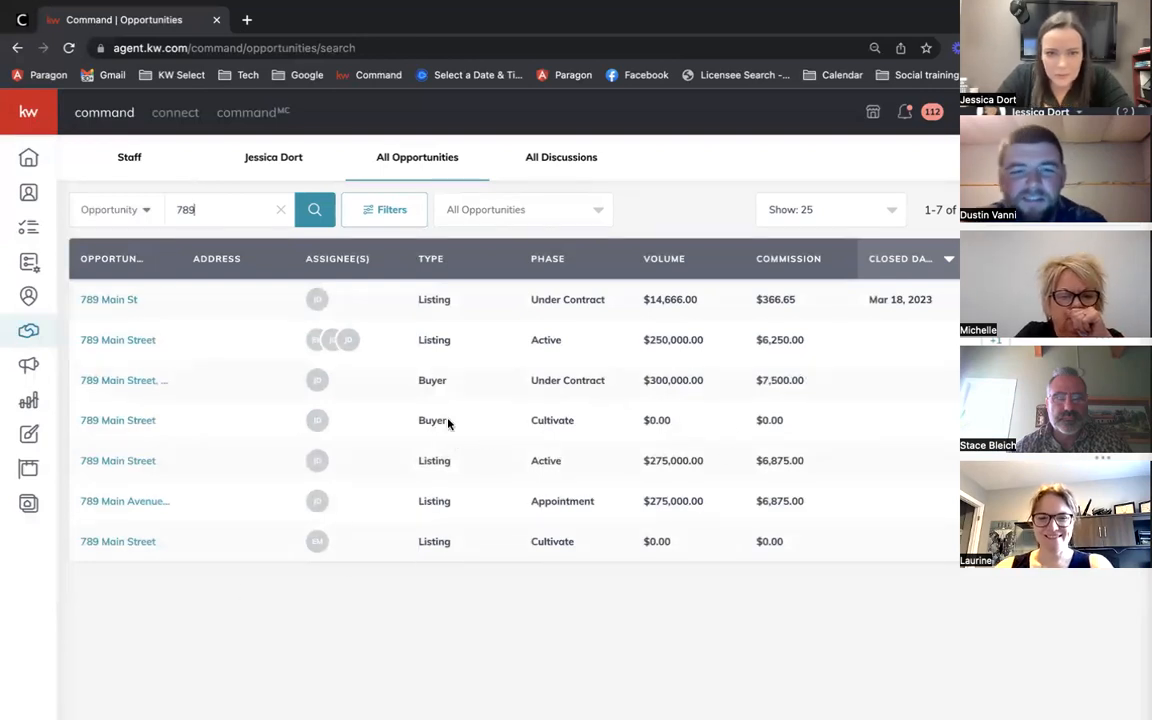
Step: Open the 789 Main Street buyer opportunity and go to its Documents section
click(129, 421)
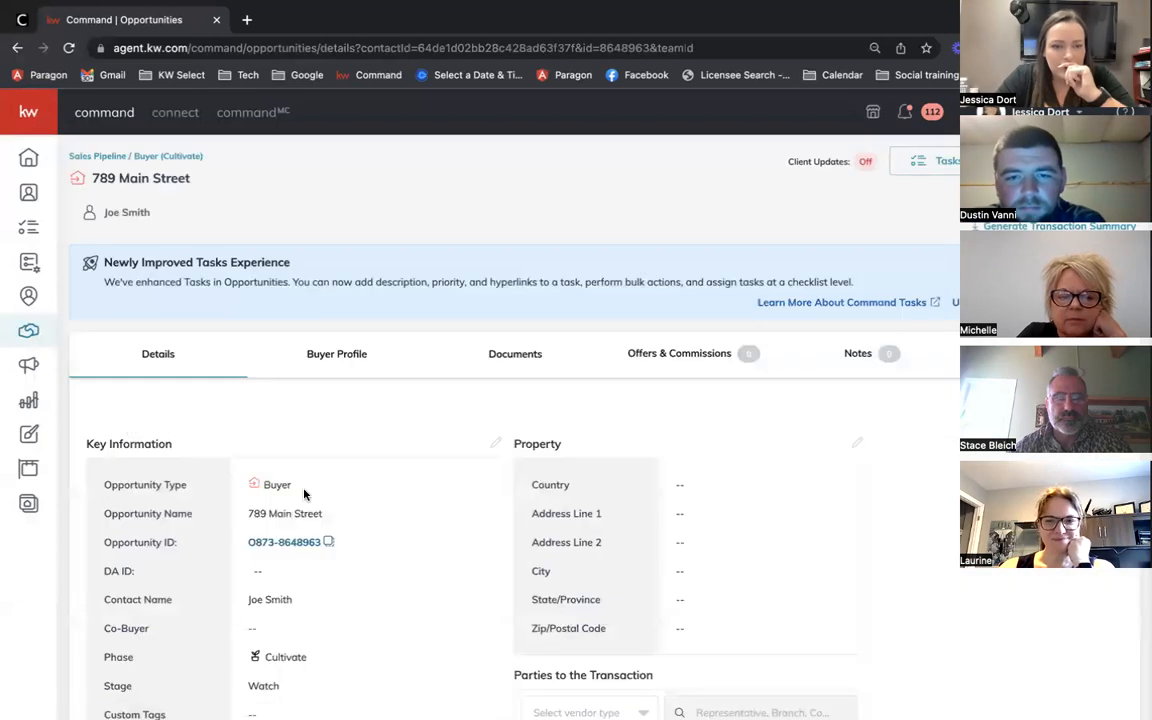
scroll(290, 470, down, 1)
scroll(304, 494, down, 5)
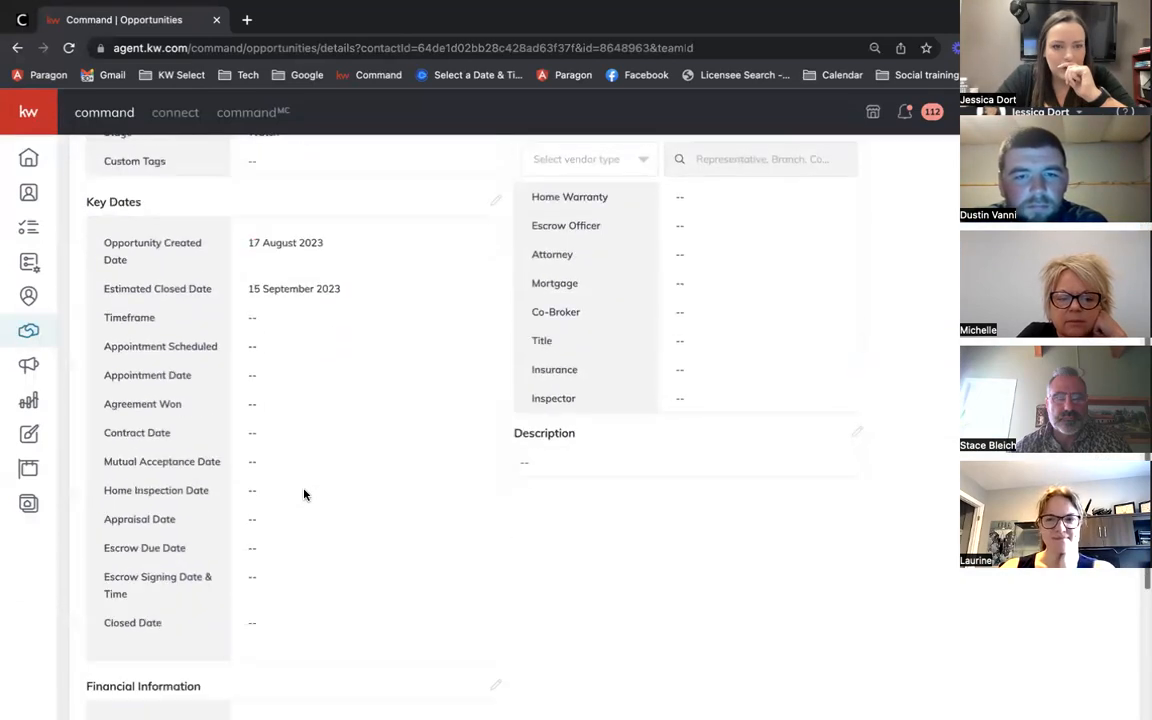
scroll(355, 437, up, 5)
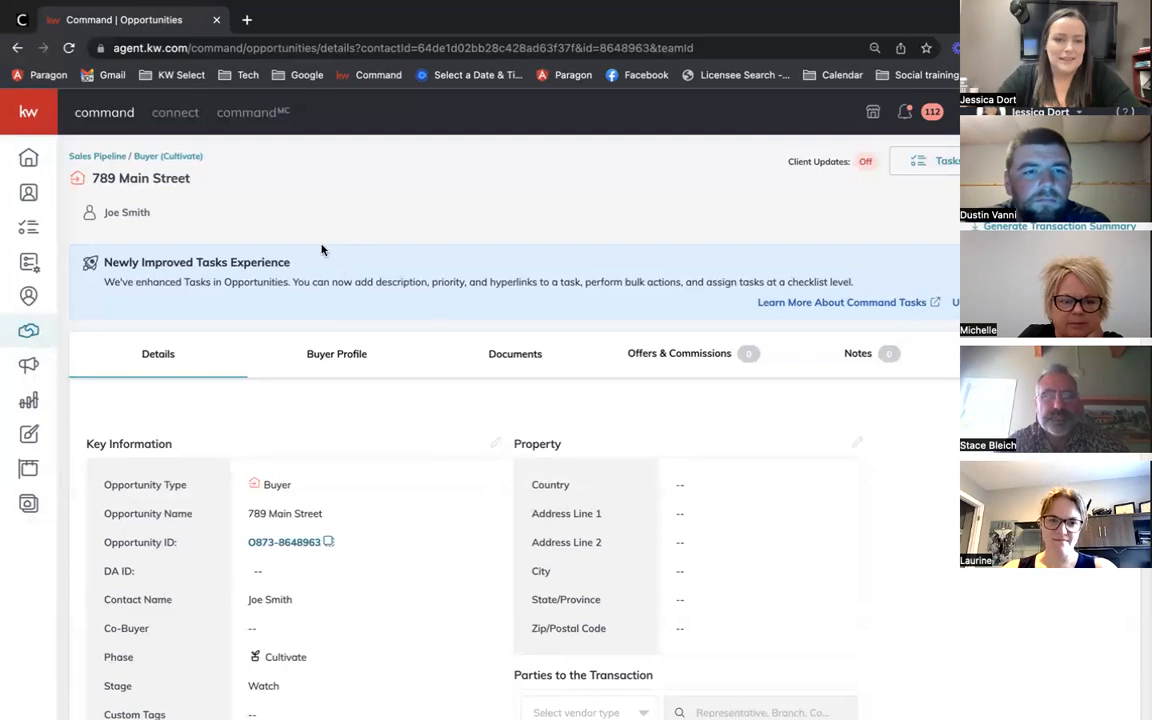
click(530, 371)
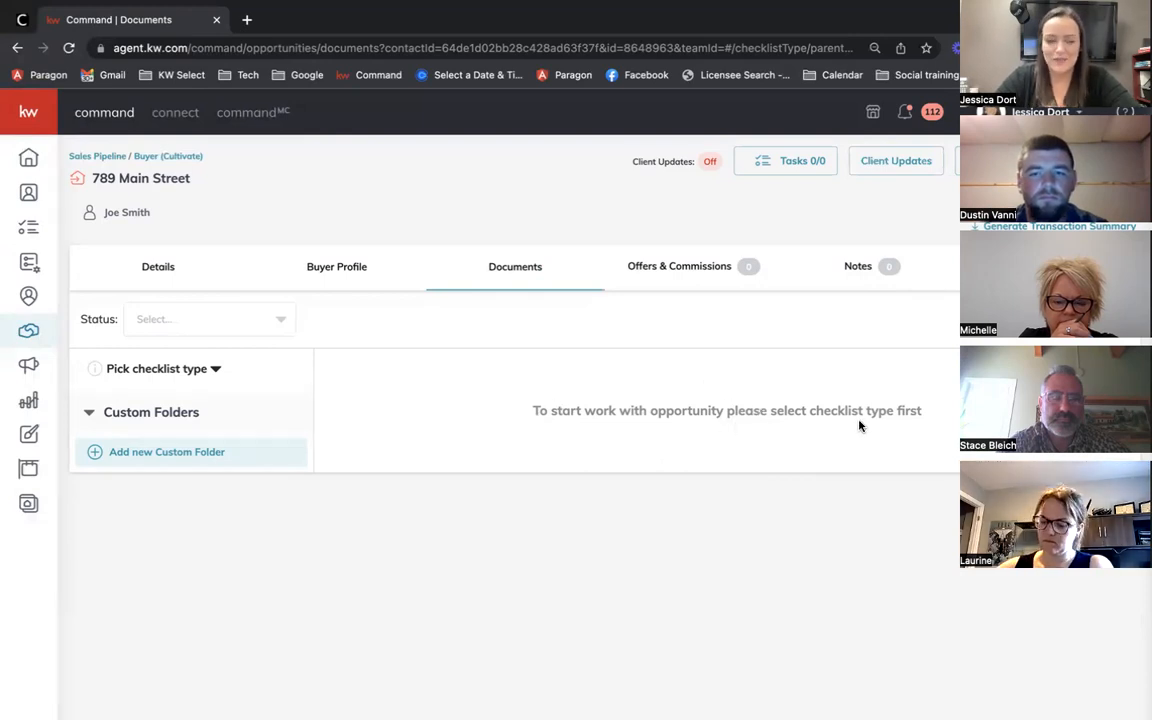
Step: Set the 789 Main Street opportunity's document checklist type to Referral
click(178, 372)
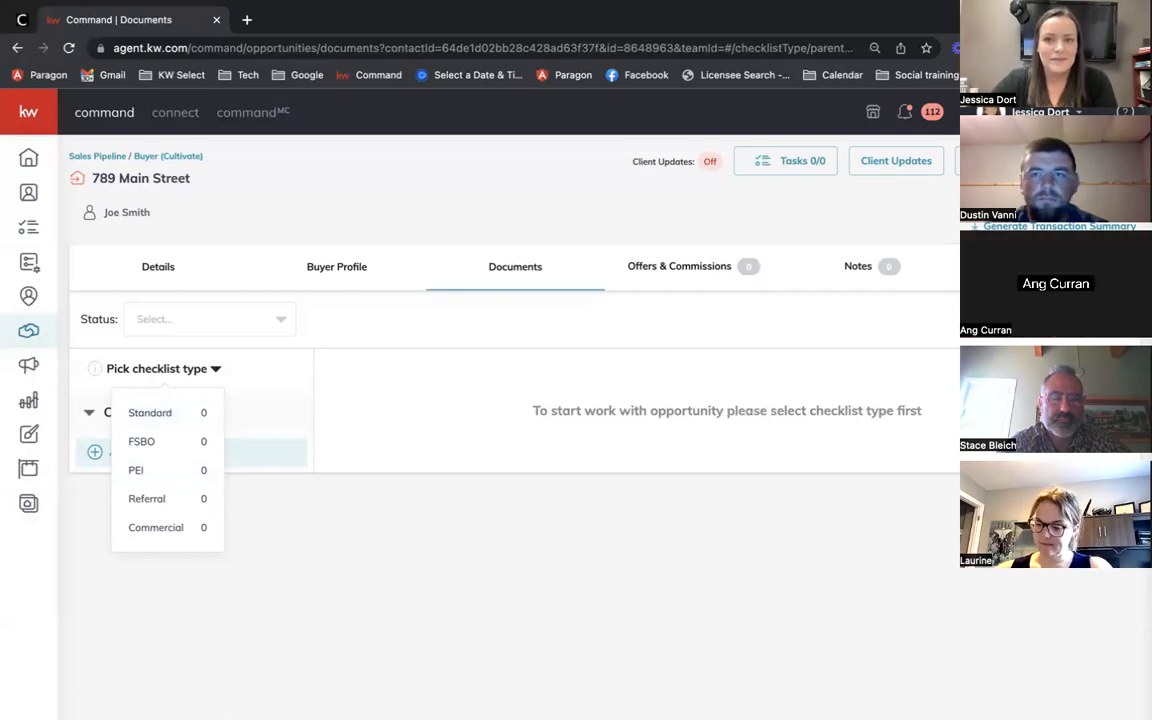
click(394, 220)
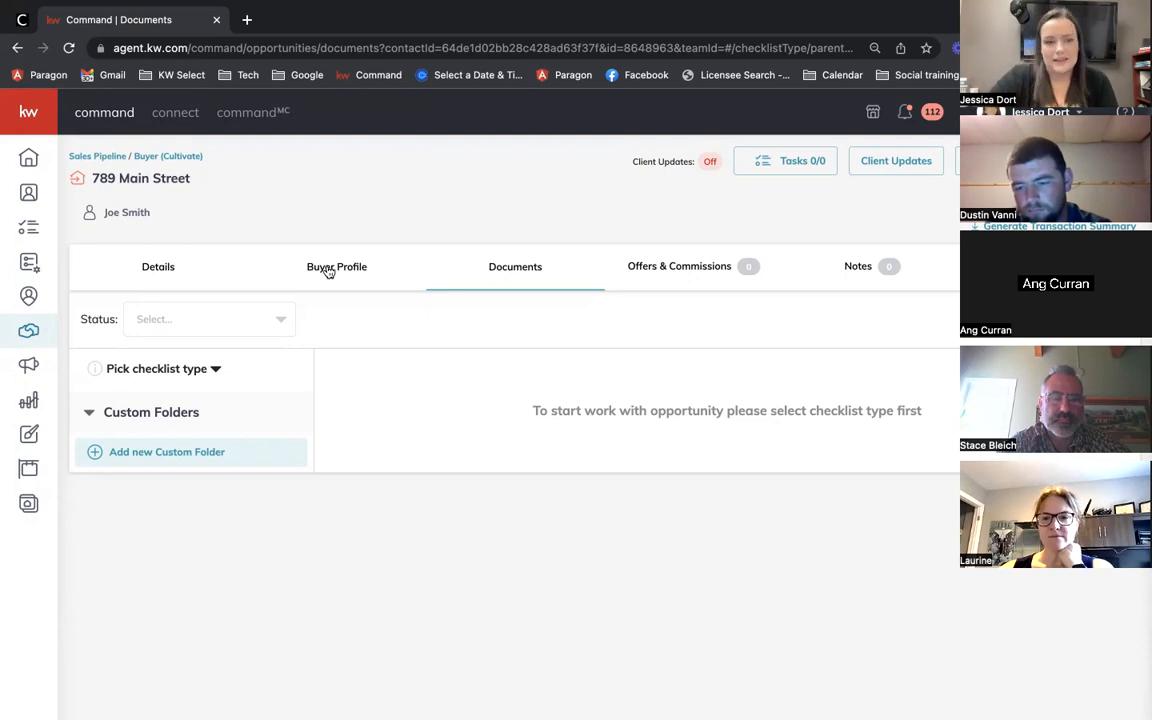
click(216, 371)
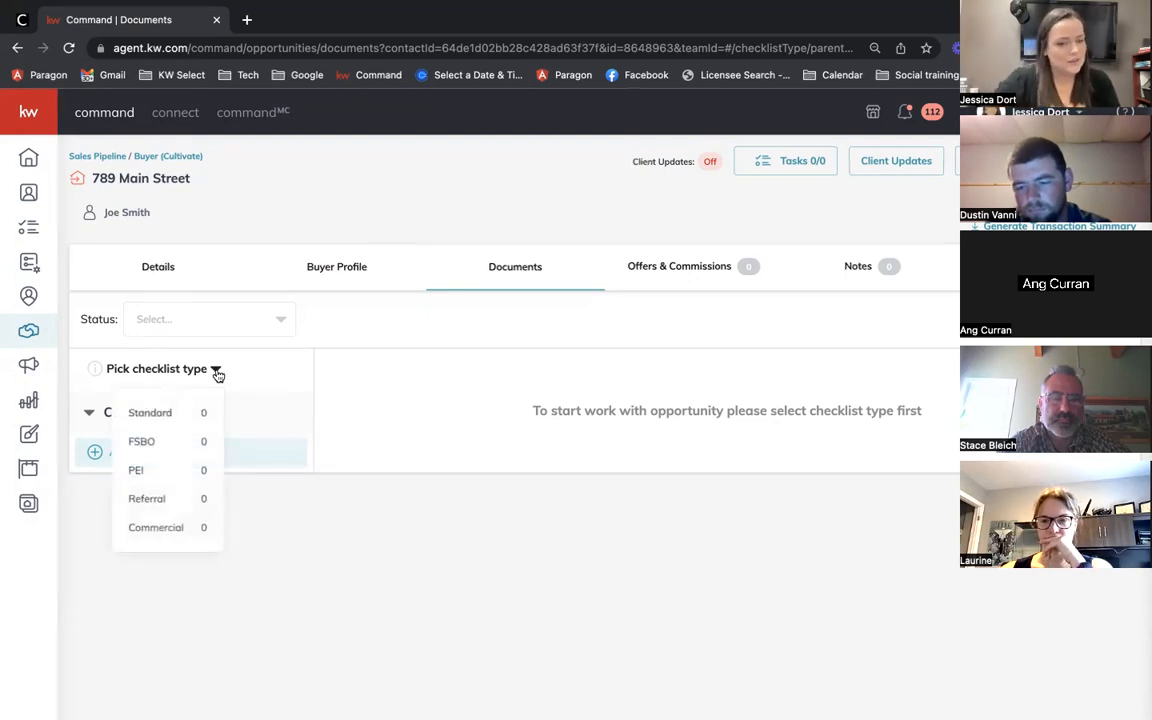
click(167, 502)
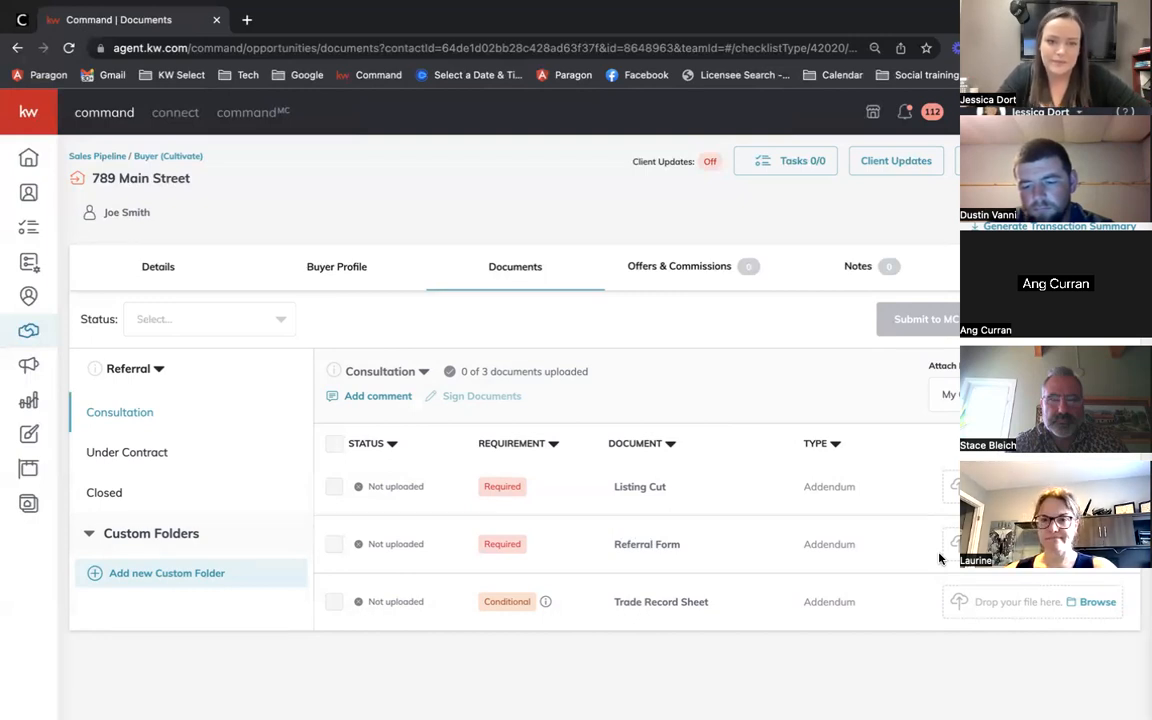
Step: Reopen the checklist type list after reviewing the three Referral documents
click(150, 372)
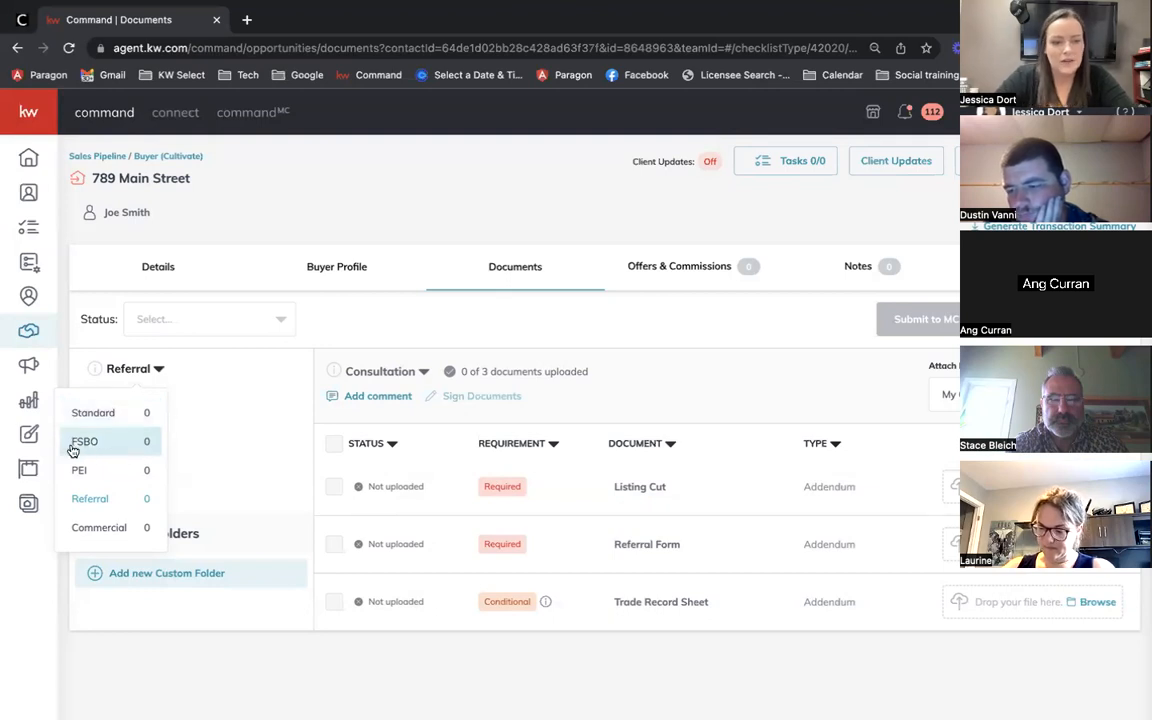
Step: Switch the checklist type to FSBO, then to Standard
click(106, 442)
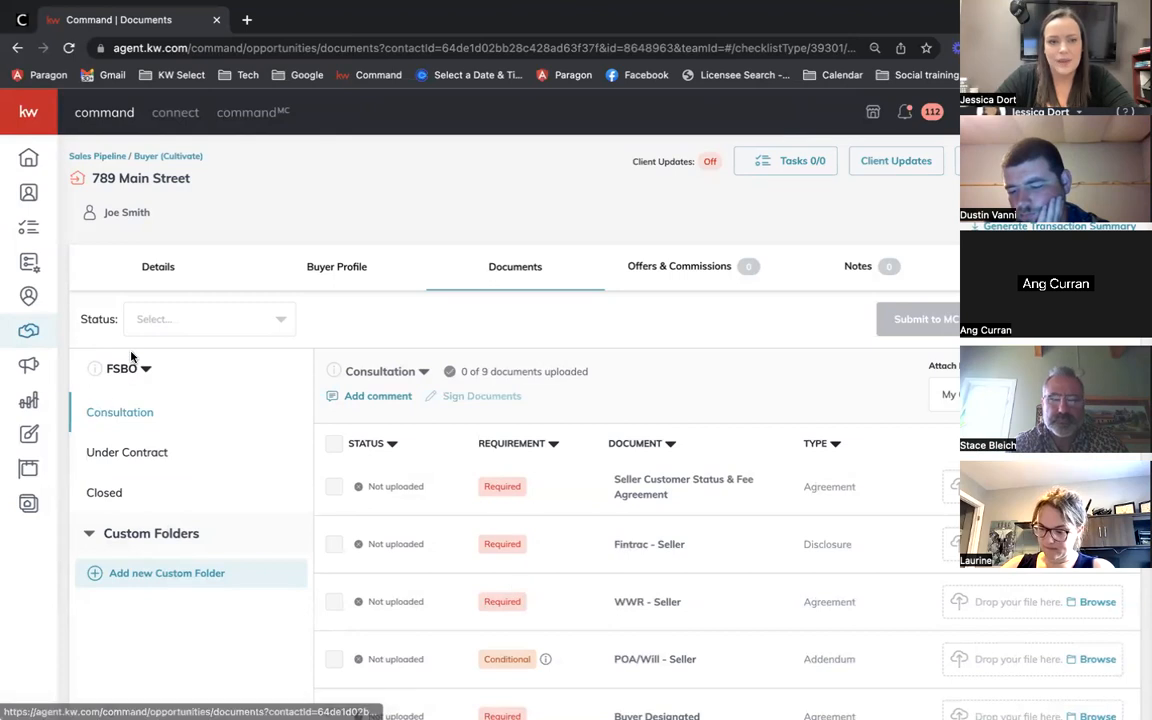
click(138, 374)
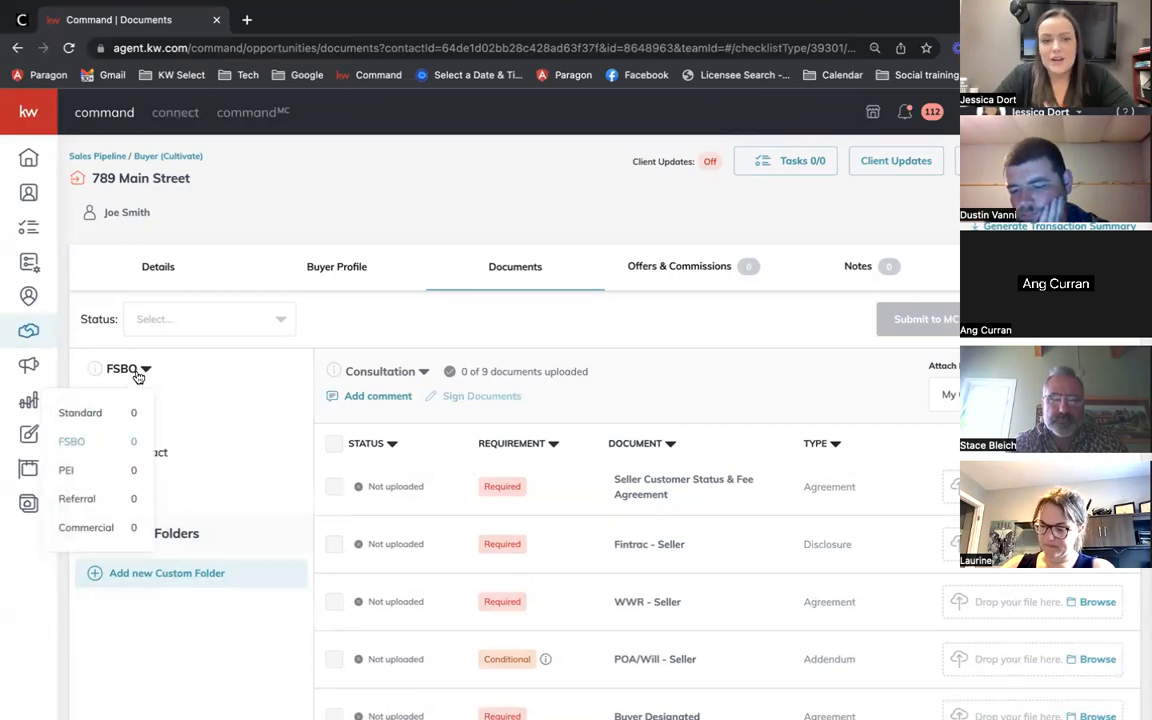
click(108, 414)
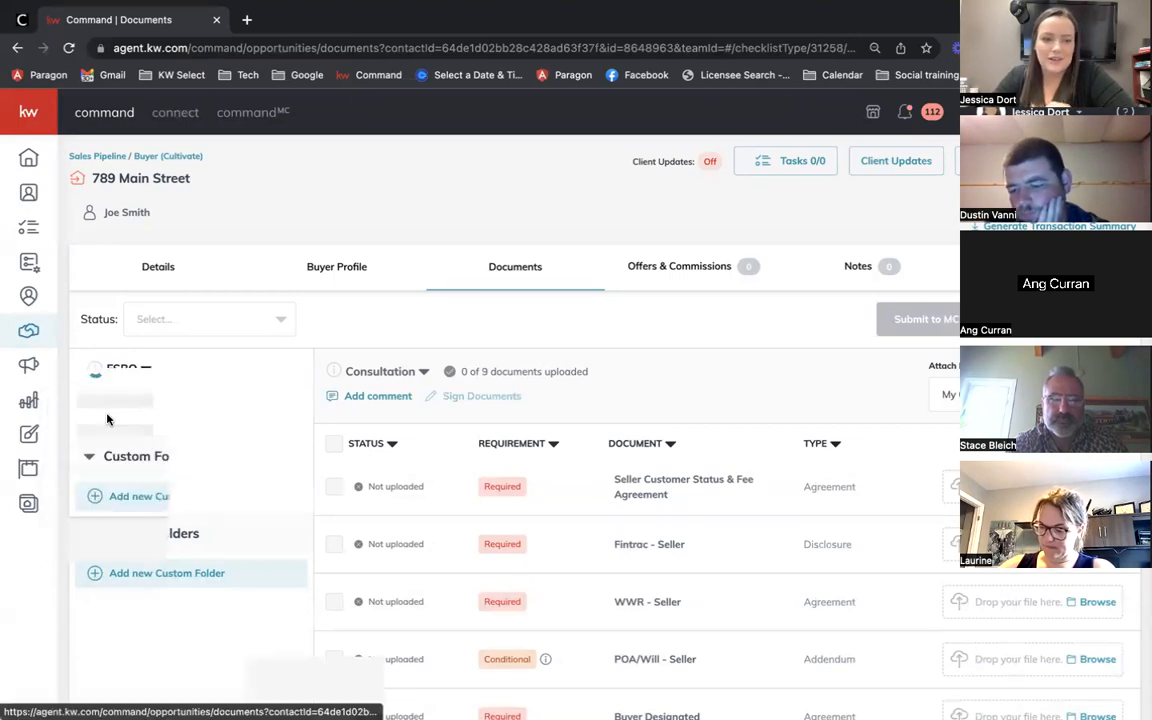
Step: Scroll through the nine Standard Consultation documents to review them
scroll(237, 385, down, 1)
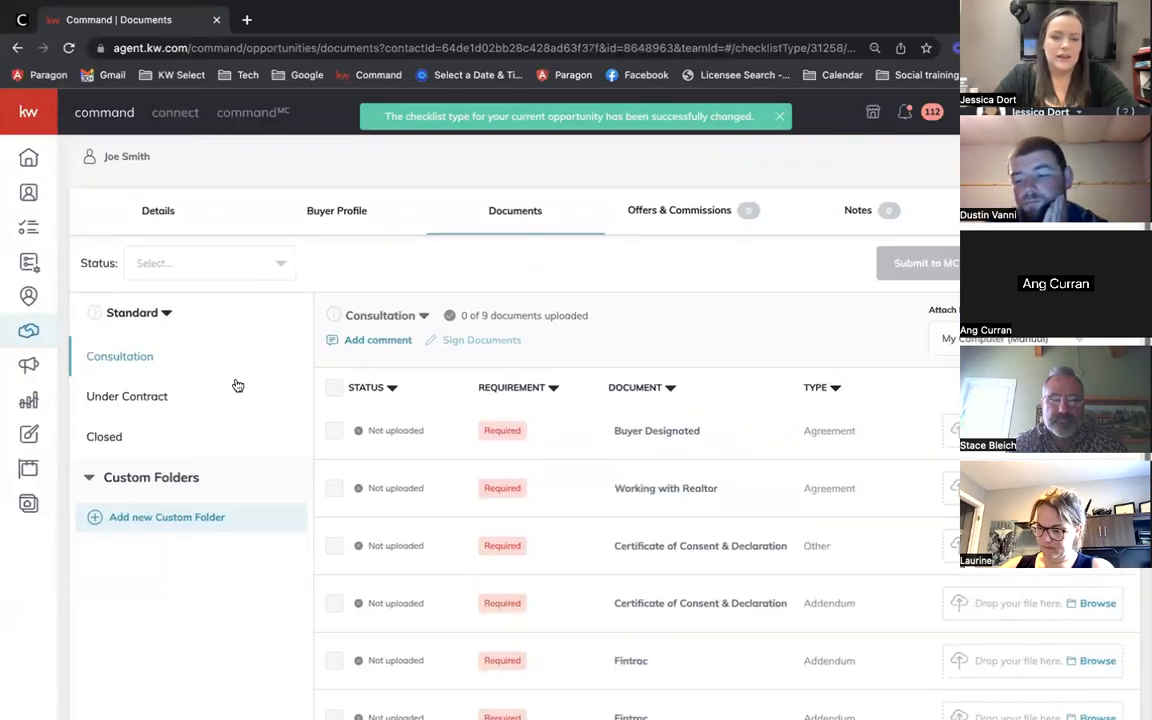
scroll(237, 385, down, 1)
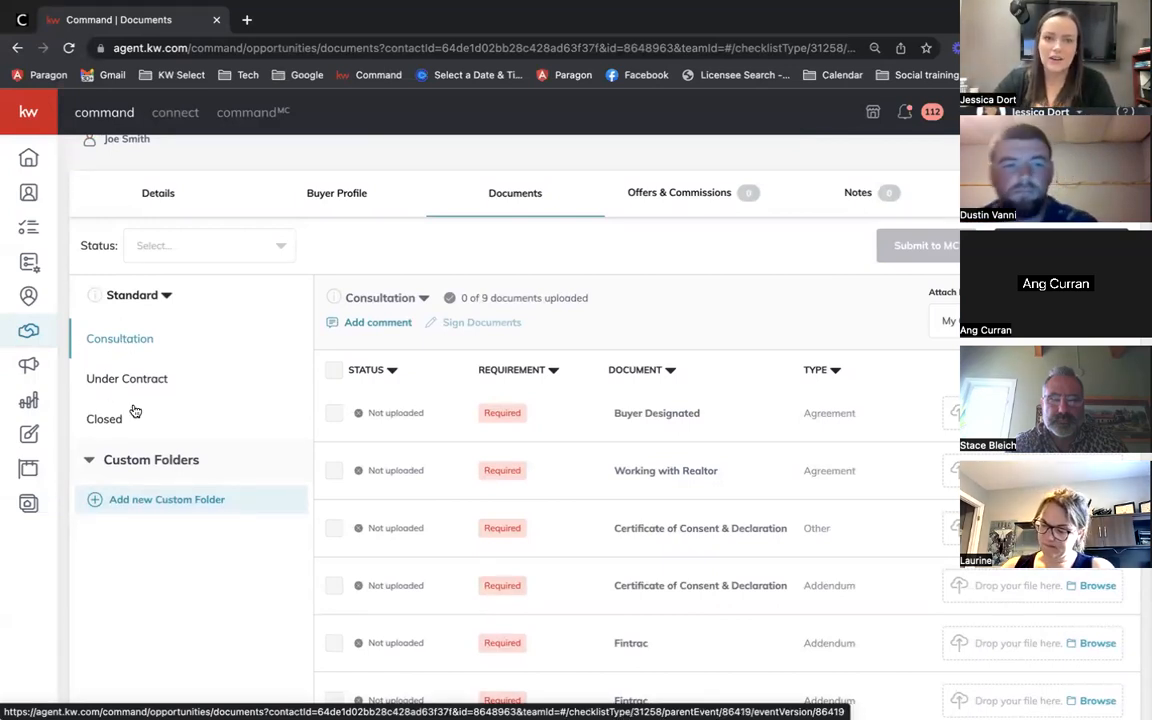
scroll(115, 420, up, 1)
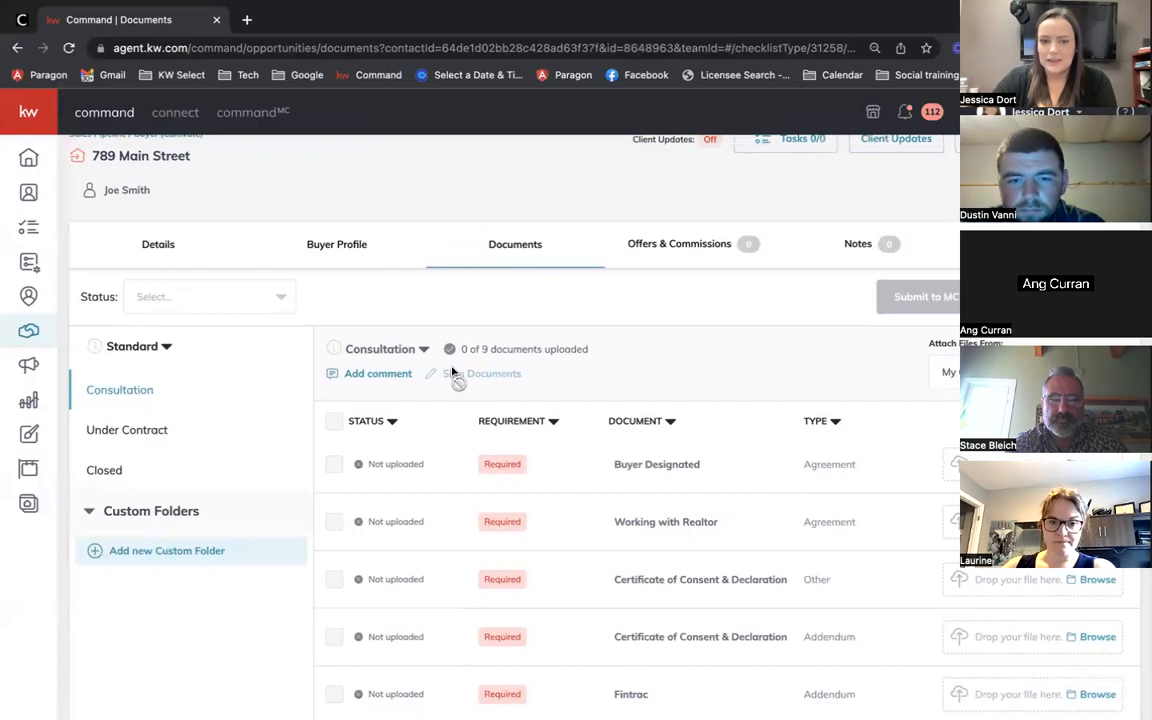
scroll(715, 417, down, 2)
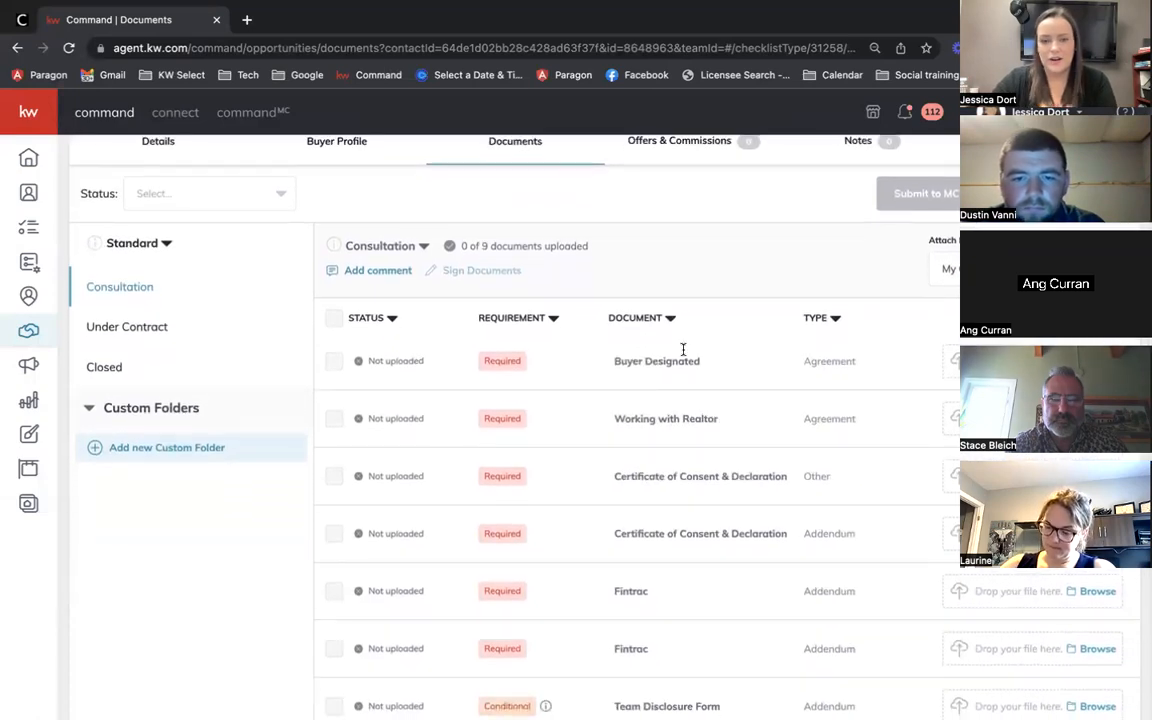
scroll(681, 352, down, 3)
scroll(682, 349, up, 1)
scroll(682, 349, up, 1)
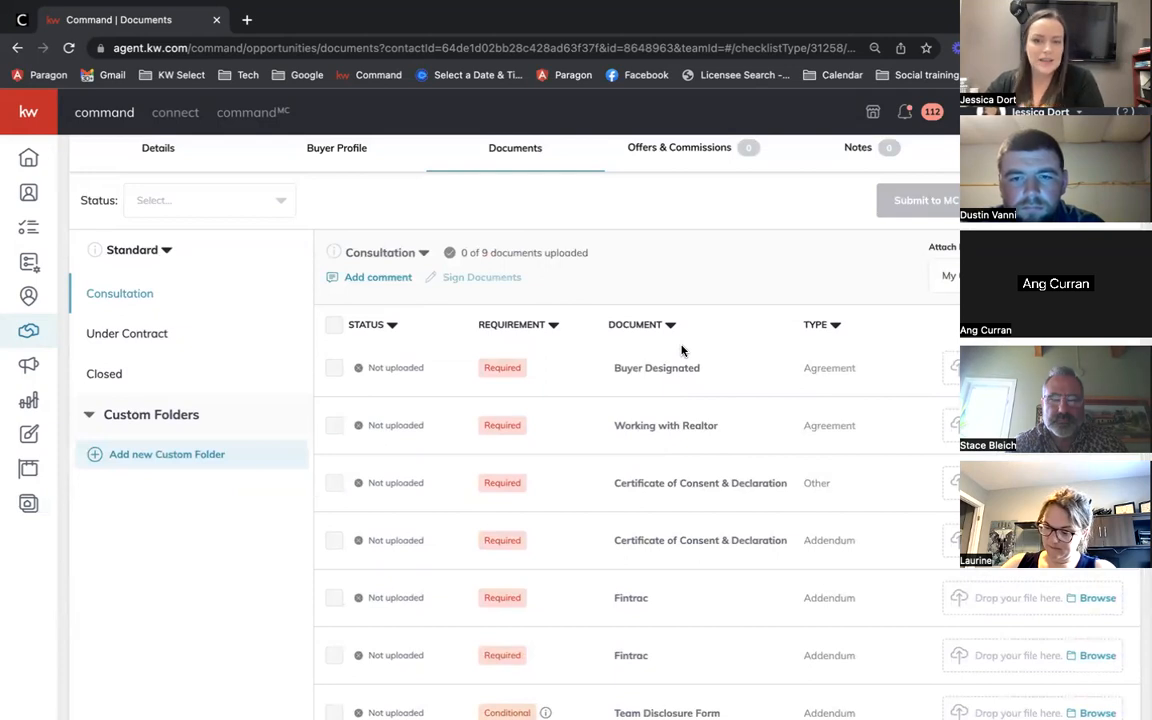
scroll(681, 350, down, 1)
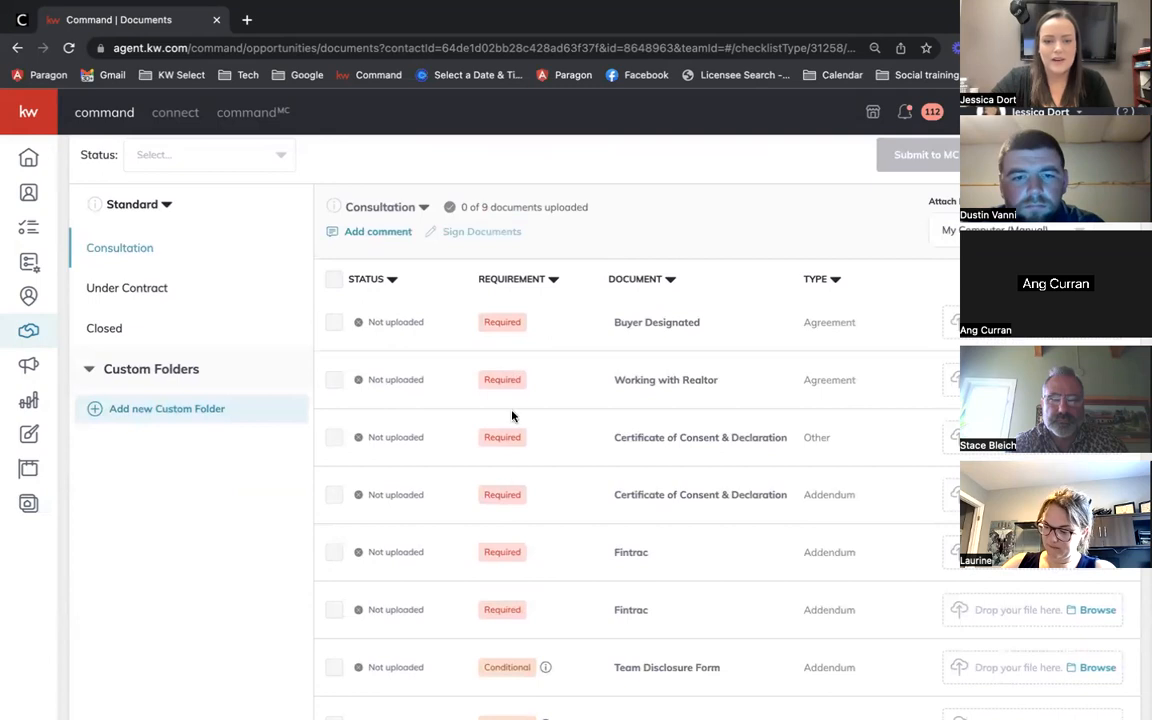
scroll(513, 445, down, 2)
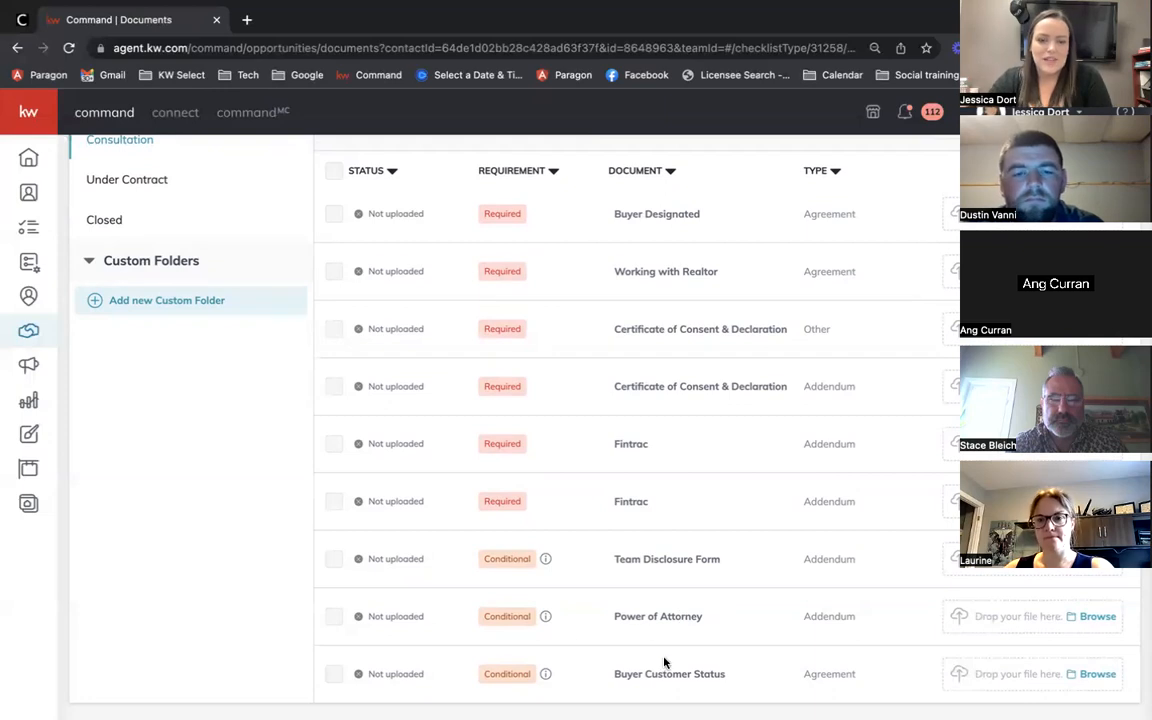
Step: Scroll up and down the Consultation documents checklist to review it
scroll(514, 606, up, 3)
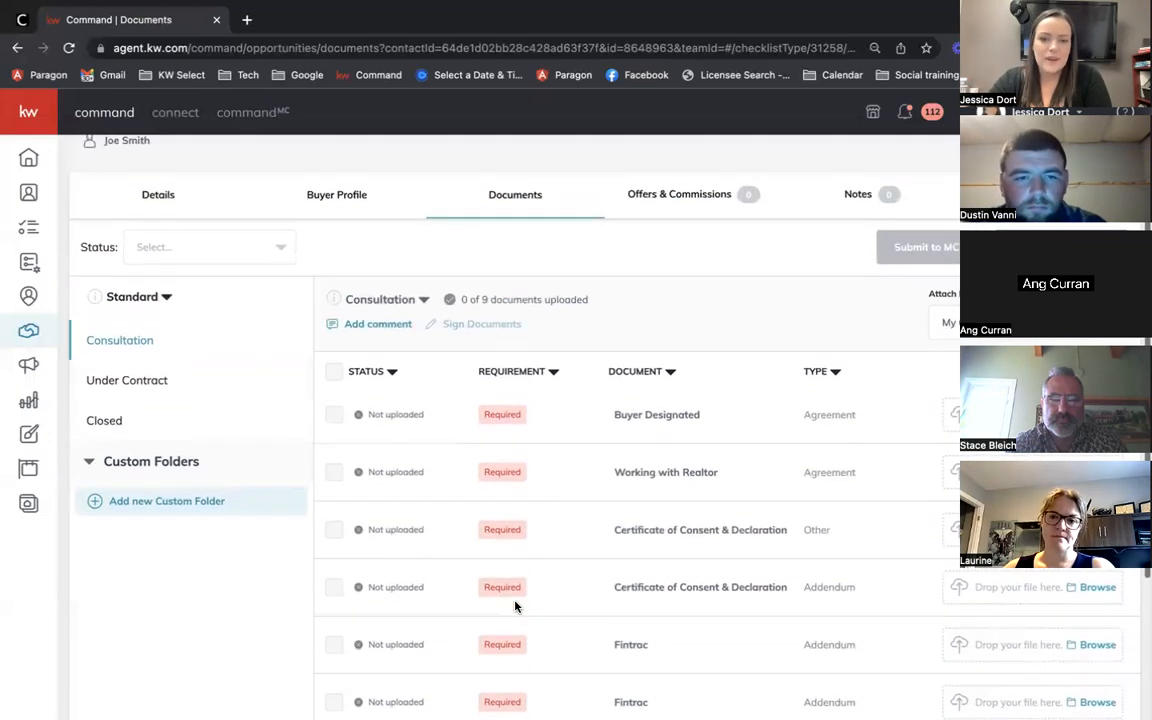
scroll(514, 607, down, 1)
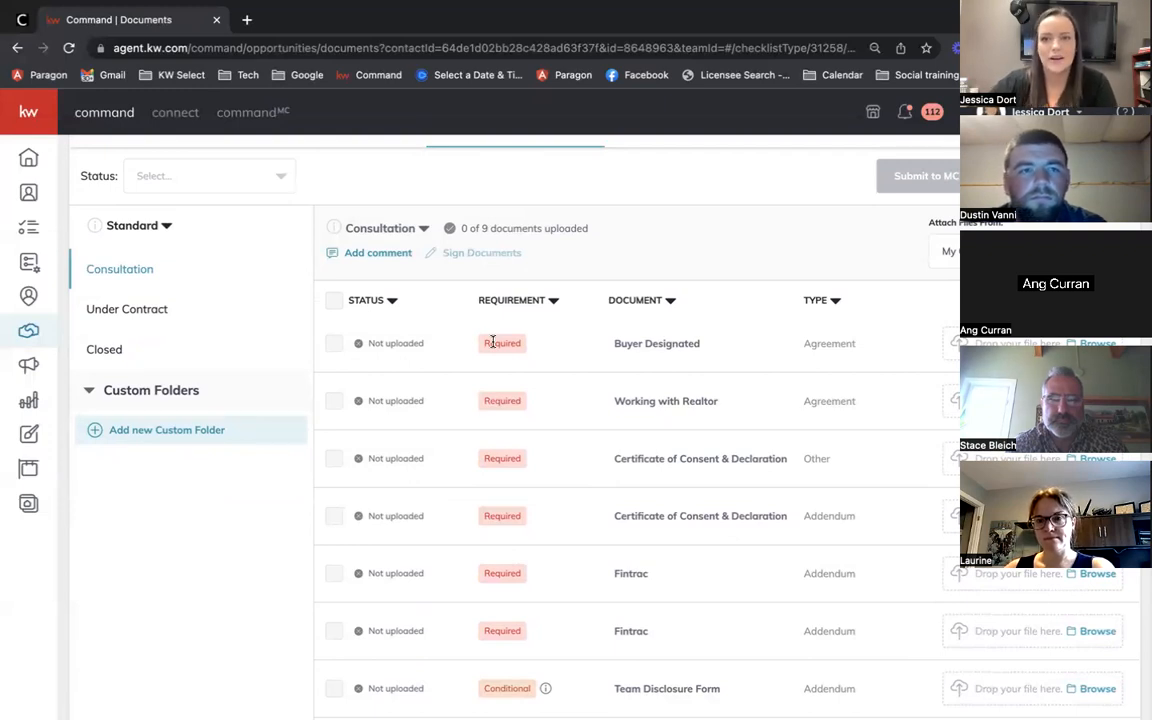
scroll(714, 545, down, 1)
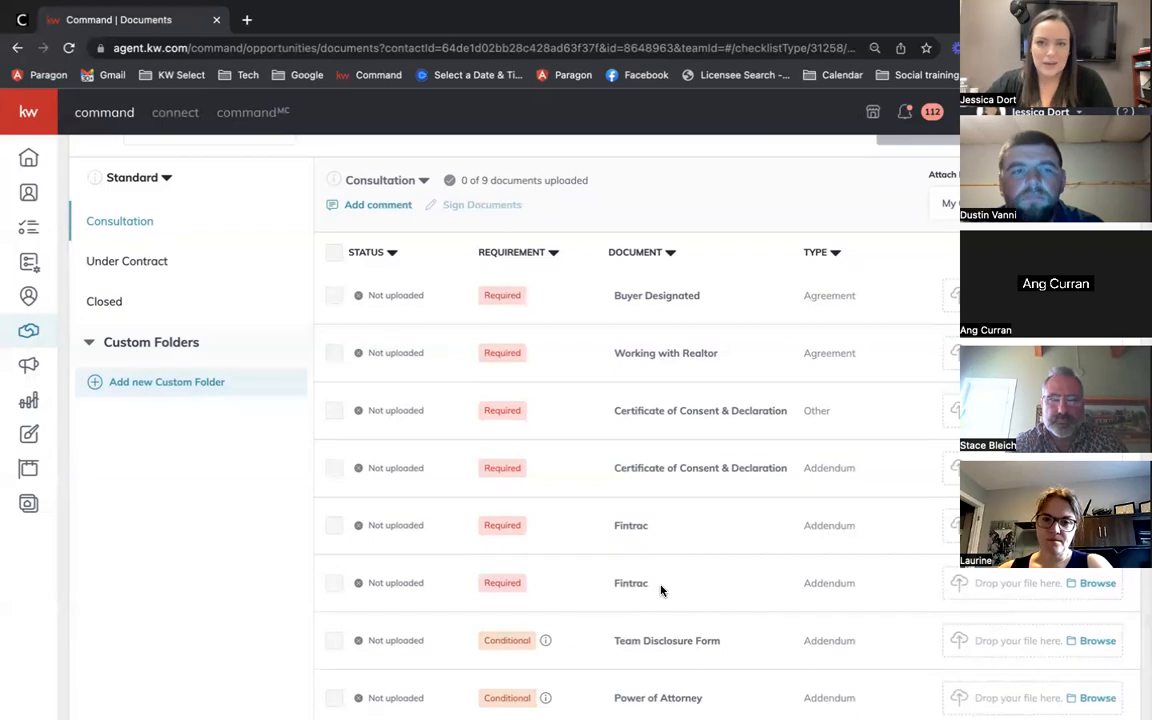
scroll(660, 590, up, 2)
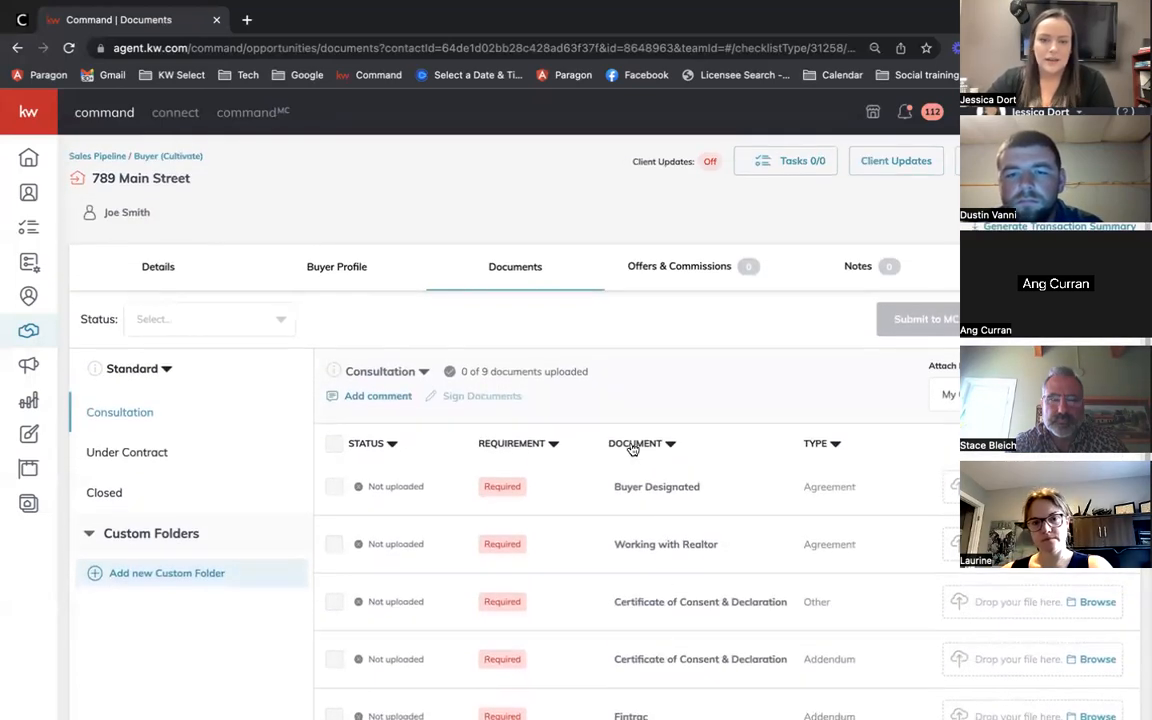
scroll(670, 540, down, 2)
scroll(690, 320, down, 2)
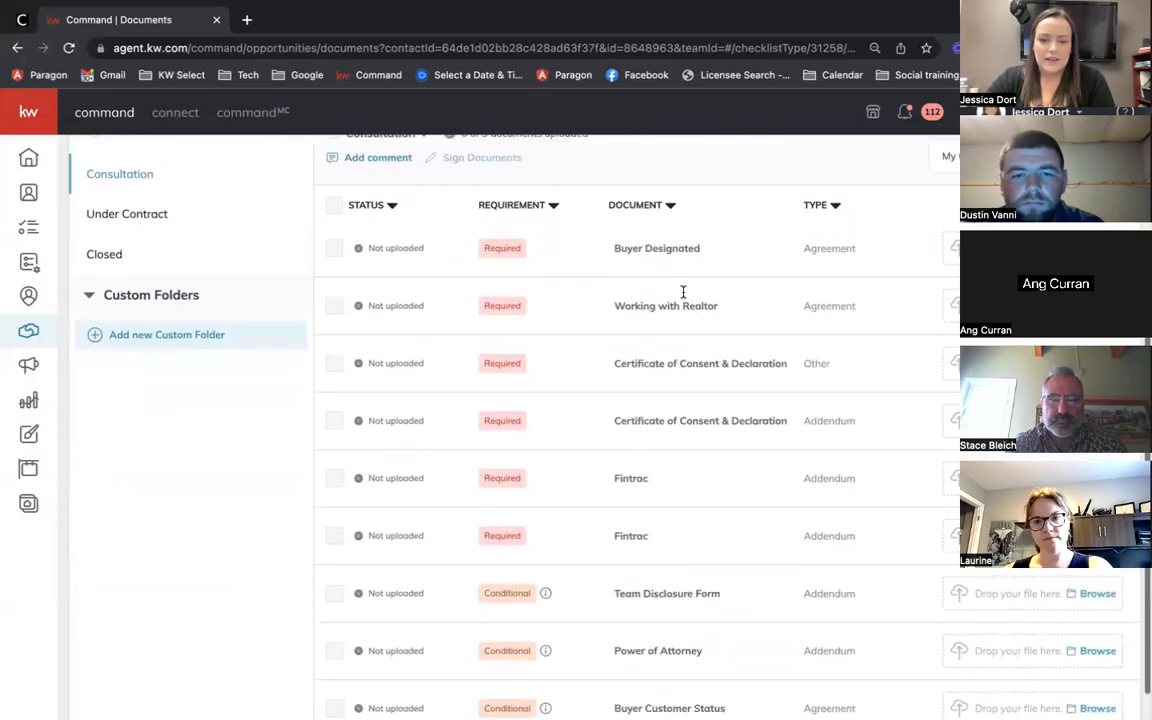
scroll(645, 620, down, 1)
scroll(643, 622, up, 1)
scroll(643, 622, up, 2)
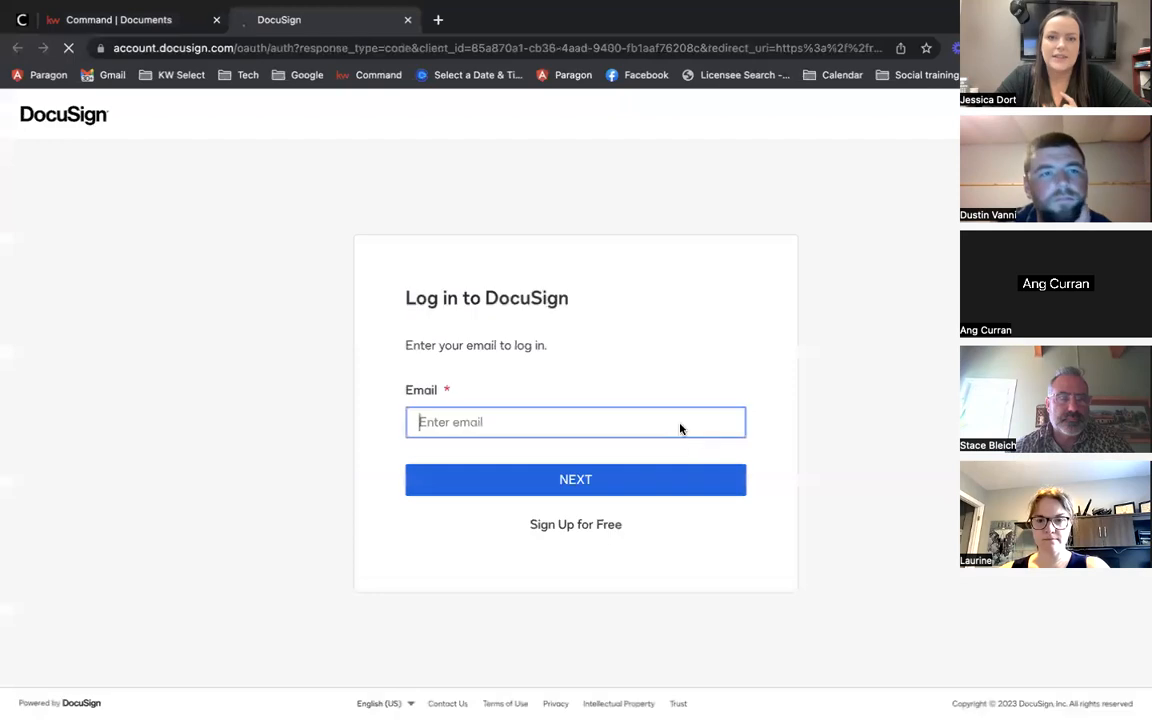
Step: Continue past the e-mail step and log in to DocuSign with the autofilled password
click(508, 480)
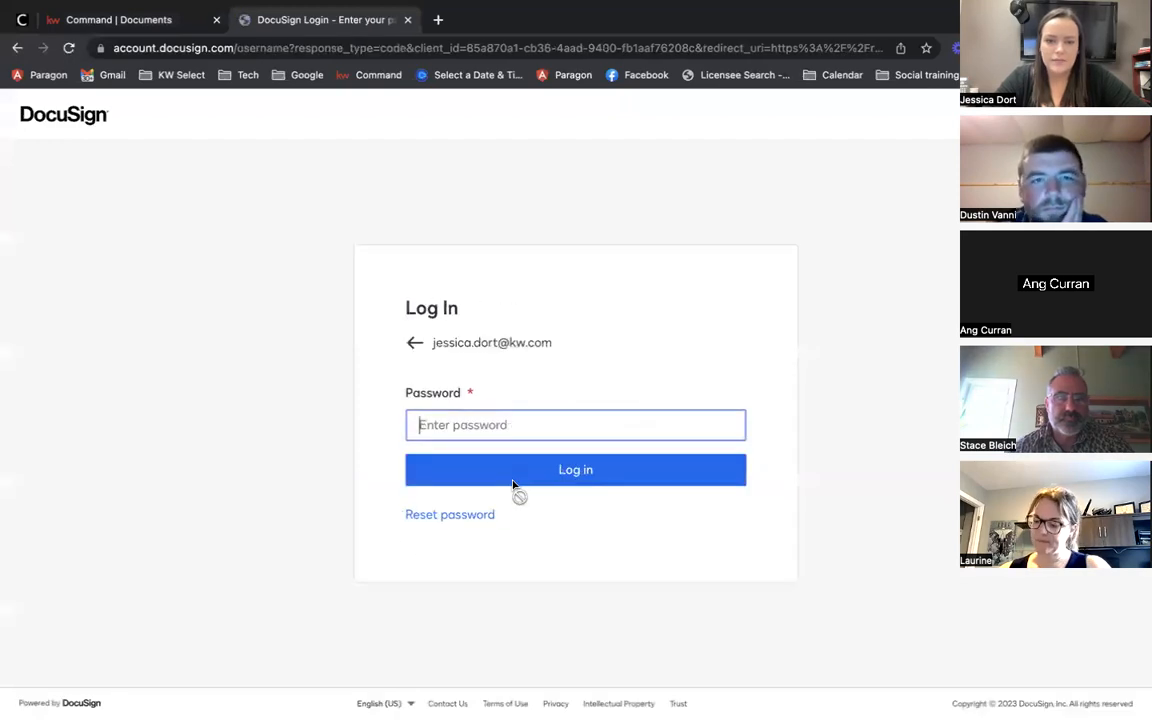
click(503, 463)
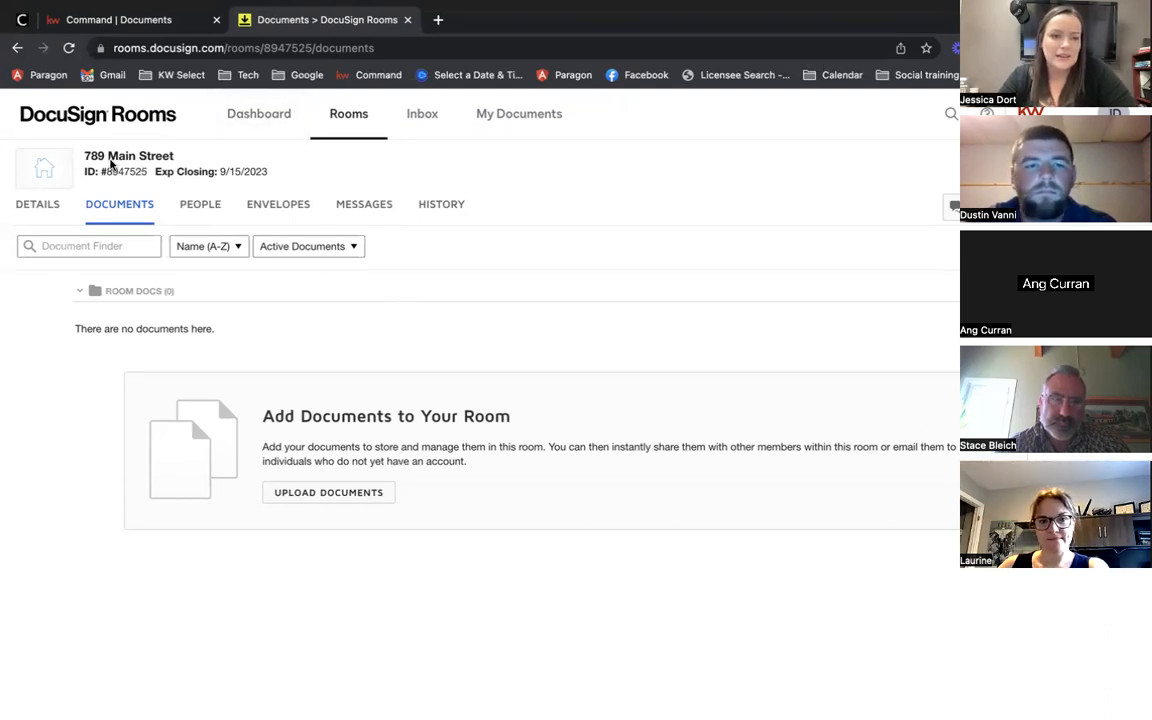
Step: Check the 789 Main Street room title, then start a new envelope from Envelopes
drag(80, 152, 177, 159)
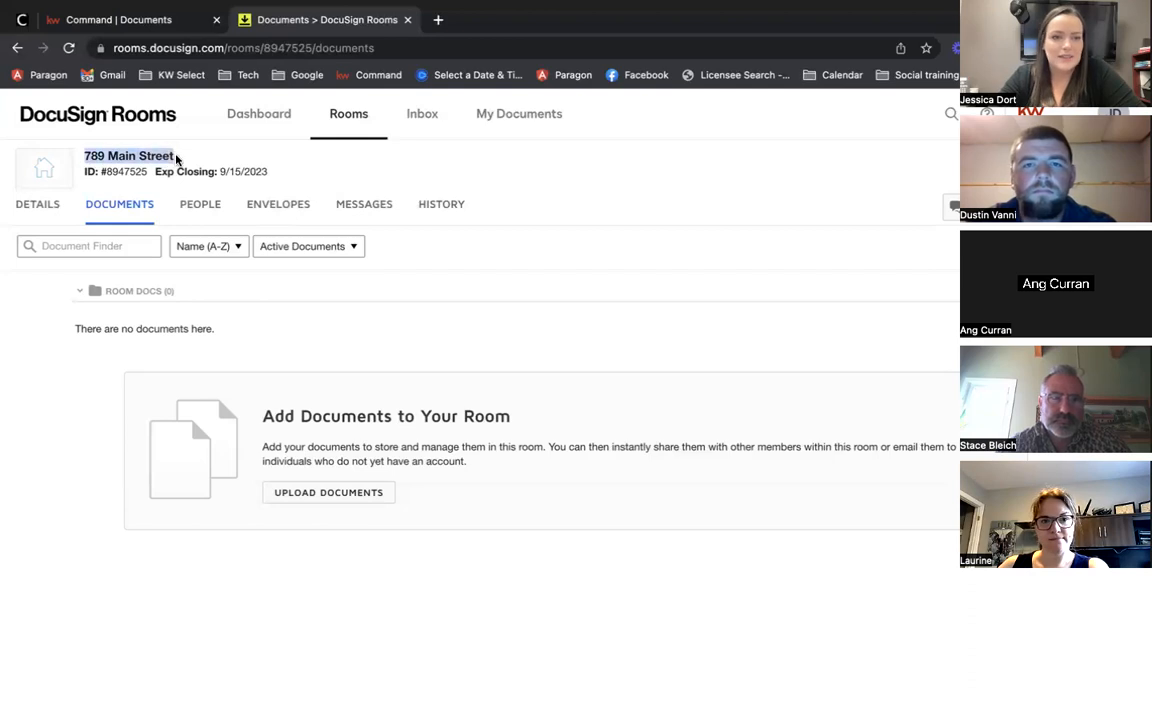
click(120, 20)
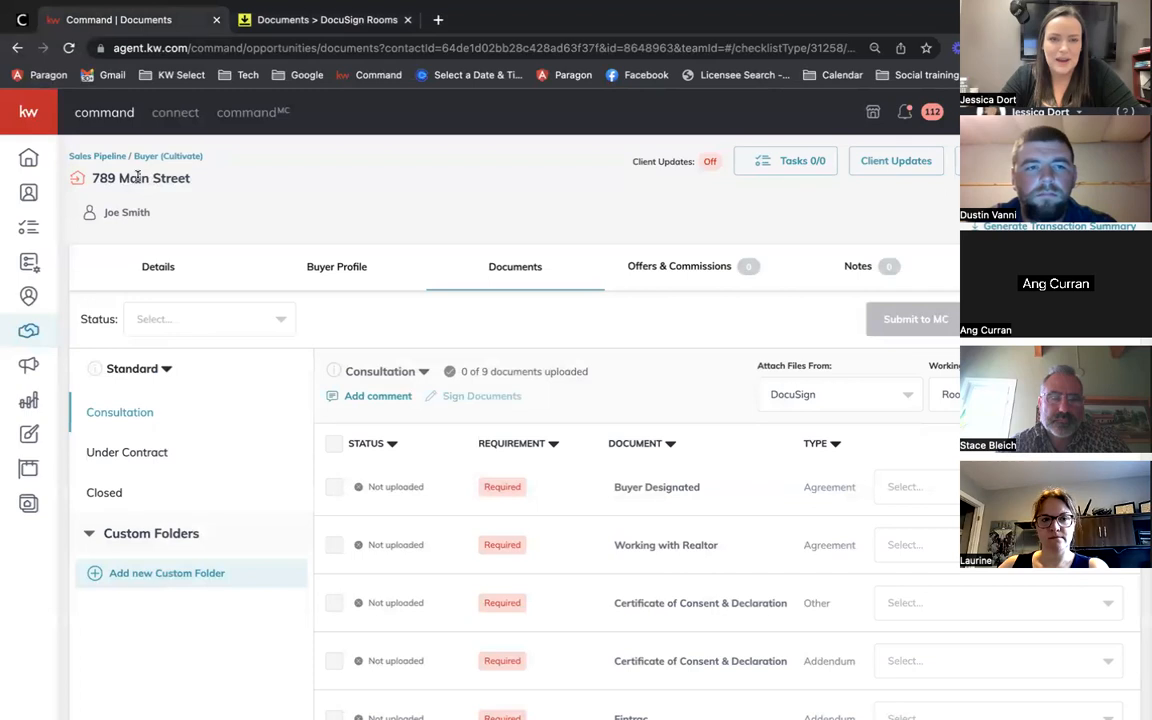
click(284, 24)
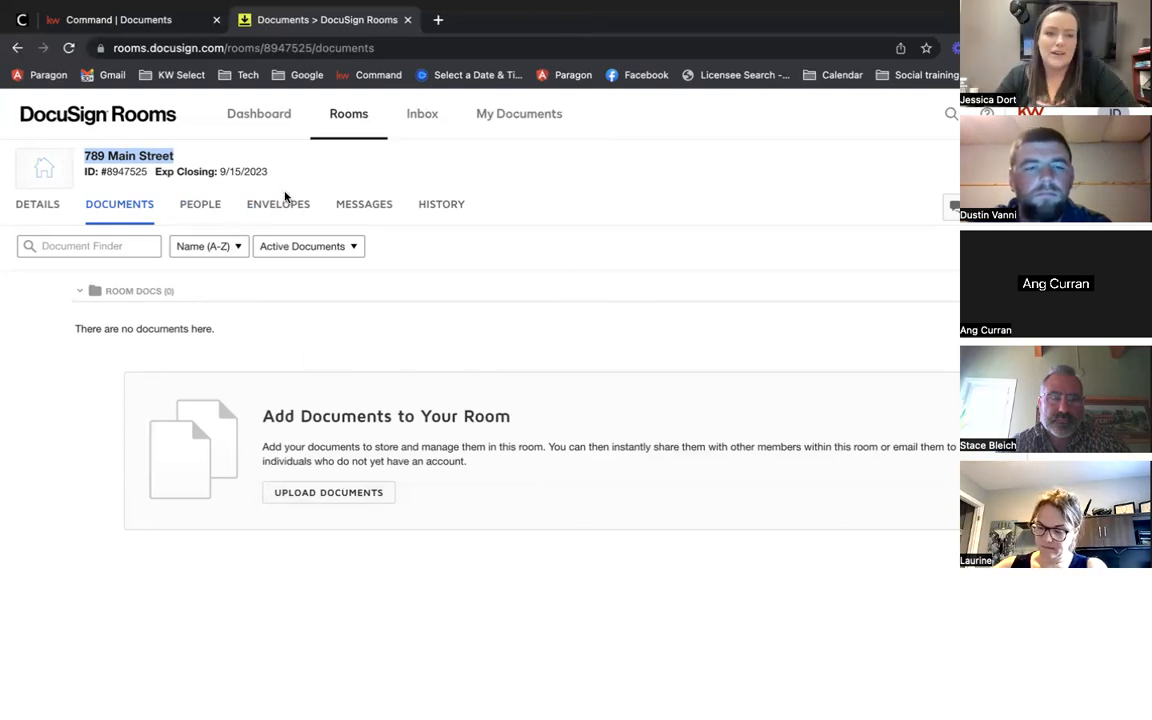
click(268, 212)
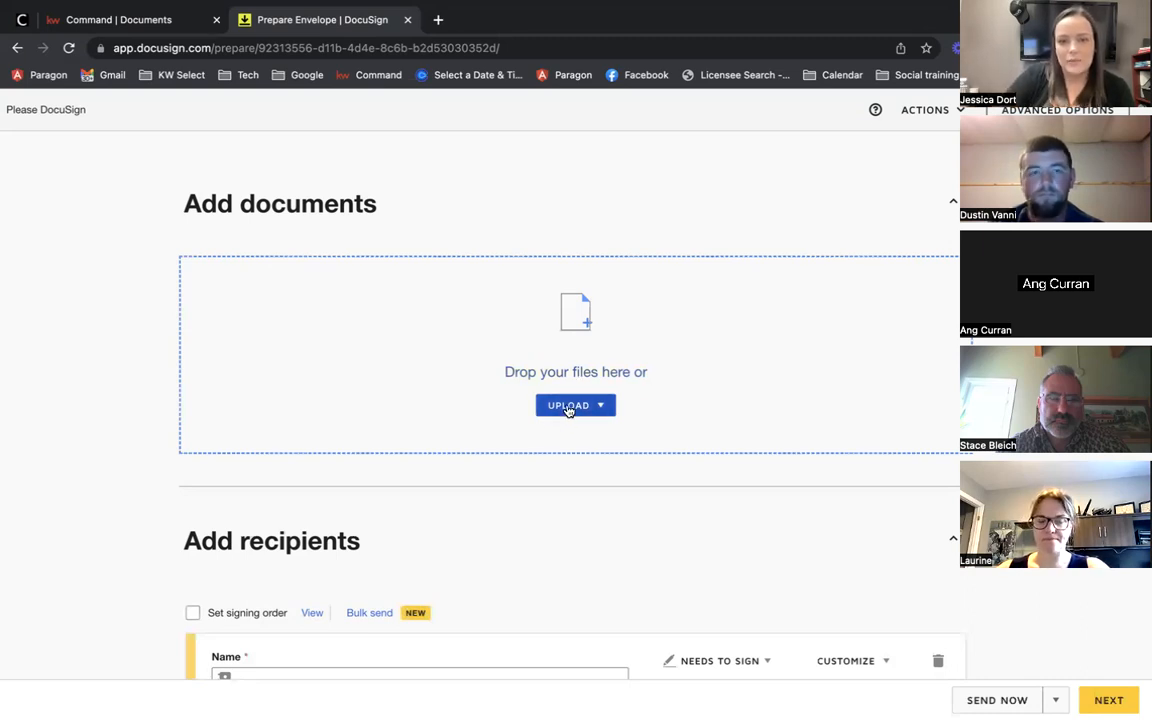
Step: Upload the 301 Buyer Designated Brokerage Agreement and 100 Working with the Real Estate Industry forms
click(568, 407)
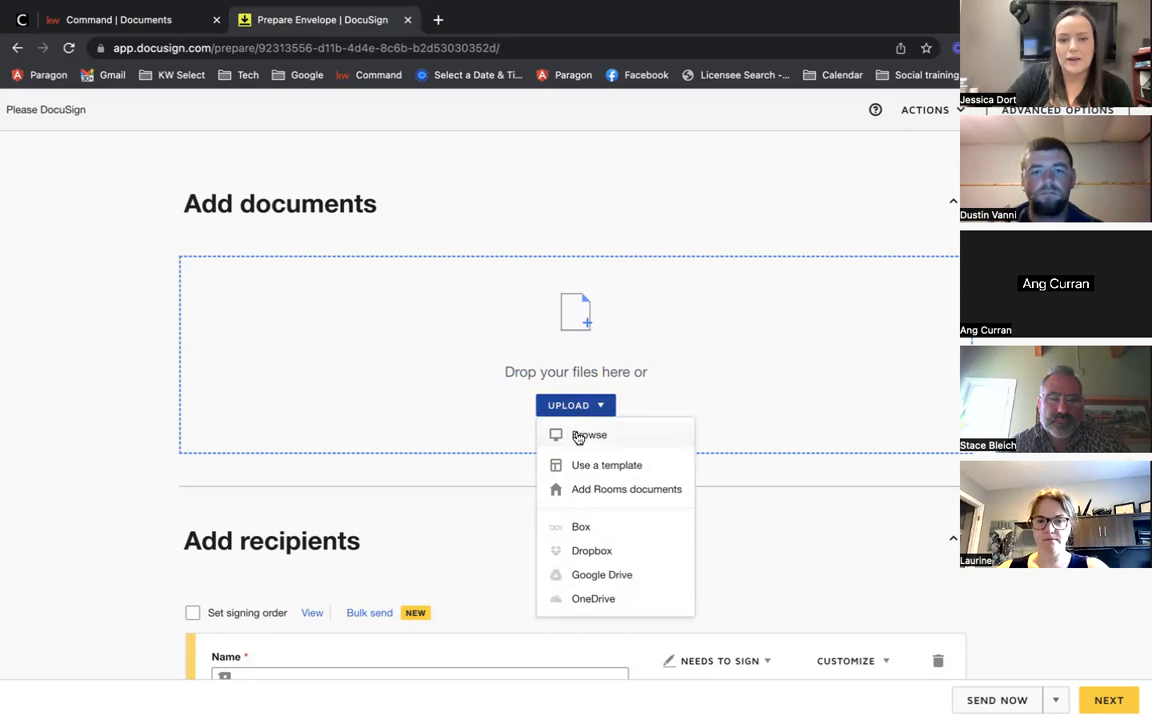
click(578, 437)
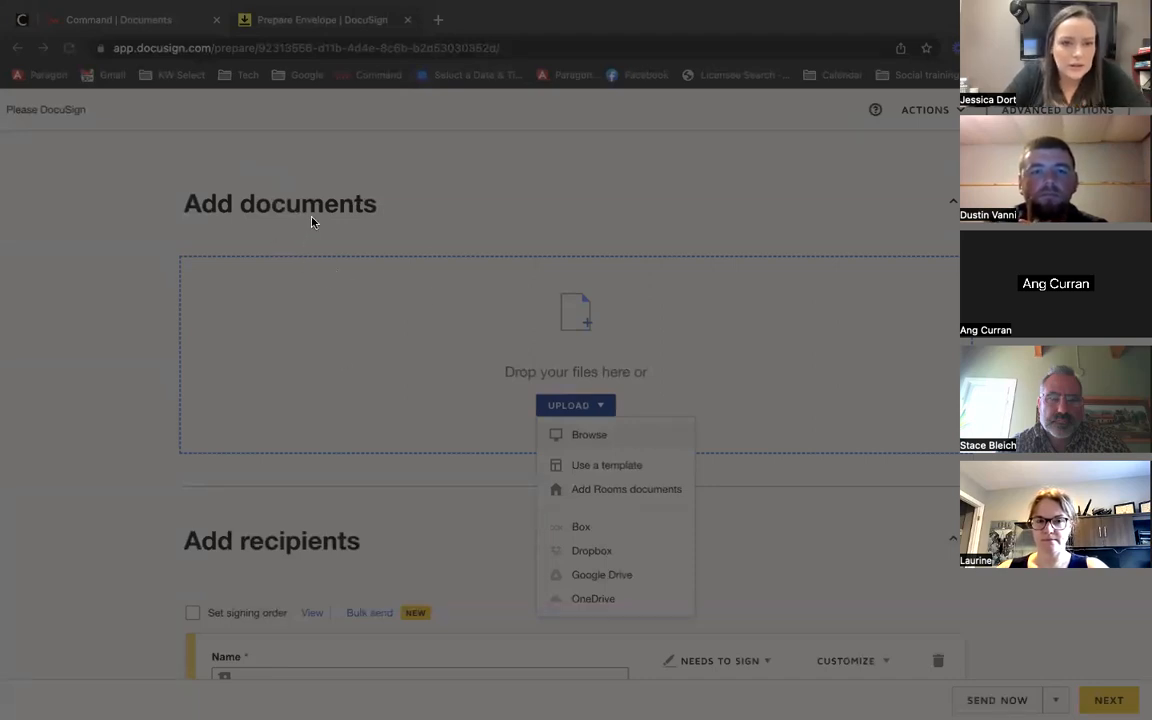
click(1025, 601)
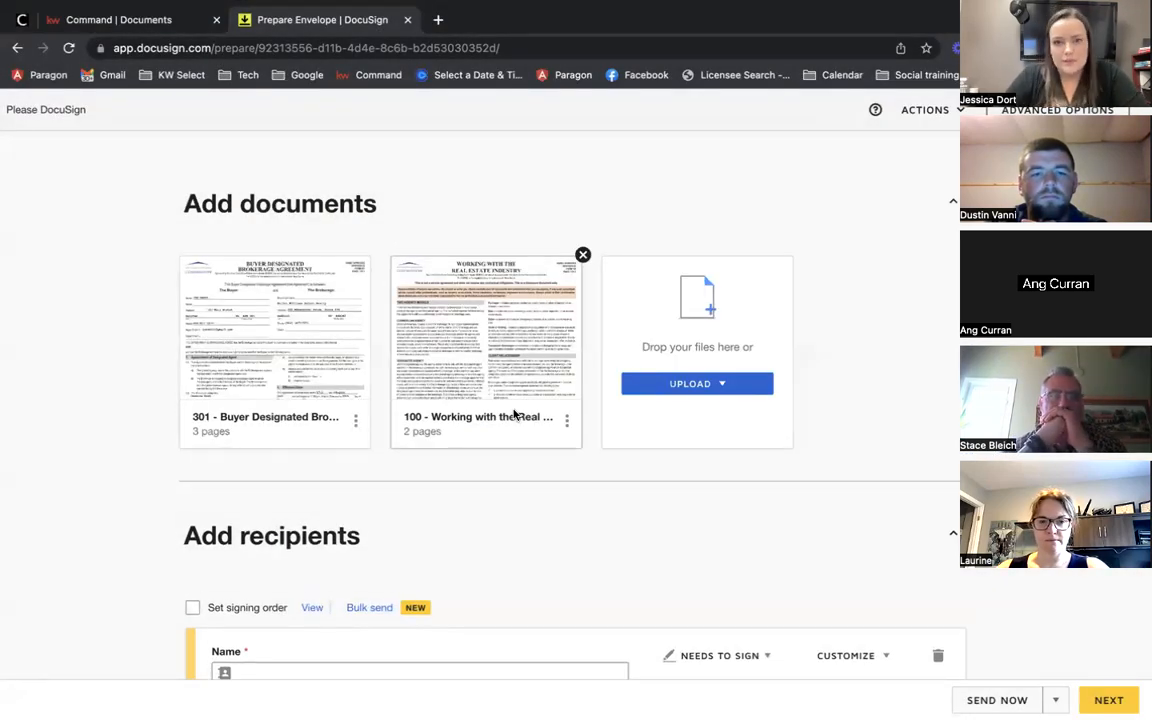
scroll(516, 415, down, 1)
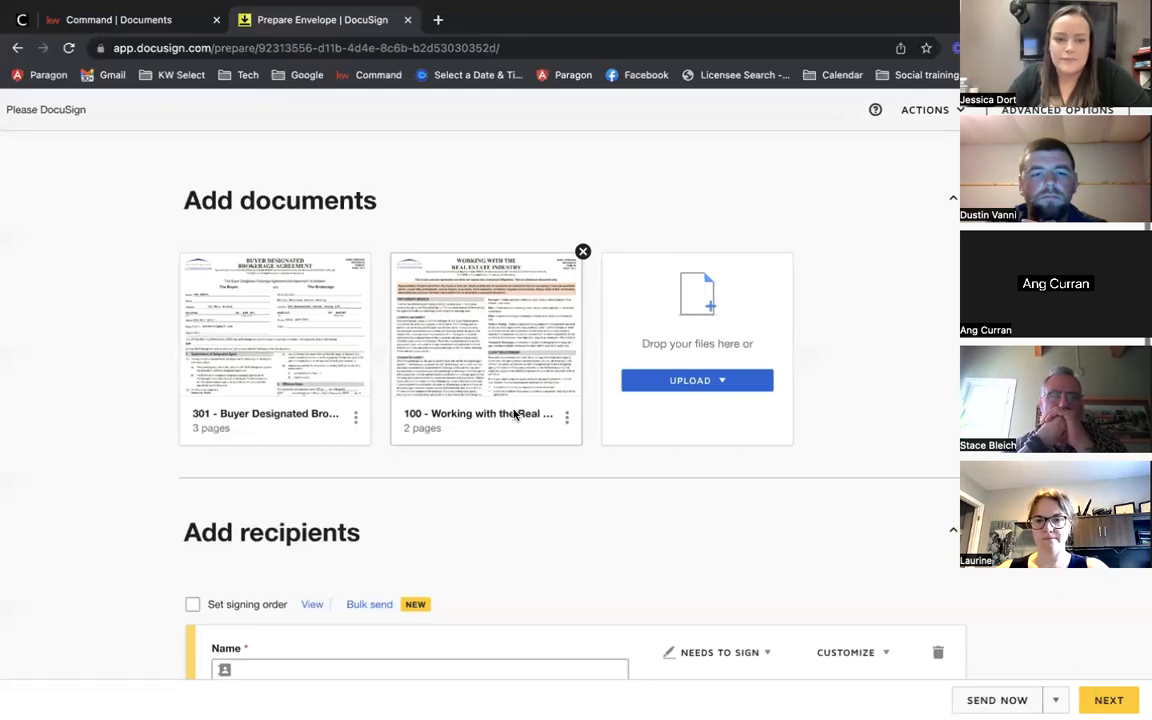
scroll(514, 414, down, 1)
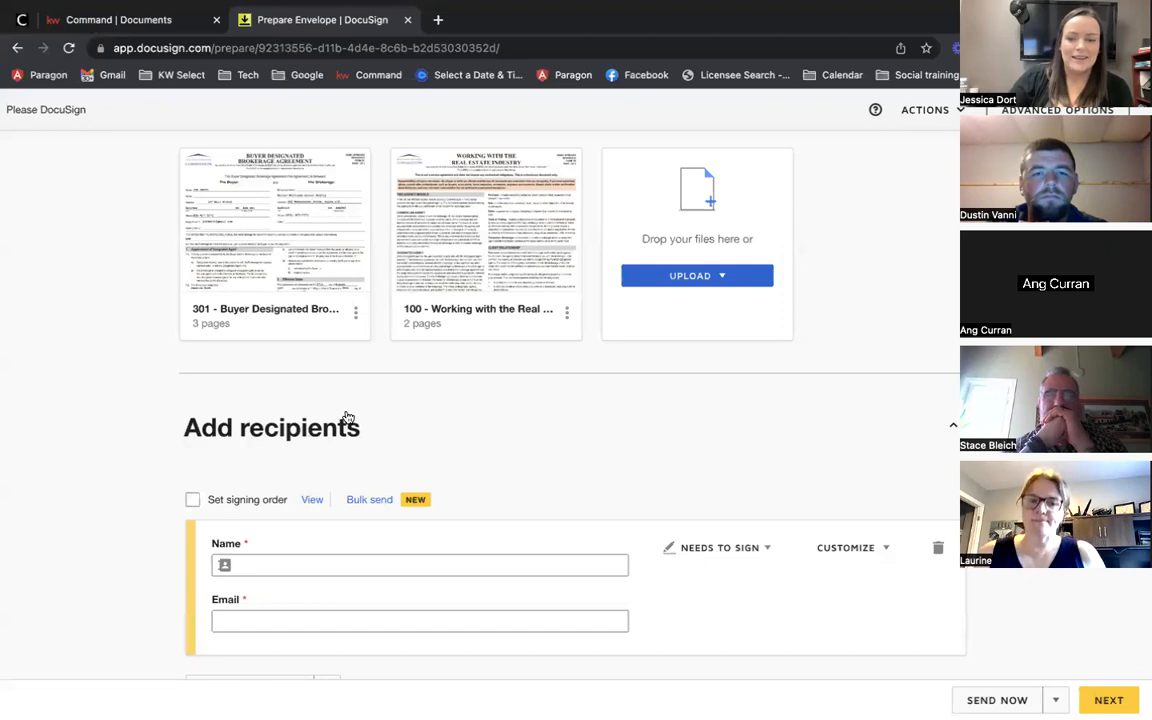
scroll(233, 470, down, 1)
scroll(232, 470, up, 2)
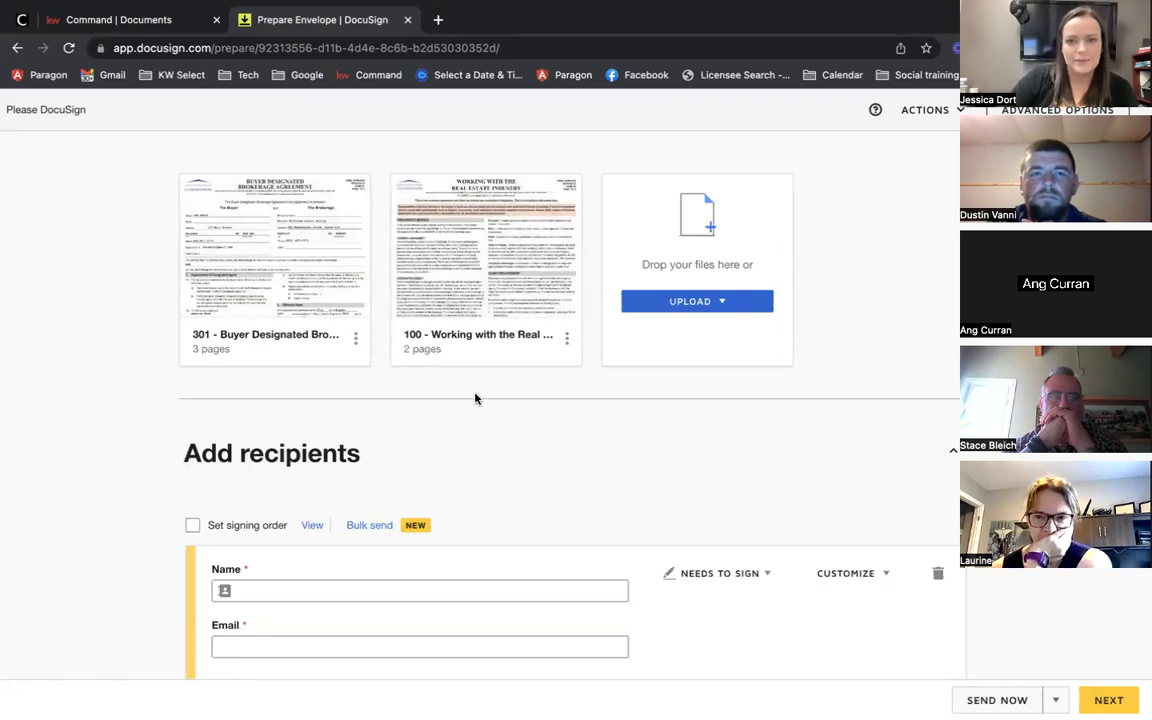
scroll(475, 398, down, 2)
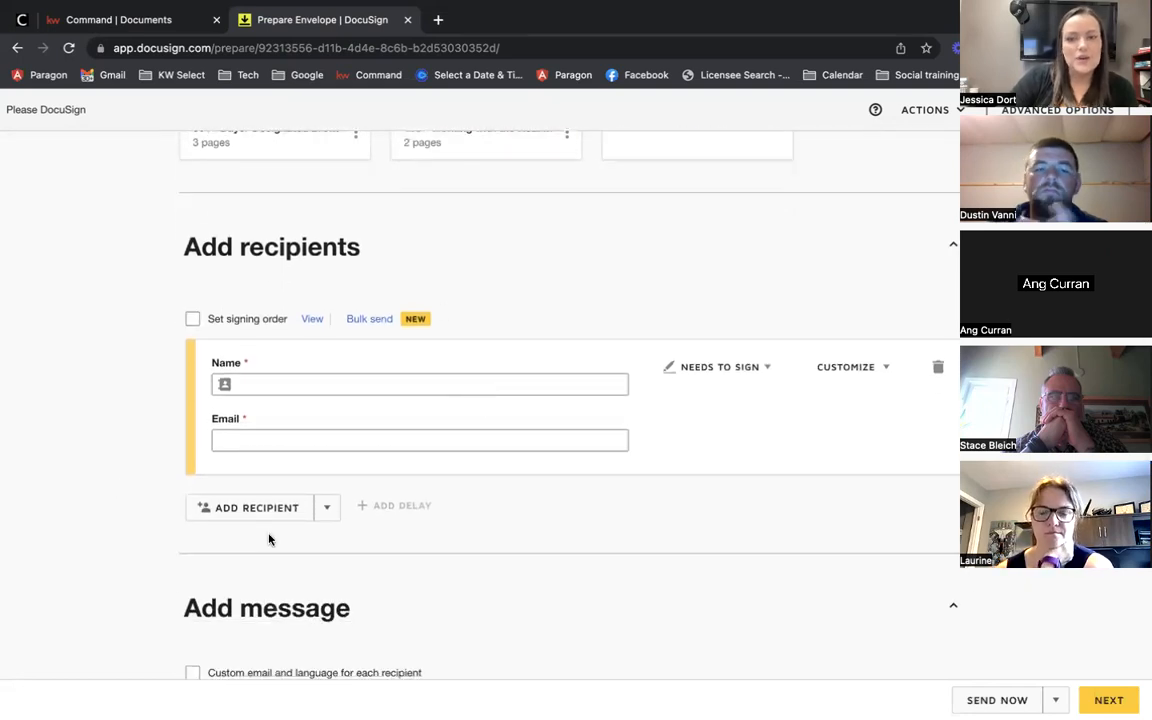
Step: Add the buyer and the buyer's agent from Room Contacts as signing recipients
click(329, 510)
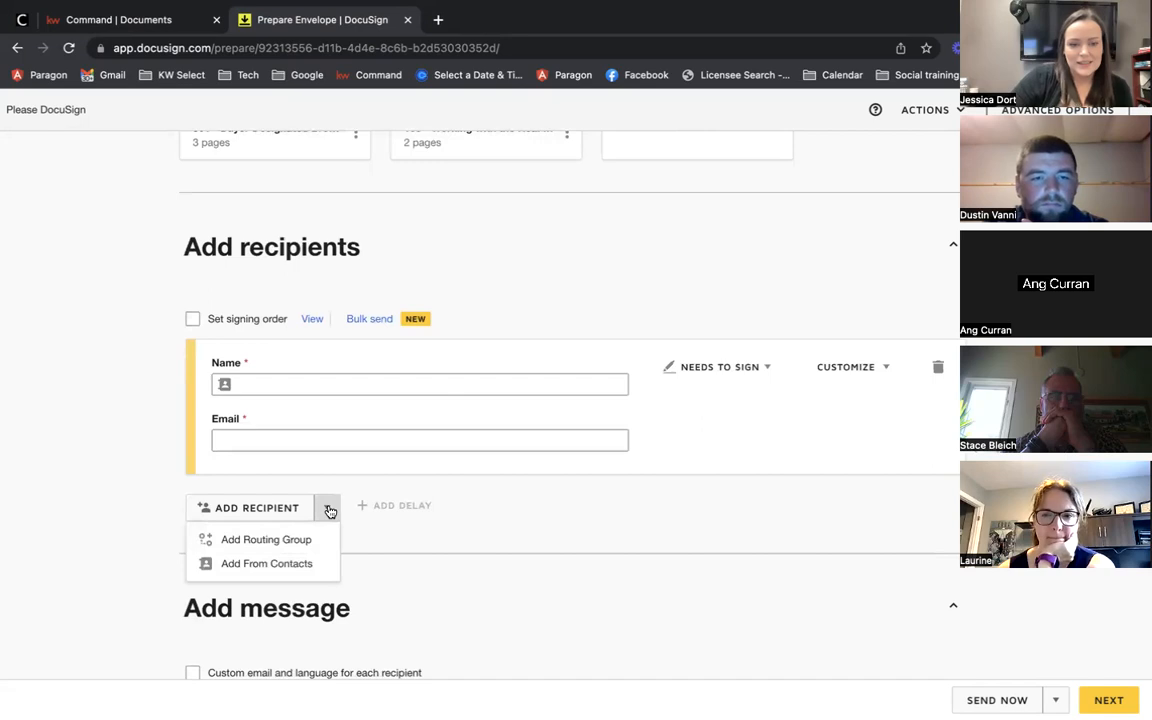
click(247, 566)
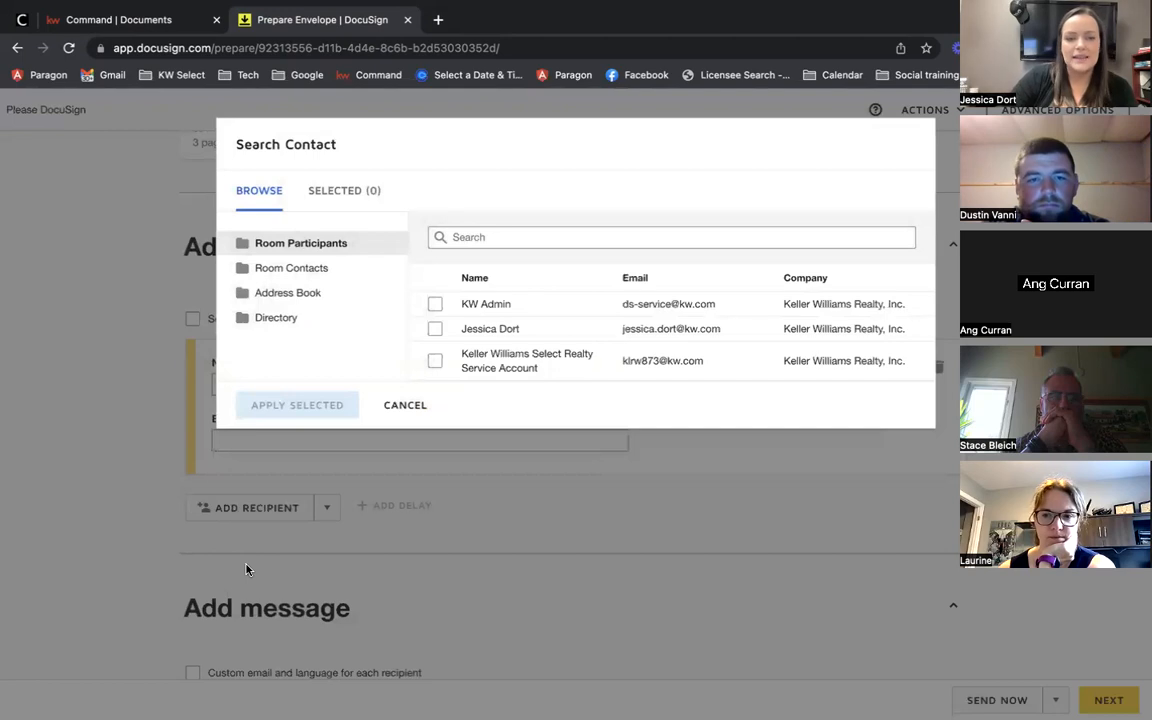
click(276, 272)
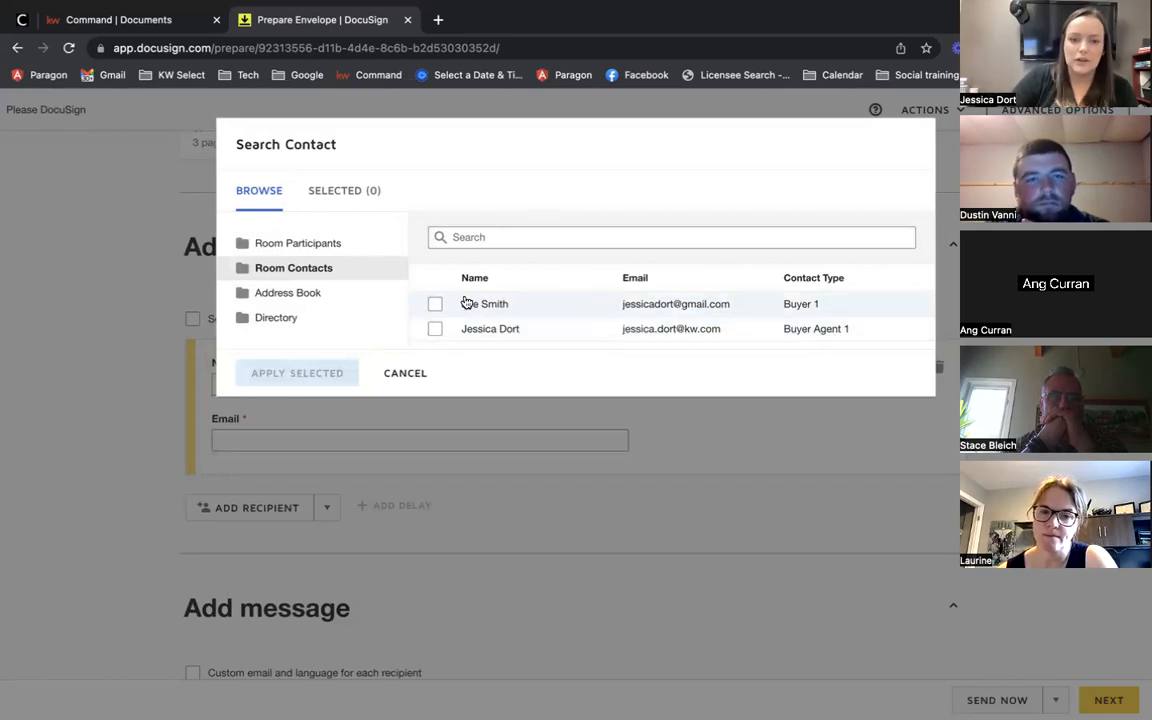
click(436, 306)
click(436, 331)
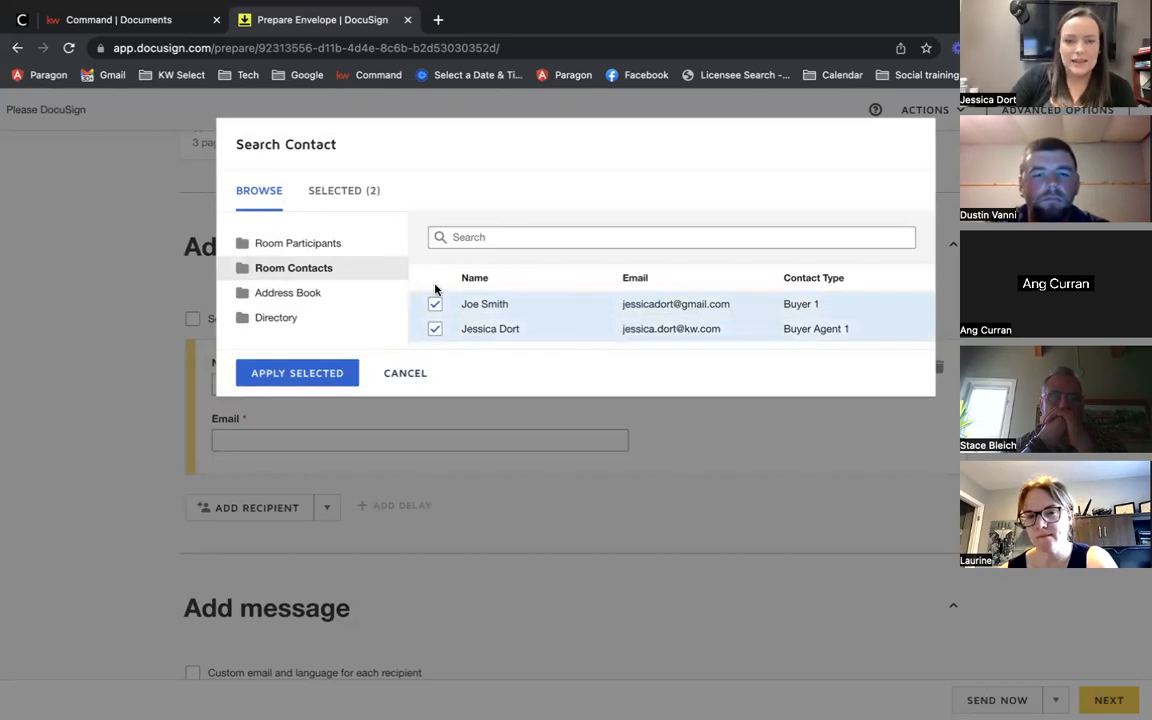
click(255, 373)
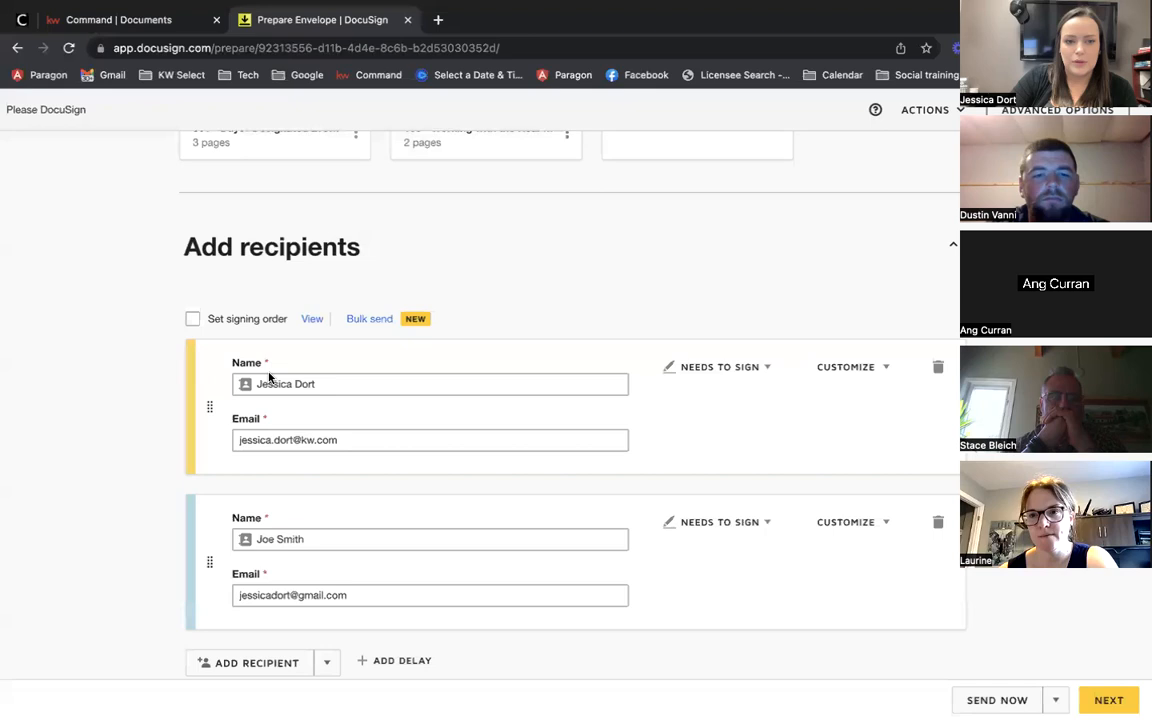
Step: Correct the buyer's e-mail address and add a blank third recipient
click(291, 595)
text(20)
click(138, 540)
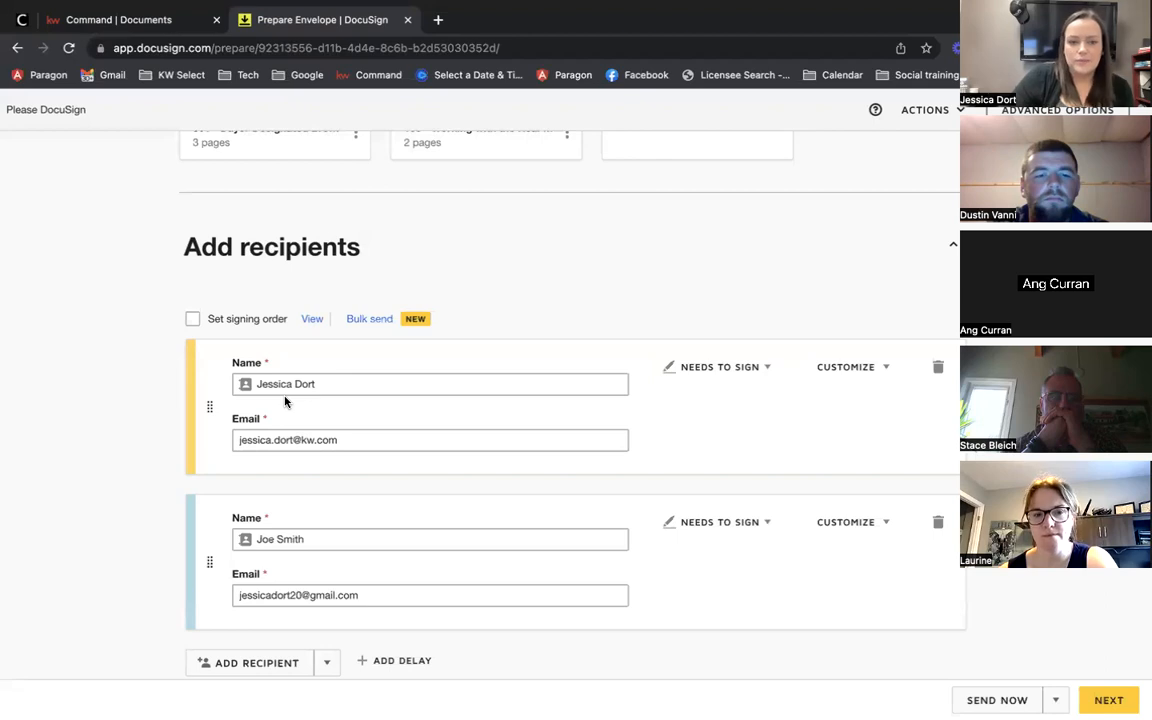
scroll(284, 401, down, 3)
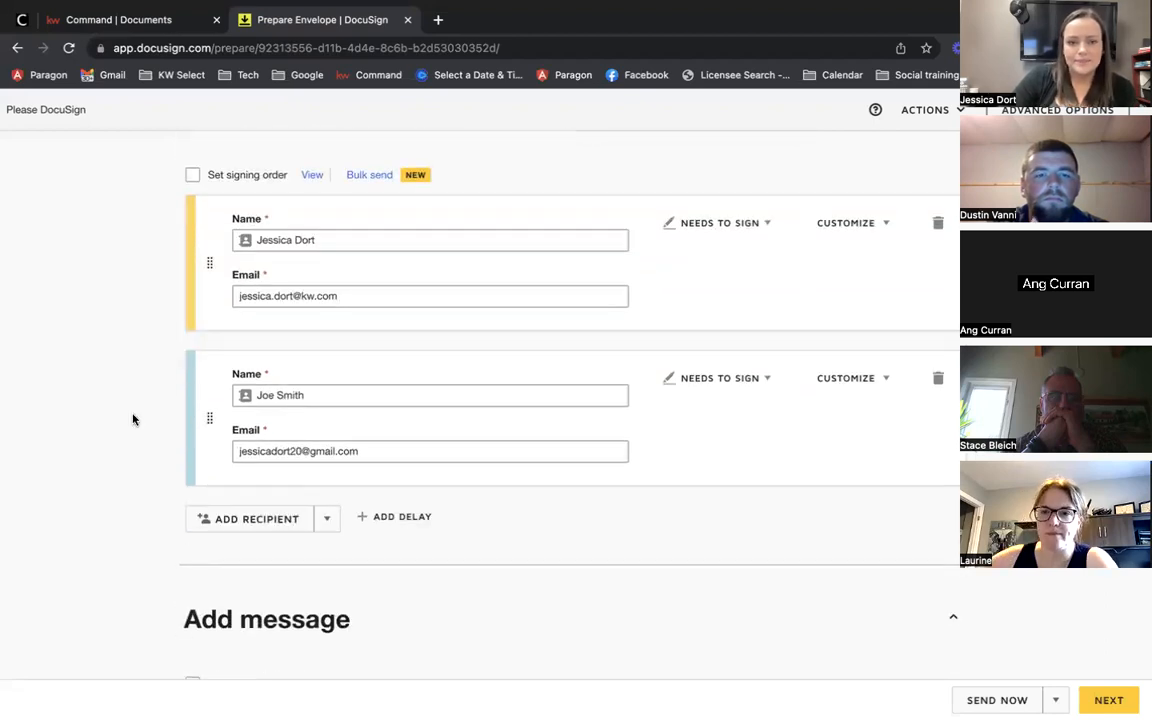
scroll(139, 465, up, 1)
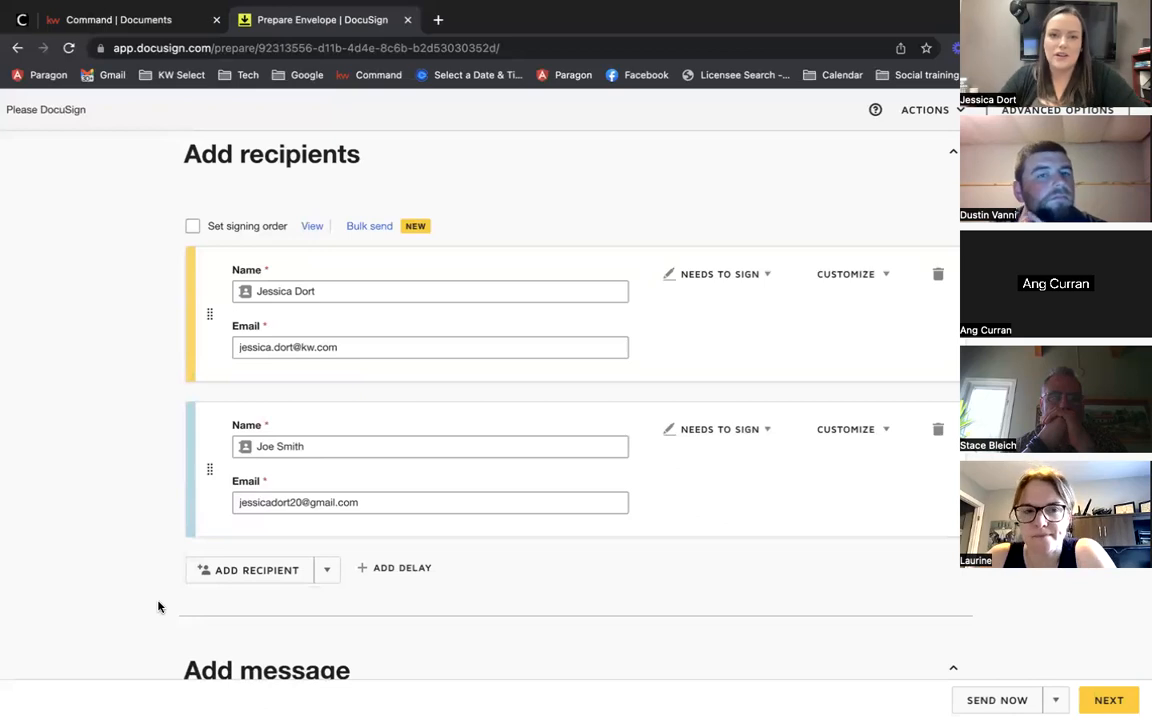
click(230, 573)
scroll(4, 606, down, 2)
Step: Enter the co-buyer's name for the third recipient and paste in the second recipient's e-mail
click(62, 560)
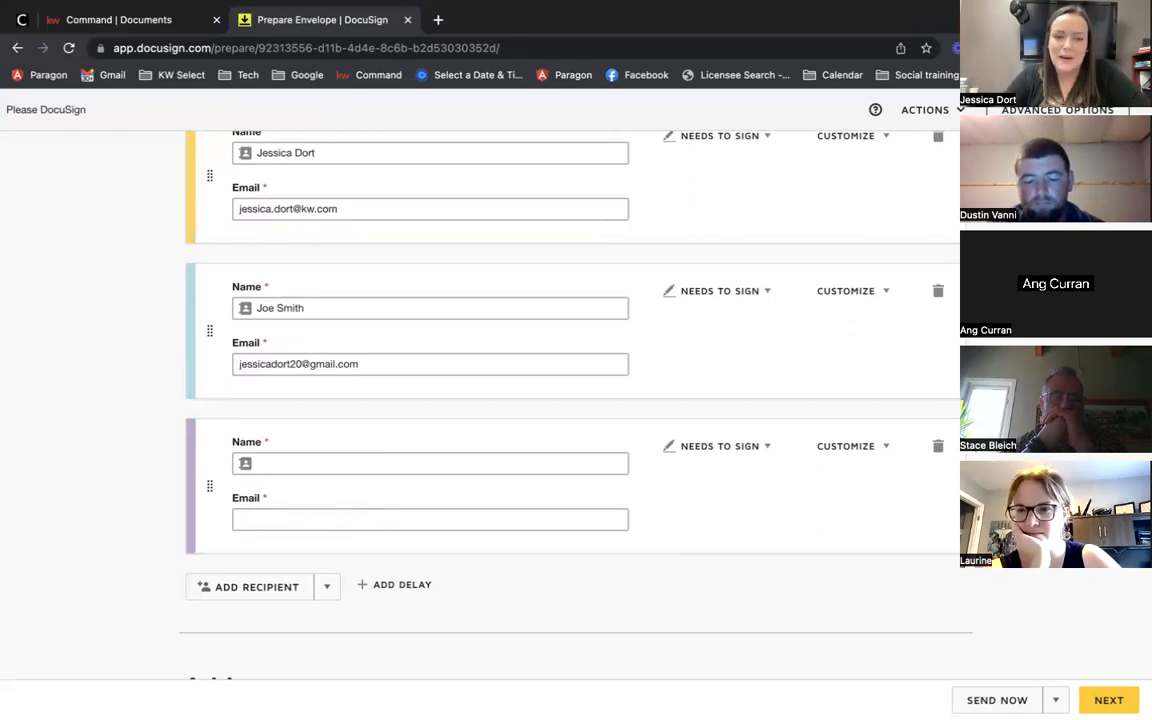
click(387, 461)
text(Jane Smith)
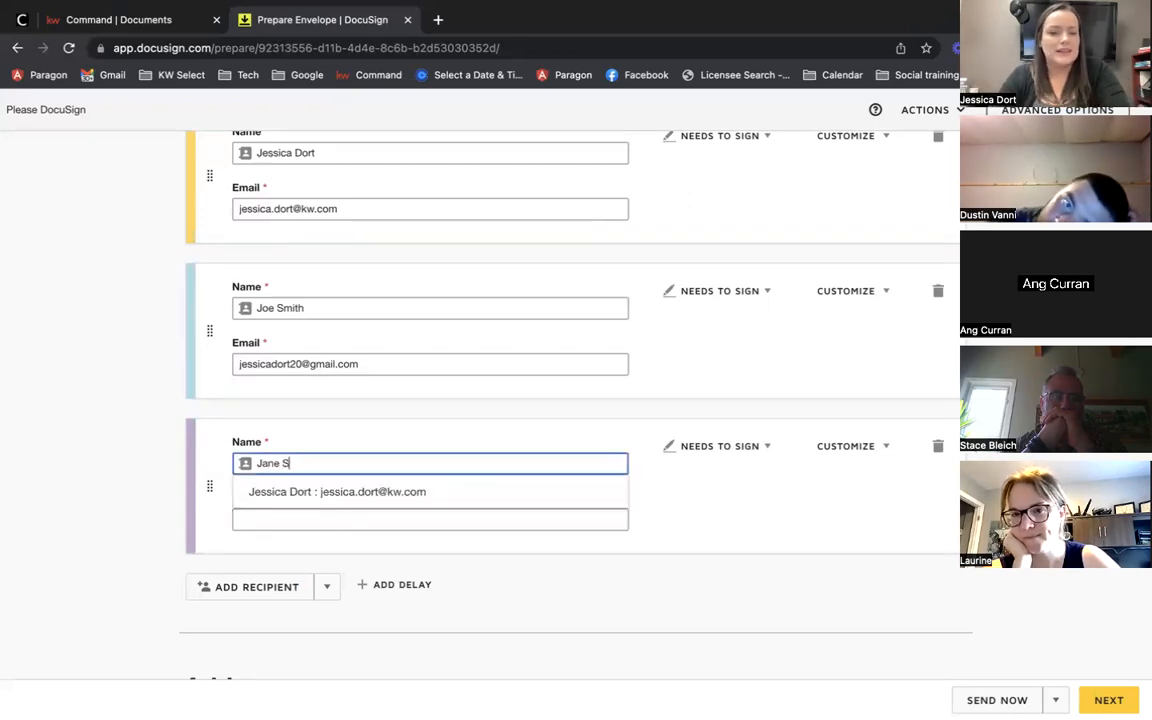
triple_click(356, 364)
key(ctrl+c)
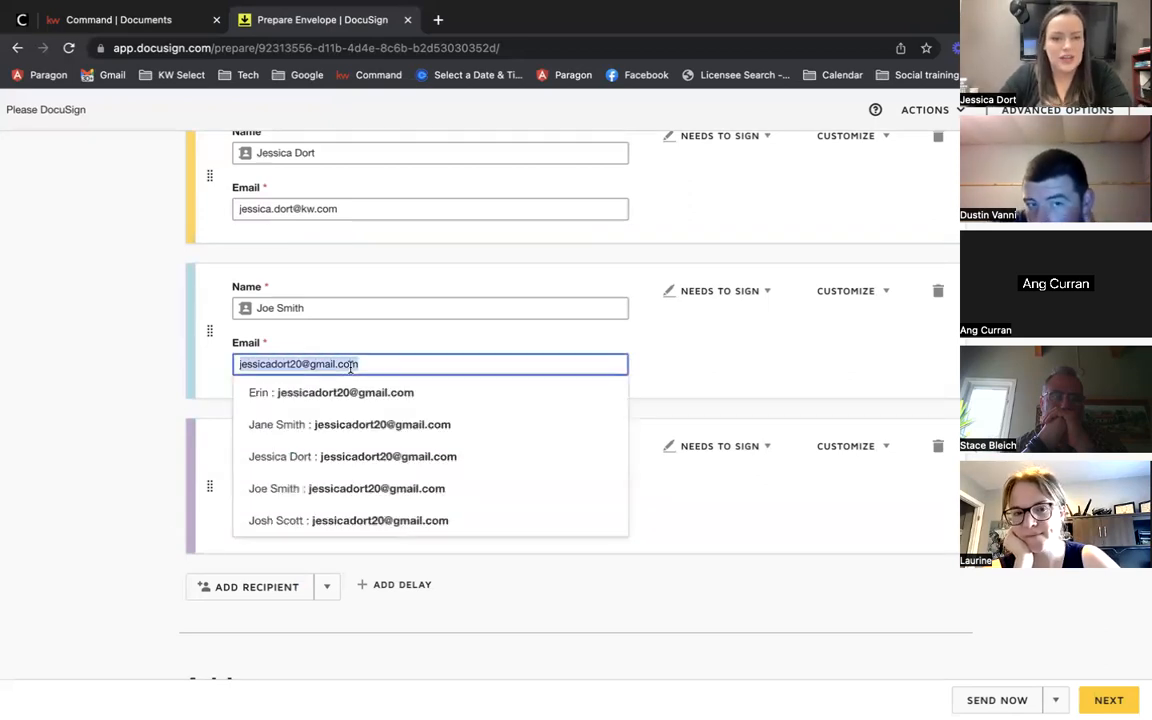
click(118, 447)
click(272, 509)
key(ctrl+v)
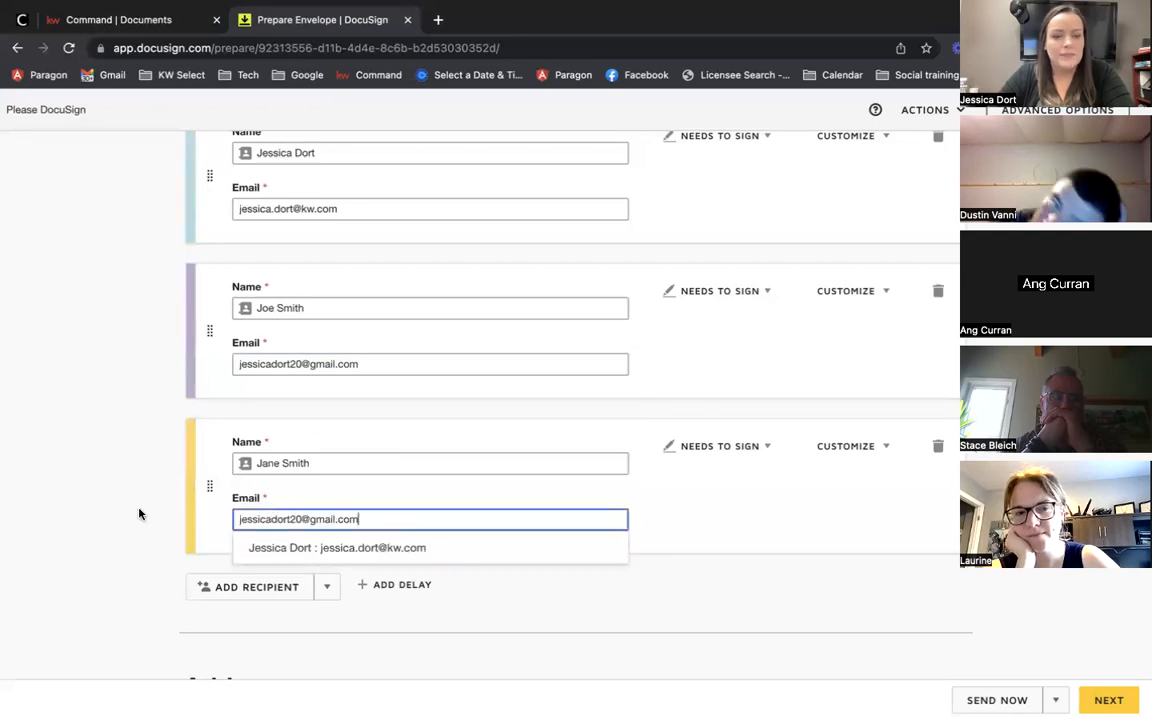
click(118, 512)
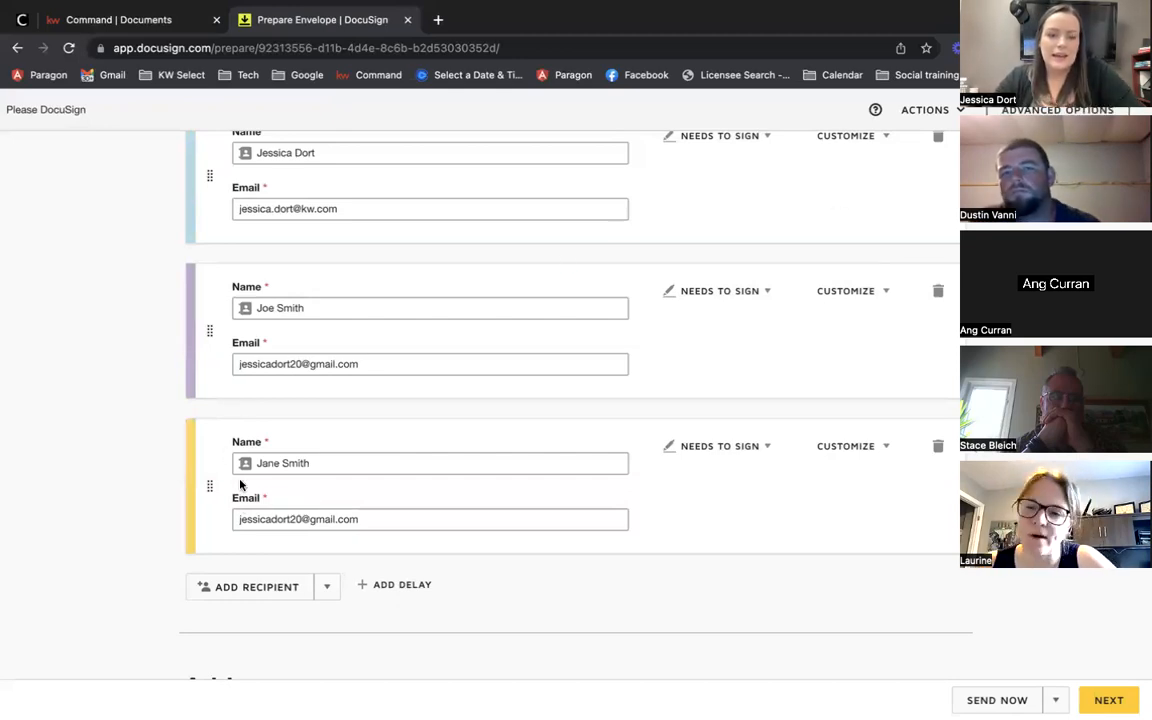
scroll(134, 420, up, 1)
scroll(134, 422, up, 1)
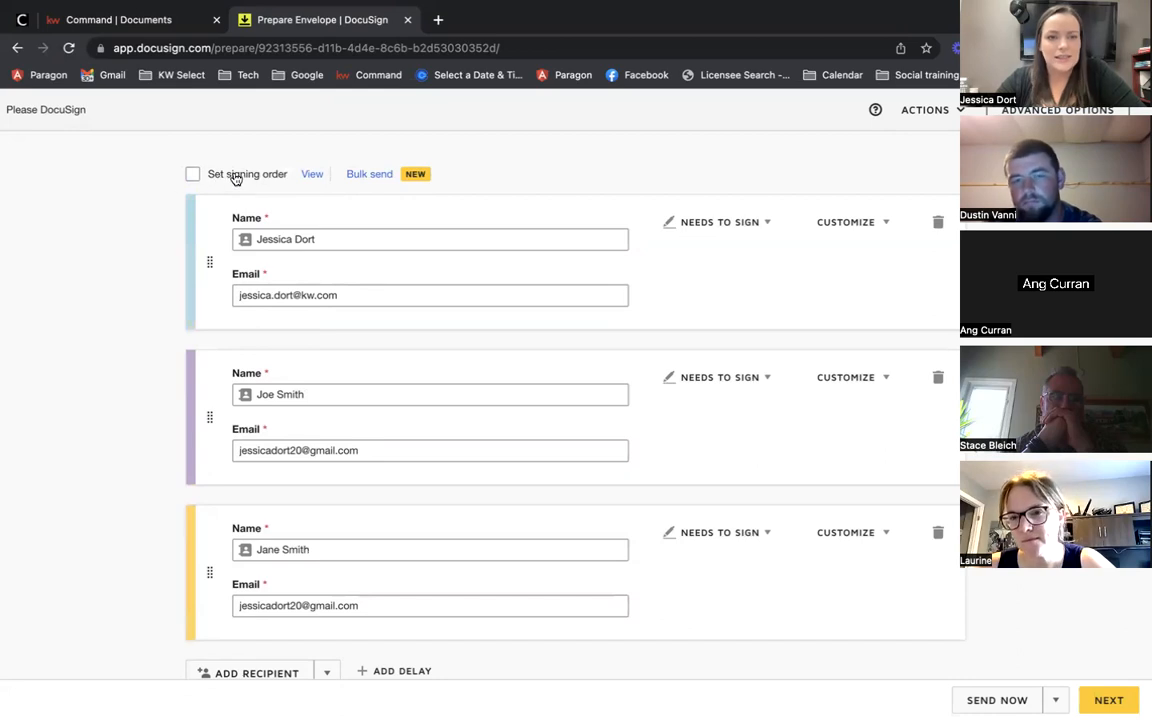
Step: Turn on Set signing order so the three recipients sign 1, 2, 3, and check recipient 3's e-mail
click(193, 178)
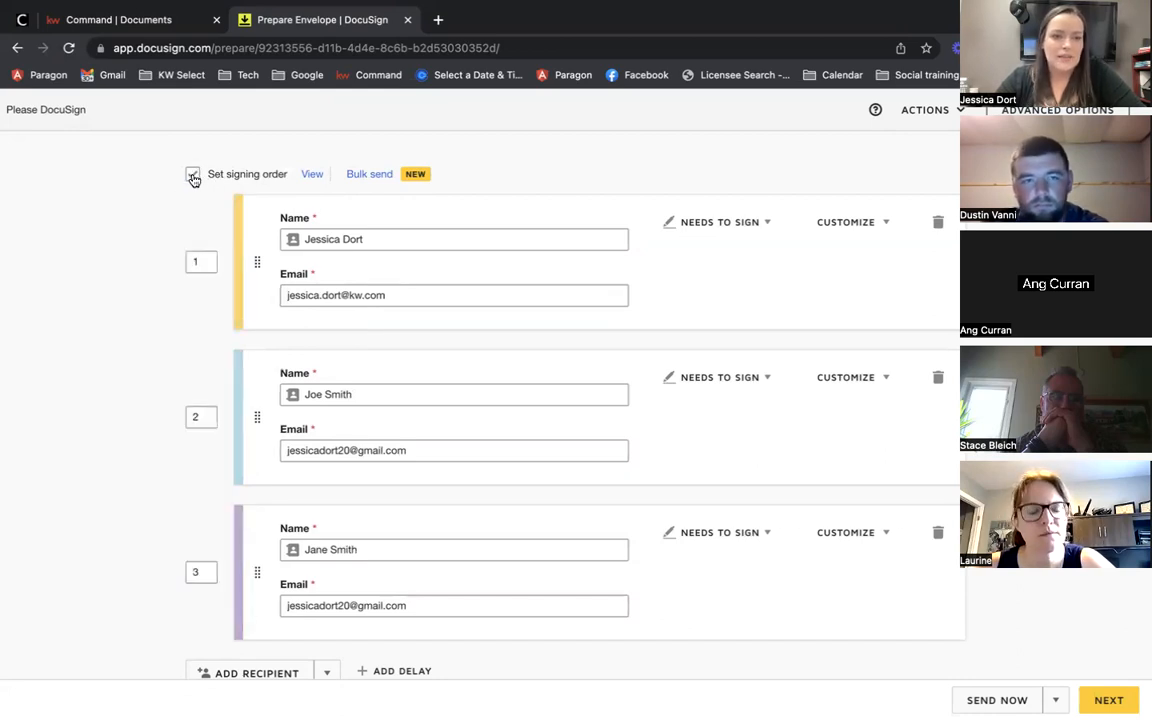
scroll(105, 306, down, 1)
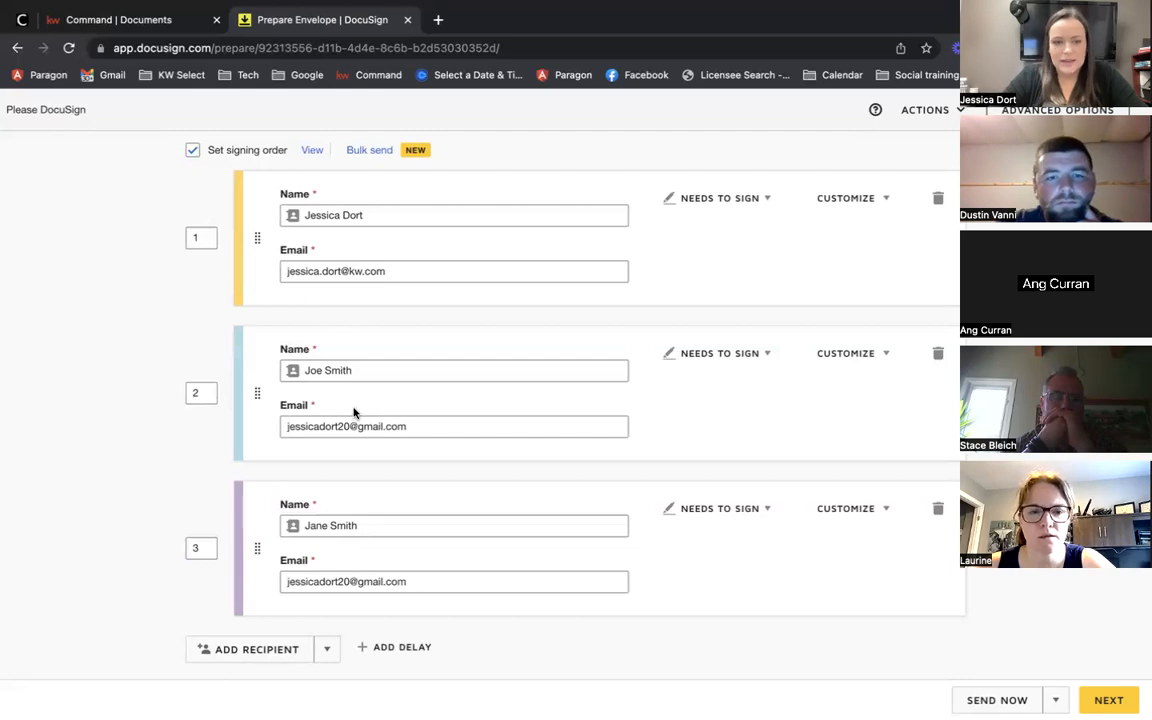
scroll(353, 412, down, 2)
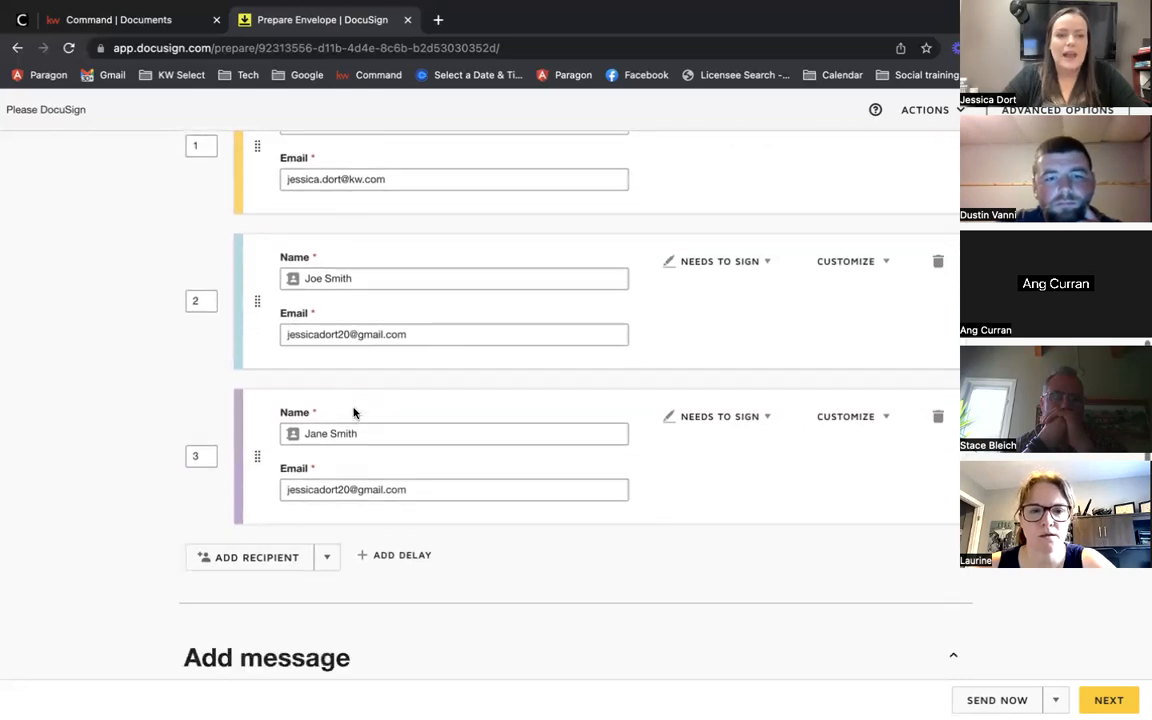
click(297, 479)
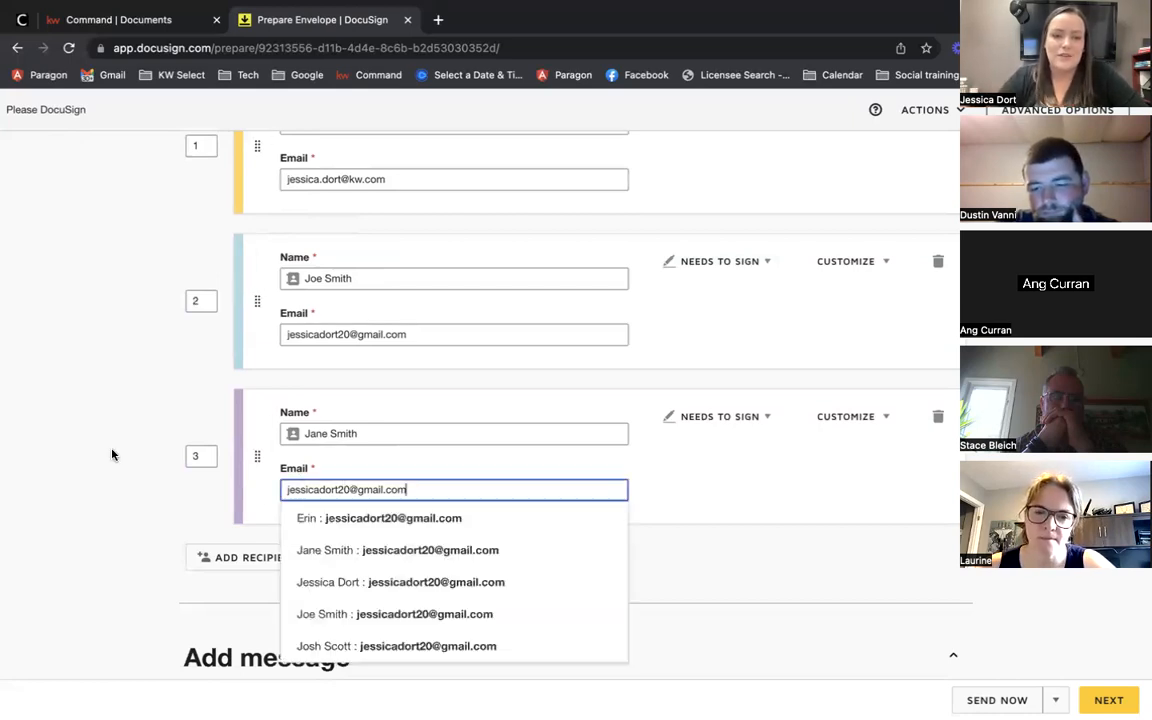
click(117, 377)
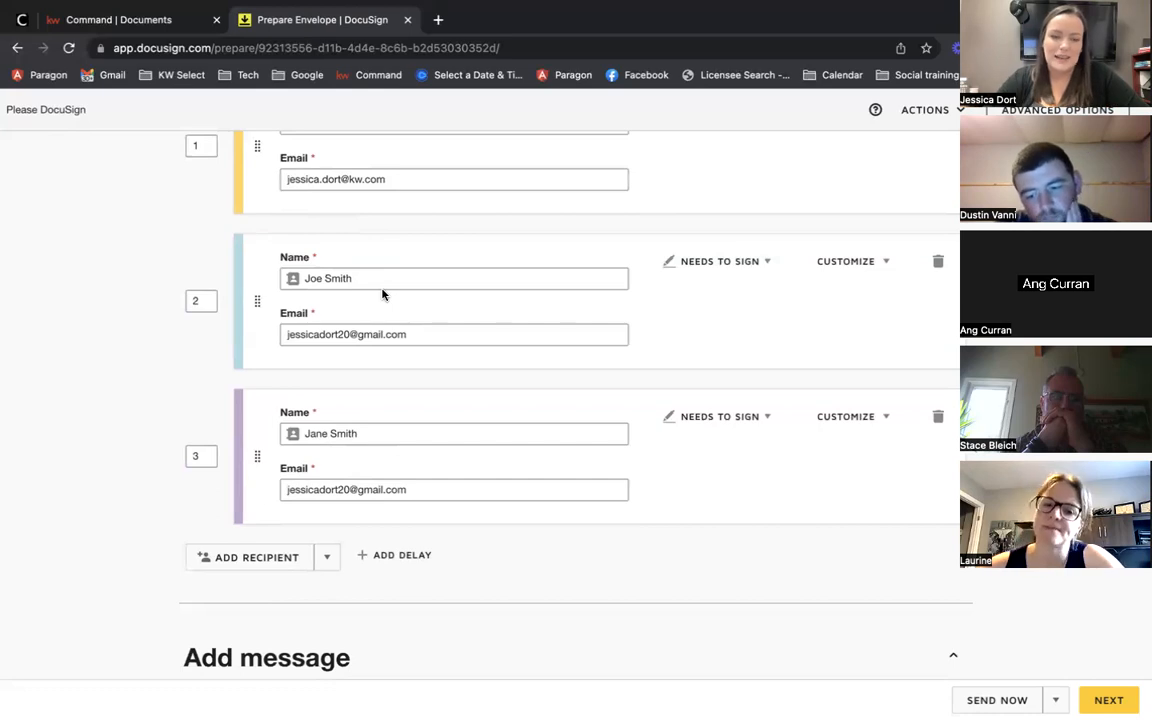
scroll(100, 391, up, 1)
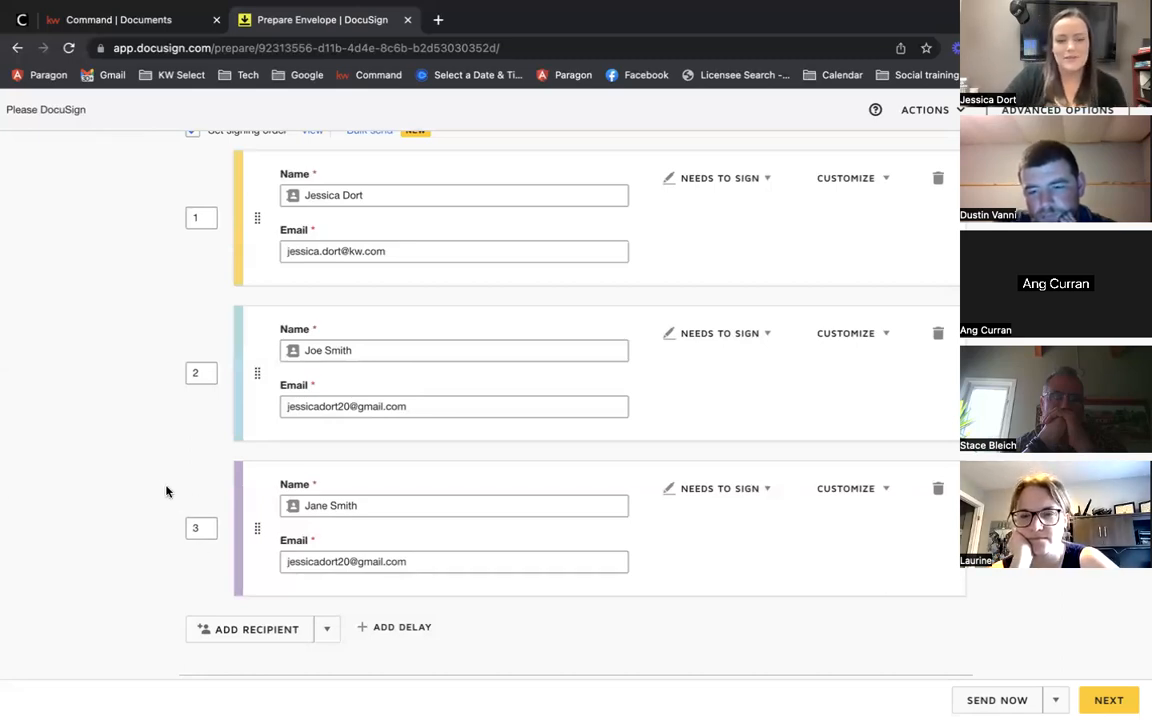
scroll(128, 488, down, 2)
click(232, 550)
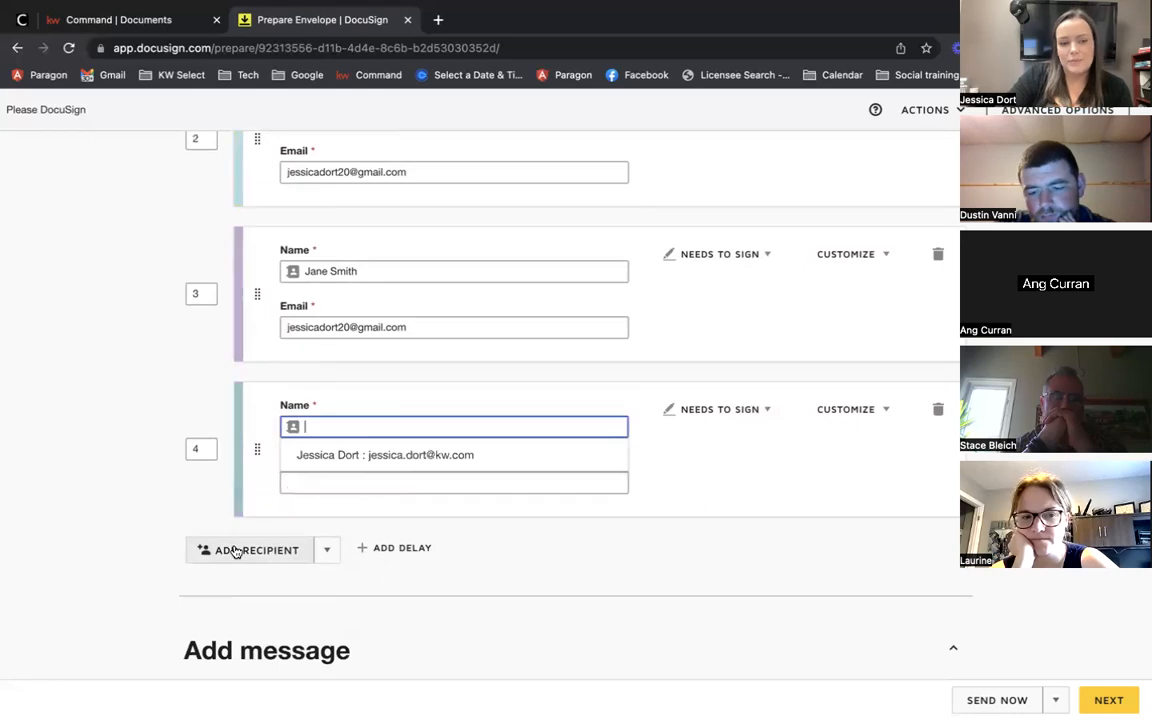
click(765, 410)
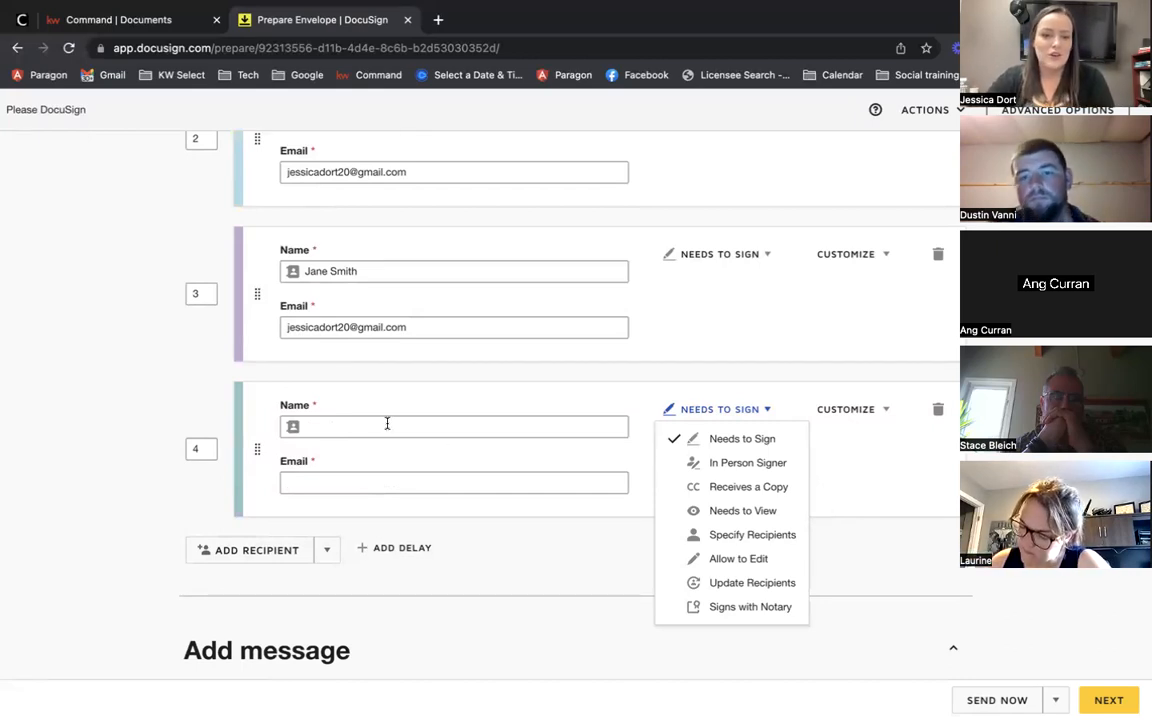
click(730, 487)
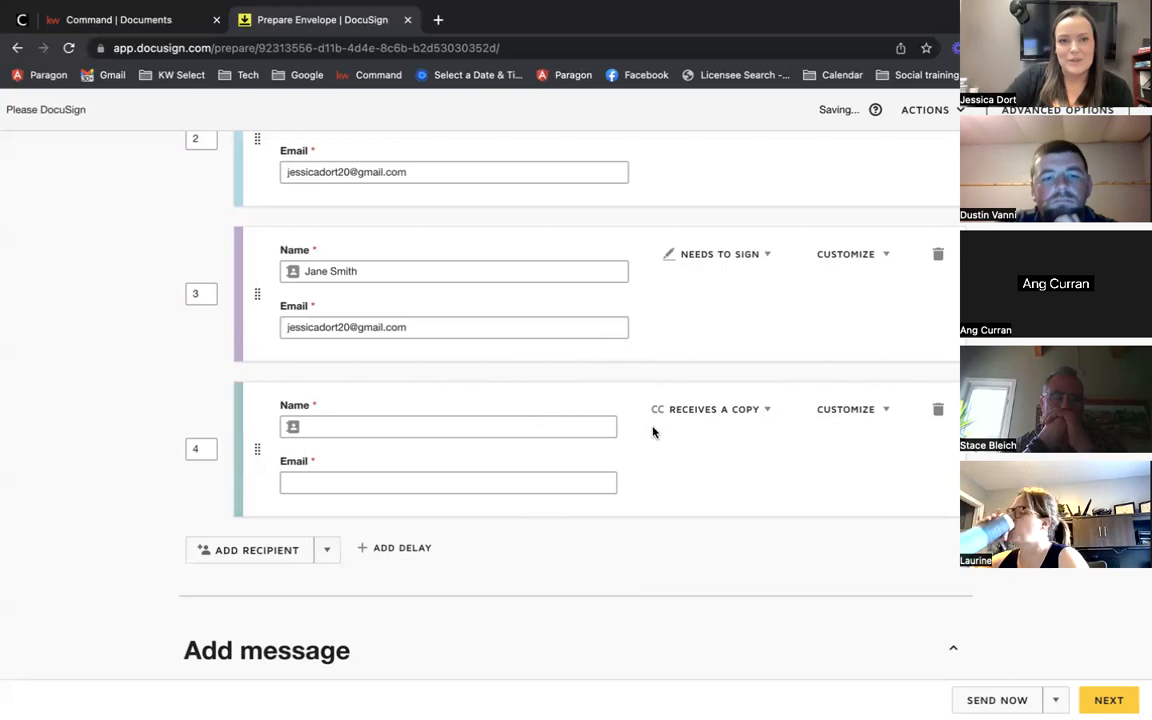
click(938, 410)
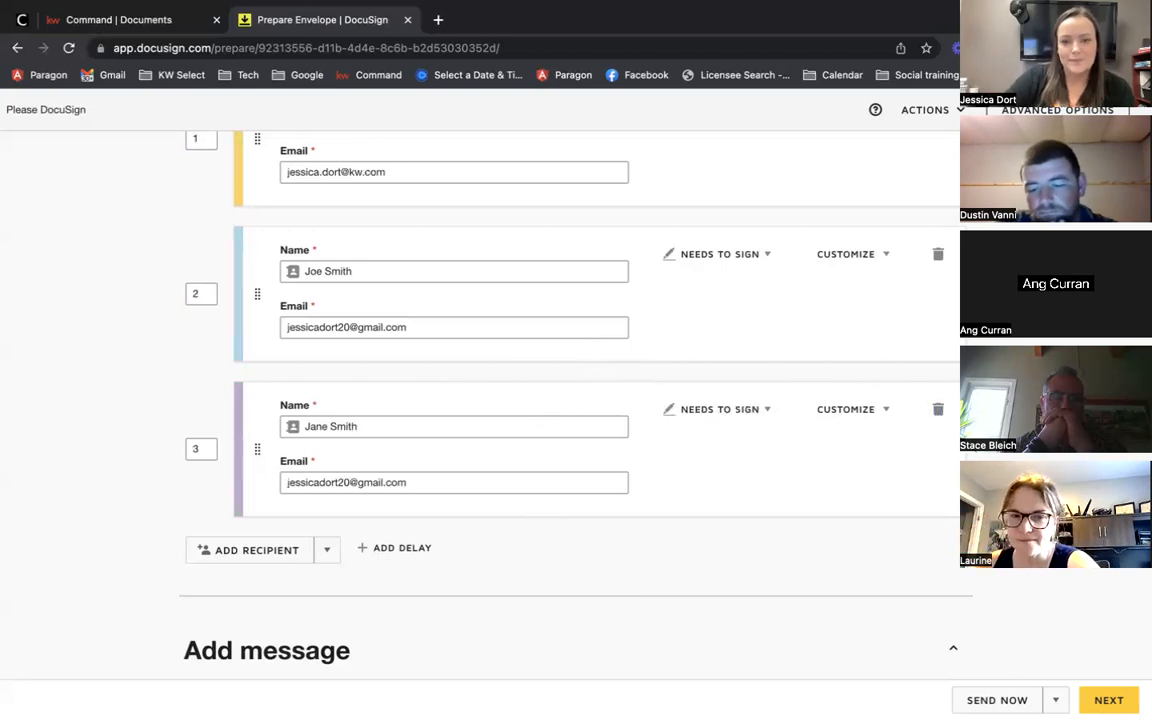
scroll(938, 410, down, 1)
scroll(570, 400, up, 3)
scroll(570, 400, down, 2)
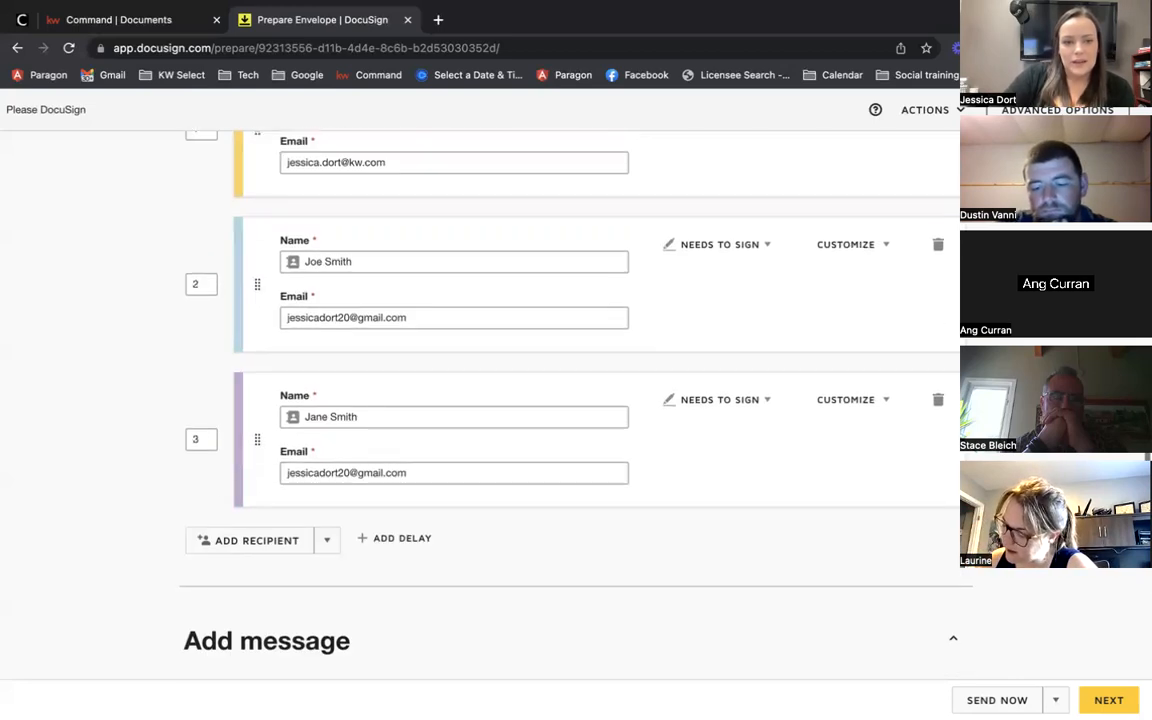
Step: Delete recipient 3, leaving two recipients on the envelope
click(938, 399)
scroll(926, 416, down, 2)
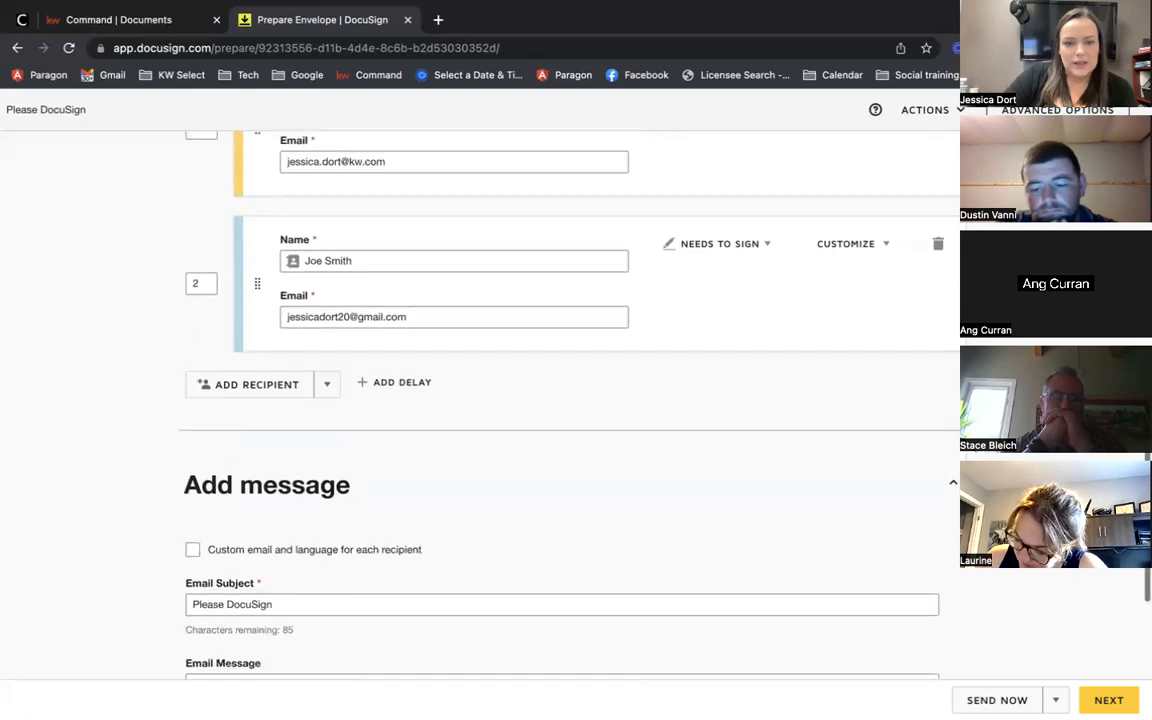
scroll(6, 452, up, 2)
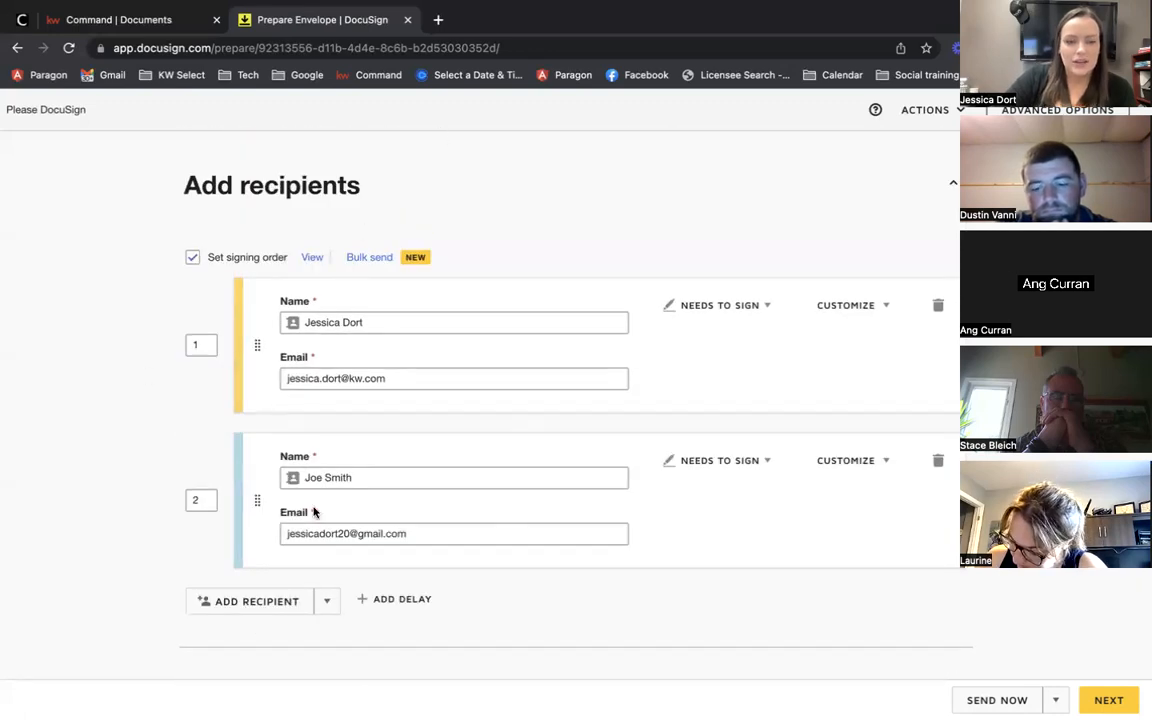
scroll(313, 512, down, 4)
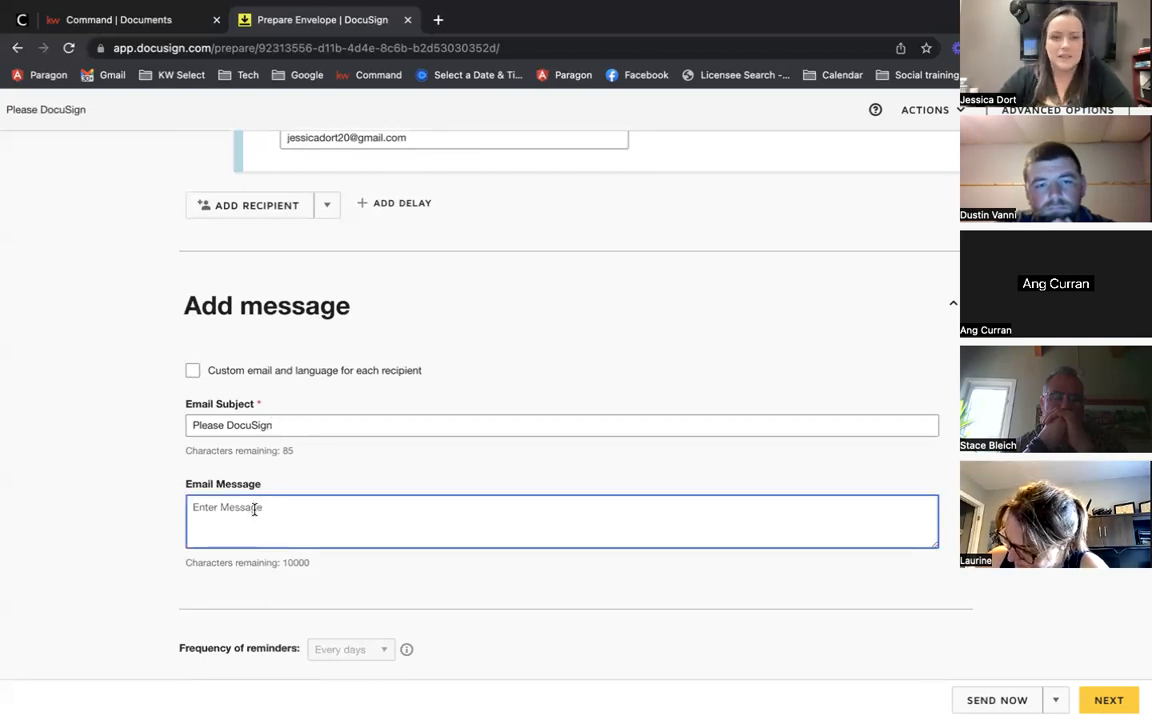
click(252, 475)
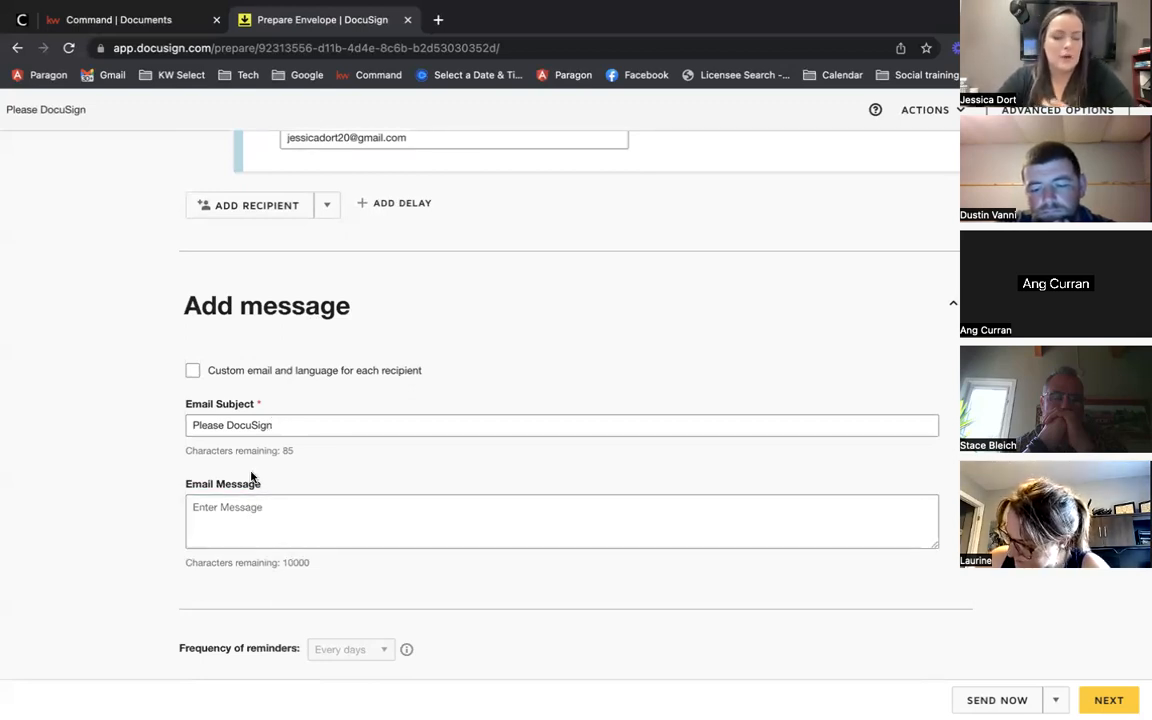
Step: Replace the default email subject with 'Buyer Documents'
click(277, 428)
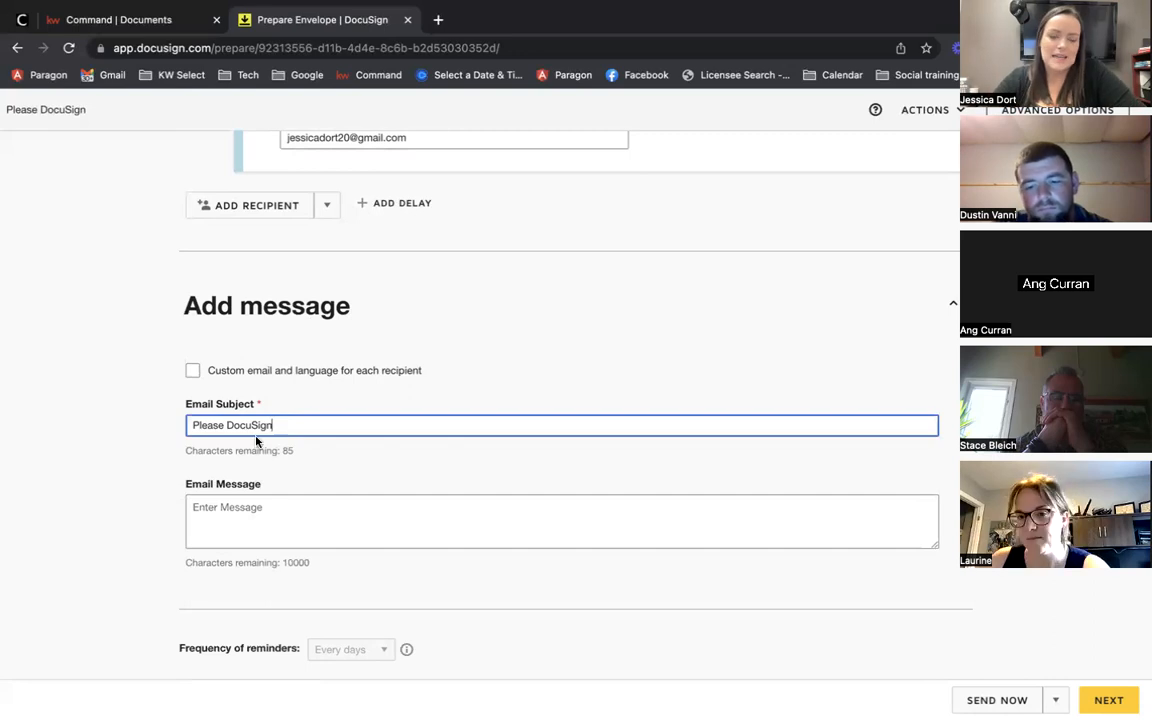
drag(276, 424, 190, 425)
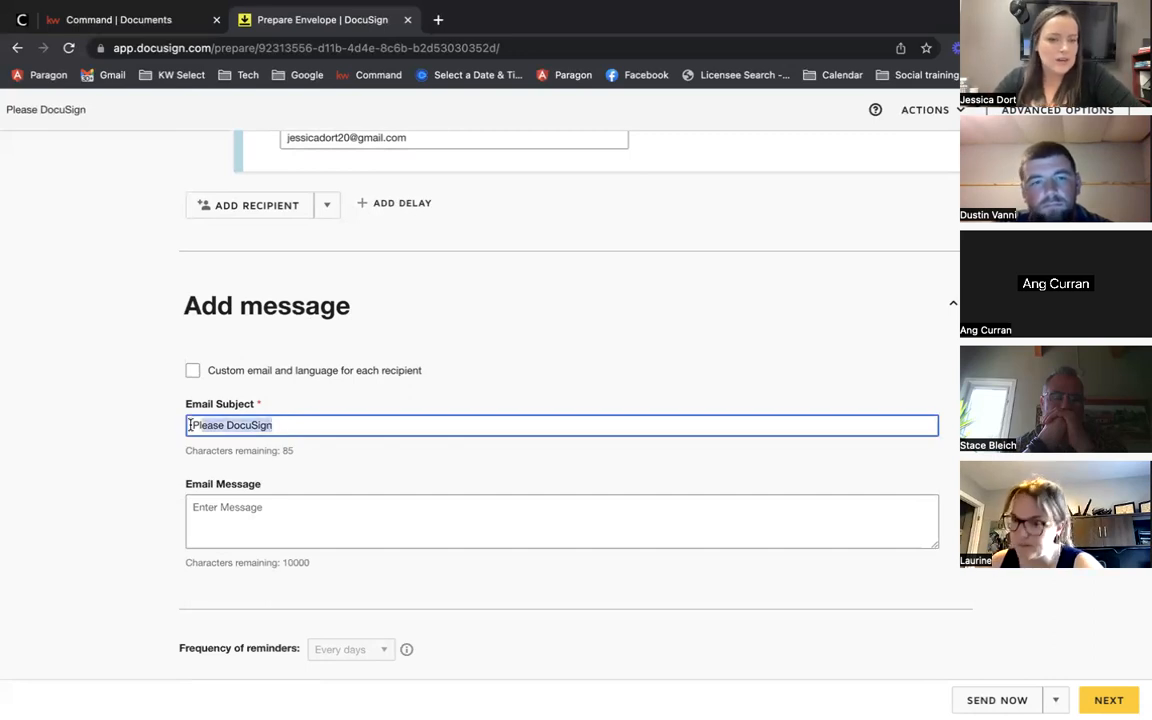
click(308, 423)
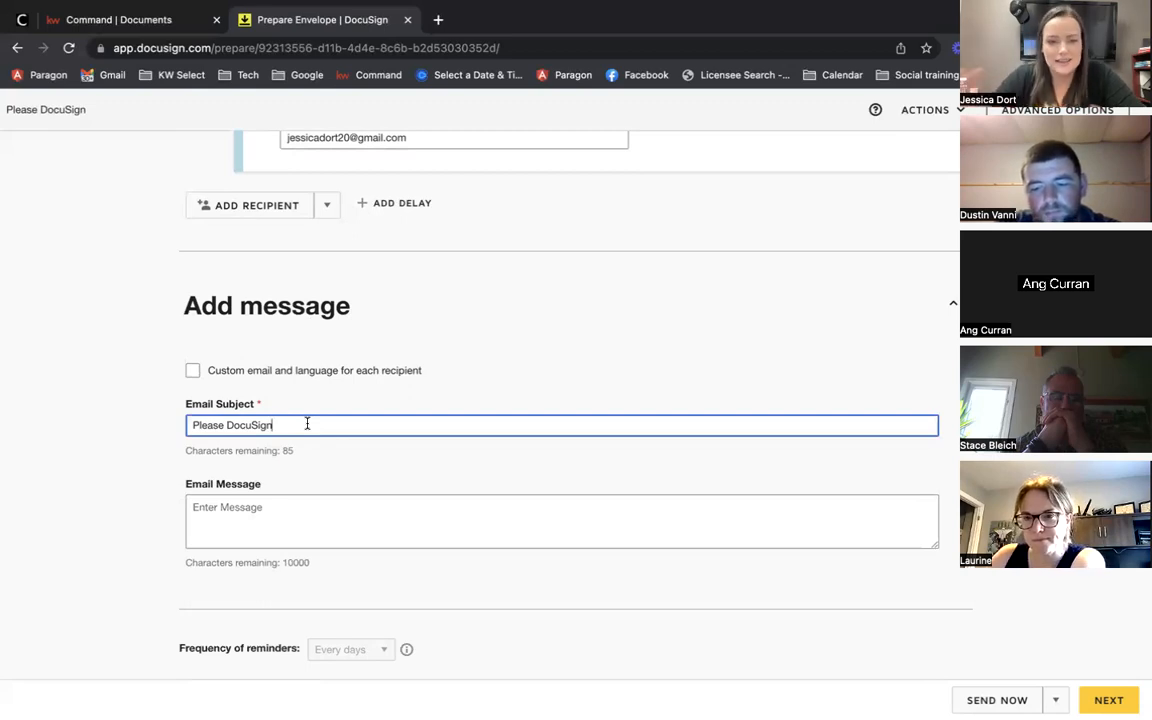
triple_click(226, 424)
text(Buyer Doc)
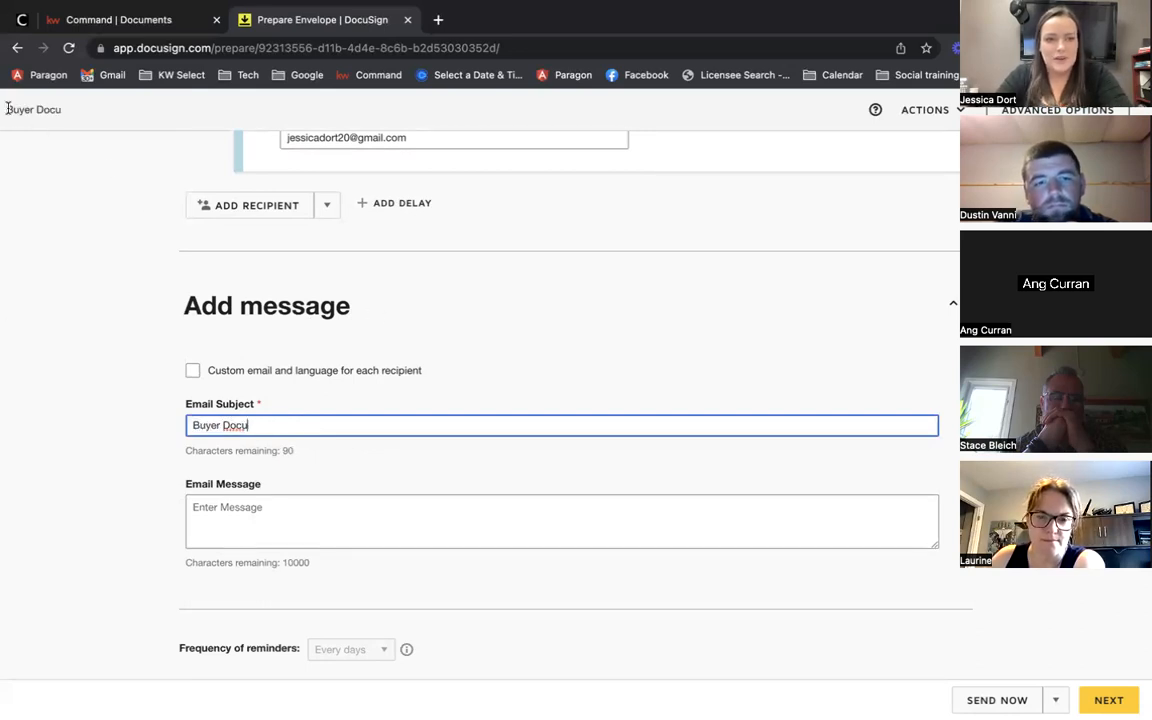
text(u)
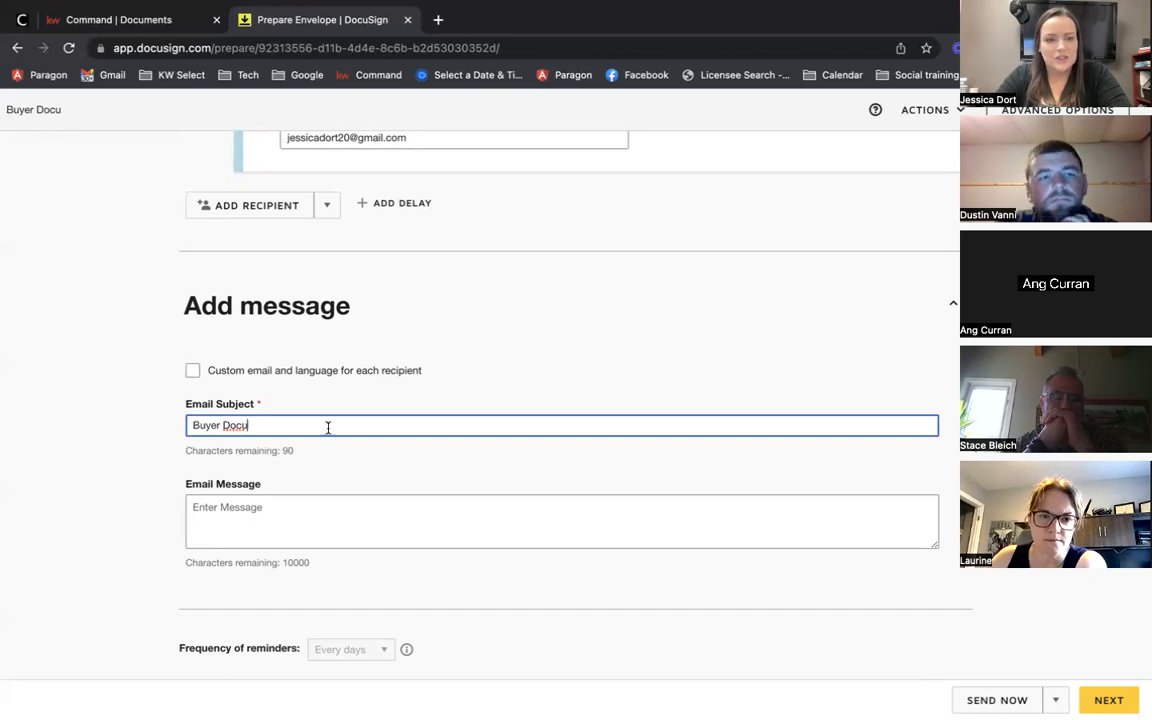
text(ments)
click(110, 462)
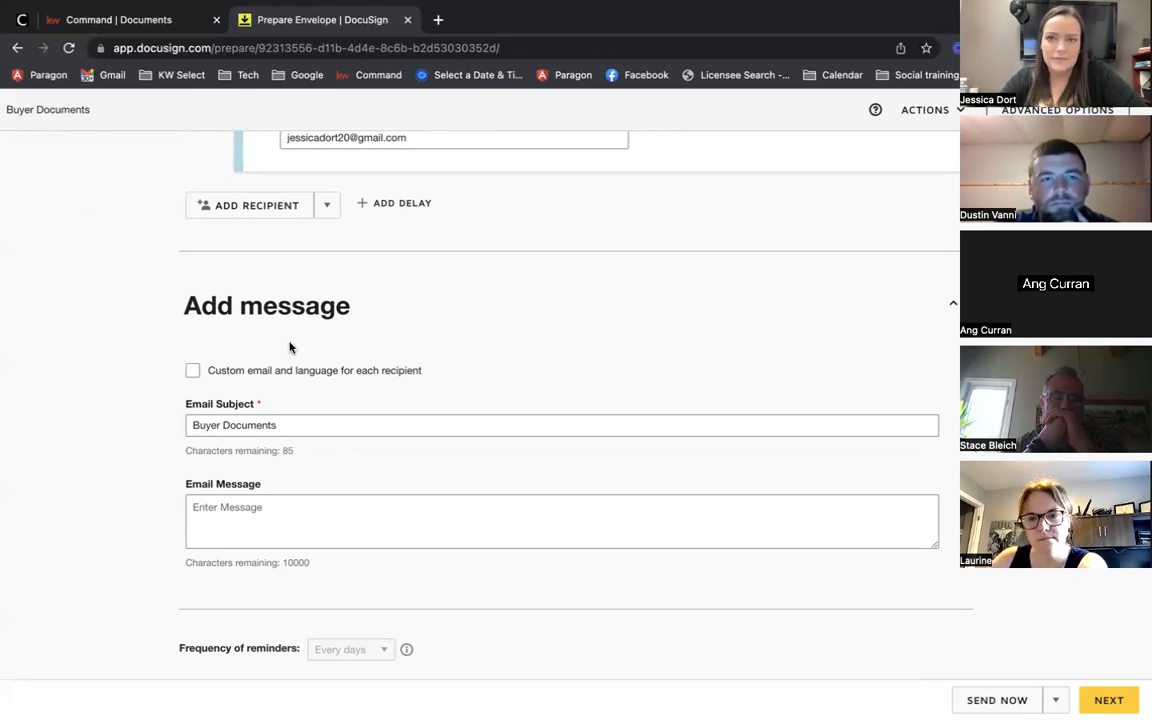
click(309, 418)
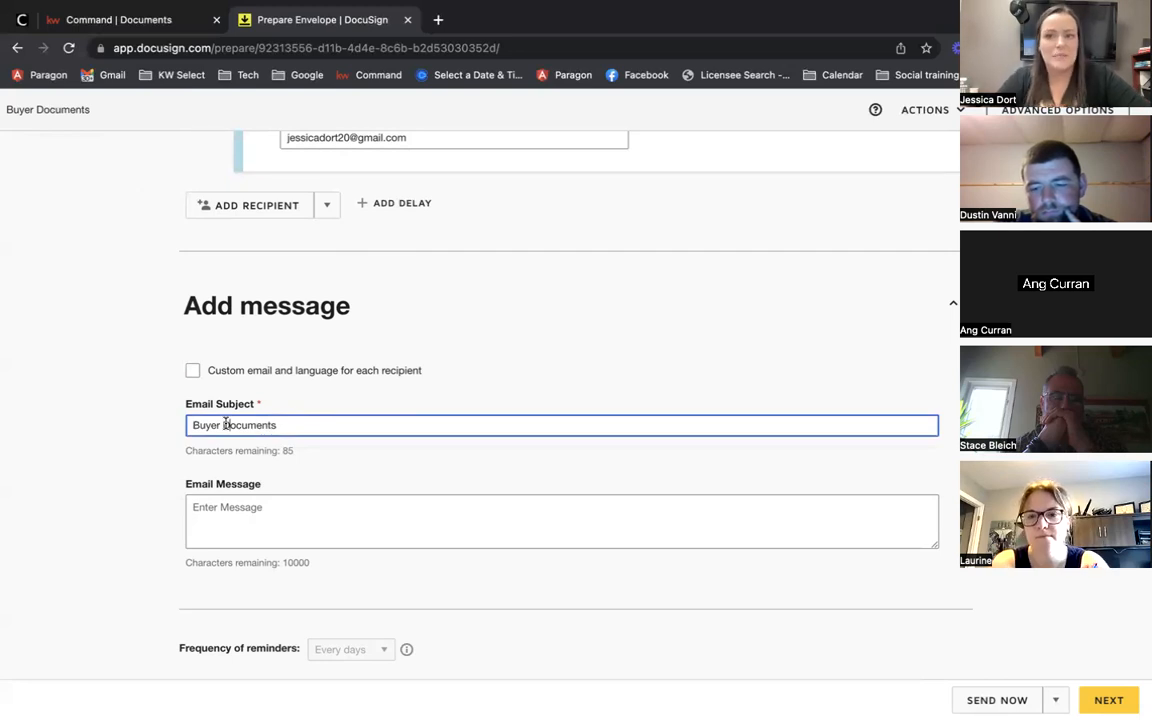
click(585, 343)
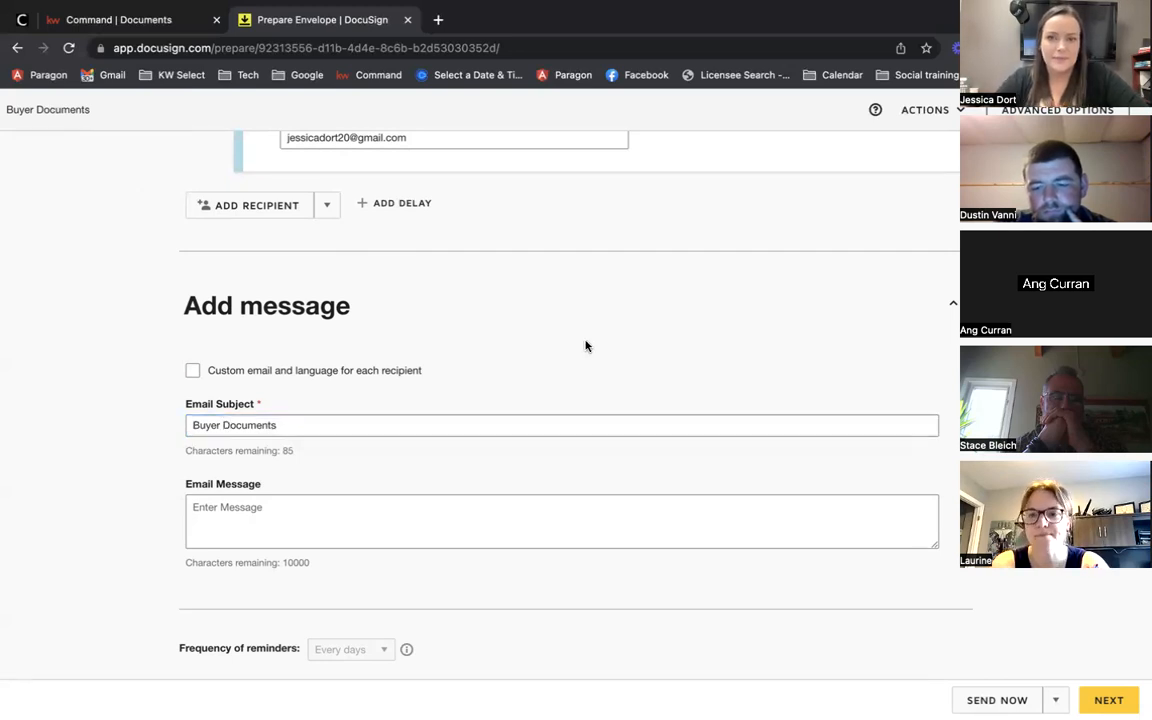
scroll(304, 358, down, 1)
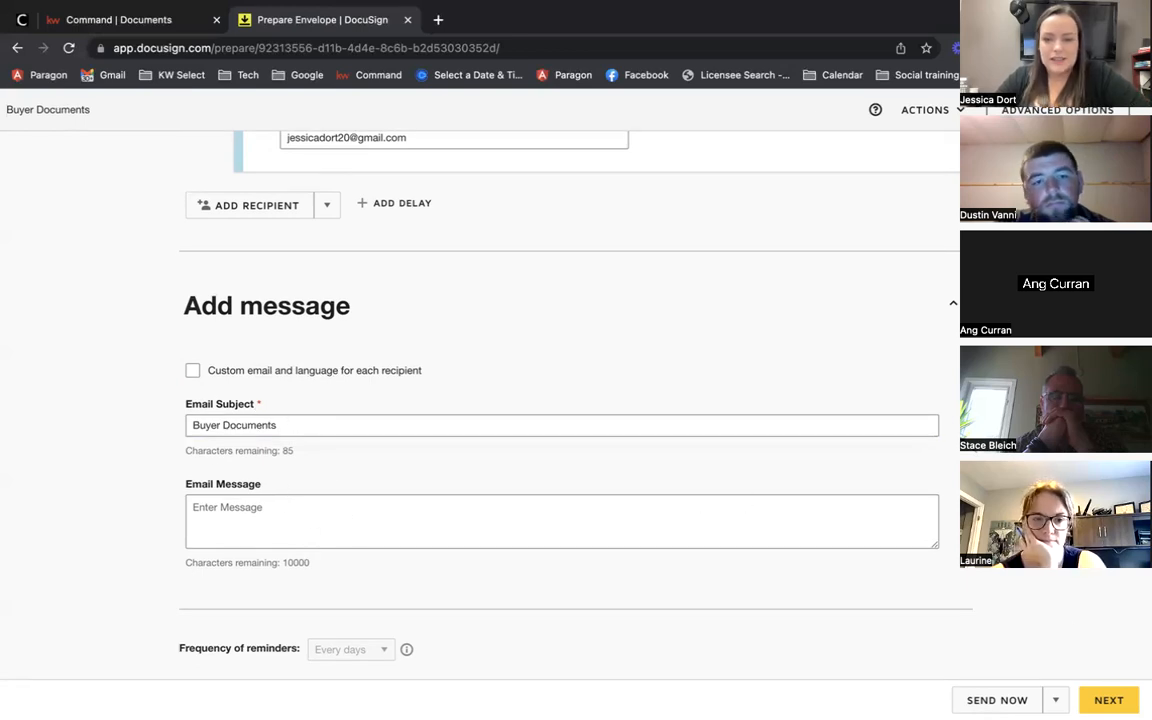
scroll(705, 501, up, 10)
scroll(520, 400, down, 8)
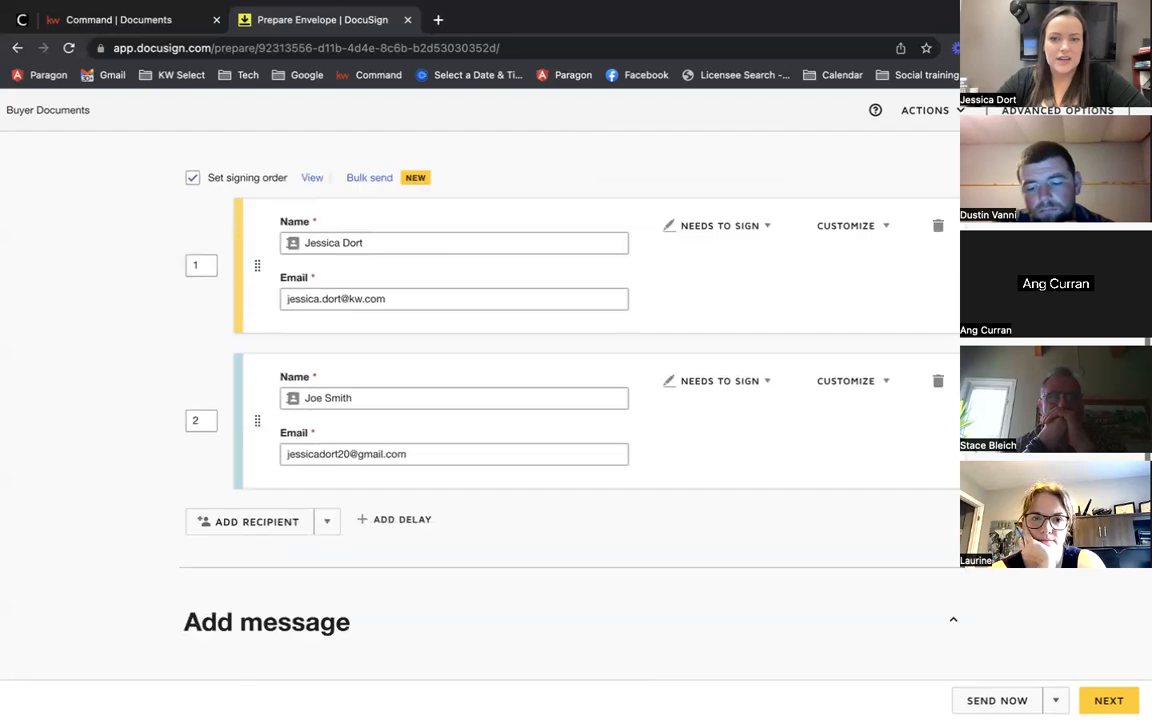
Step: Go to Add Fields, review page 1 of the brokerage agreement, and list the recipients
click(1109, 700)
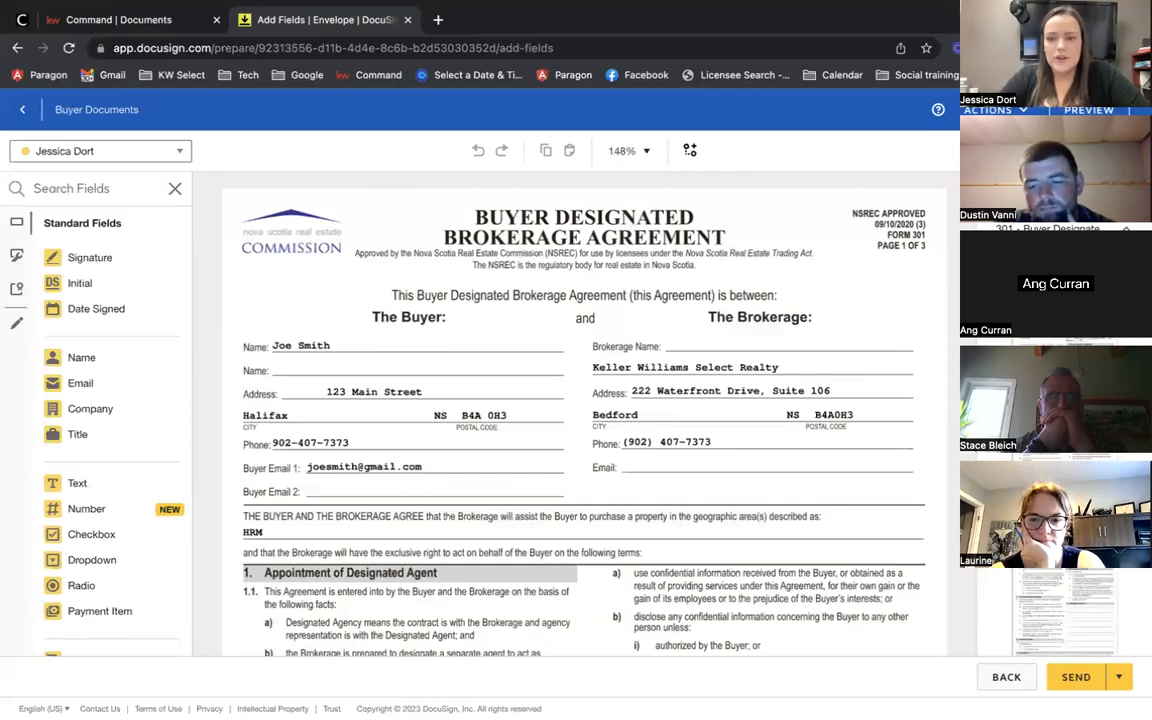
scroll(765, 347, down, 15)
scroll(765, 347, up, 10)
scroll(765, 347, up, 6)
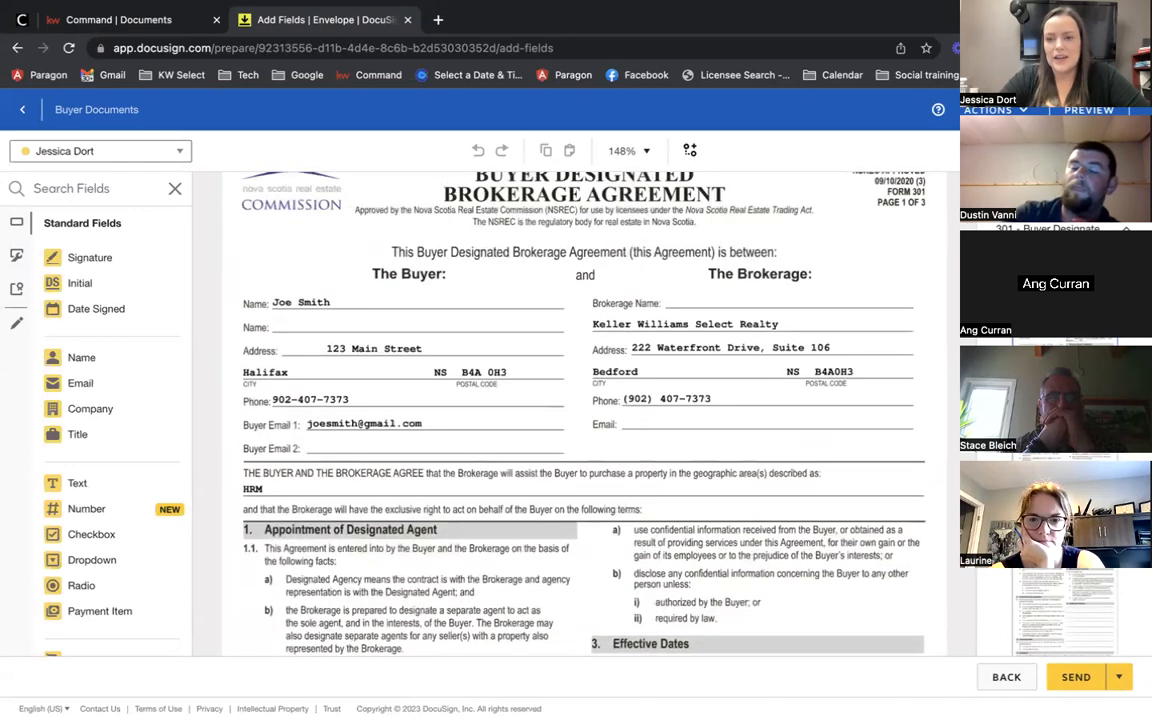
scroll(1117, 638, down, 3)
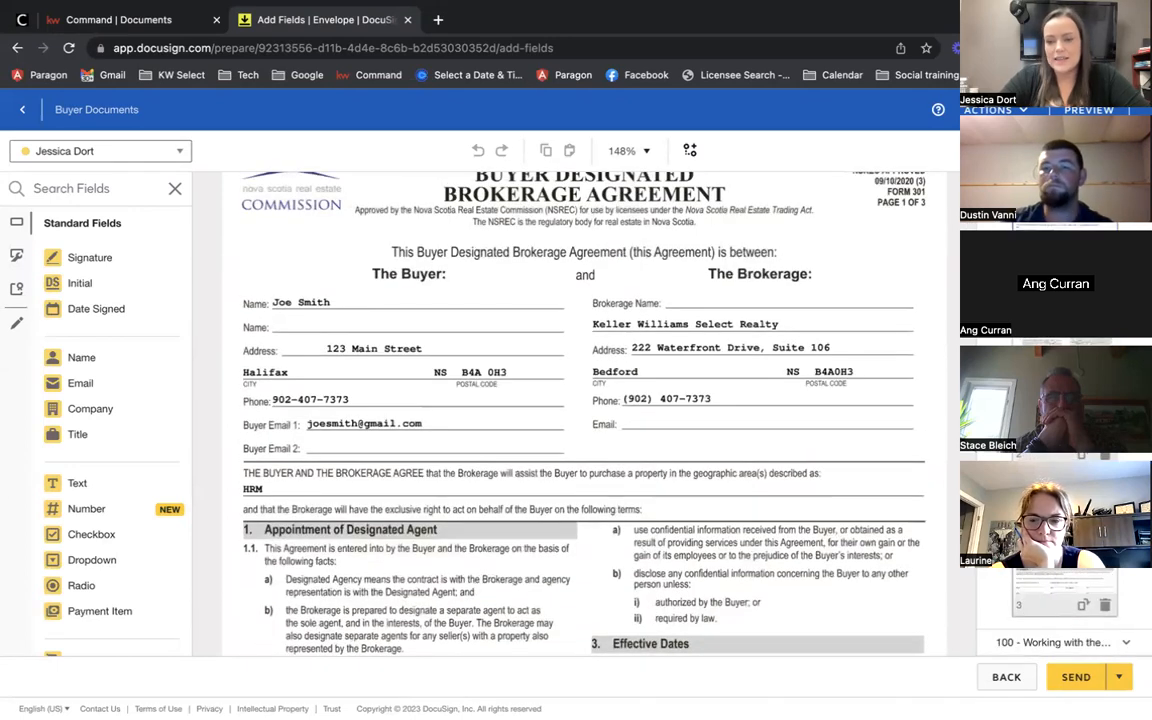
scroll(1093, 610, down, 5)
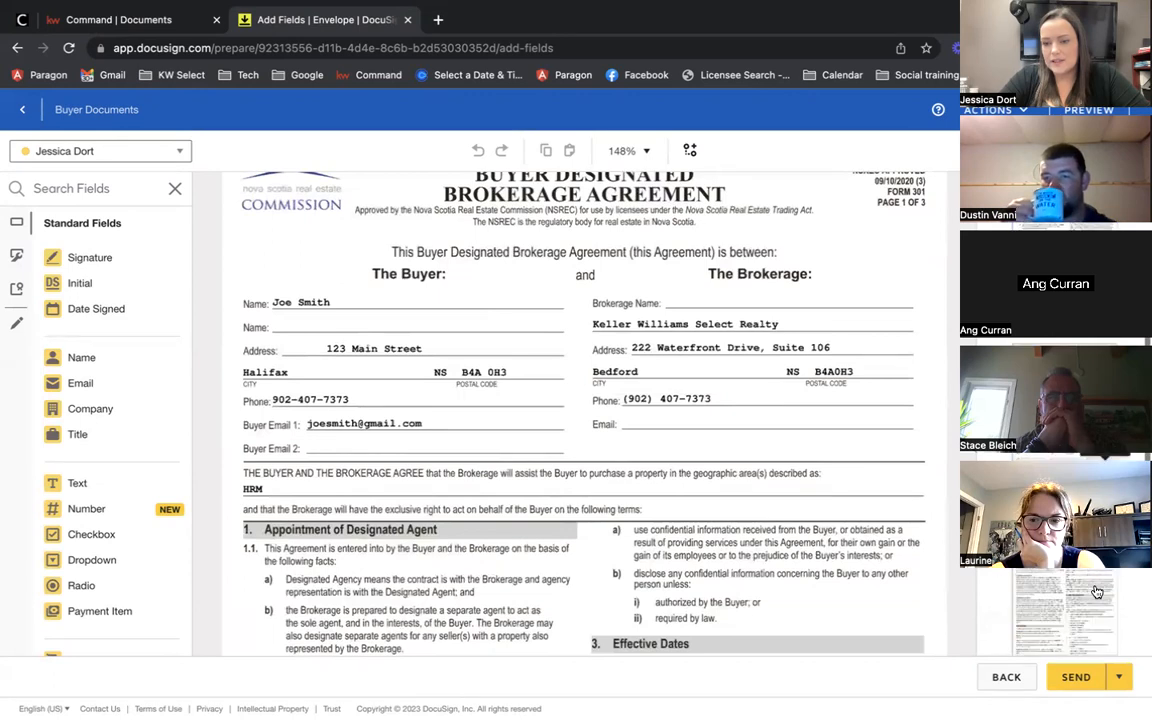
scroll(1095, 595, up, 5)
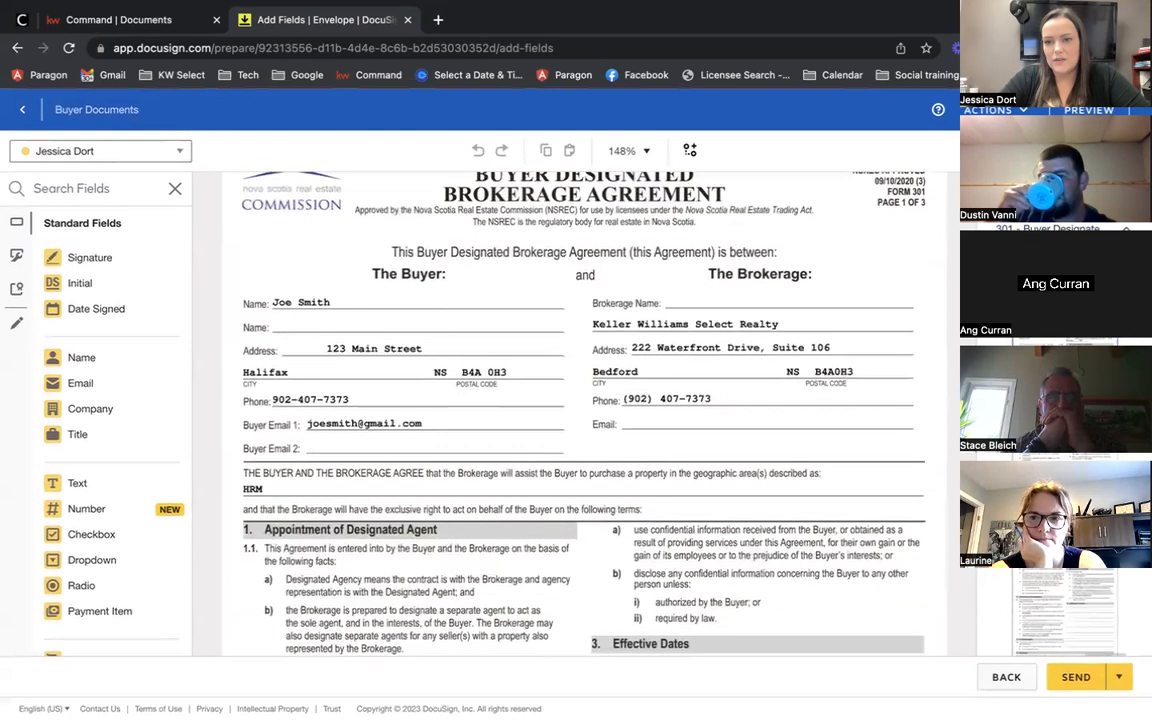
scroll(738, 432, up, 1)
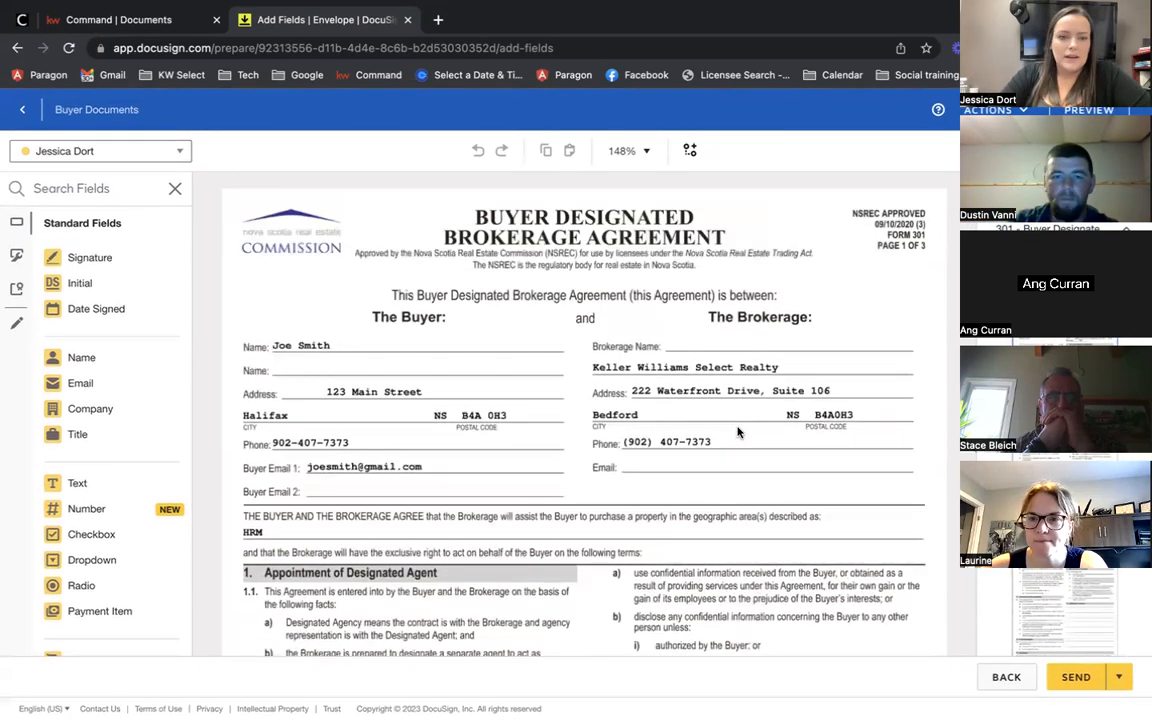
scroll(634, 447, down, 10)
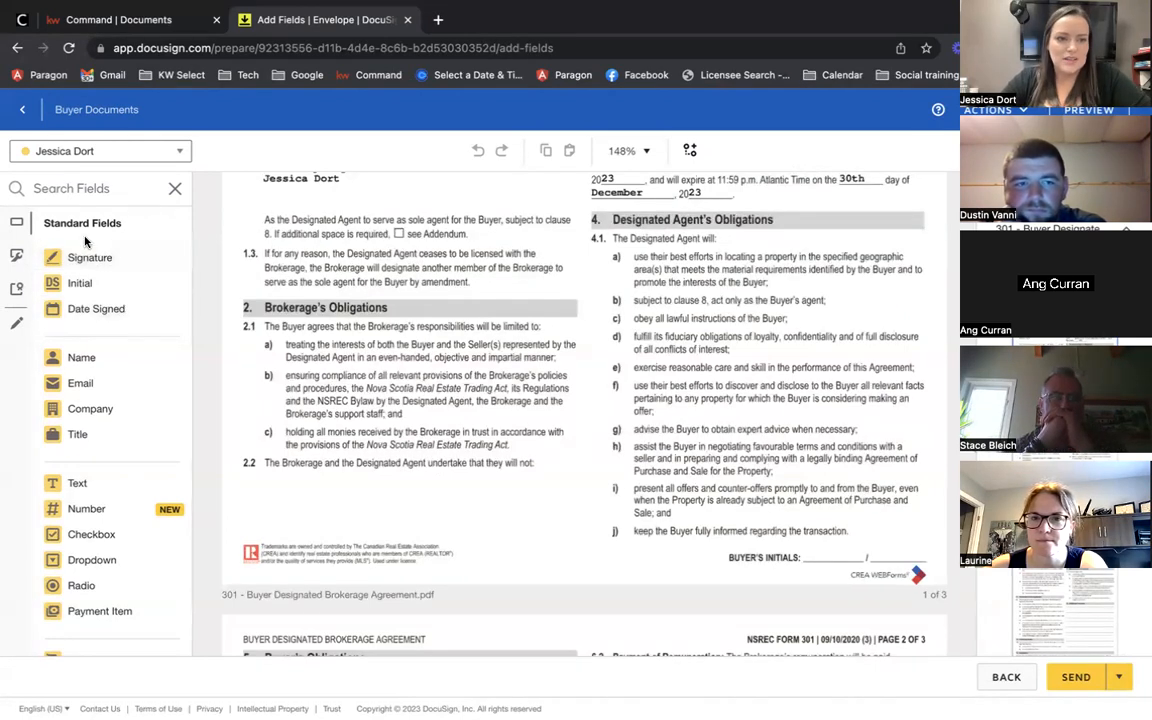
click(66, 157)
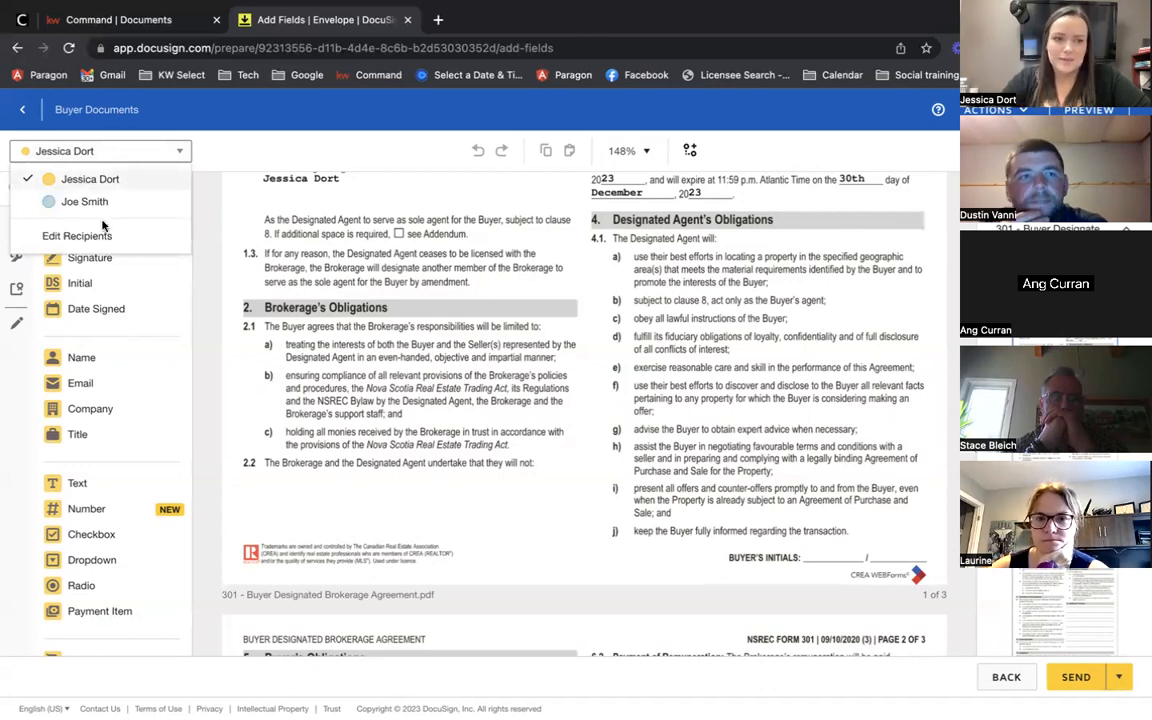
Step: Replace the agent's misplaced Initial field with a buyer Initial at page 1's BUYER'S INITIALS
click(345, 295)
drag(77, 283, 868, 514)
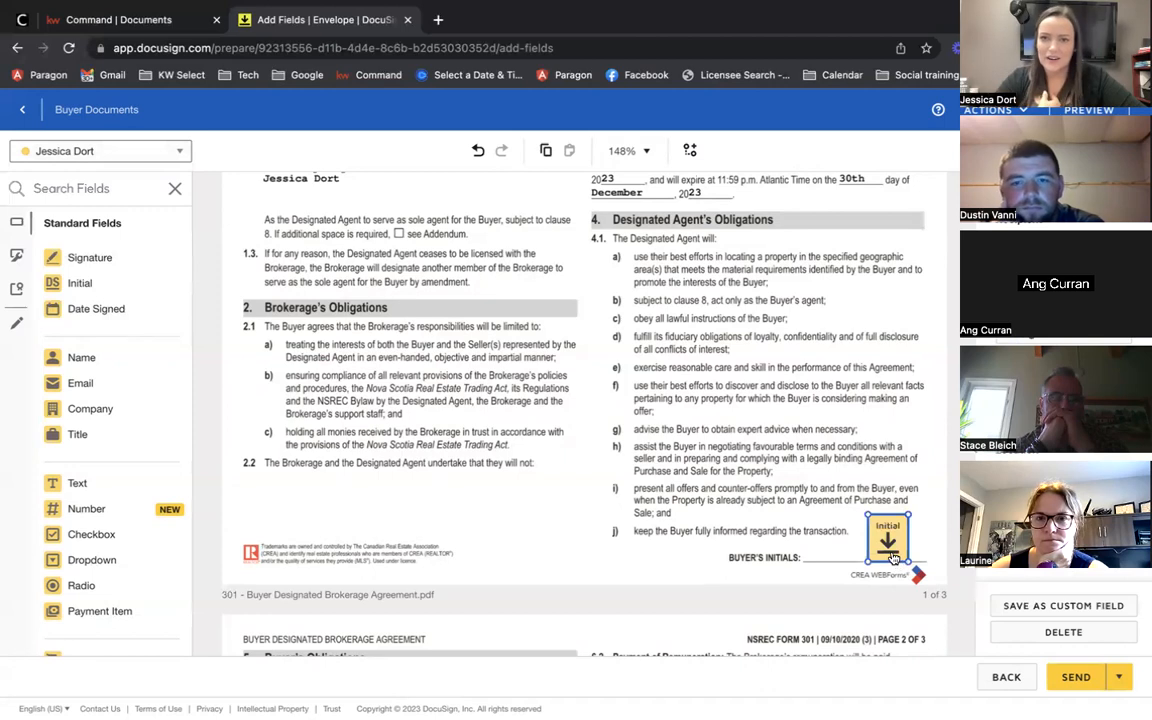
key(Delete)
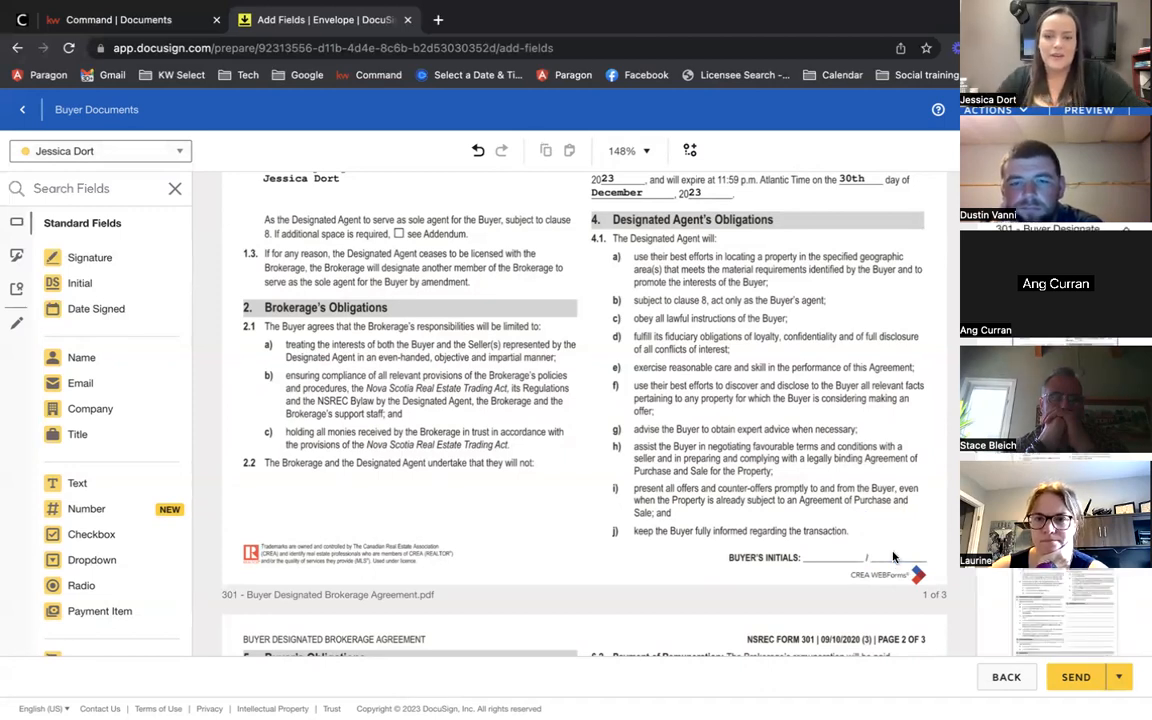
click(75, 152)
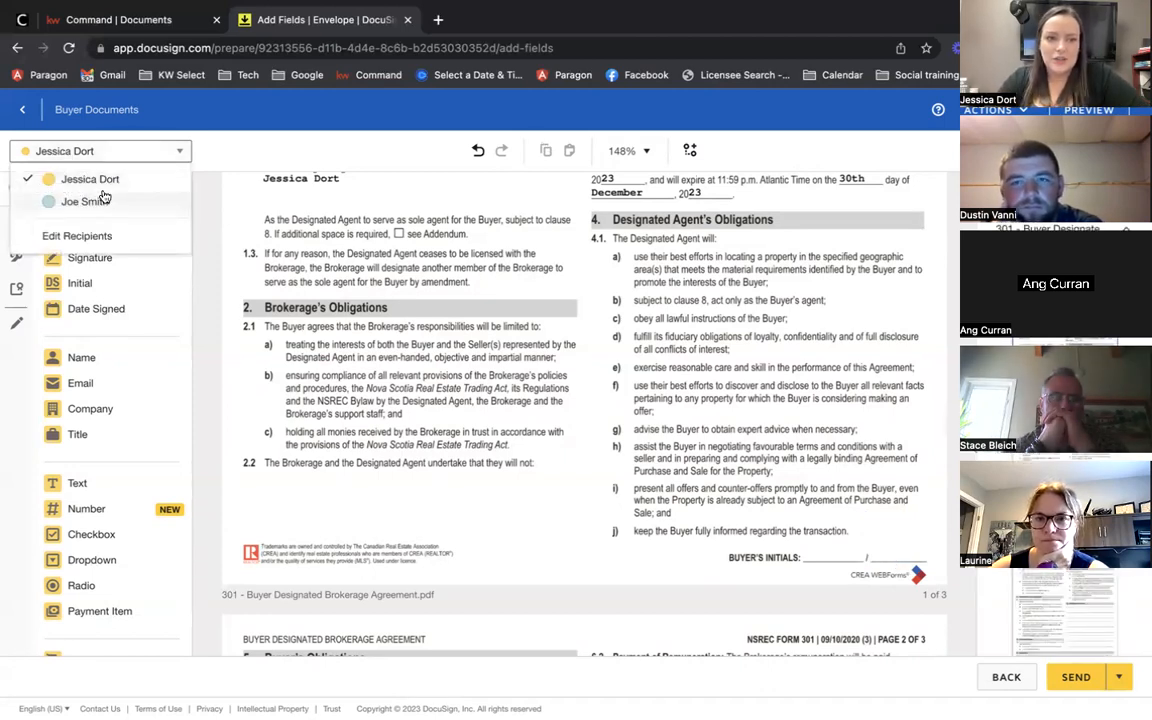
click(88, 201)
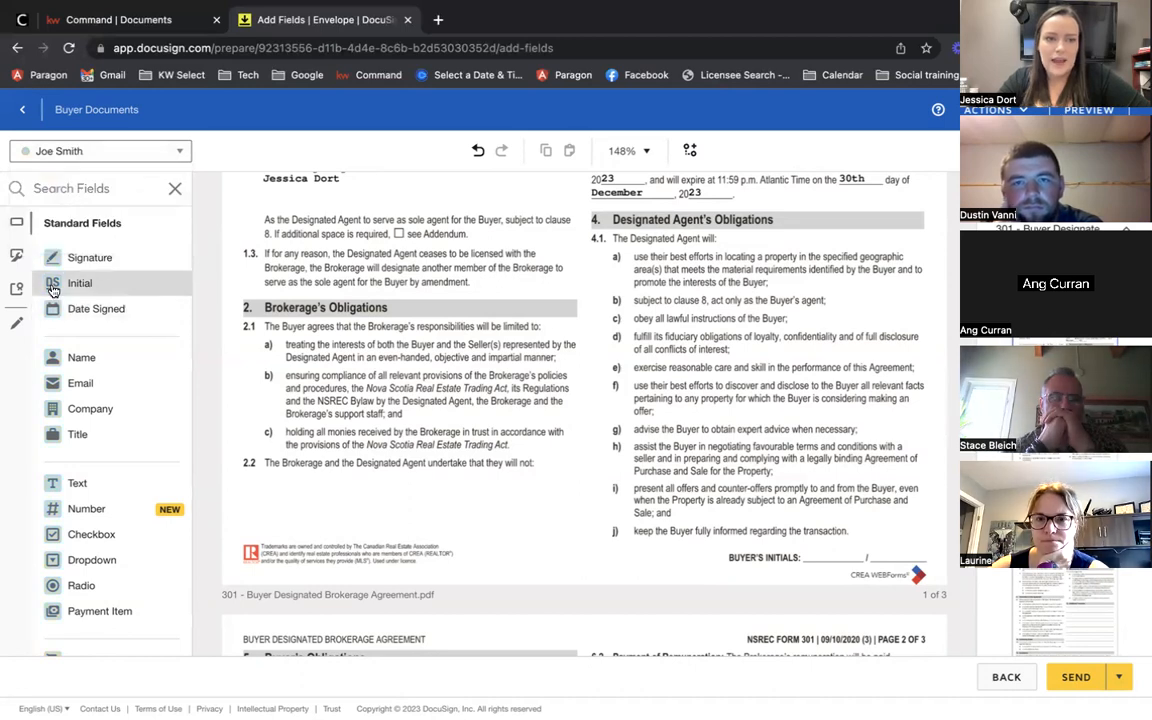
drag(80, 283, 876, 513)
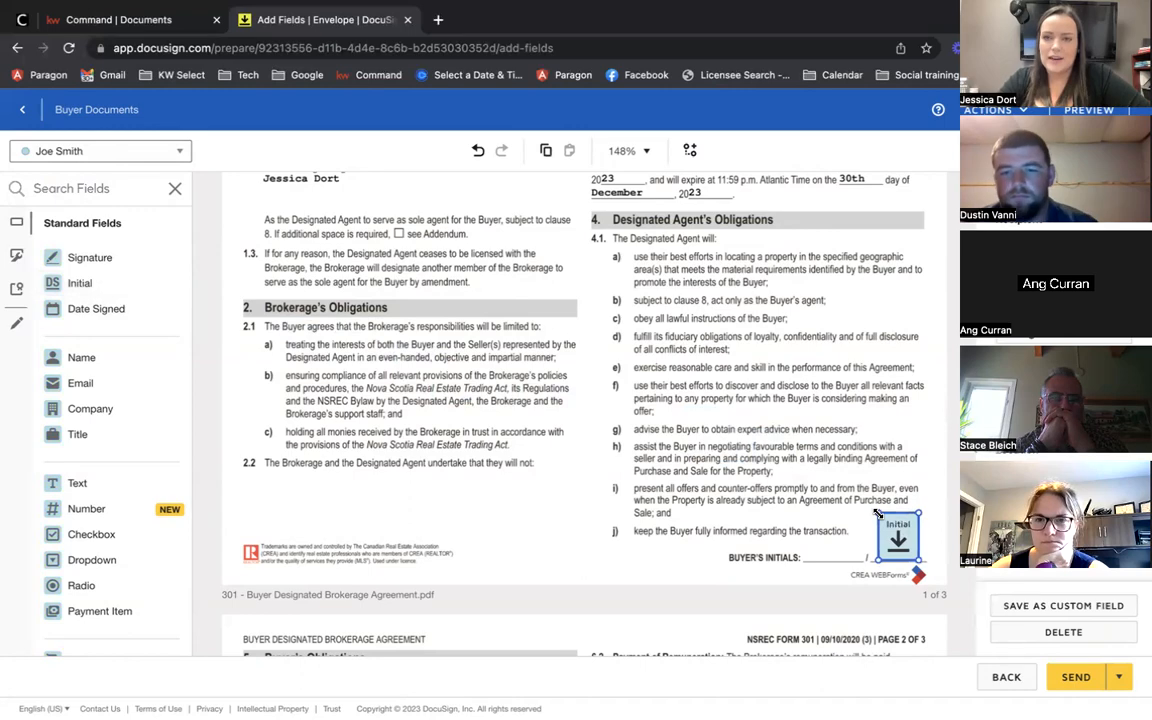
click(806, 513)
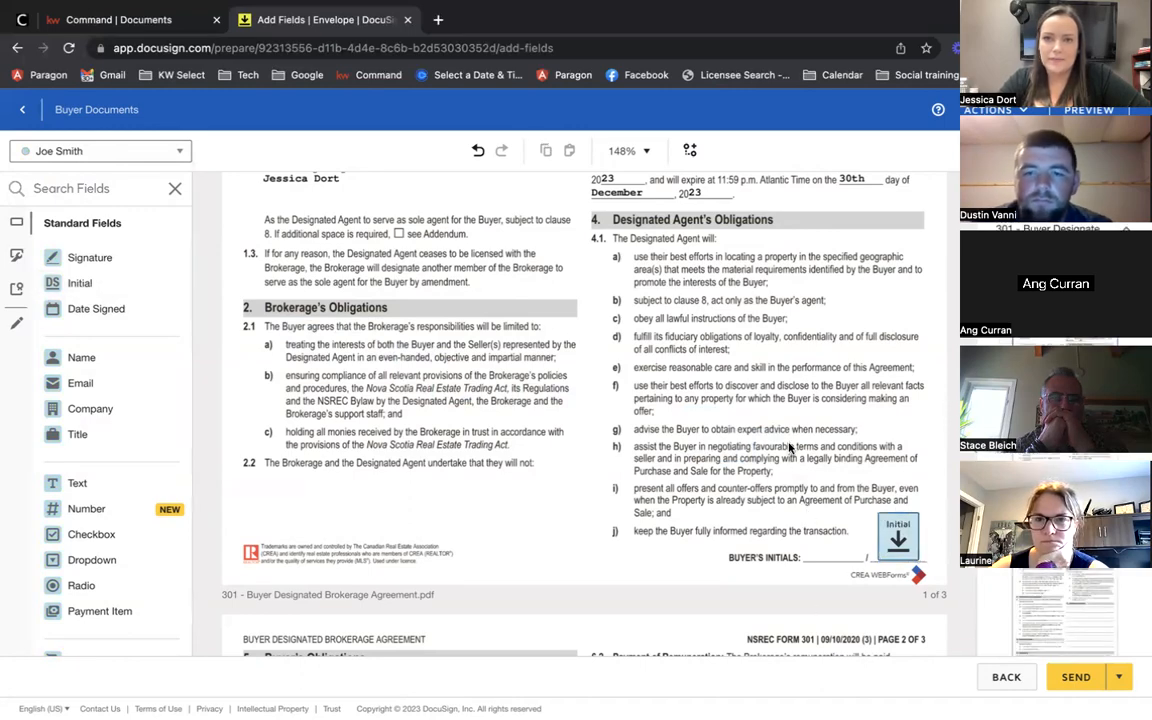
scroll(790, 449, down, 5)
scroll(790, 449, down, 20)
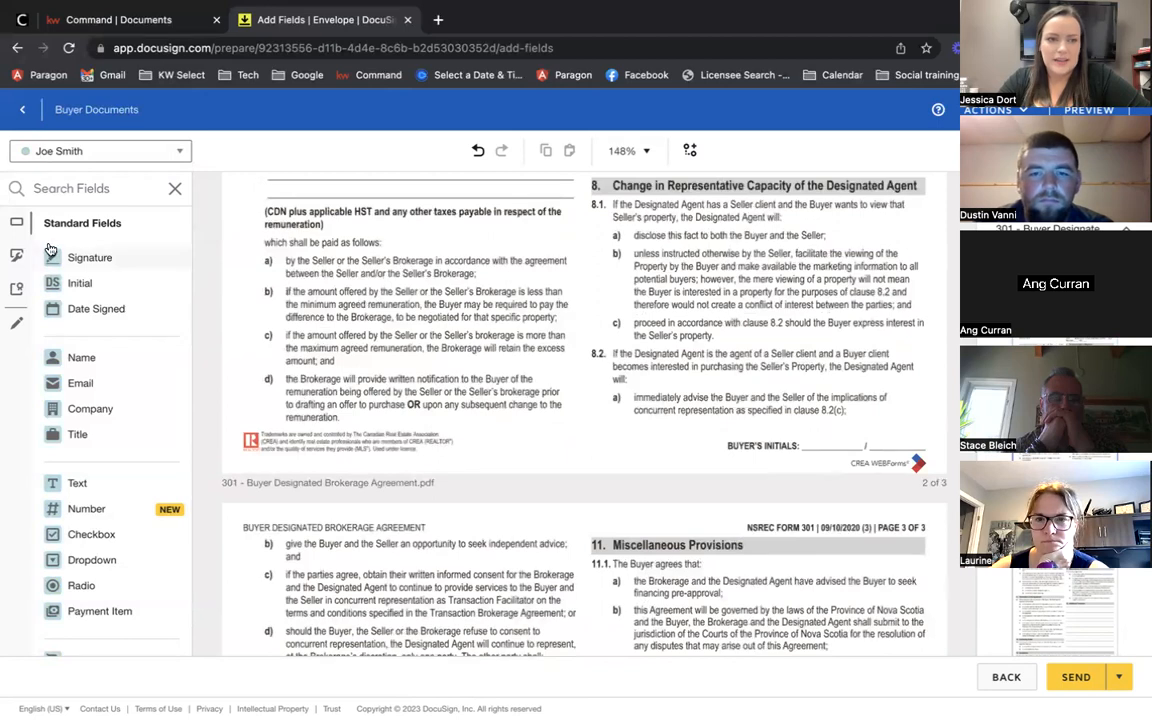
Step: Place the buyer's Initial on page 2, plus Signature and Date Signed on the Buyer line
drag(80, 283, 885, 418)
scroll(603, 517, down, 8)
scroll(603, 517, down, 9)
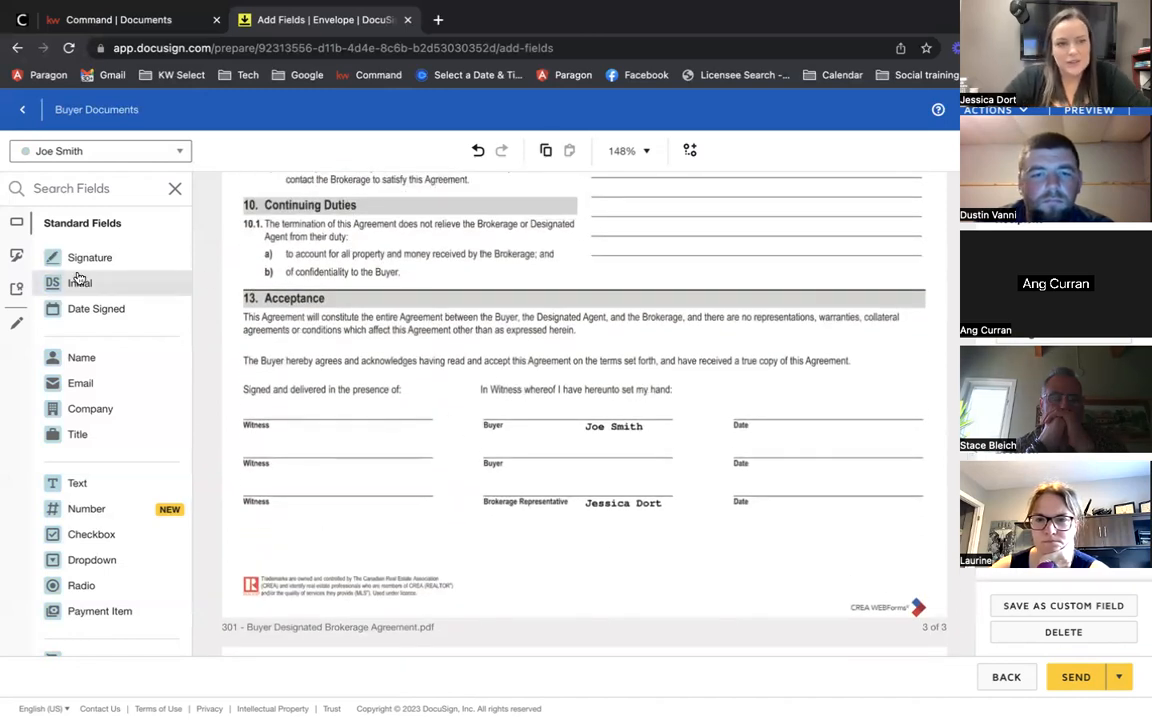
mouse_move(68, 260)
mouse_down()
mouse_move(185, 268)
mouse_move(505, 385)
mouse_move(542, 383)
mouse_move(510, 397)
mouse_up()
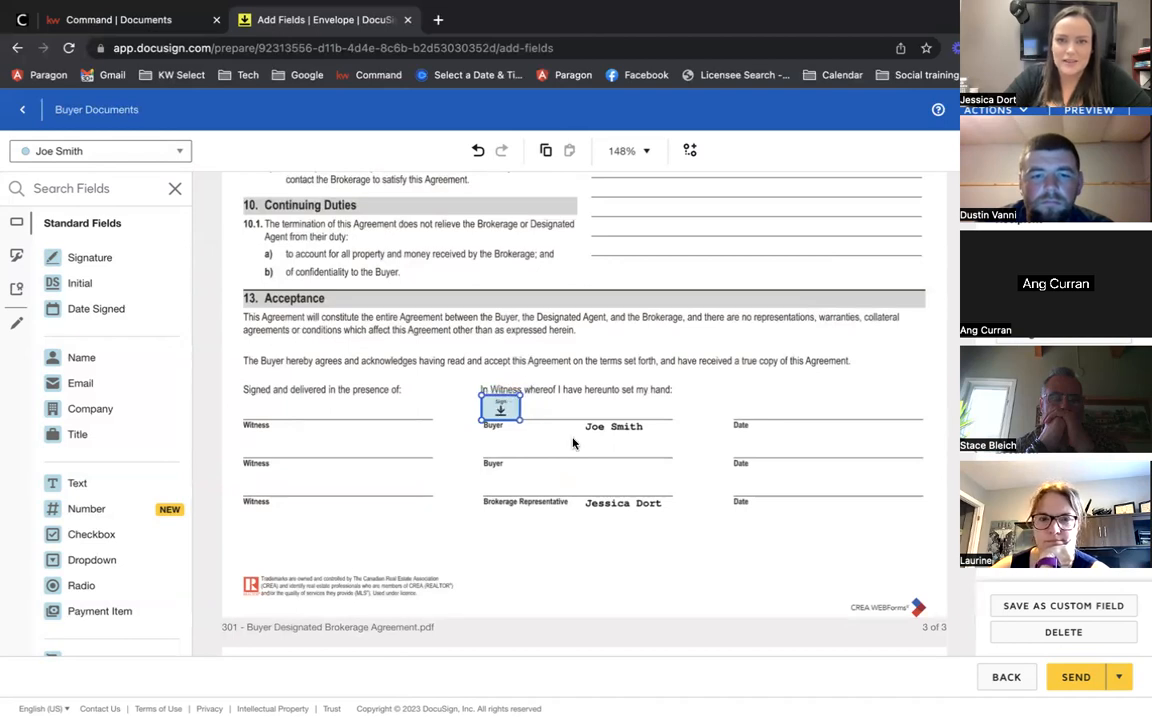
click(572, 444)
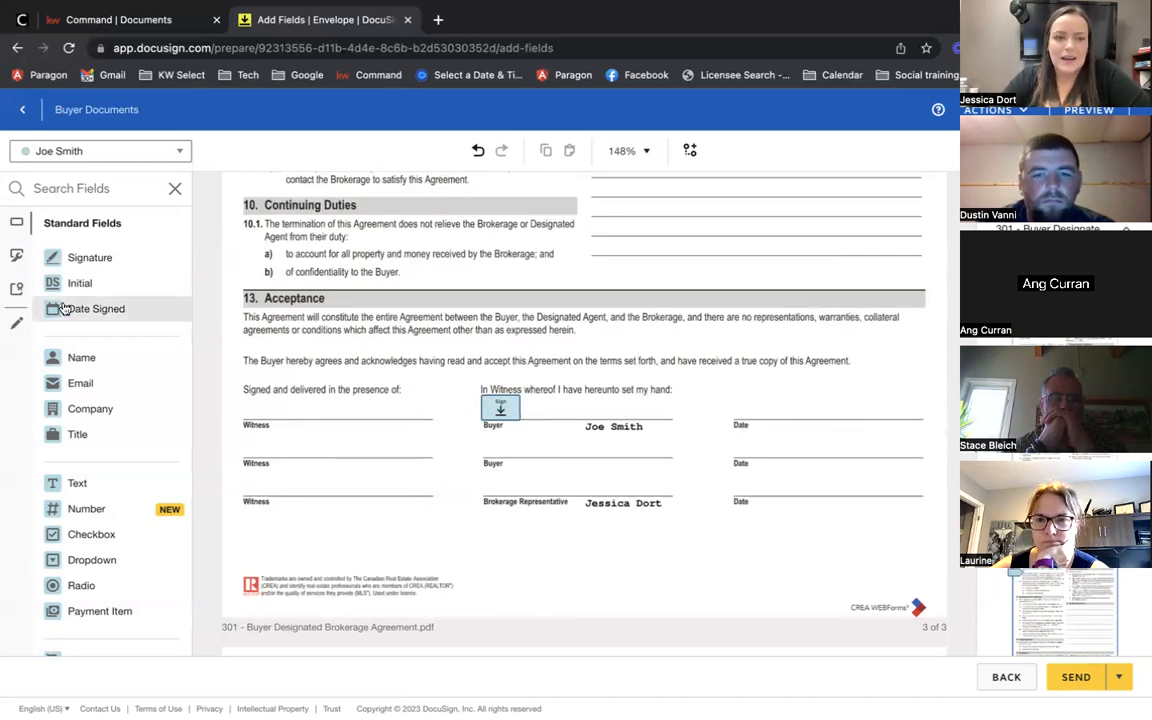
drag(90, 309, 735, 409)
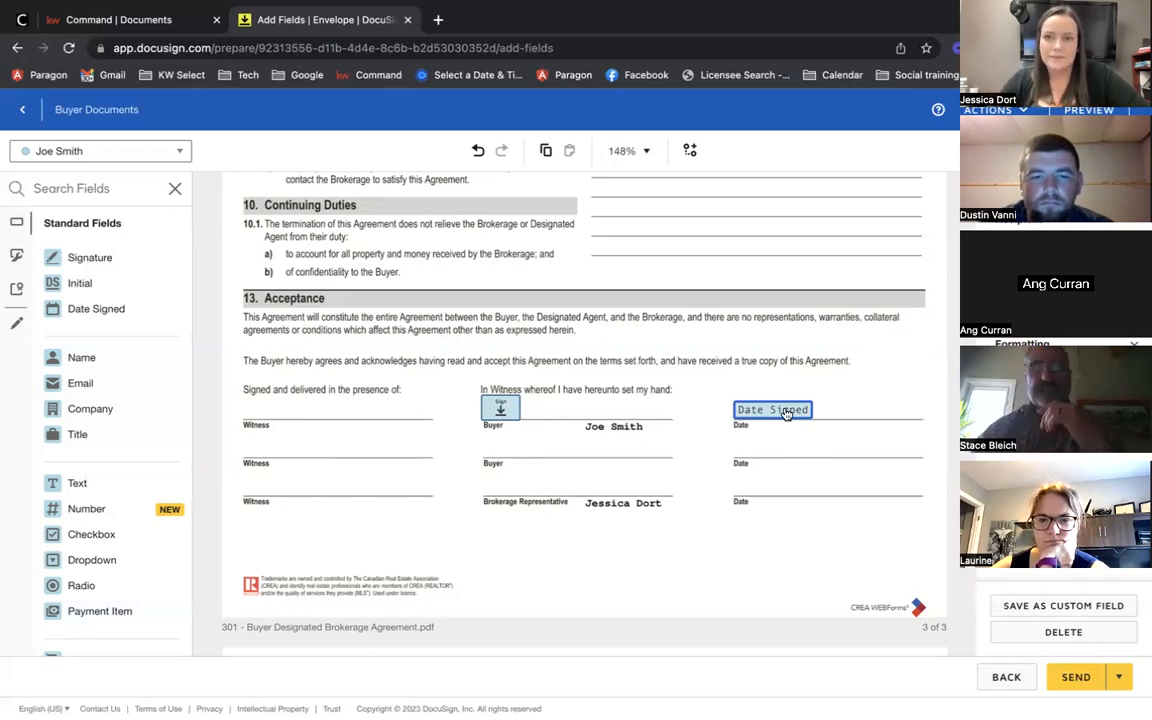
click(698, 461)
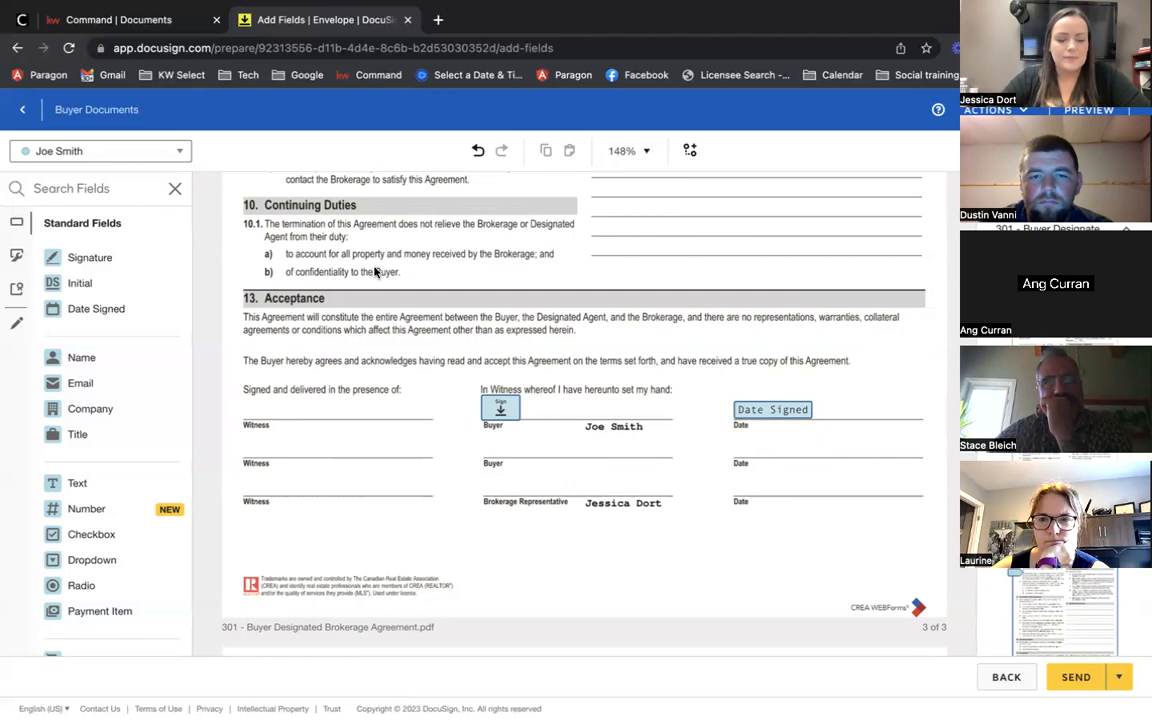
Step: Place the agent's Signature and Date Signed fields on the Brokerage Representative line
click(90, 148)
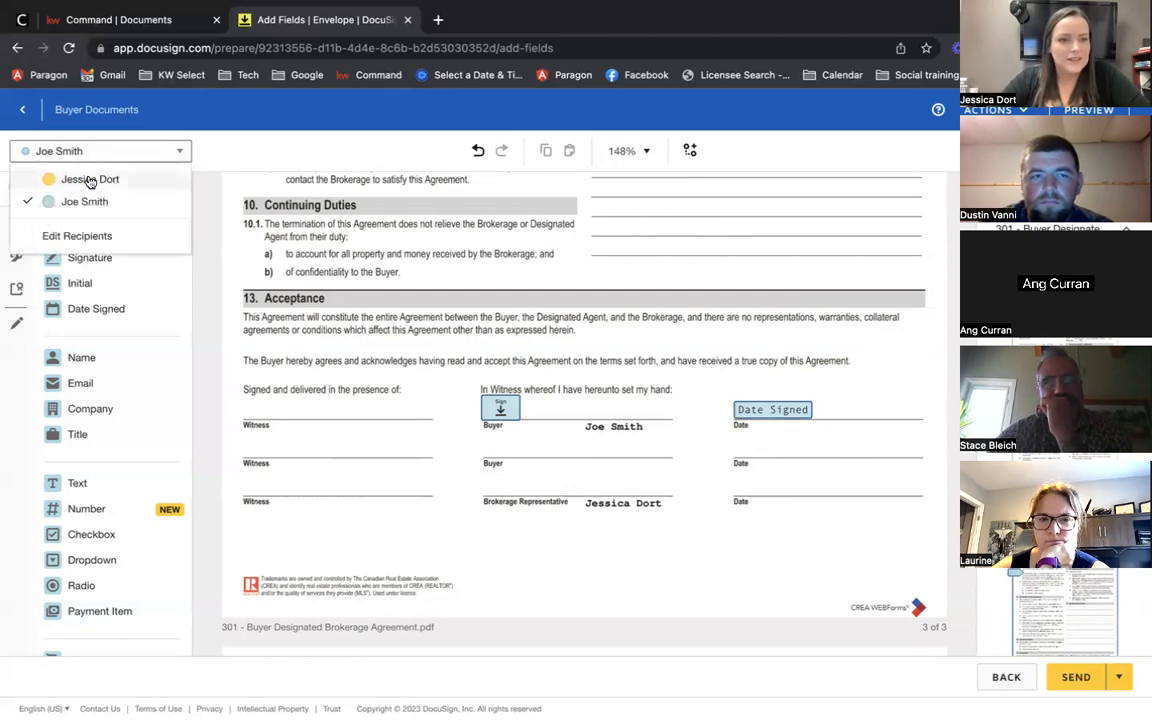
click(90, 180)
drag(82, 262, 484, 472)
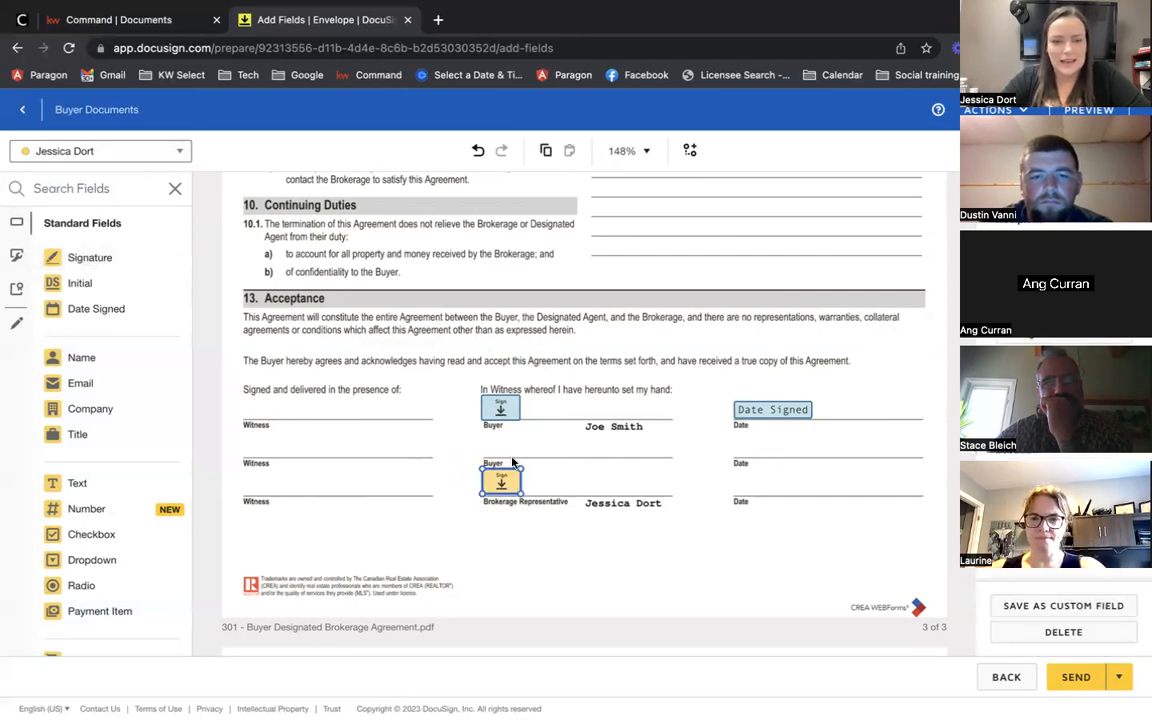
drag(68, 312, 737, 484)
click(606, 516)
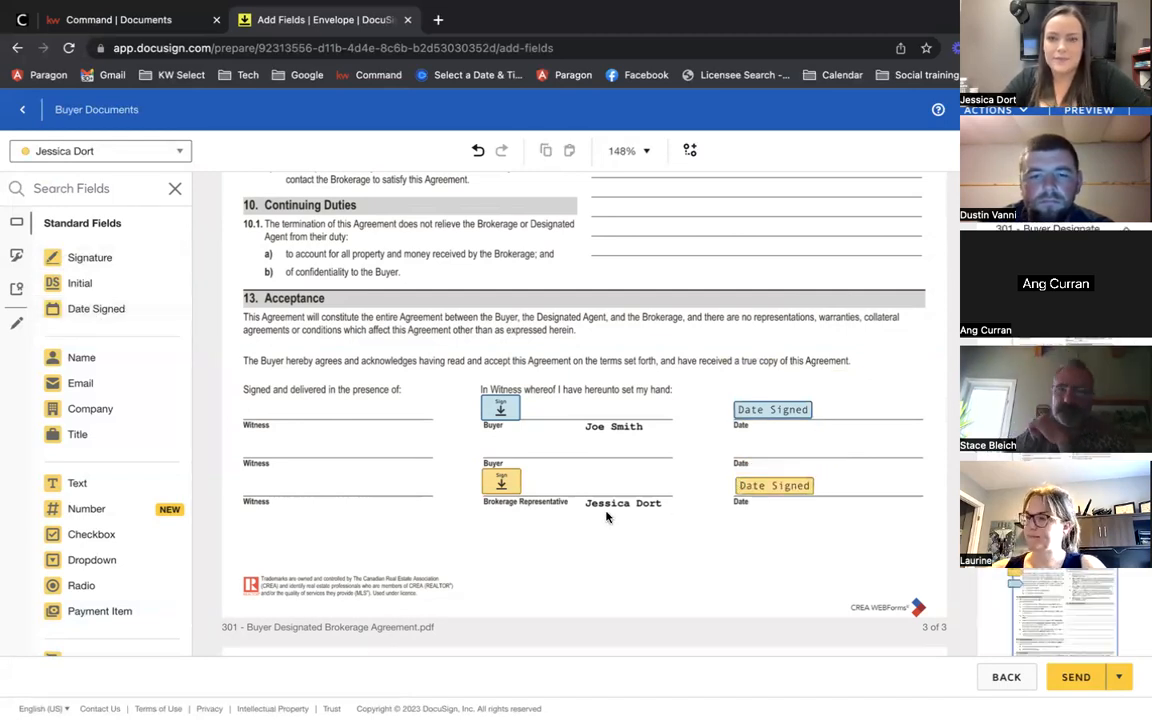
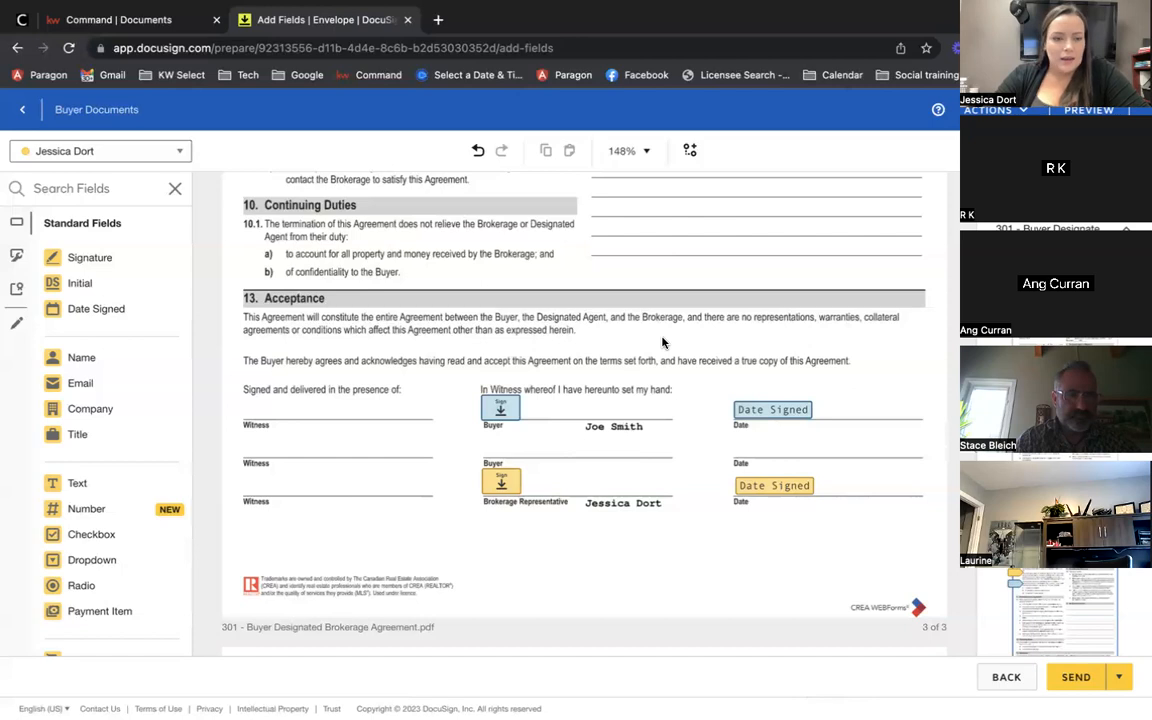
Step: Draw a line across section 10 with the pre-fill tools, then delete it
click(14, 325)
click(77, 385)
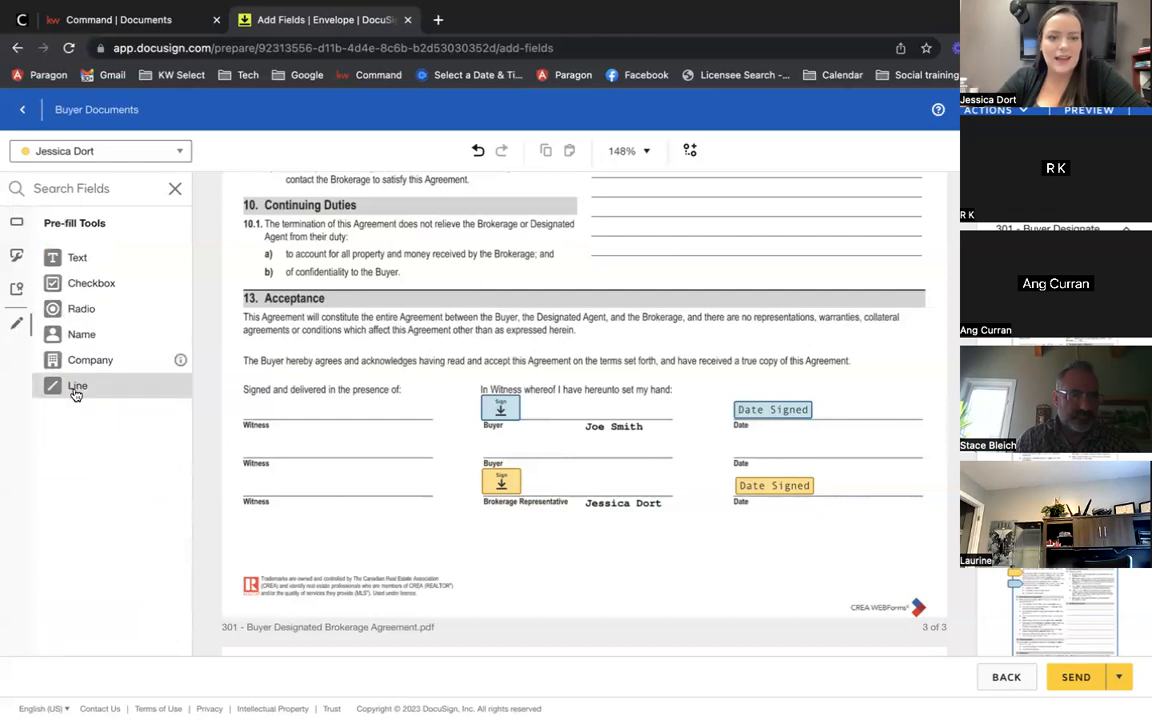
mouse_move(237, 202)
mouse_down()
mouse_move(527, 249)
mouse_move(578, 270)
mouse_up()
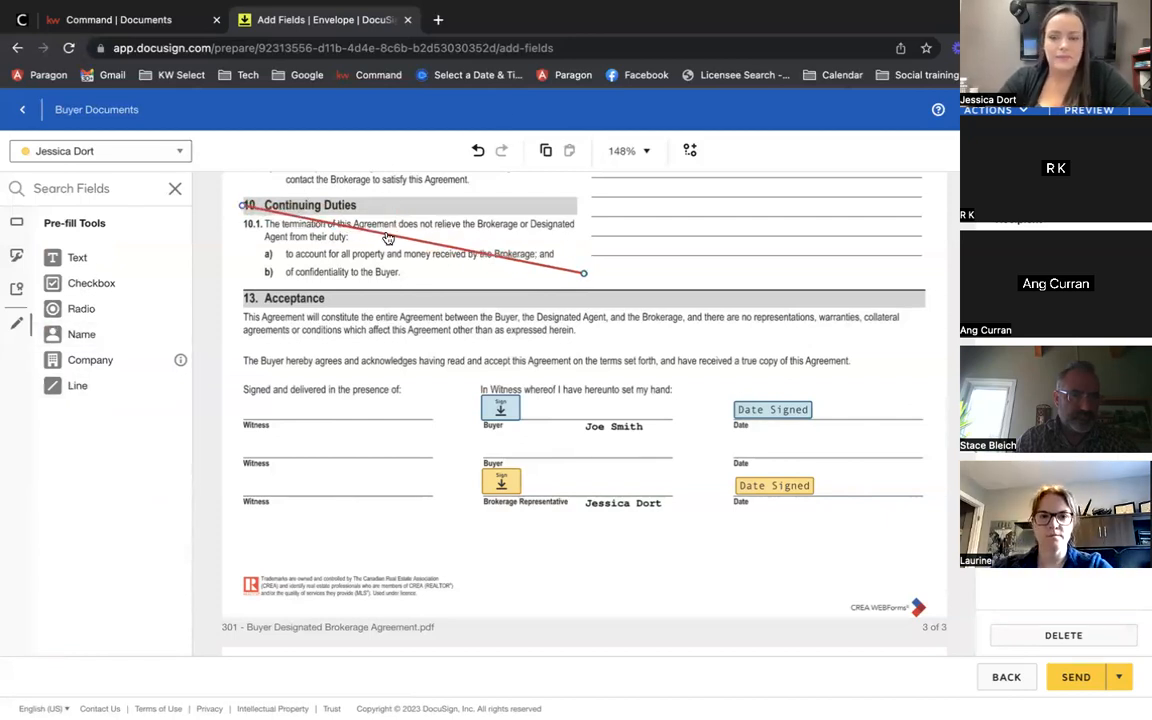
key(Delete)
Step: Place a text field under Additional Provisions and stretch it across the whole line
click(14, 218)
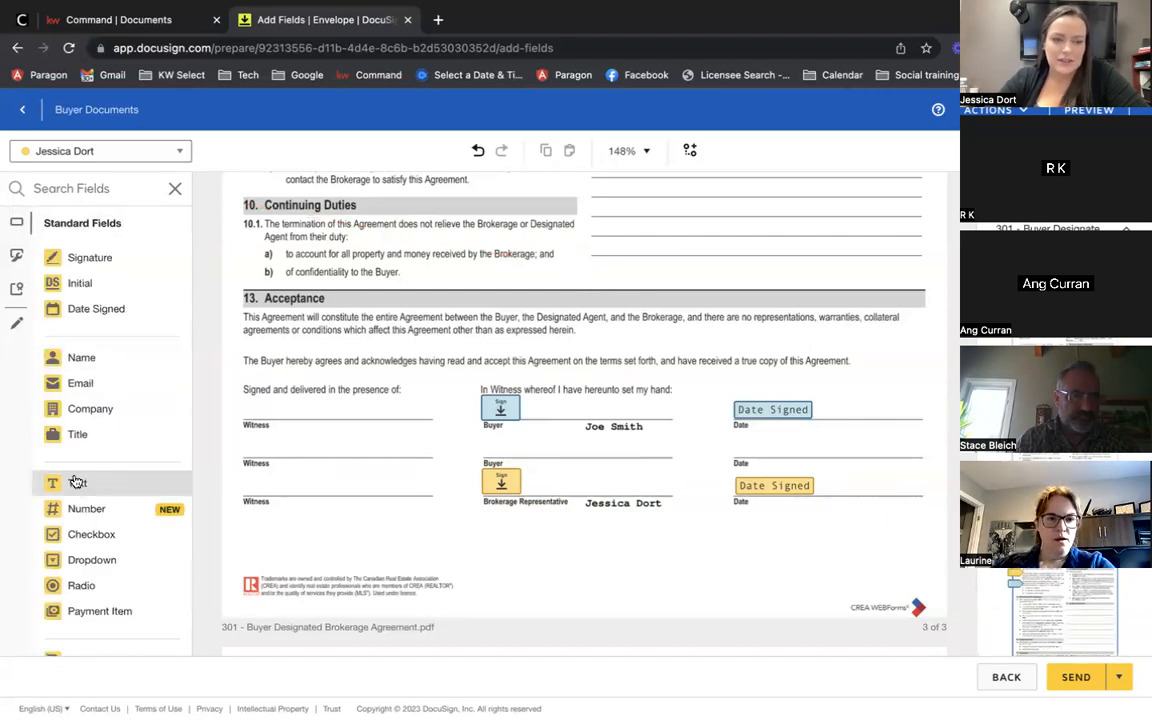
scroll(448, 430, up, 1)
scroll(448, 430, up, 2)
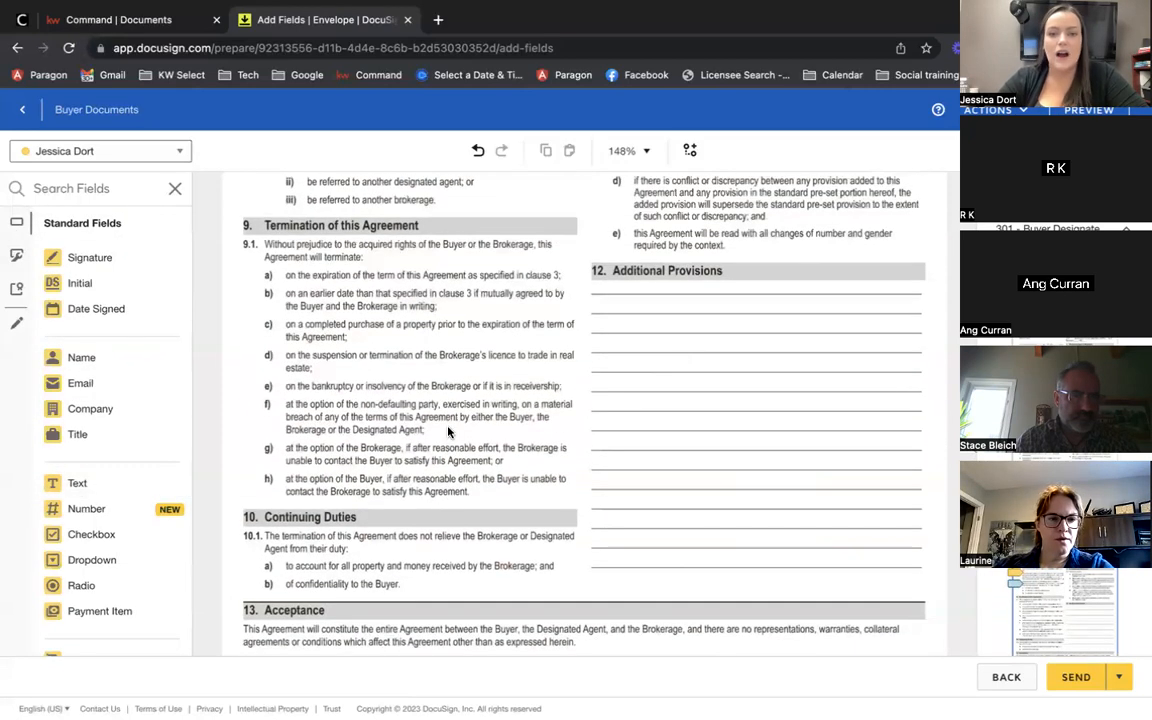
drag(77, 486, 591, 301)
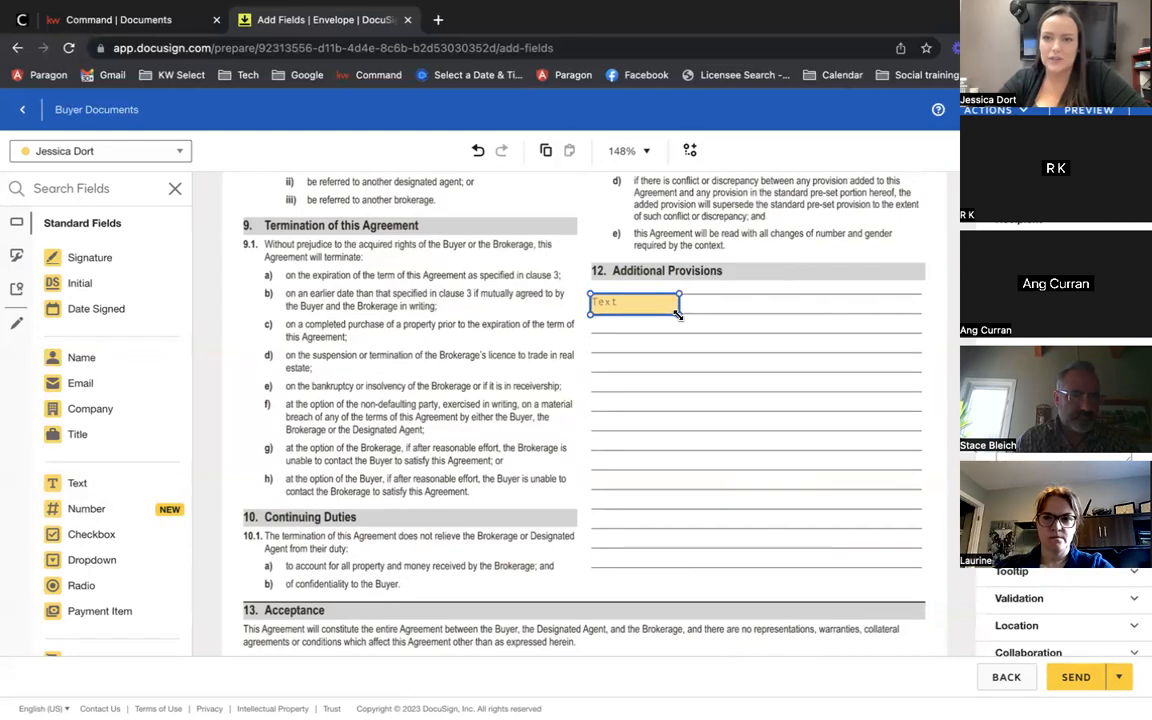
drag(700, 315, 918, 334)
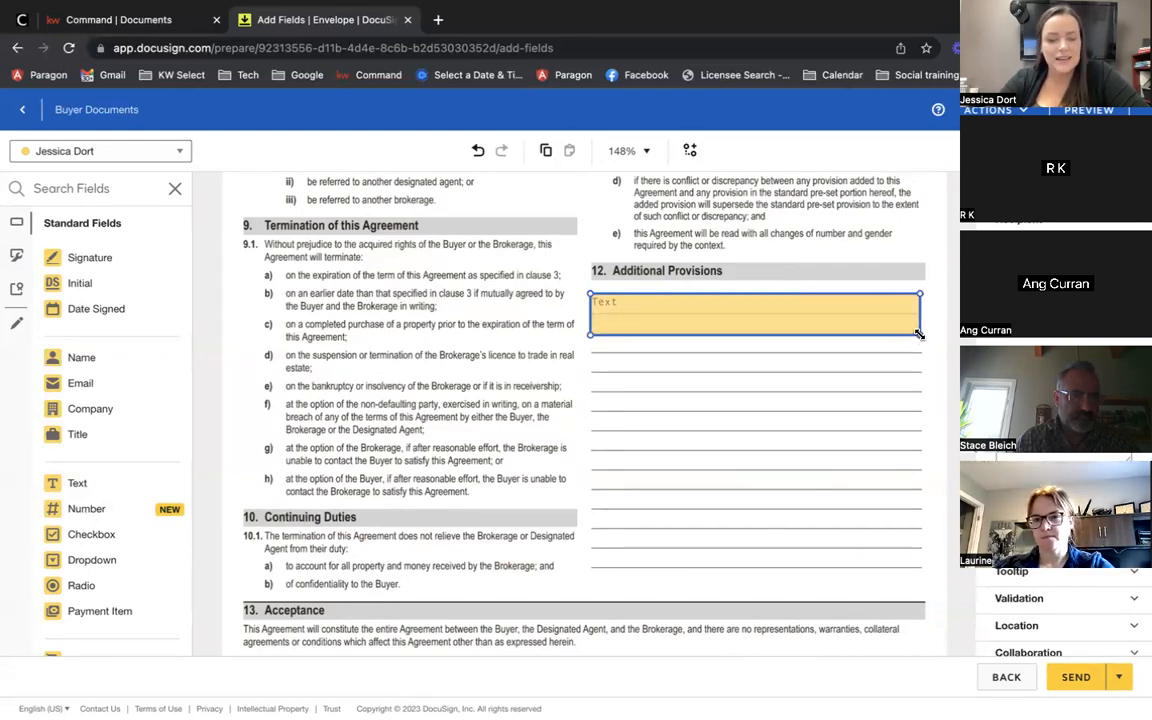
click(763, 461)
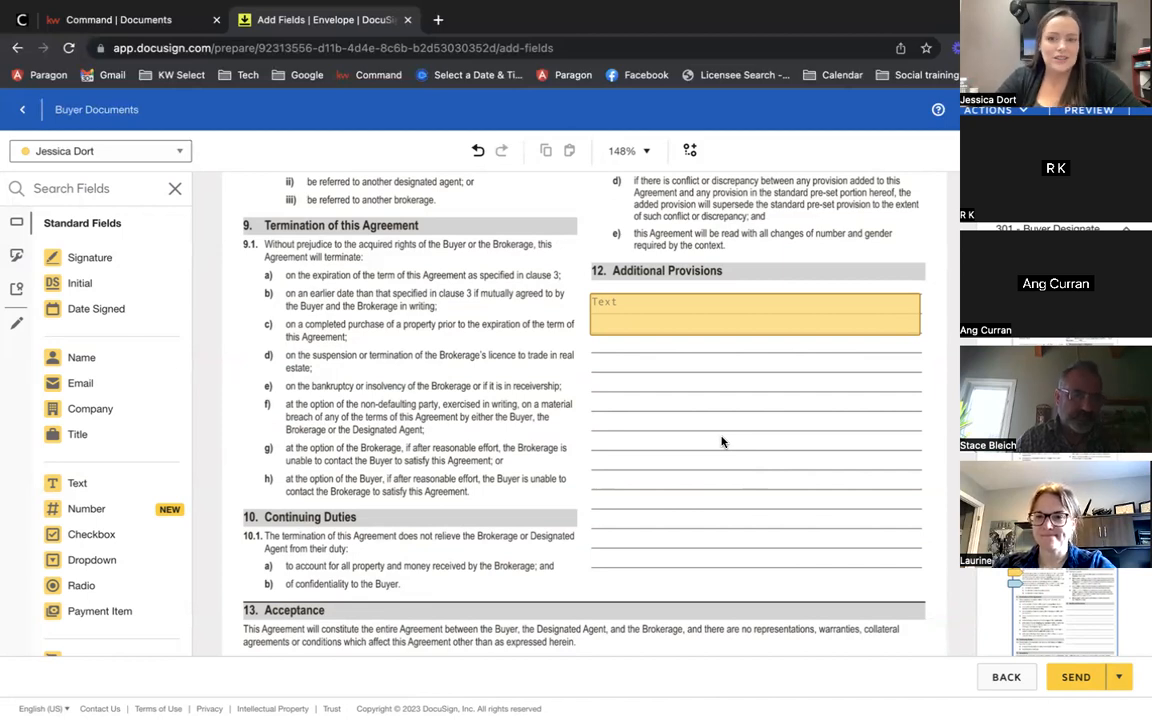
Step: Nudge the Additional Provisions text field into position, then delete it
scroll(722, 441, up, 5)
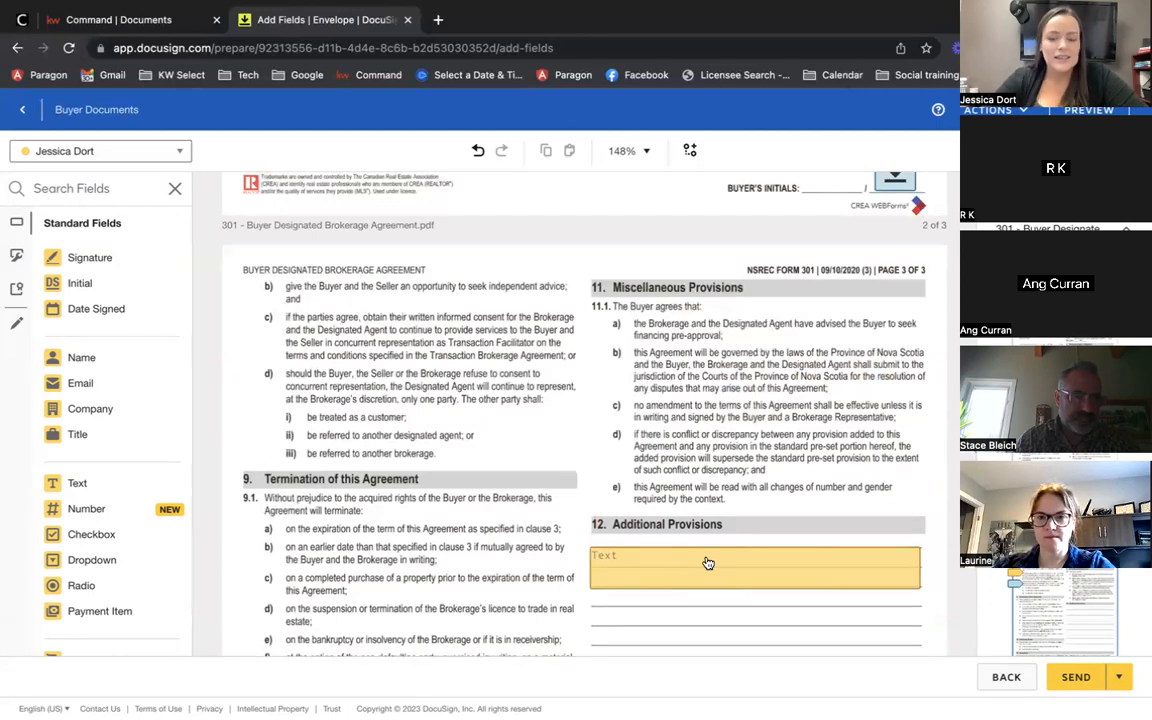
mouse_move(637, 588)
mouse_down()
mouse_move(632, 573)
mouse_move(635, 589)
mouse_up()
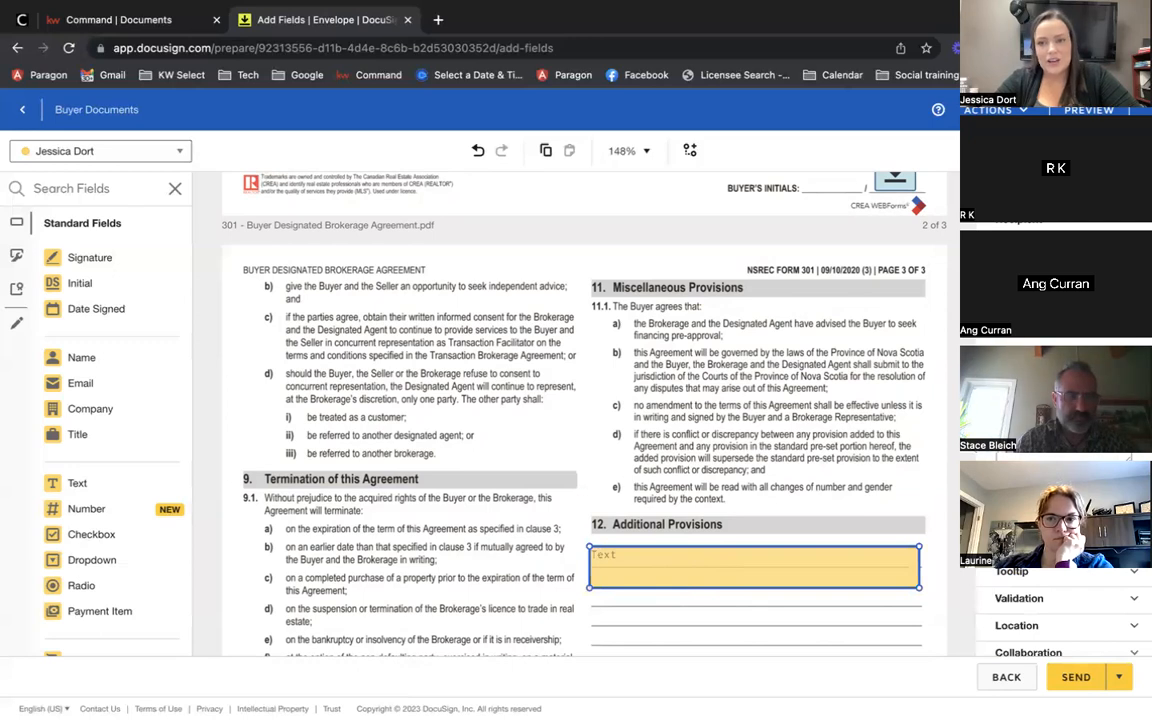
click(753, 442)
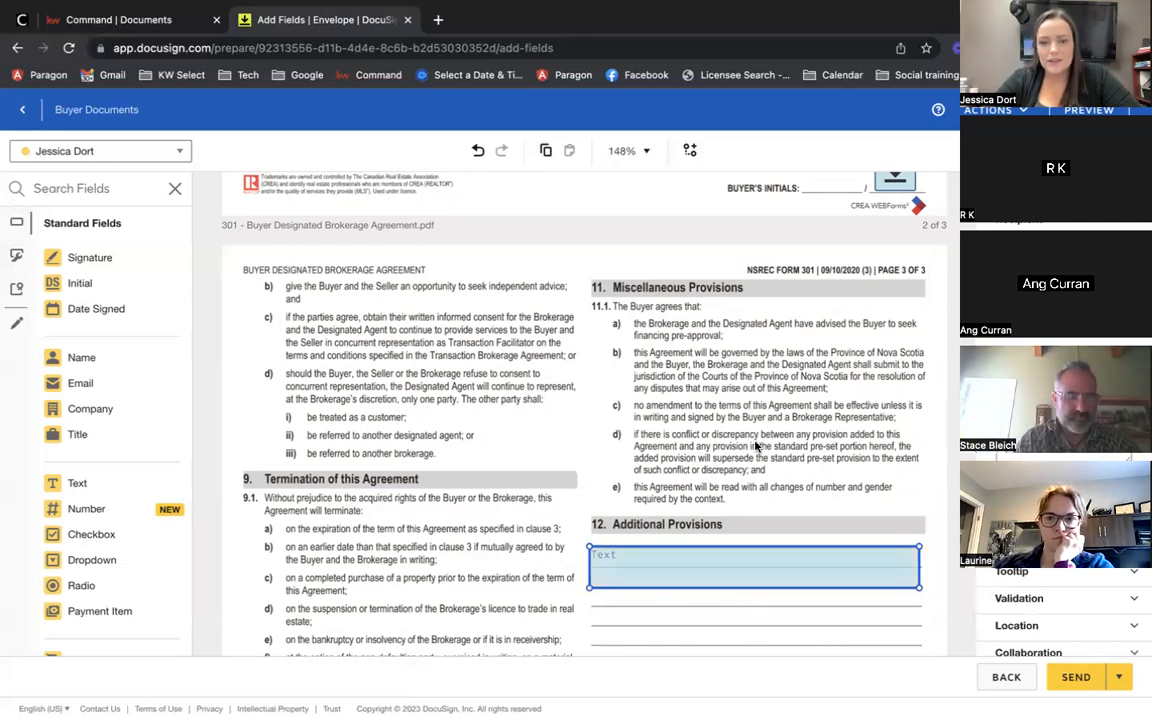
click(650, 585)
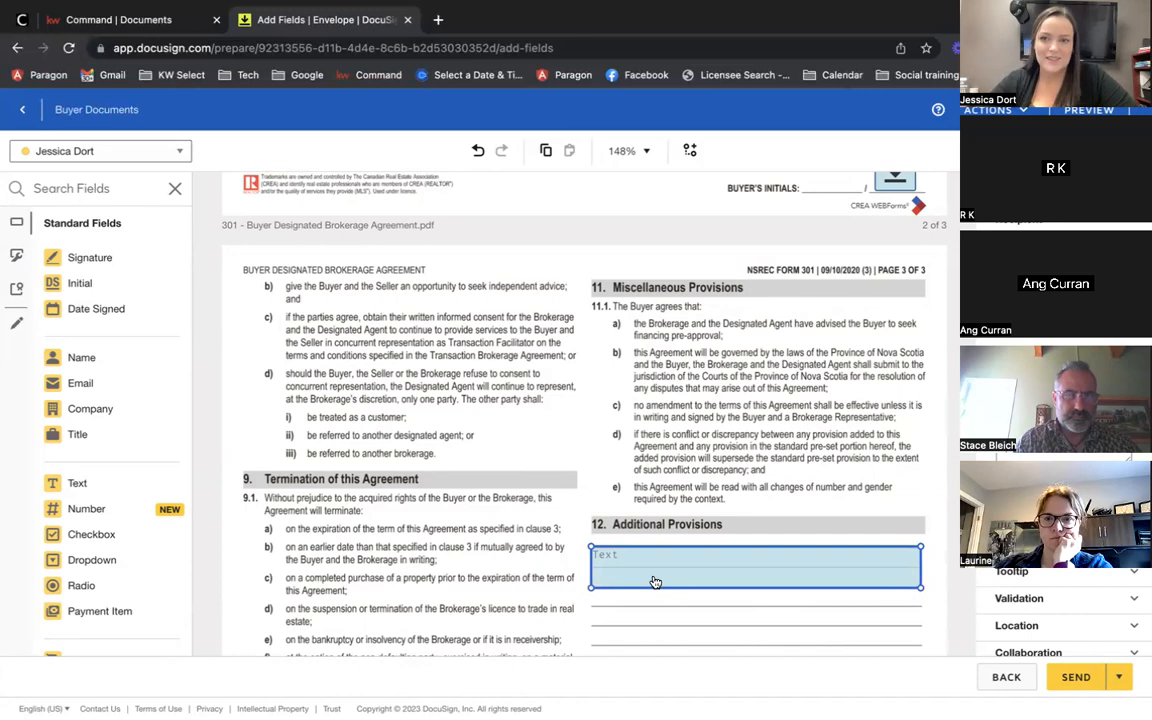
drag(637, 578, 632, 579)
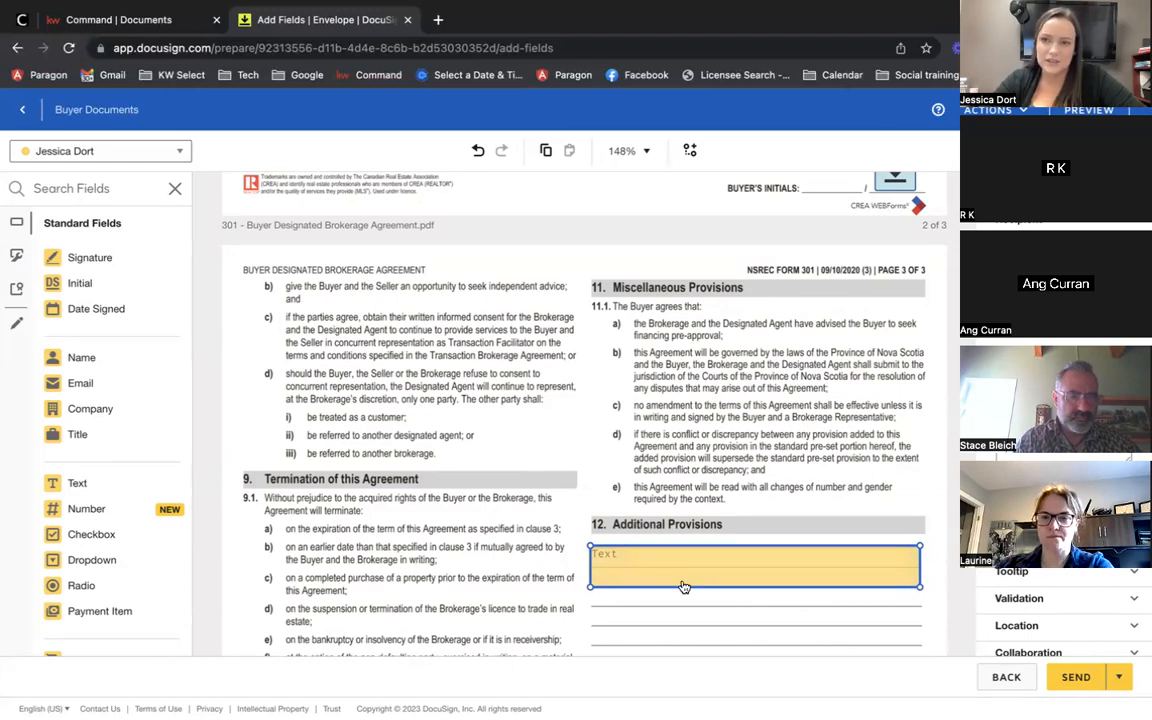
click(698, 498)
scroll(699, 497, down, 2)
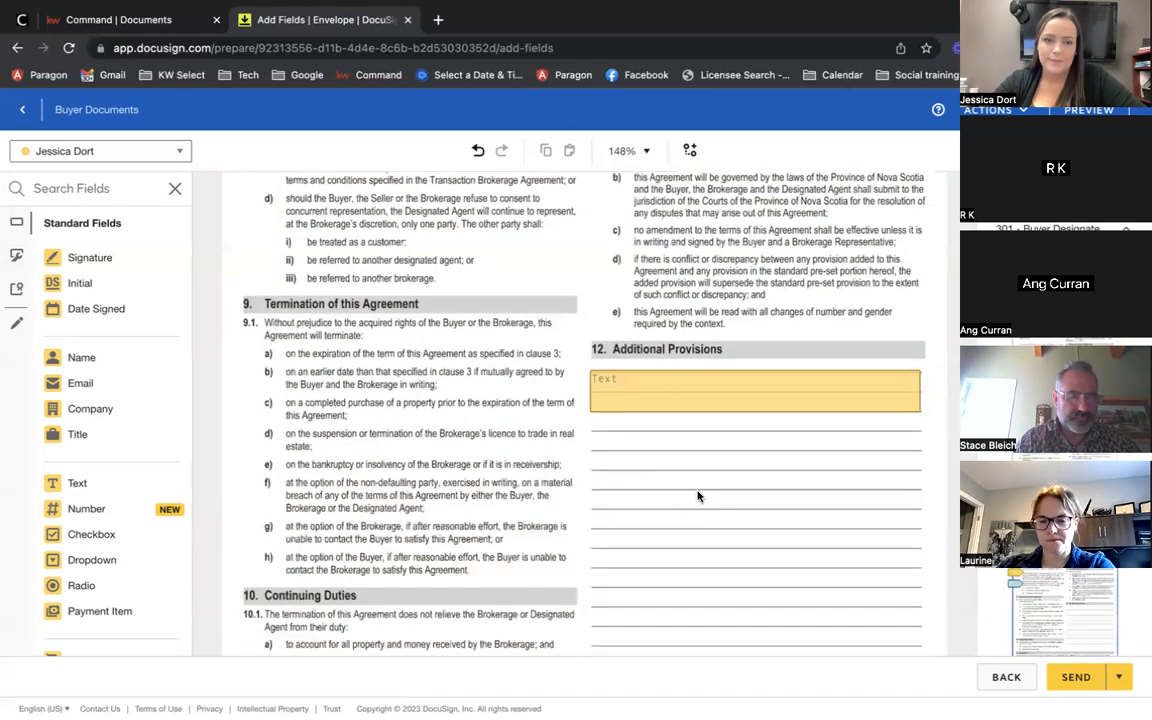
scroll(697, 496, down, 1)
scroll(674, 452, up, 1)
click(675, 448)
key(Delete)
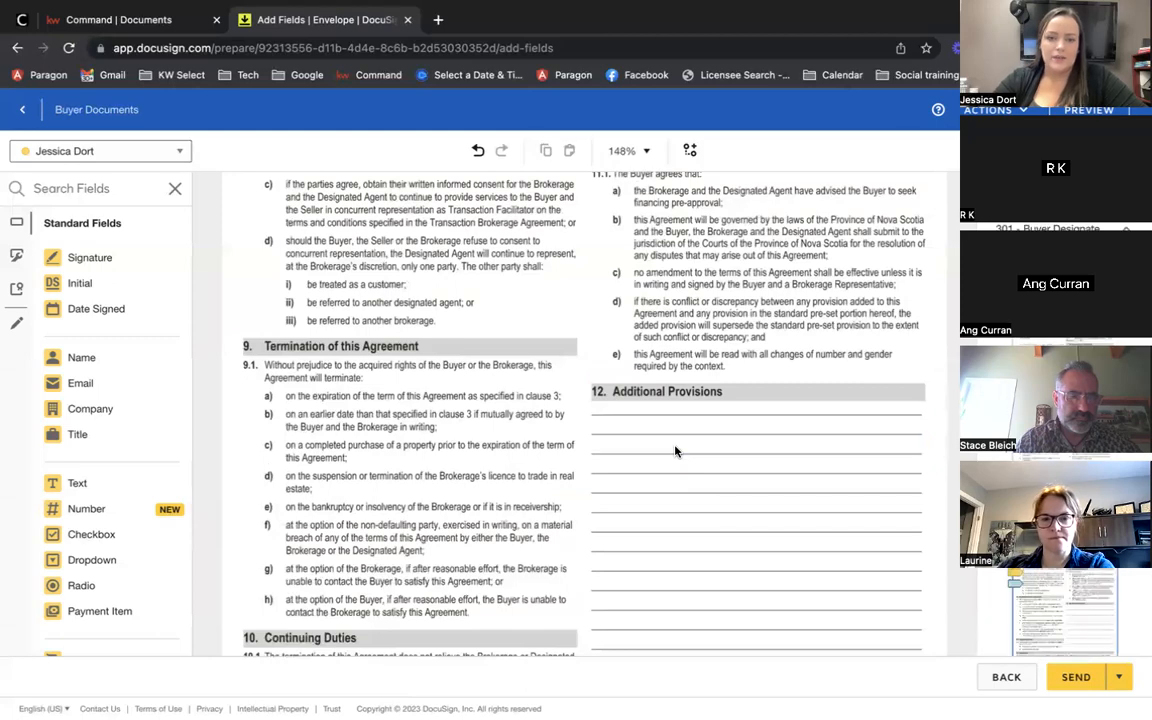
Step: Make the buyer the recipient and add an Initial field beside INITIALS
scroll(675, 452, down, 2)
scroll(675, 452, down, 4)
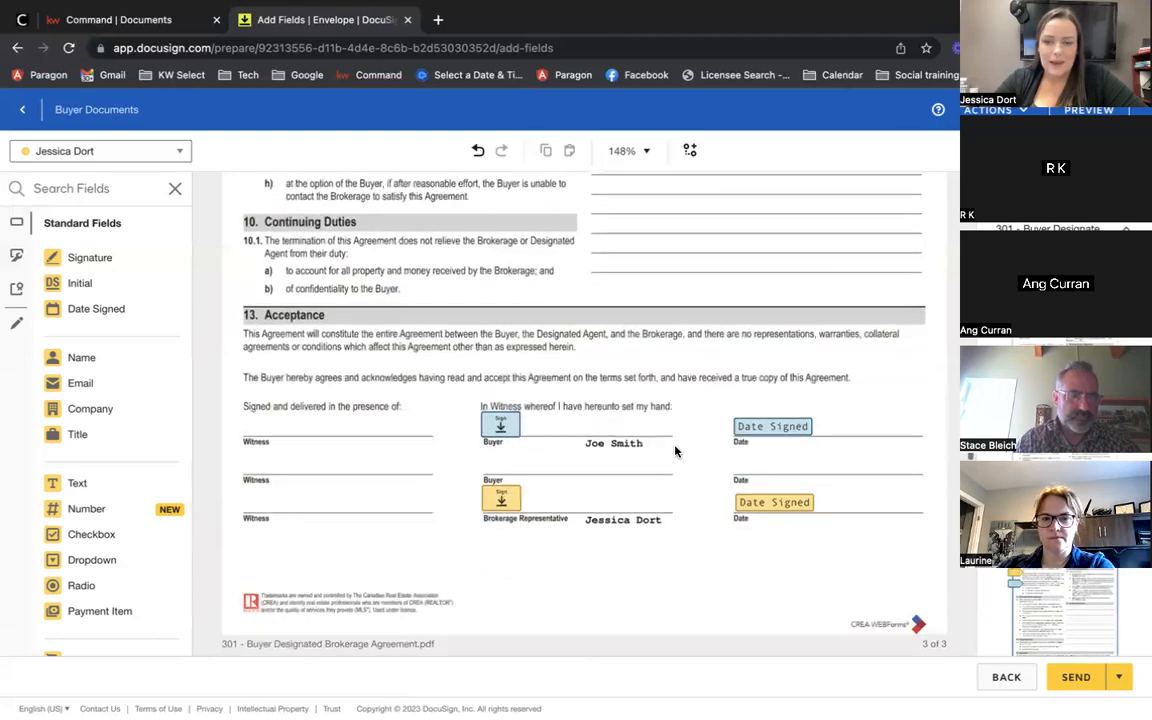
scroll(675, 452, down, 17)
scroll(675, 452, up, 5)
scroll(675, 452, up, 1)
click(85, 152)
click(88, 198)
drag(80, 283, 806, 388)
Step: Place the buyer's Signature on the first Seller/Buyer line and Date Signed on the Date line
scroll(806, 388, down, 9)
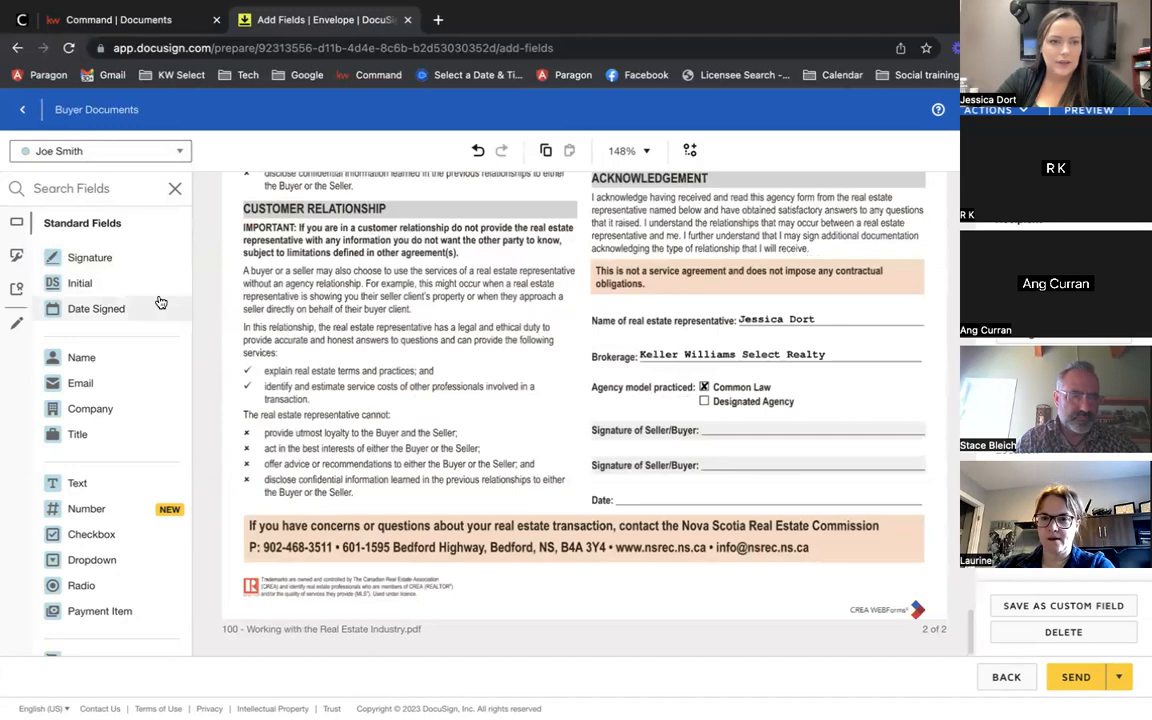
click(112, 265)
mouse_move(112, 265)
mouse_down()
mouse_move(730, 416)
mouse_move(764, 394)
mouse_move(740, 411)
mouse_up()
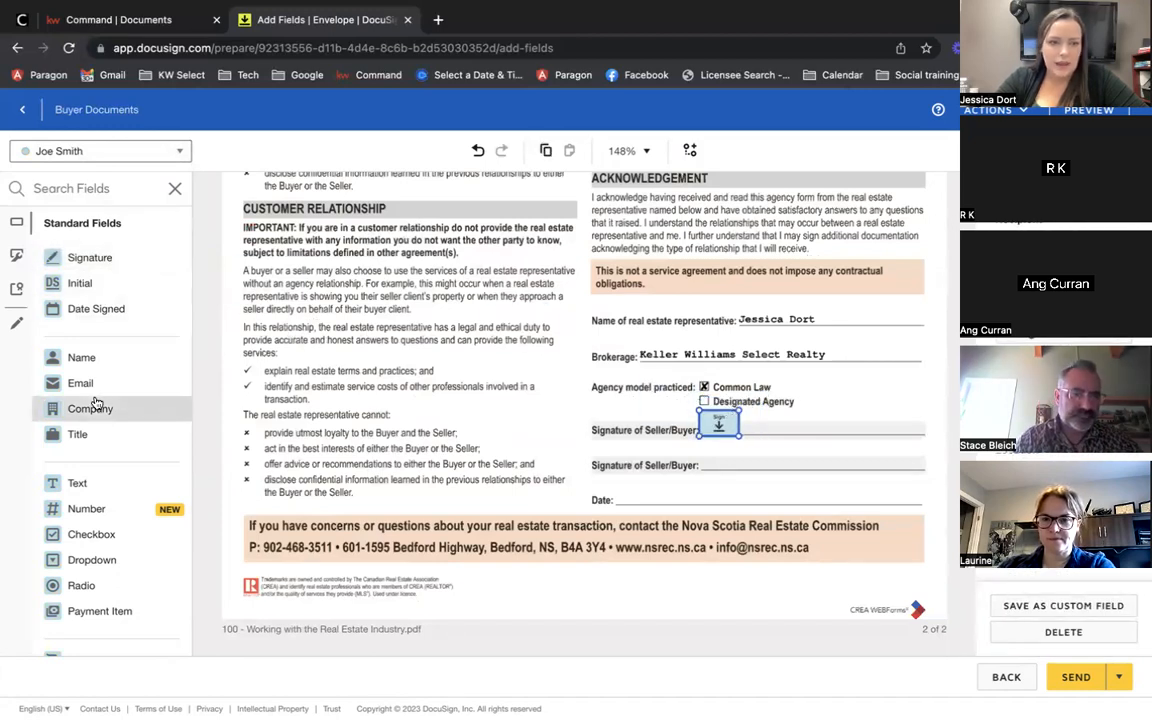
click(104, 313)
drag(104, 313, 630, 494)
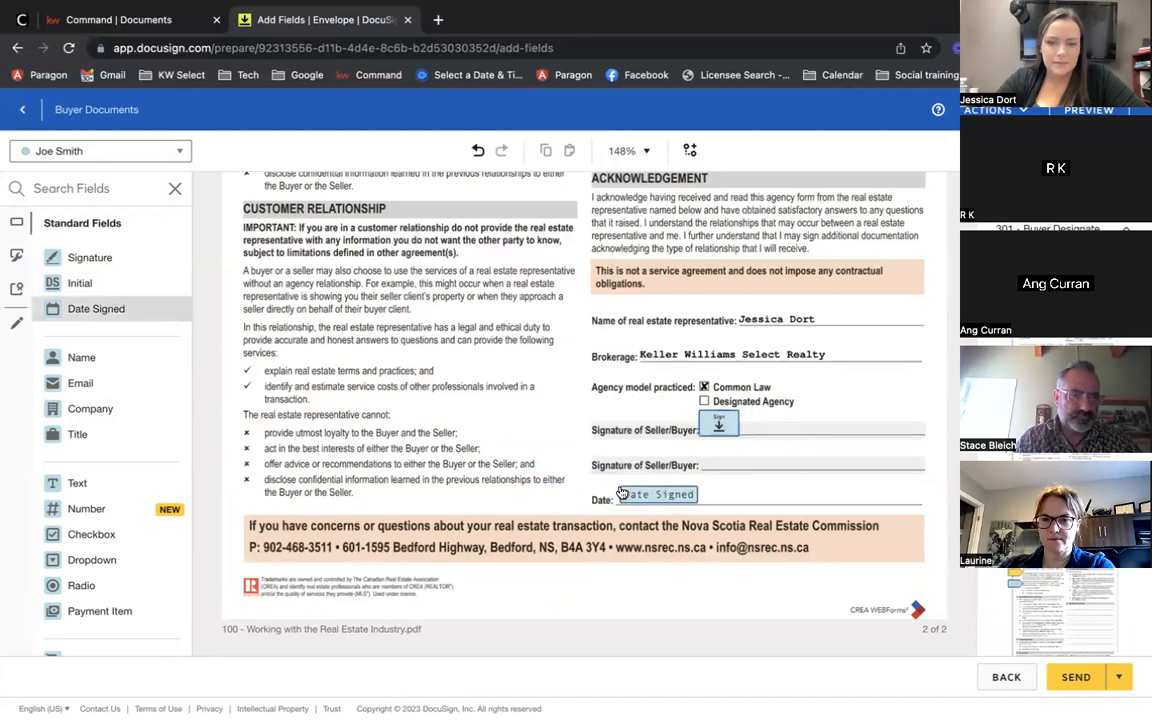
scroll(628, 395, up, 15)
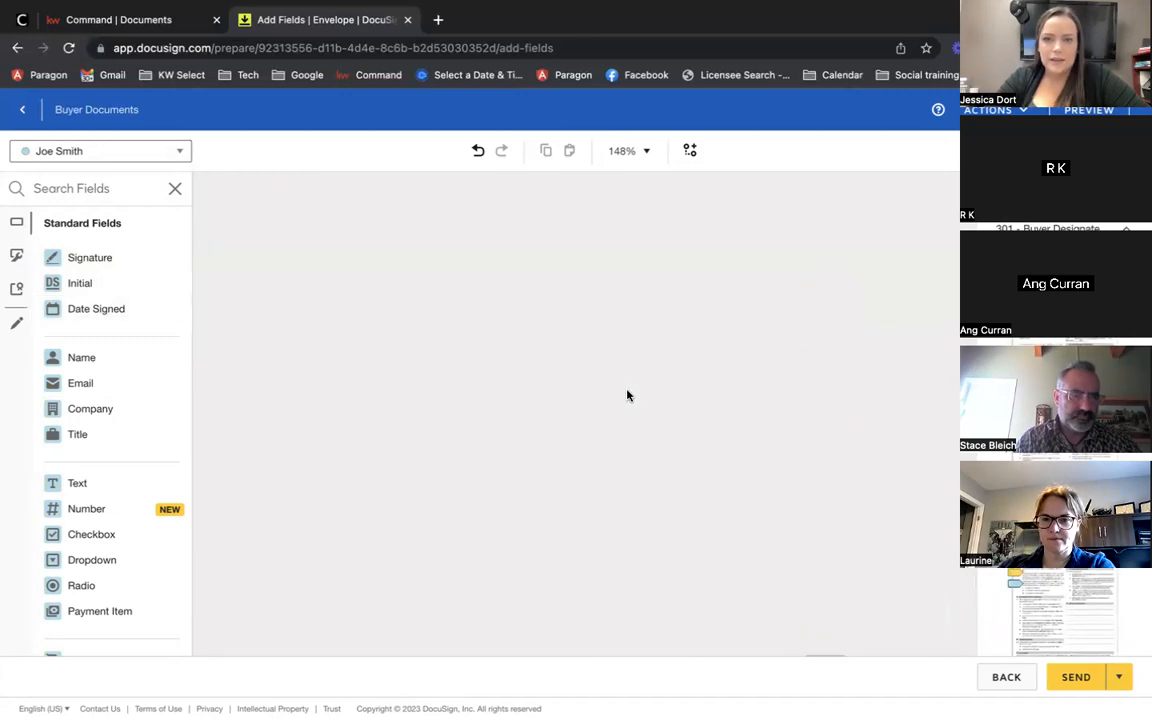
scroll(628, 395, up, 10)
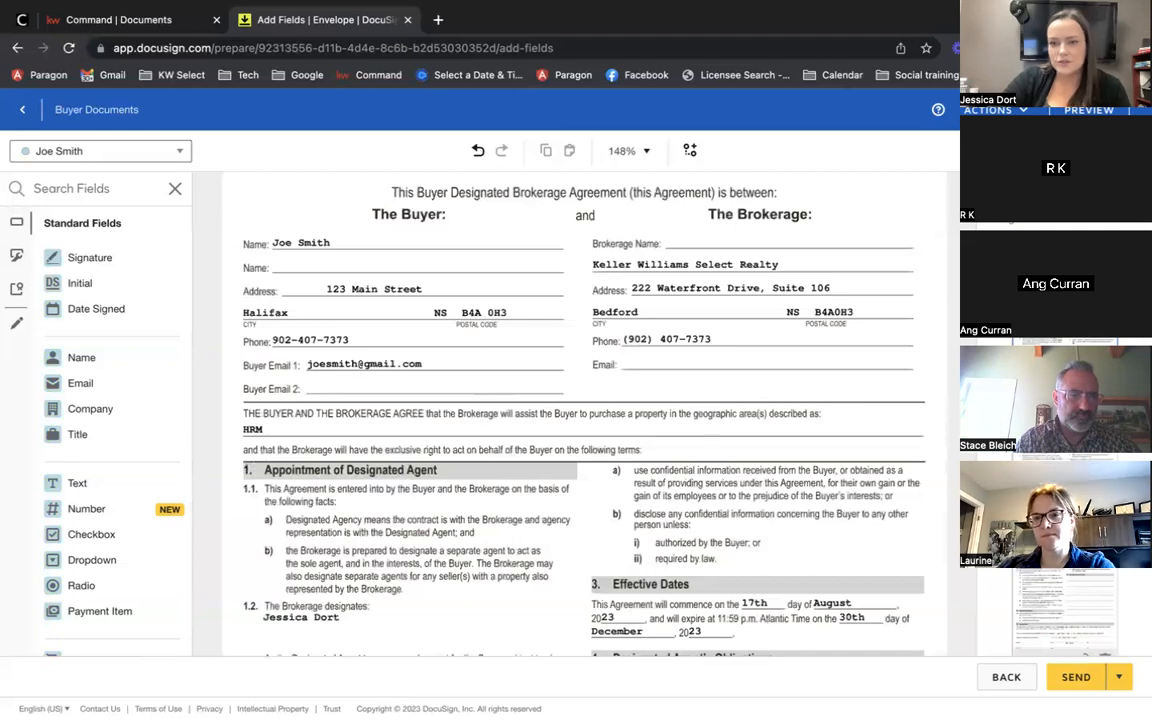
scroll(1065, 612, down, 2)
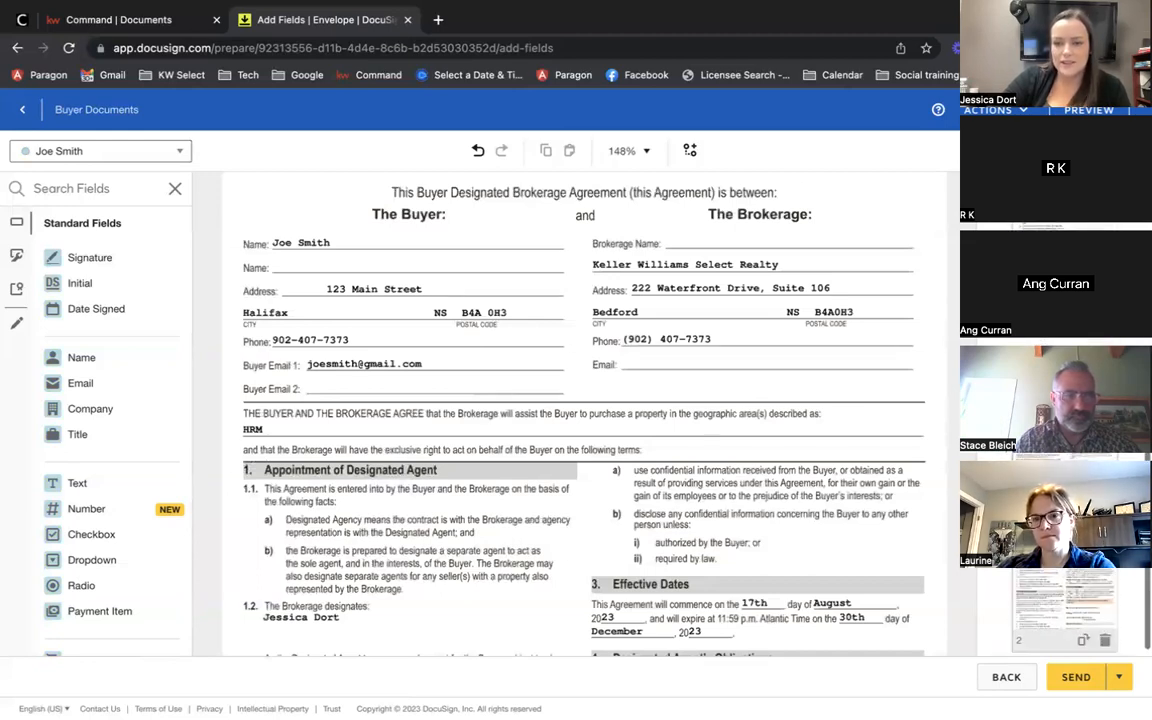
scroll(1065, 612, down, 2)
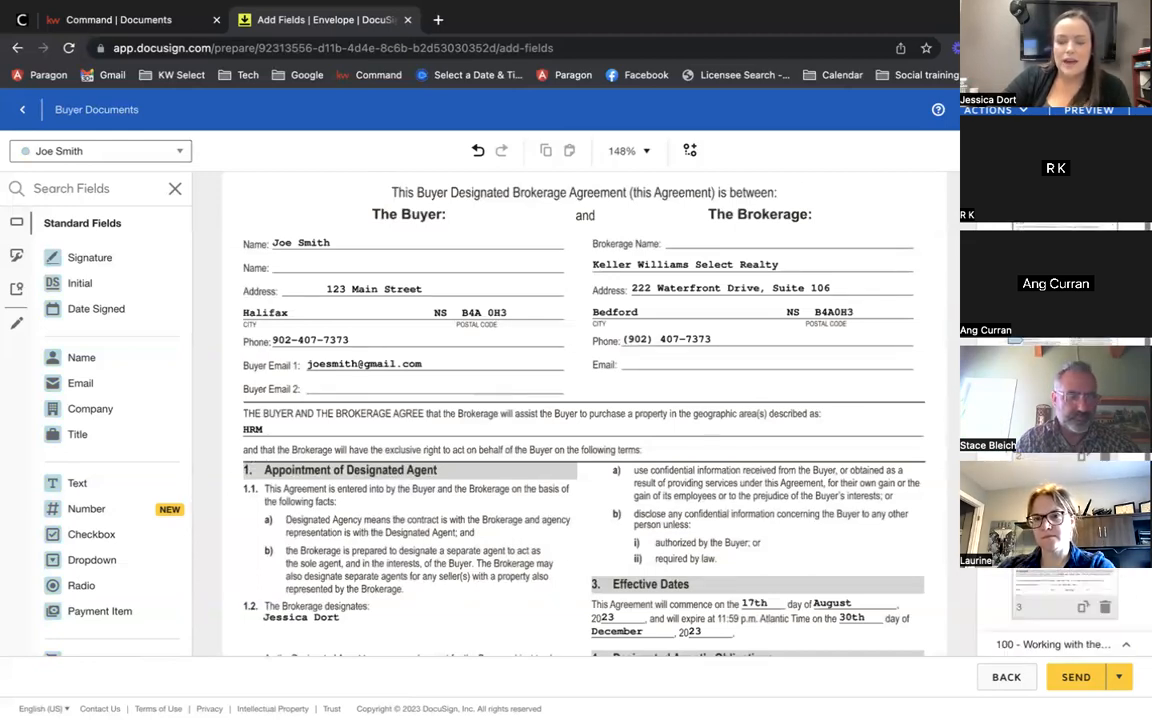
scroll(1065, 612, up, 2)
scroll(1065, 612, down, 1)
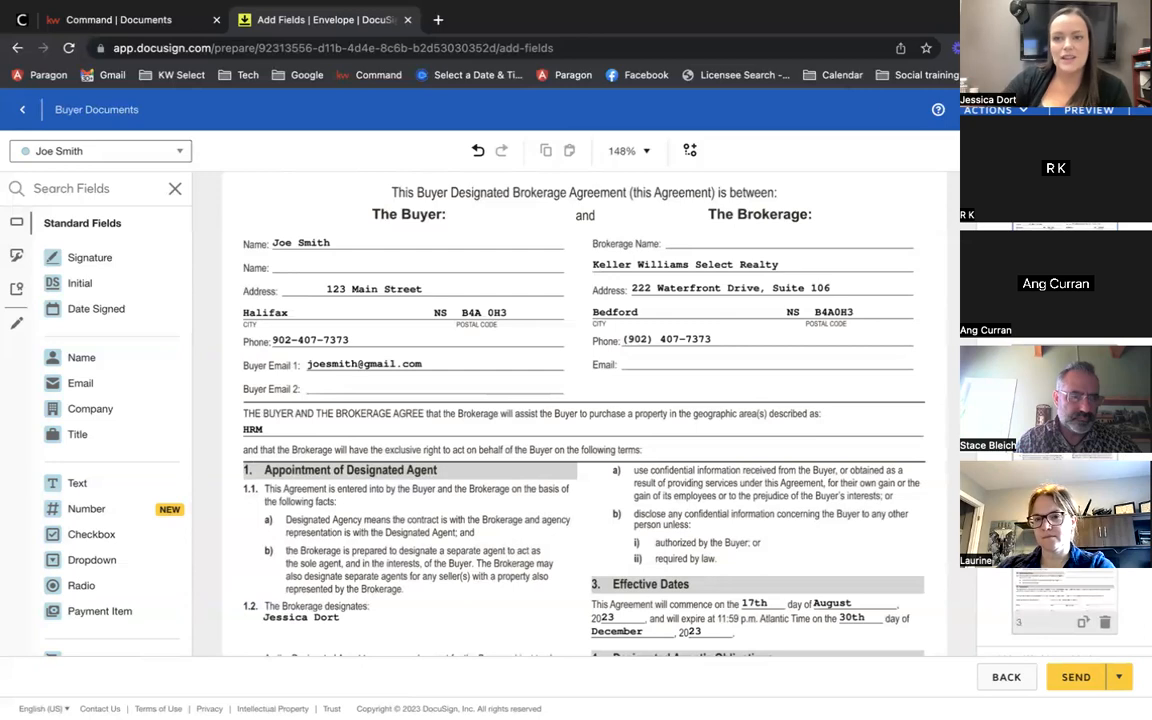
scroll(946, 522, up, 1)
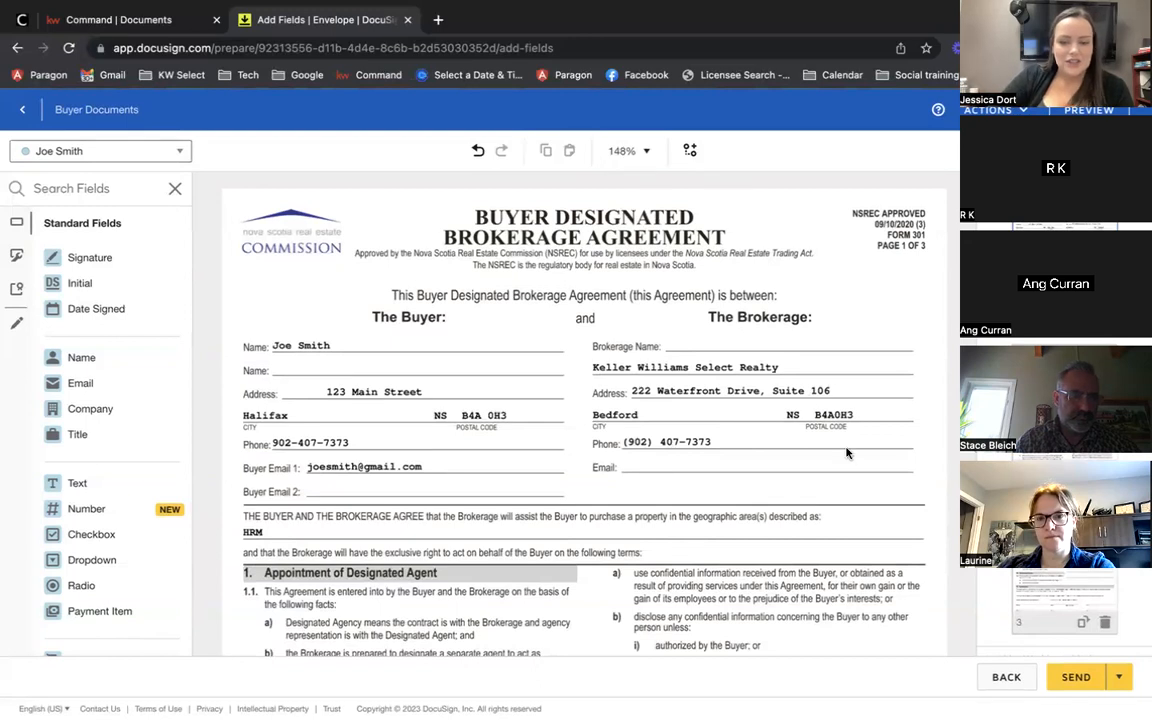
Step: Send the envelope, then open Buyer Documents in DocuSign Rooms and start signing
click(1076, 678)
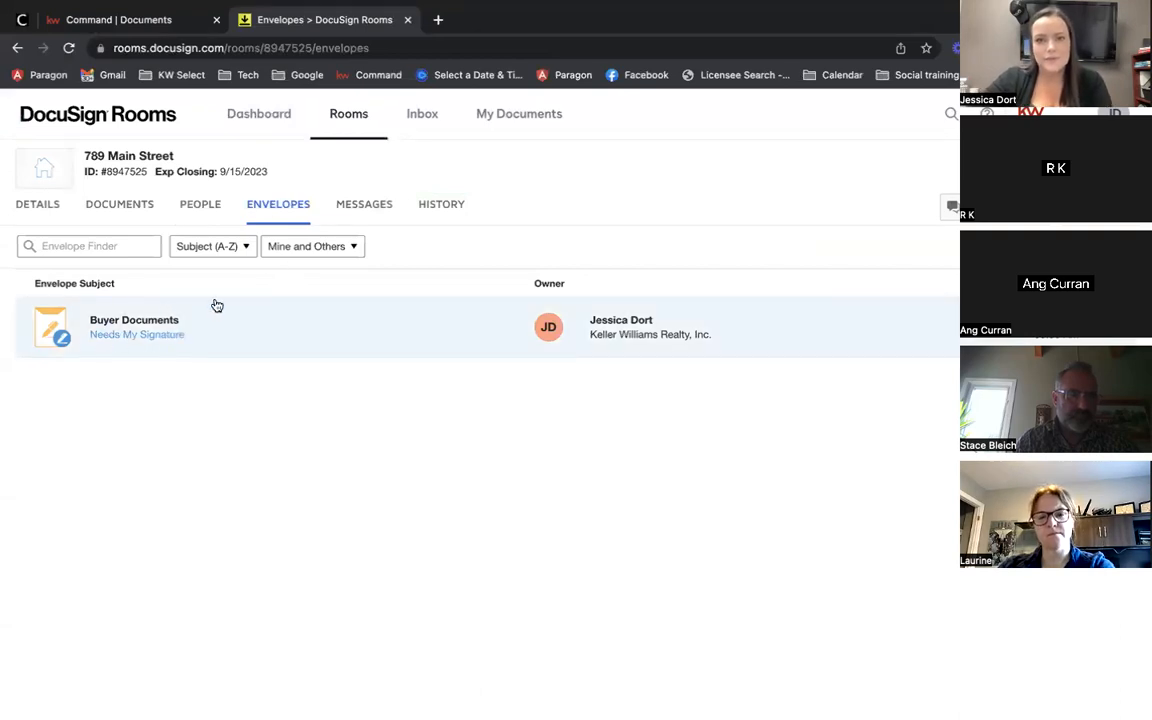
click(177, 321)
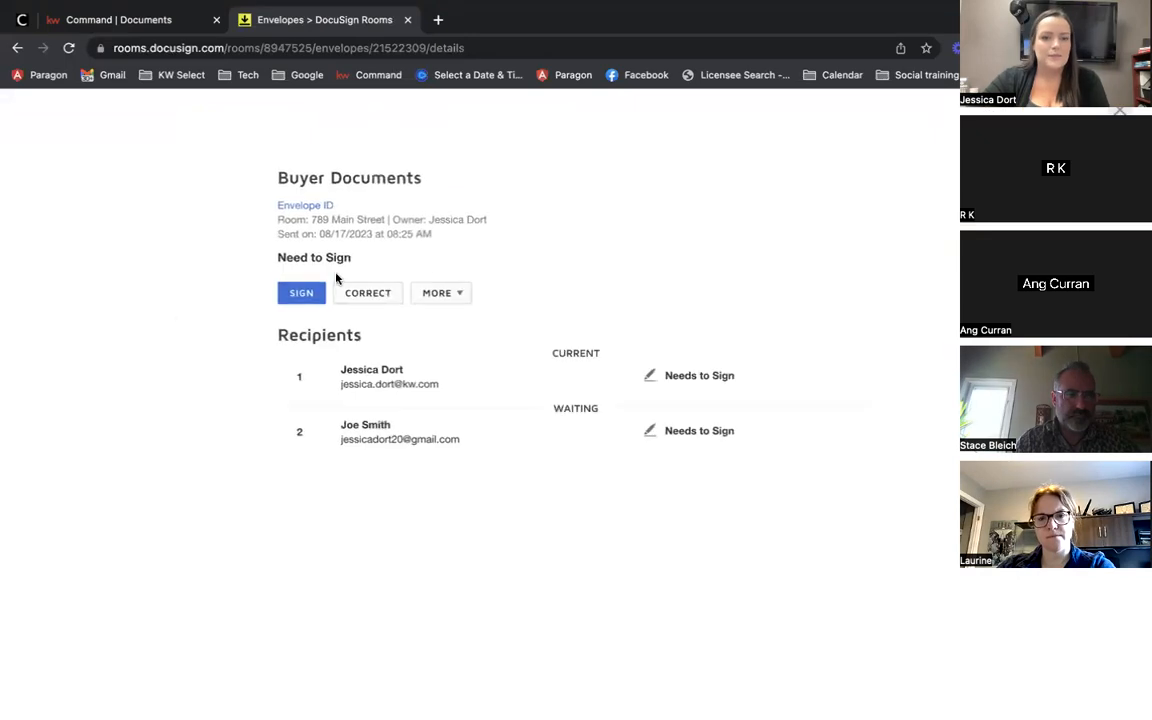
click(300, 295)
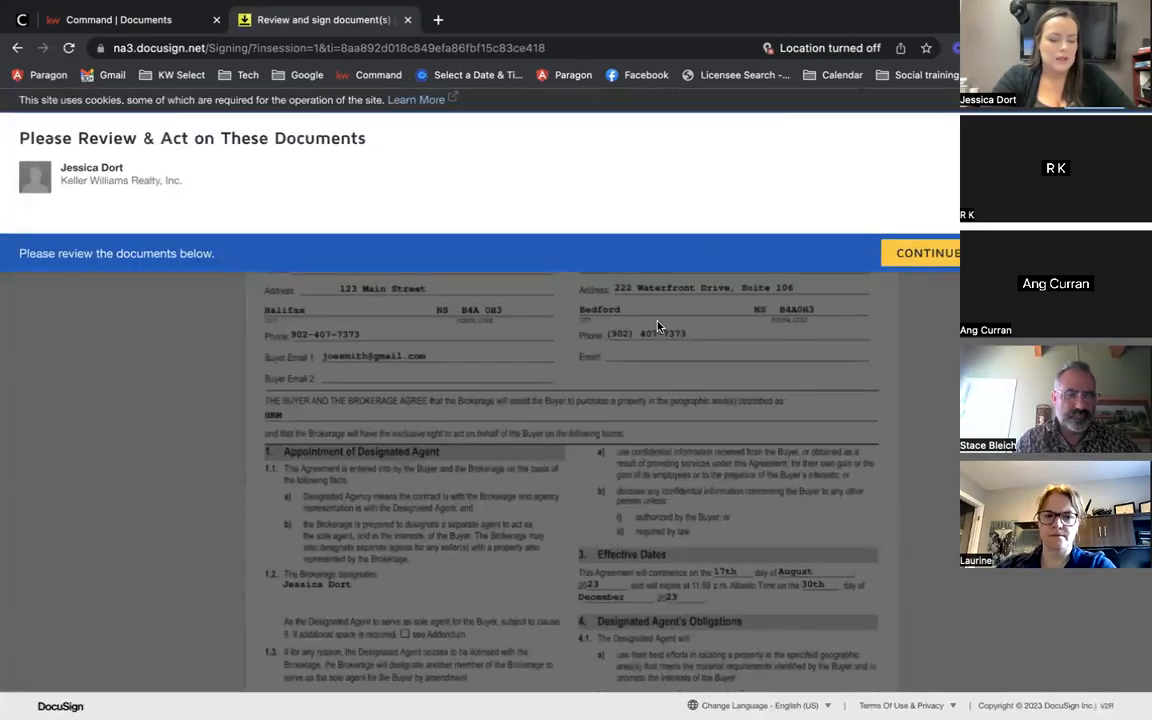
Step: Sign the required Sign Here field on page 3 of the buyer agreement and finish
click(928, 253)
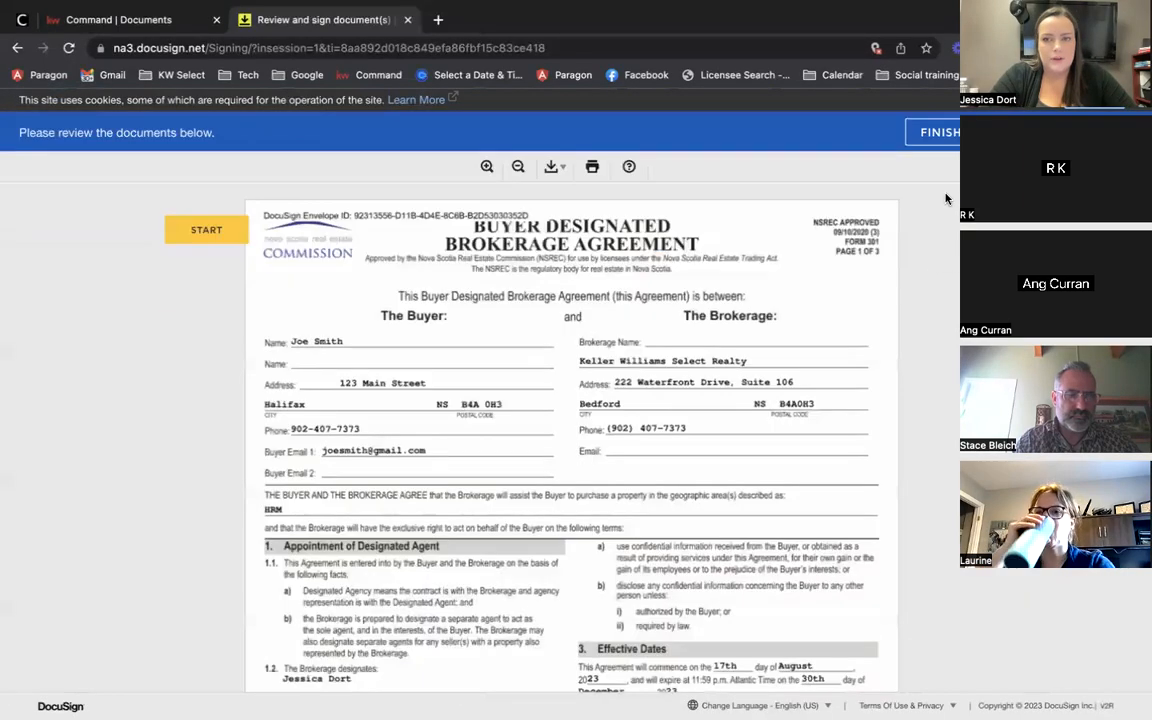
click(940, 140)
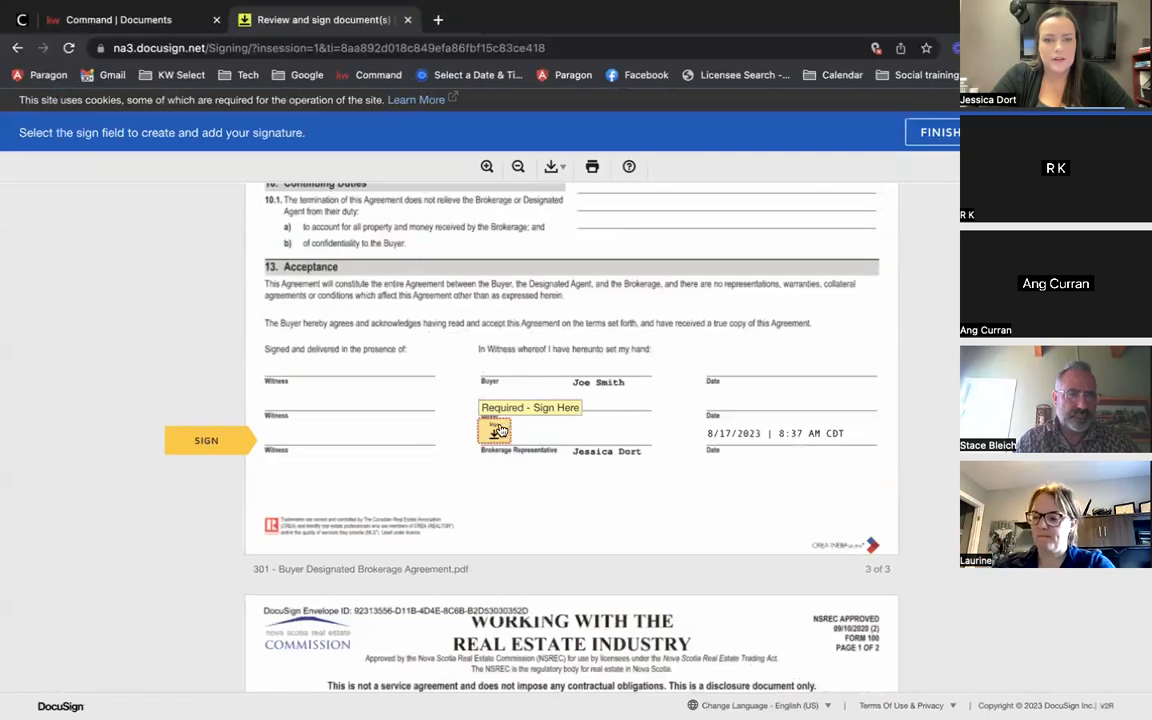
click(501, 430)
click(932, 131)
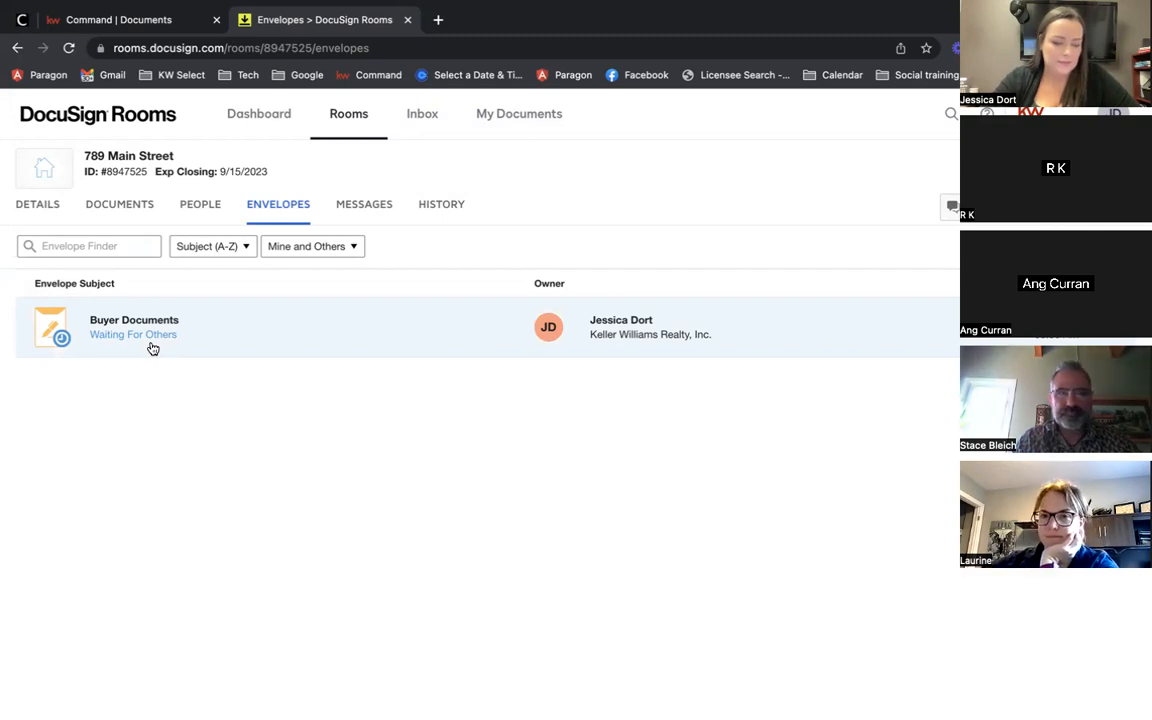
Step: Refresh the envelope list to show Completed, then view the 789 Main Street room's documents
click(68, 48)
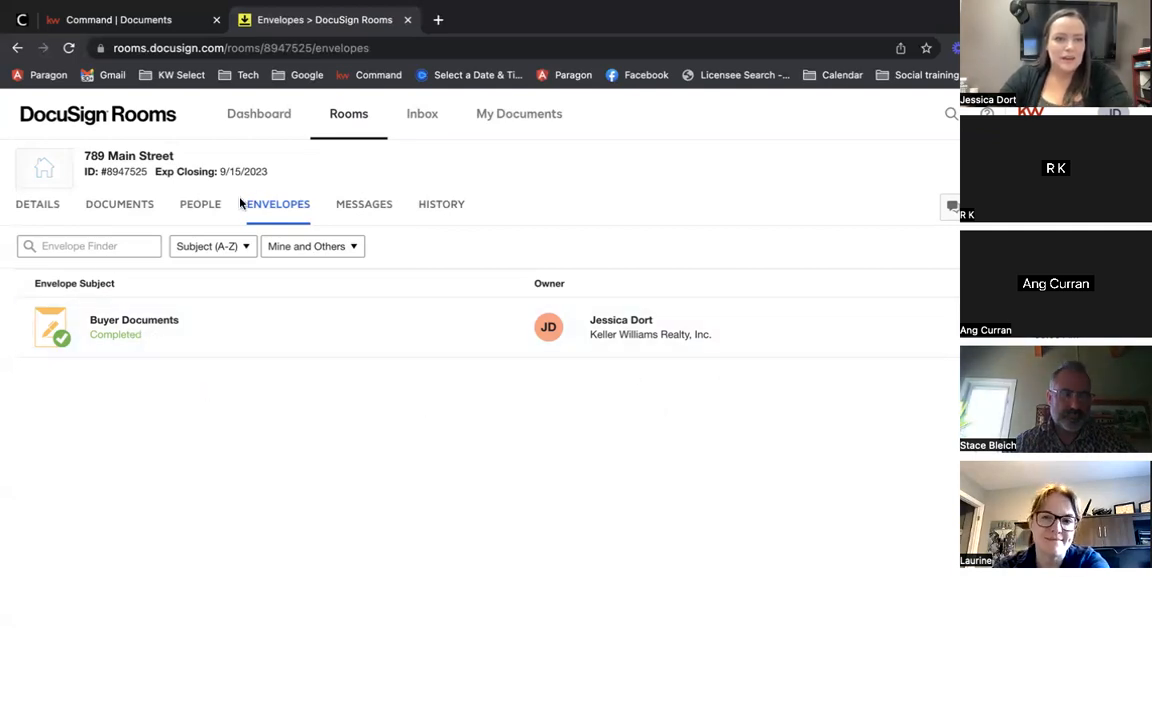
click(125, 206)
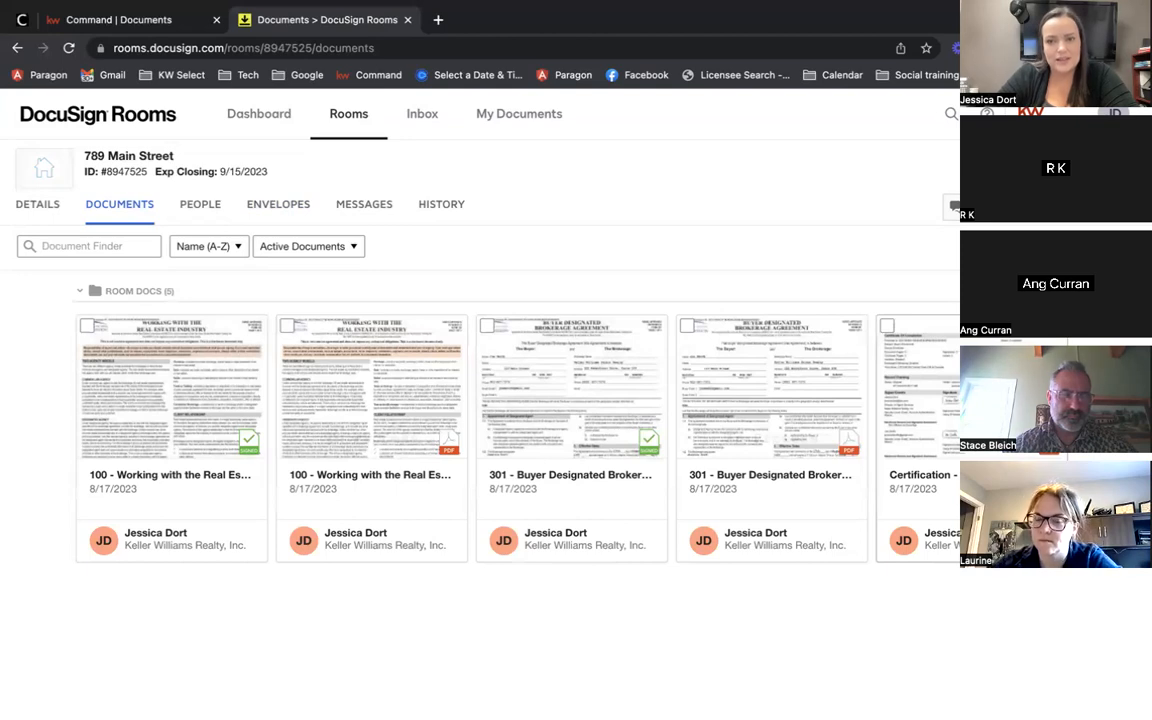
click(968, 400)
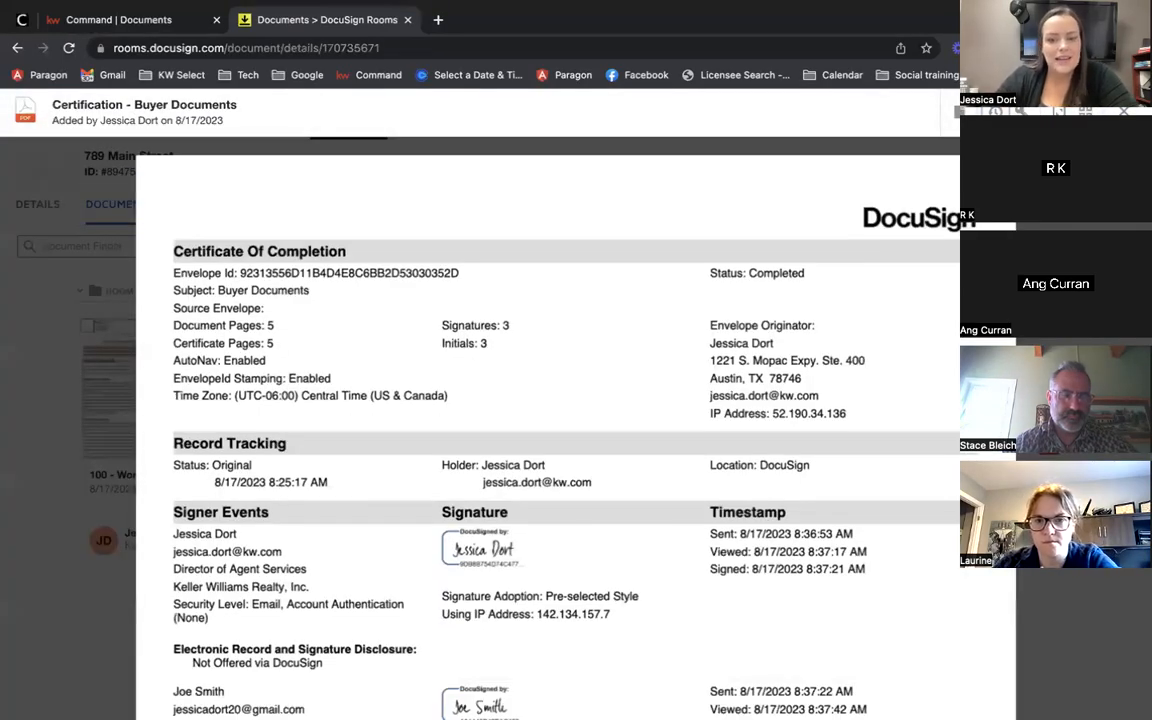
scroll(293, 526, down, 3)
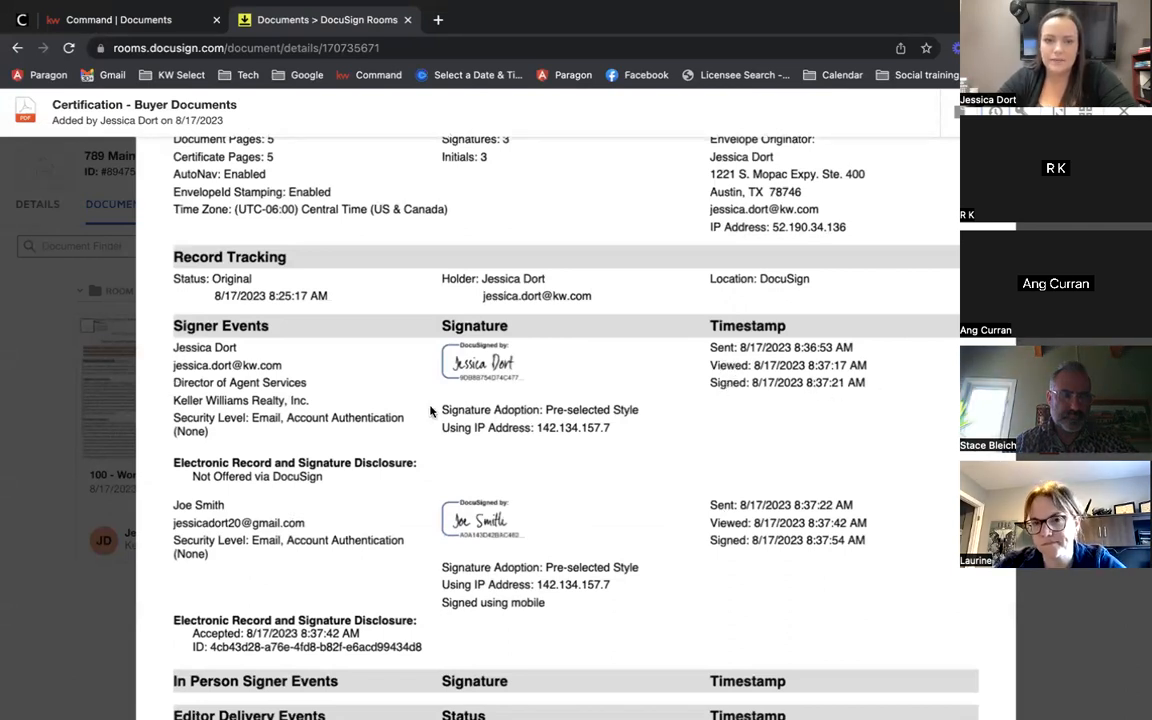
scroll(704, 437, down, 3)
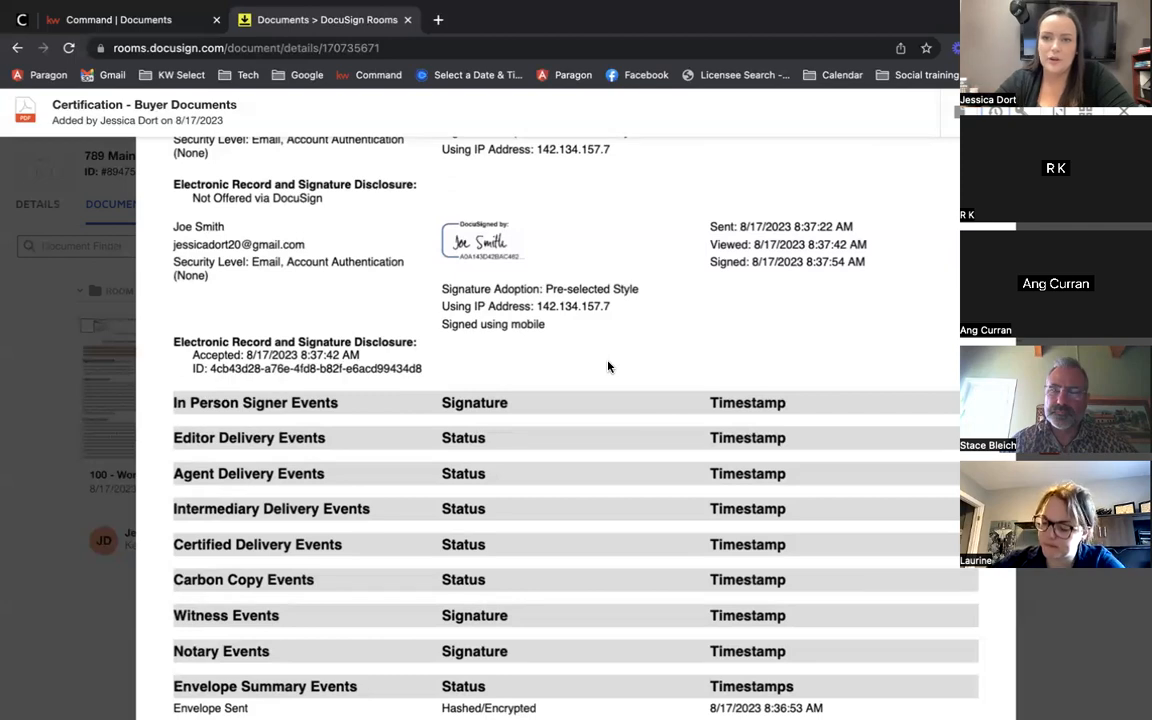
scroll(666, 383, up, 4)
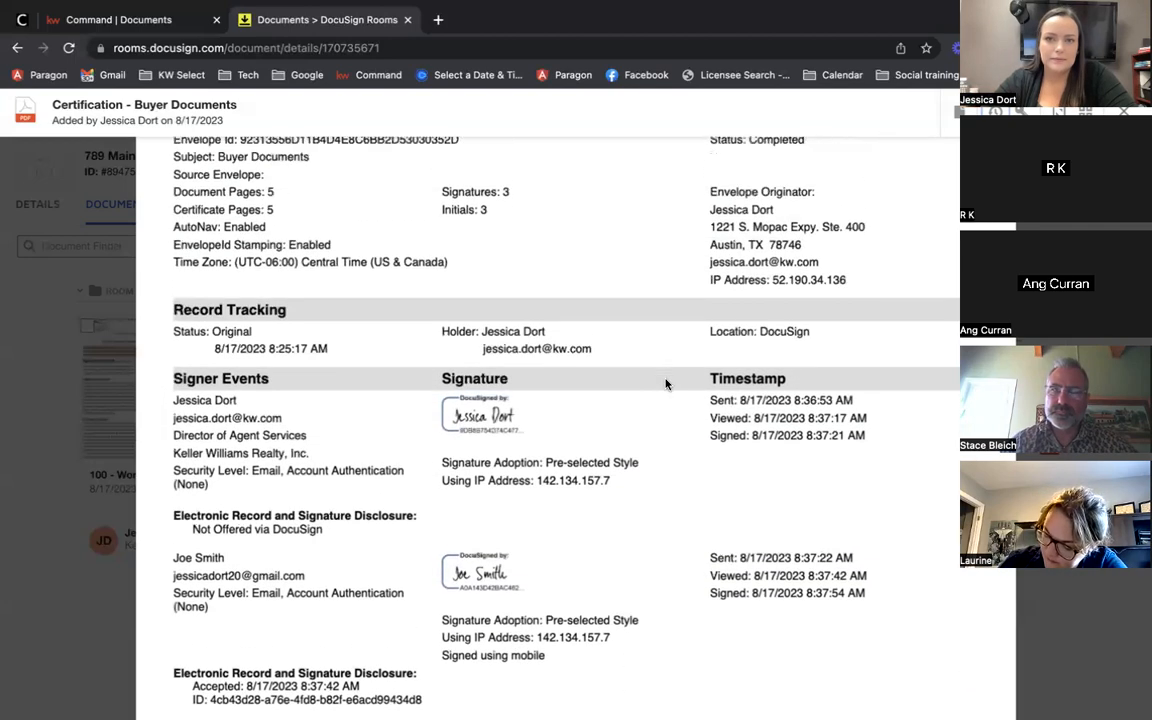
scroll(666, 383, up, 2)
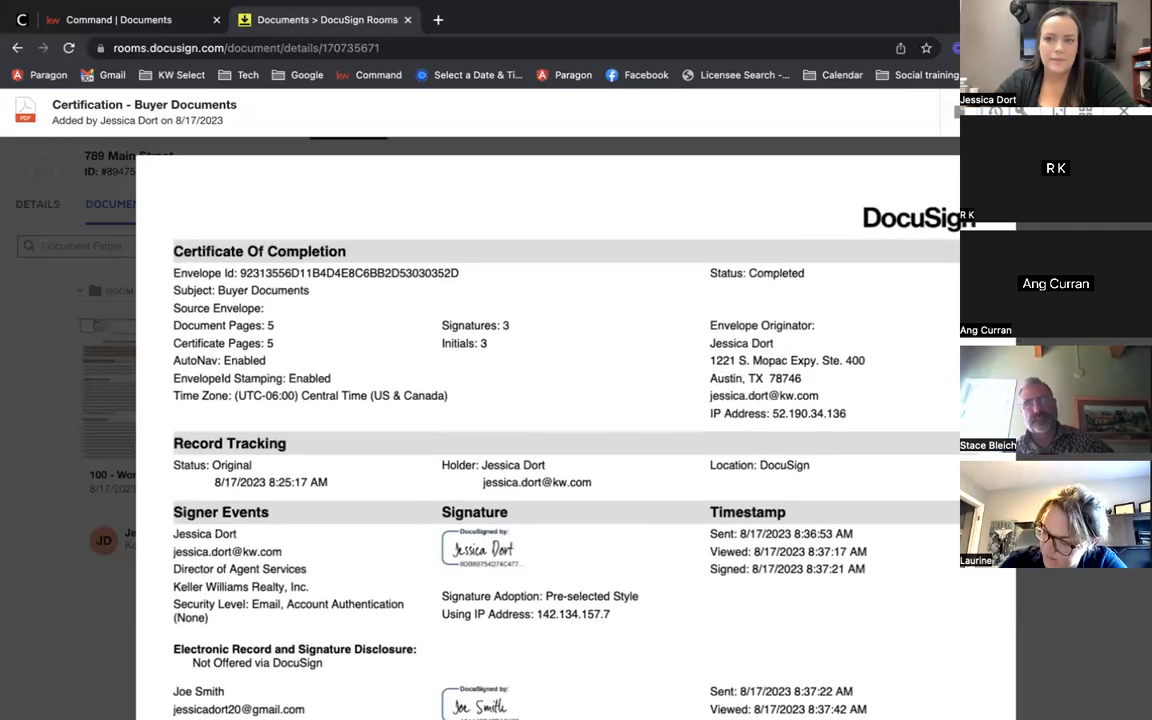
click(1123, 112)
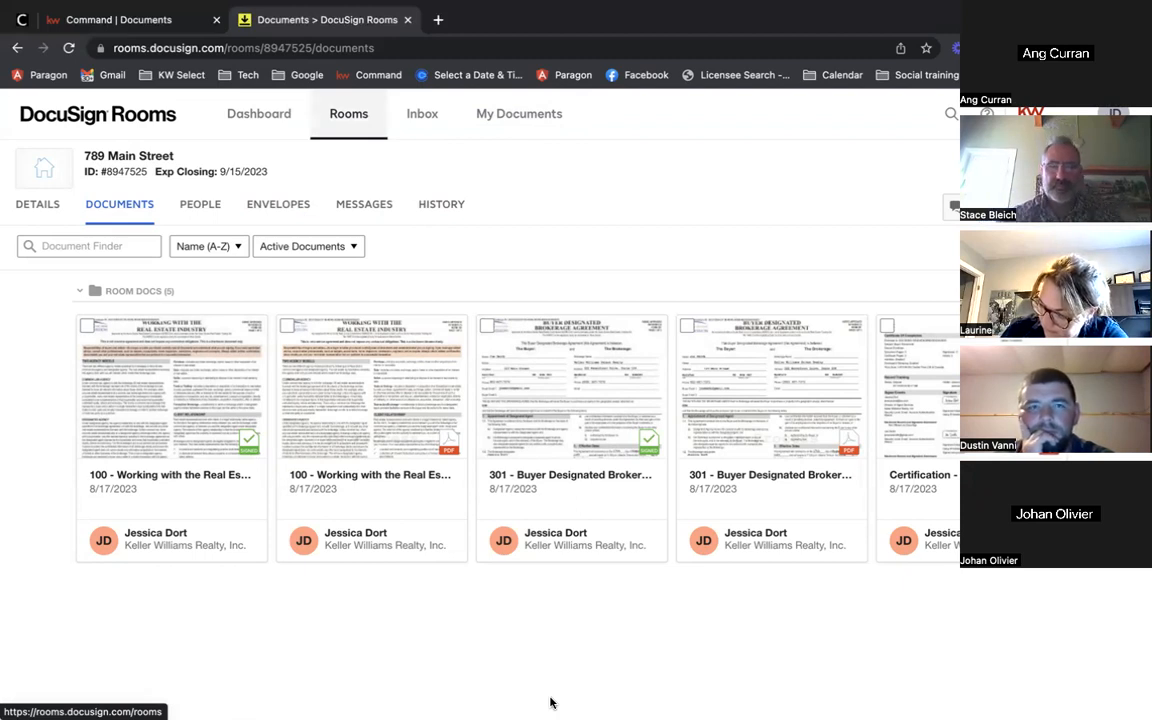
Step: In KW Command, attach the signed 301 buyer designated agreement to the Buyer Designated row
click(135, 19)
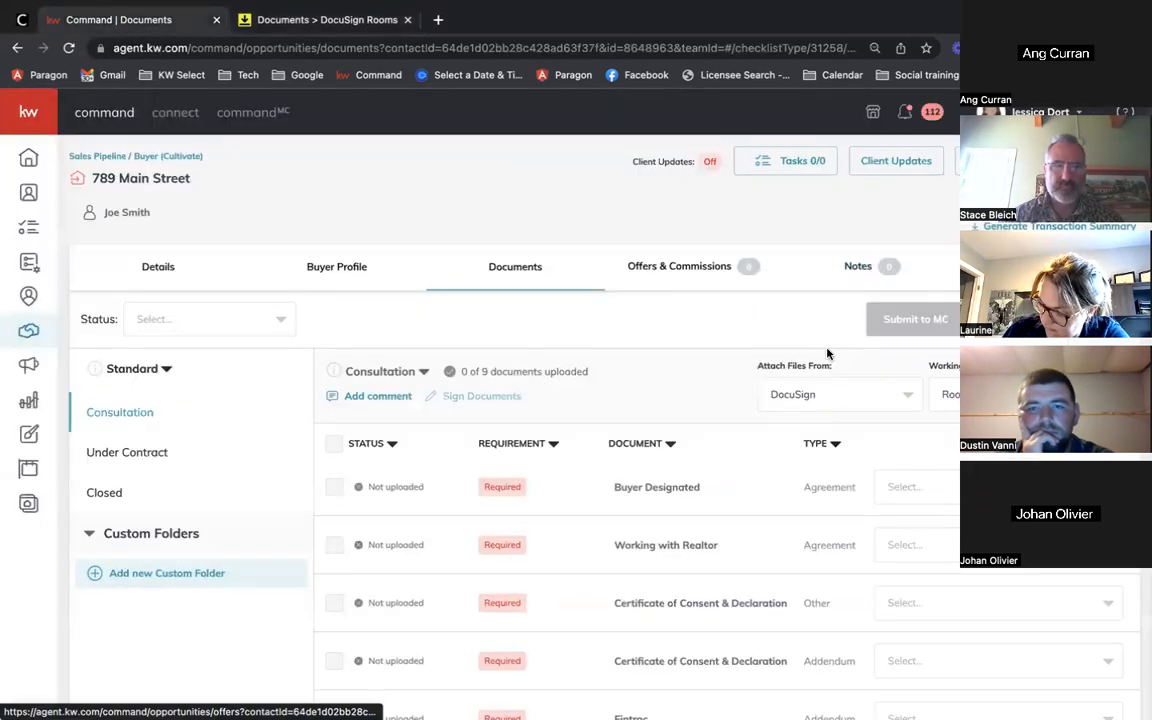
scroll(707, 386, down, 1)
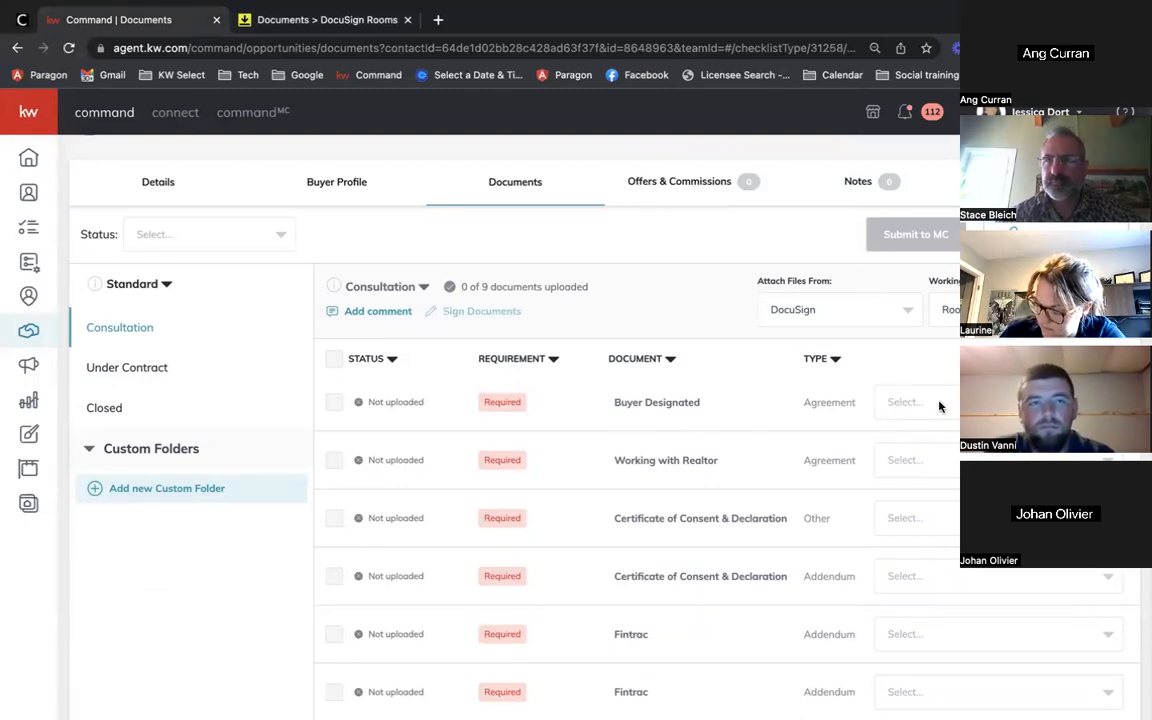
click(912, 404)
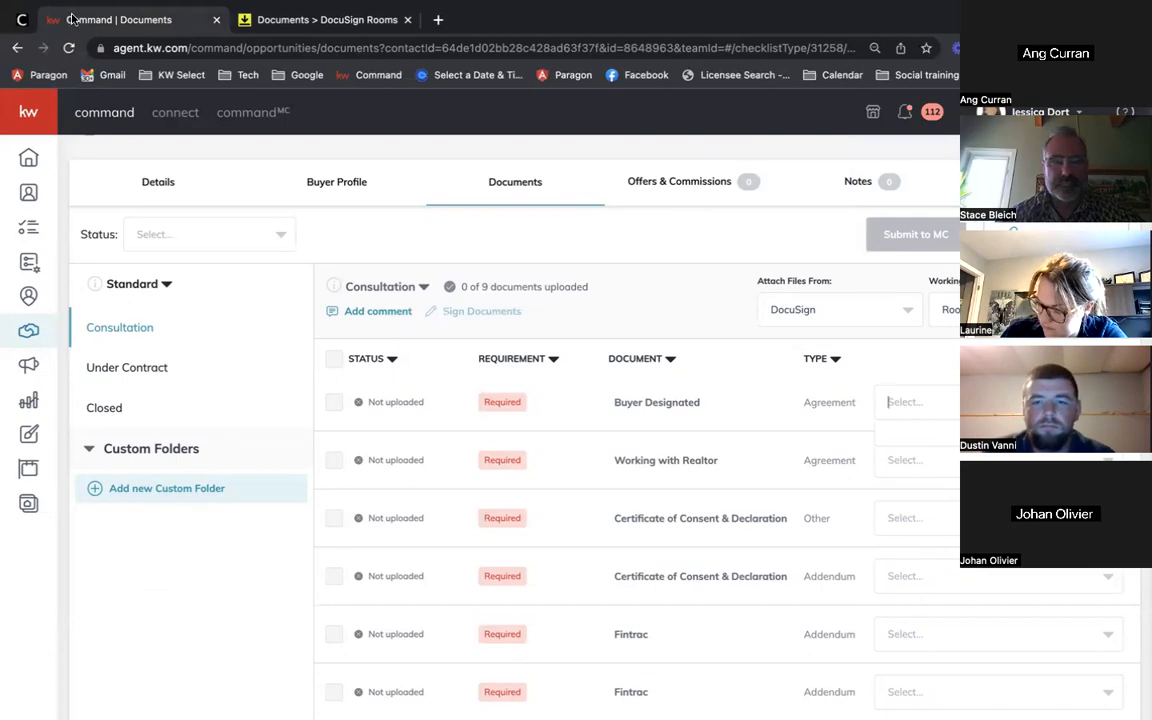
click(68, 47)
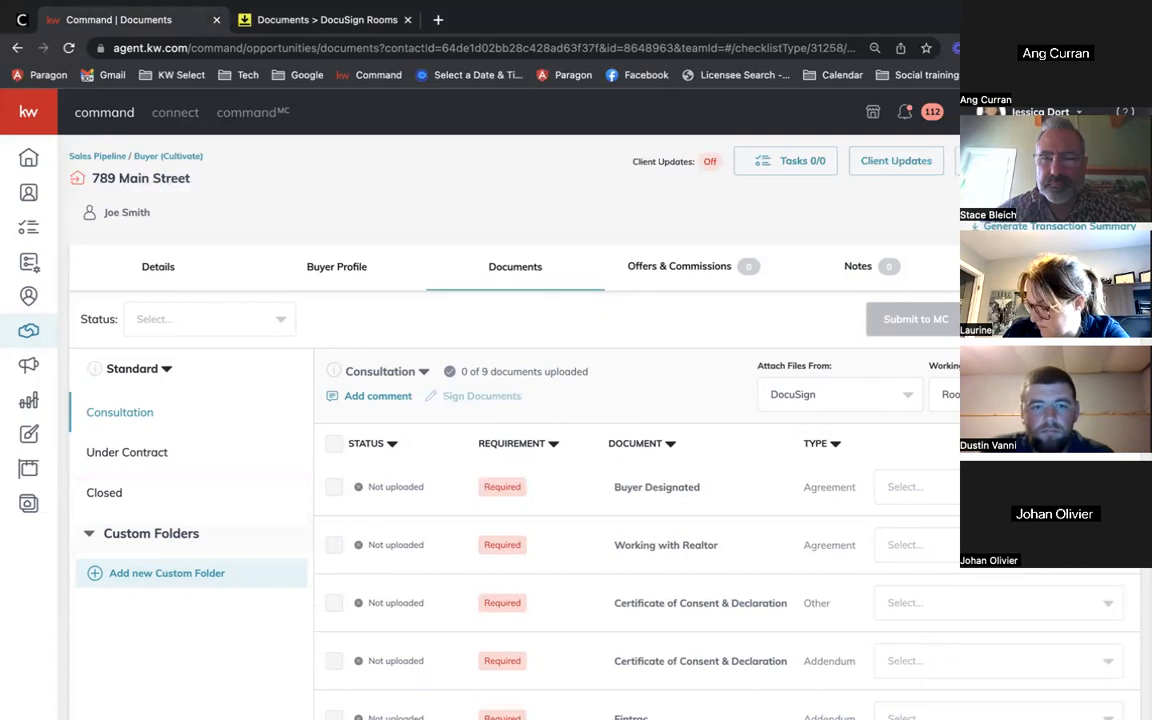
click(998, 487)
scroll(998, 530, down, 1)
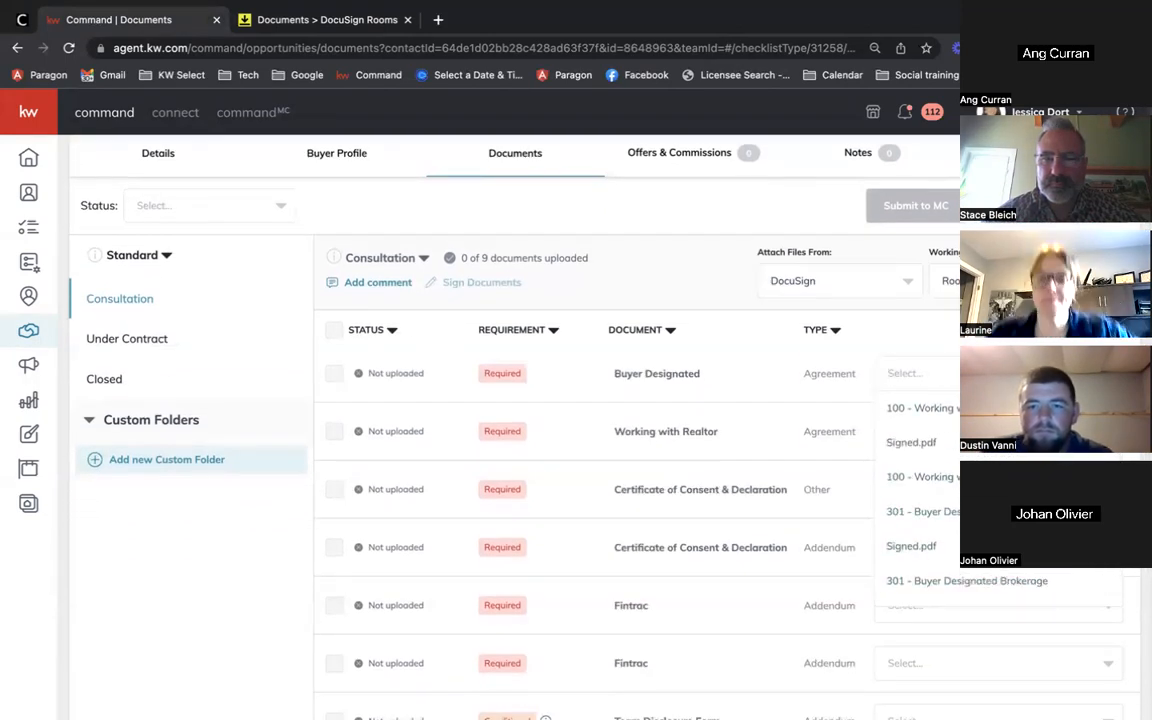
scroll(998, 480, down, 1)
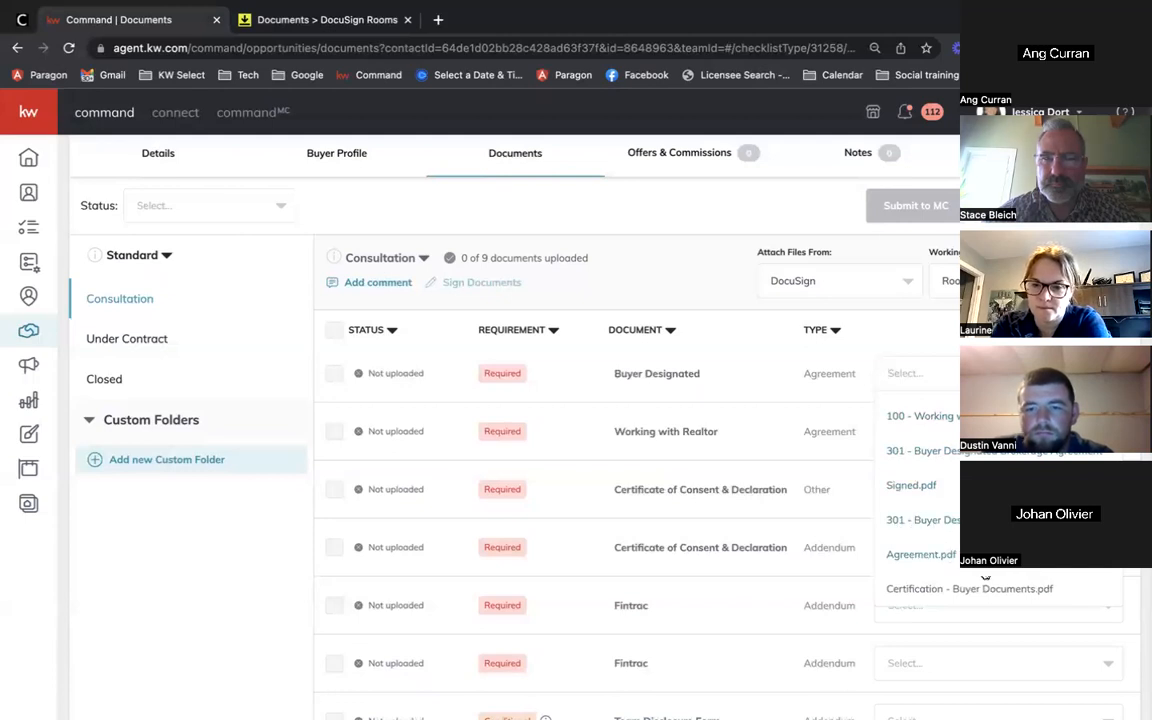
click(926, 467)
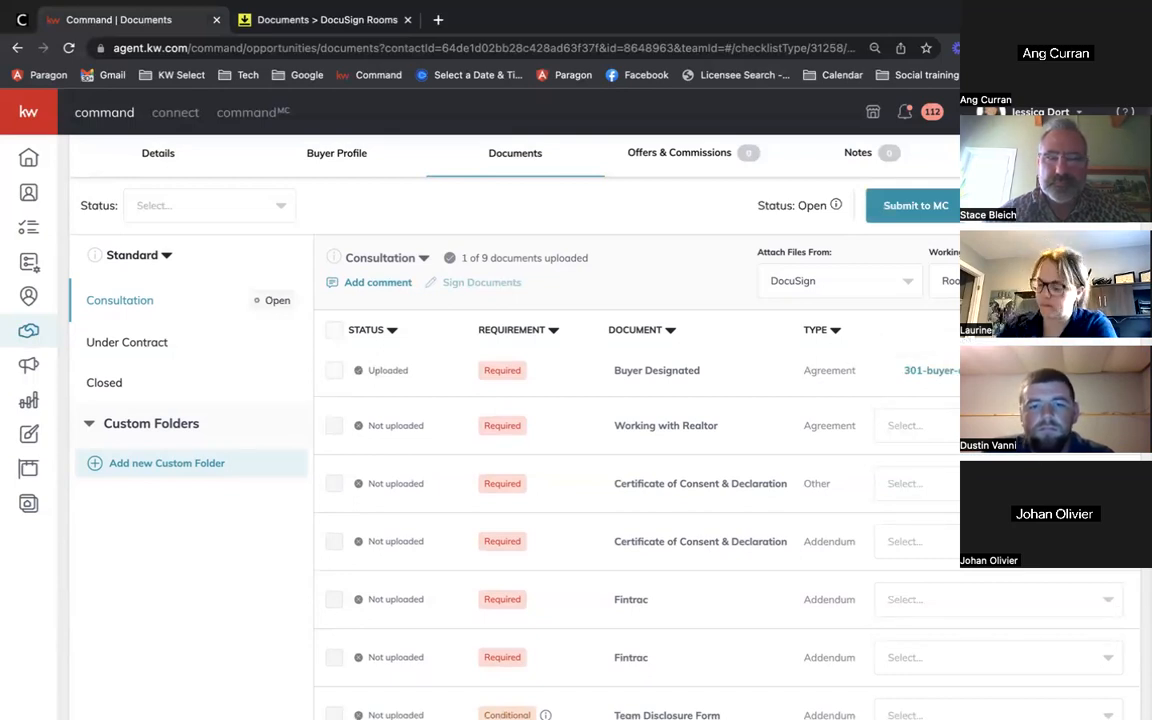
Step: Attach the signed Working with the Real Estate Industry file to the Working with Realtor row
click(890, 428)
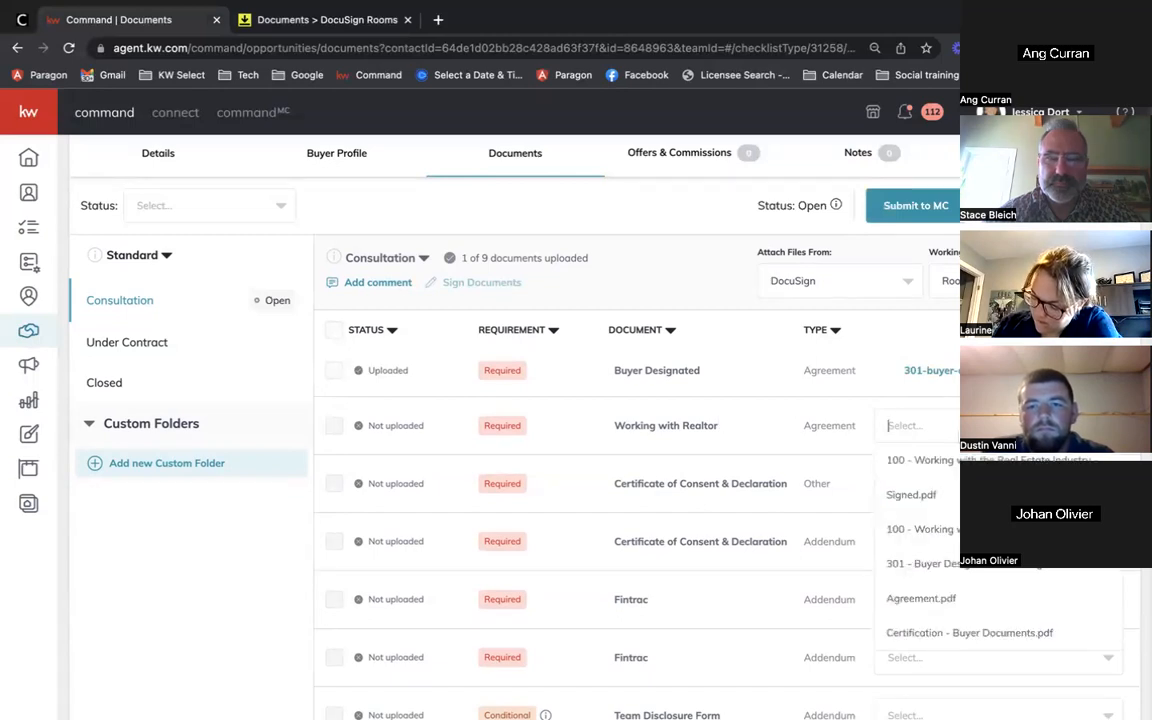
click(878, 460)
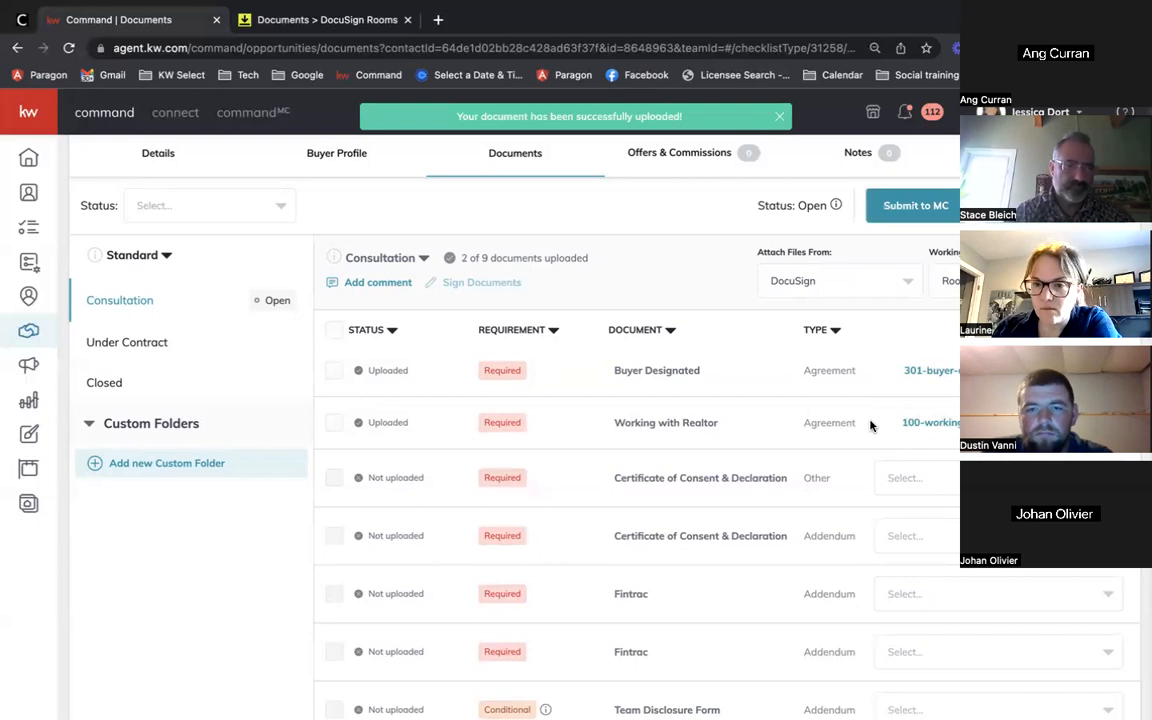
scroll(866, 418, down, 2)
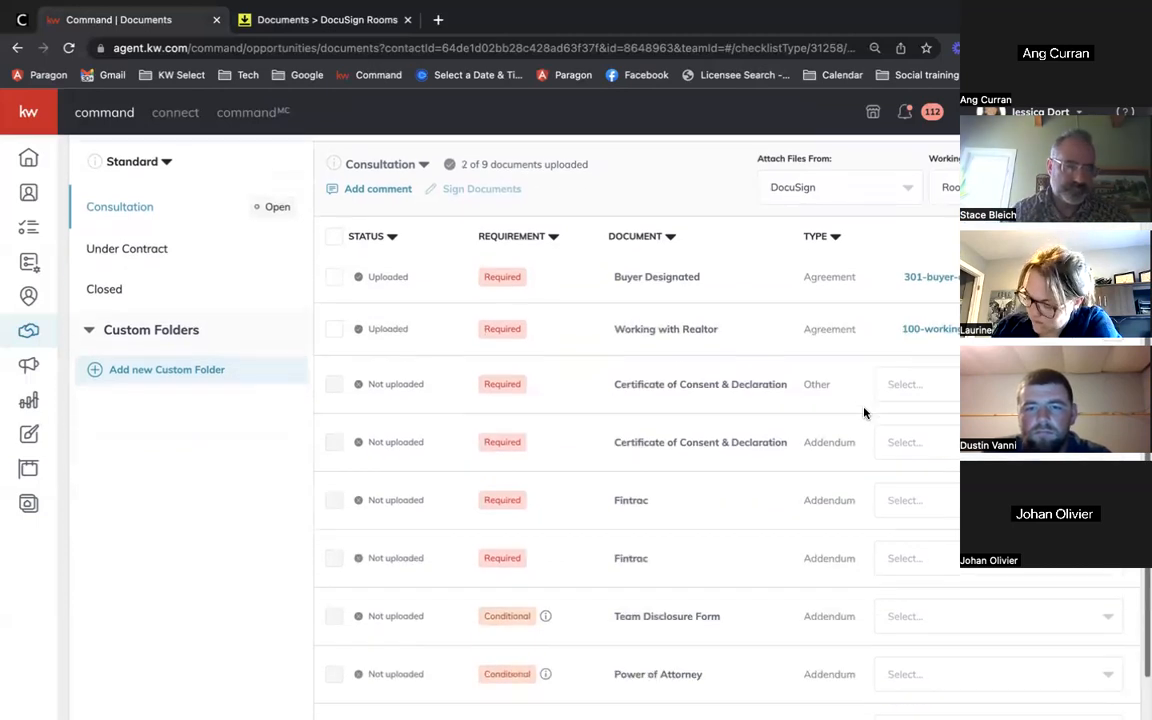
scroll(866, 418, up, 4)
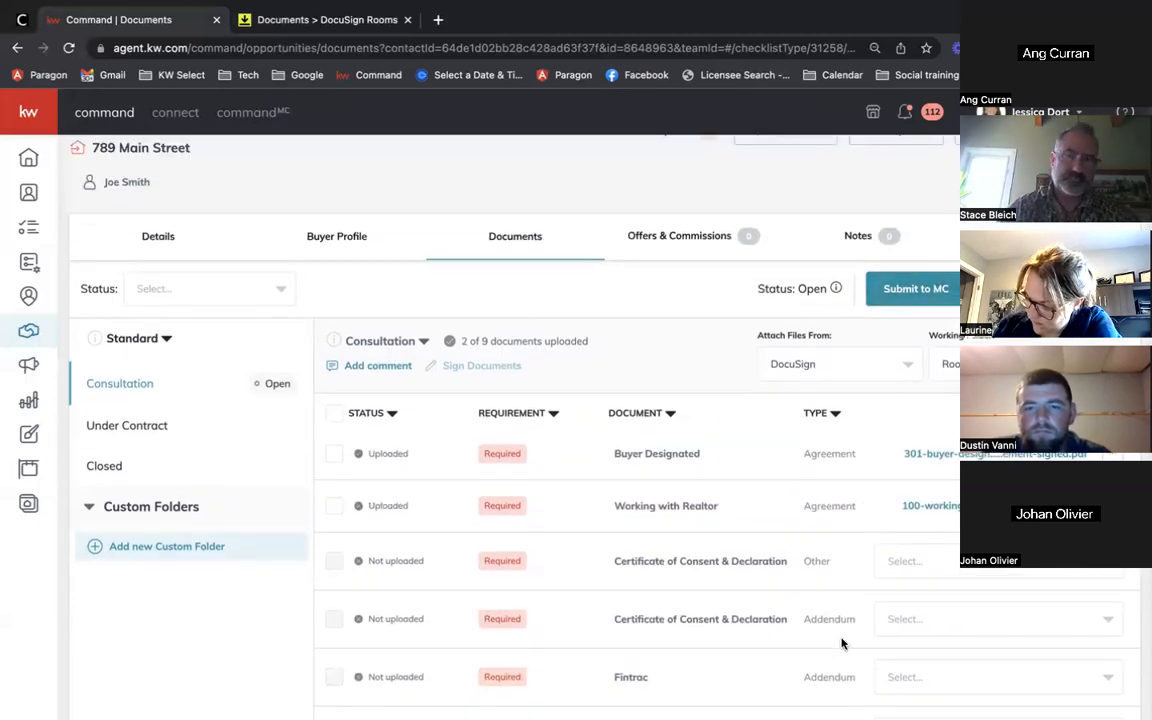
scroll(842, 643, down, 1)
scroll(770, 558, down, 1)
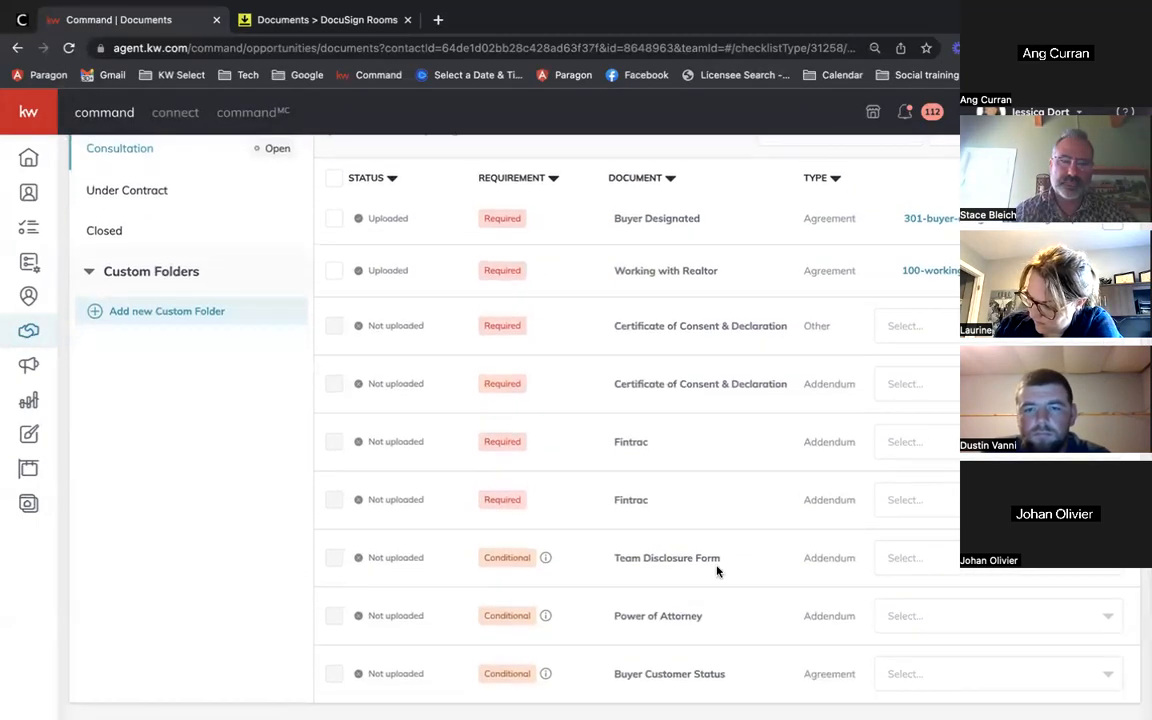
scroll(717, 571, up, 2)
scroll(717, 571, down, 1)
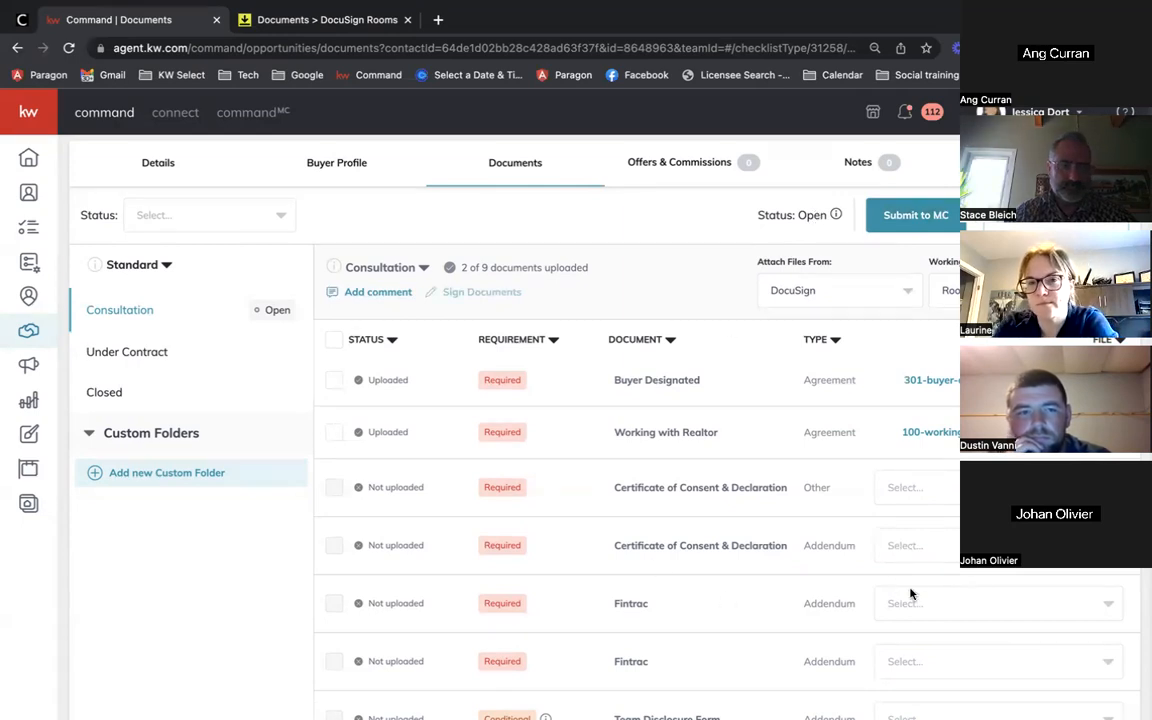
Step: Submit the Consultation checklist to MC and confirm in the Submit dialog
click(916, 223)
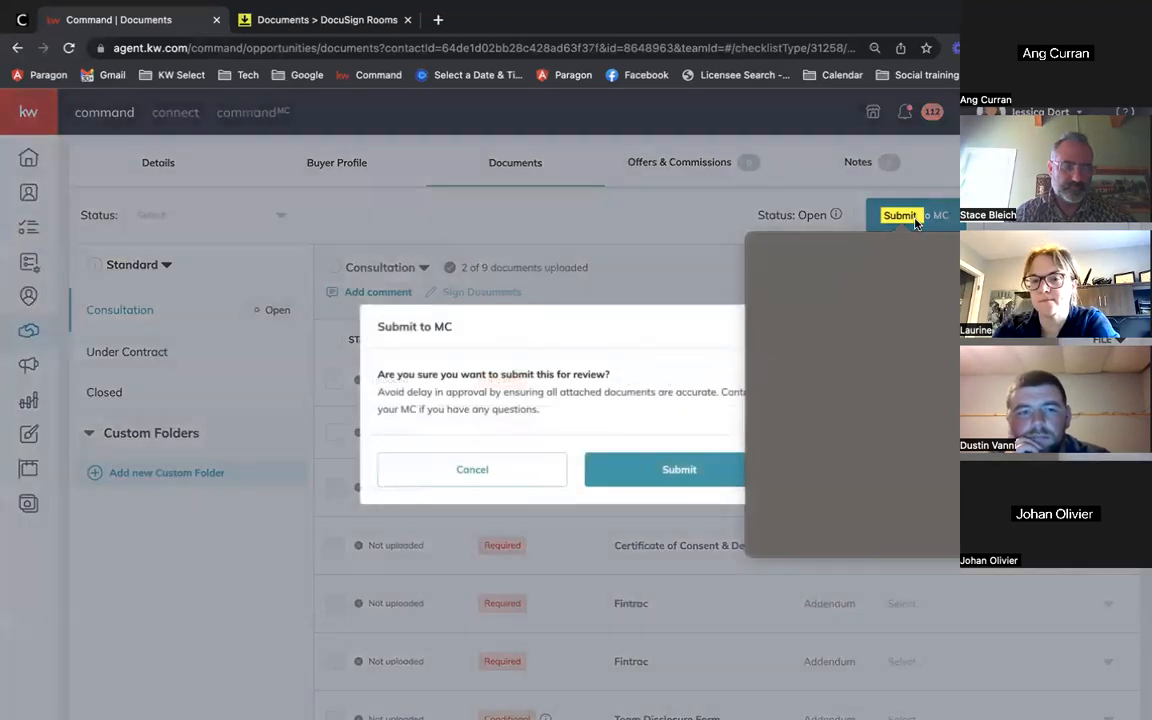
click(916, 223)
click(932, 221)
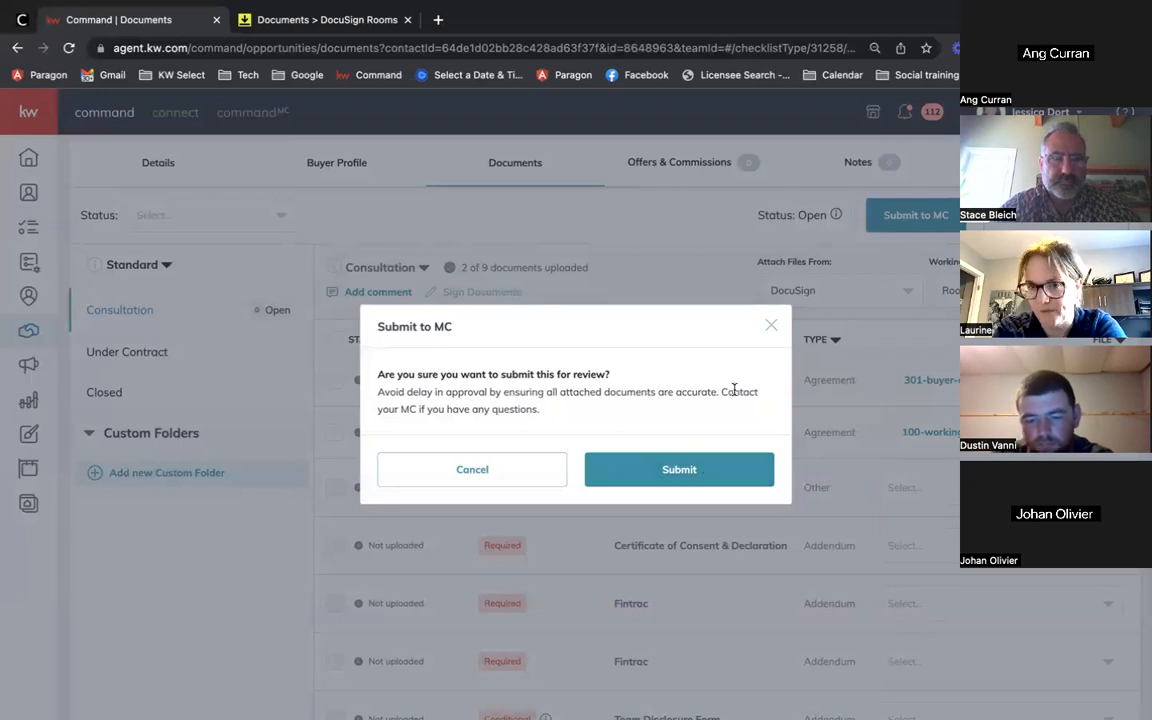
click(683, 470)
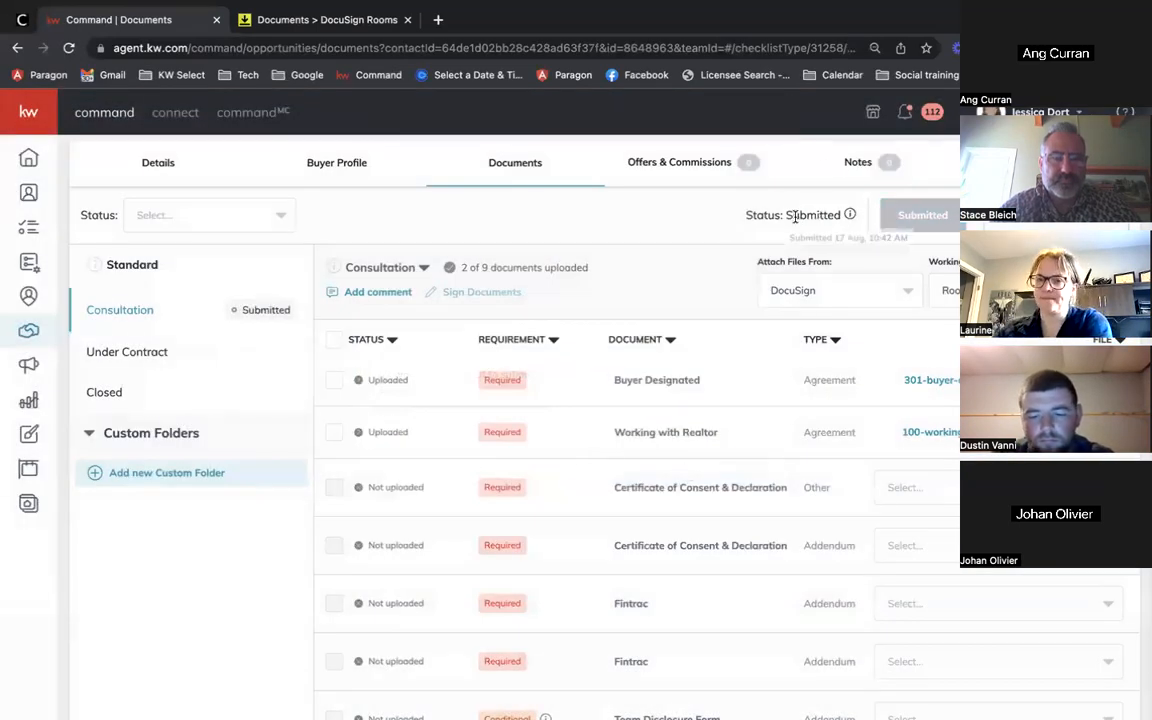
scroll(710, 370, up, 1)
scroll(710, 370, up, 2)
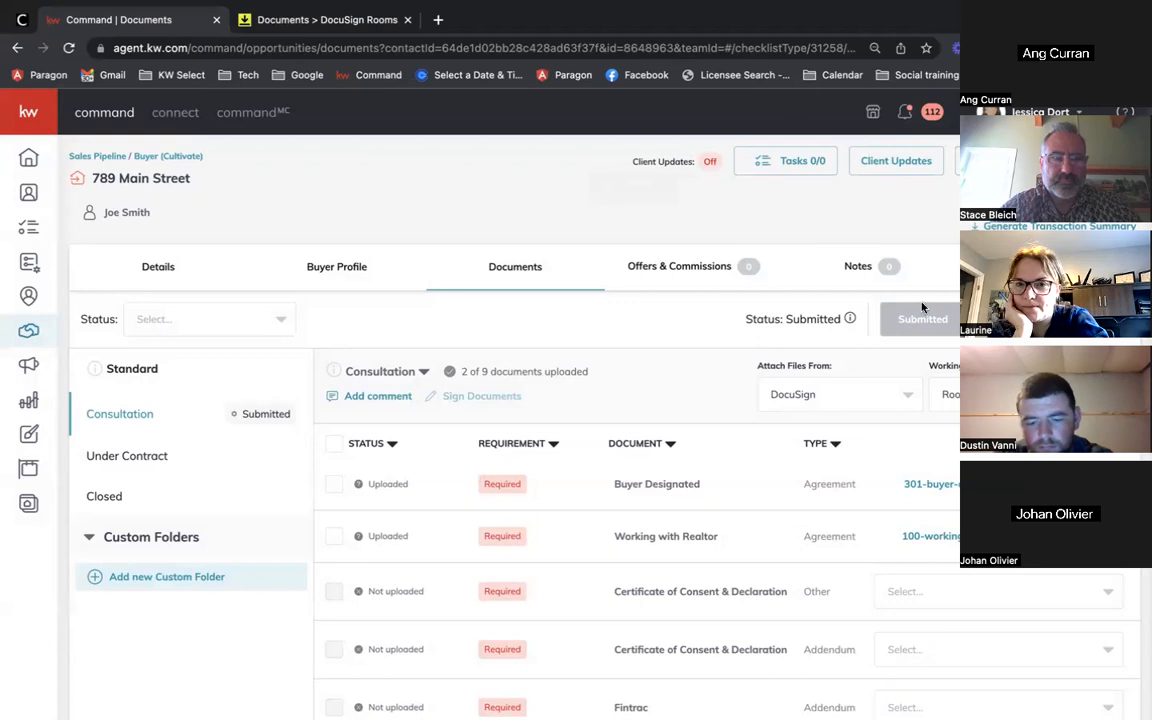
click(69, 47)
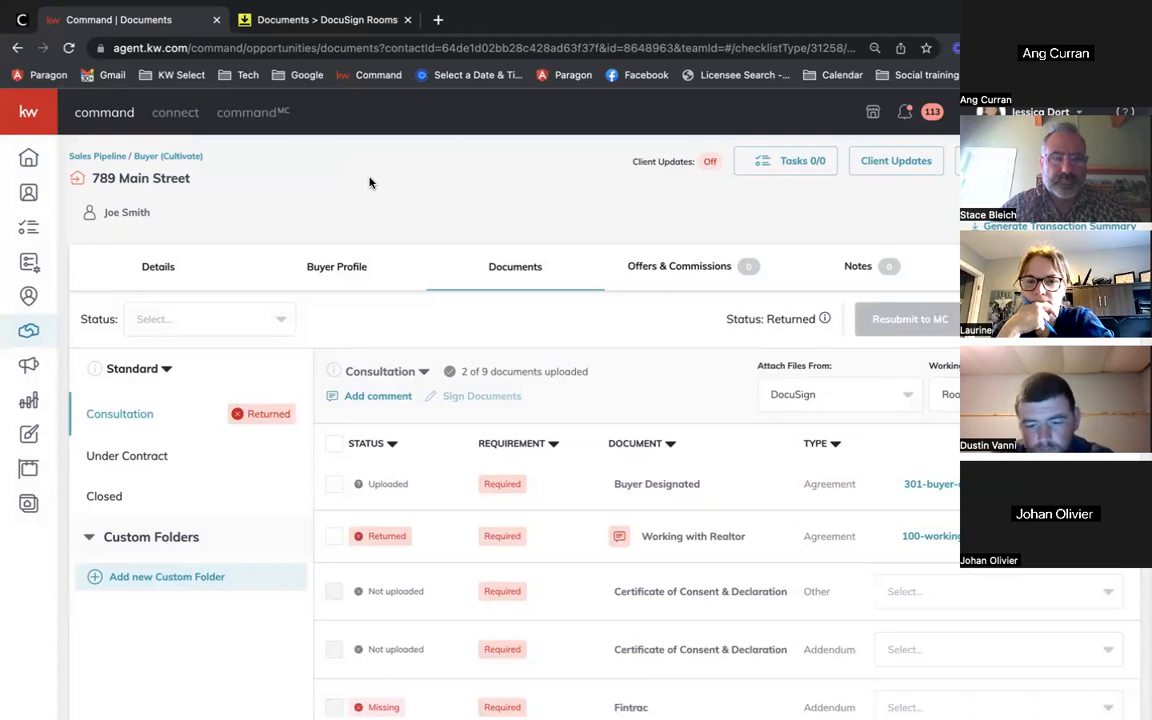
Step: Open the returned compliance request notification and zoom the browser out to see more document rows
click(905, 111)
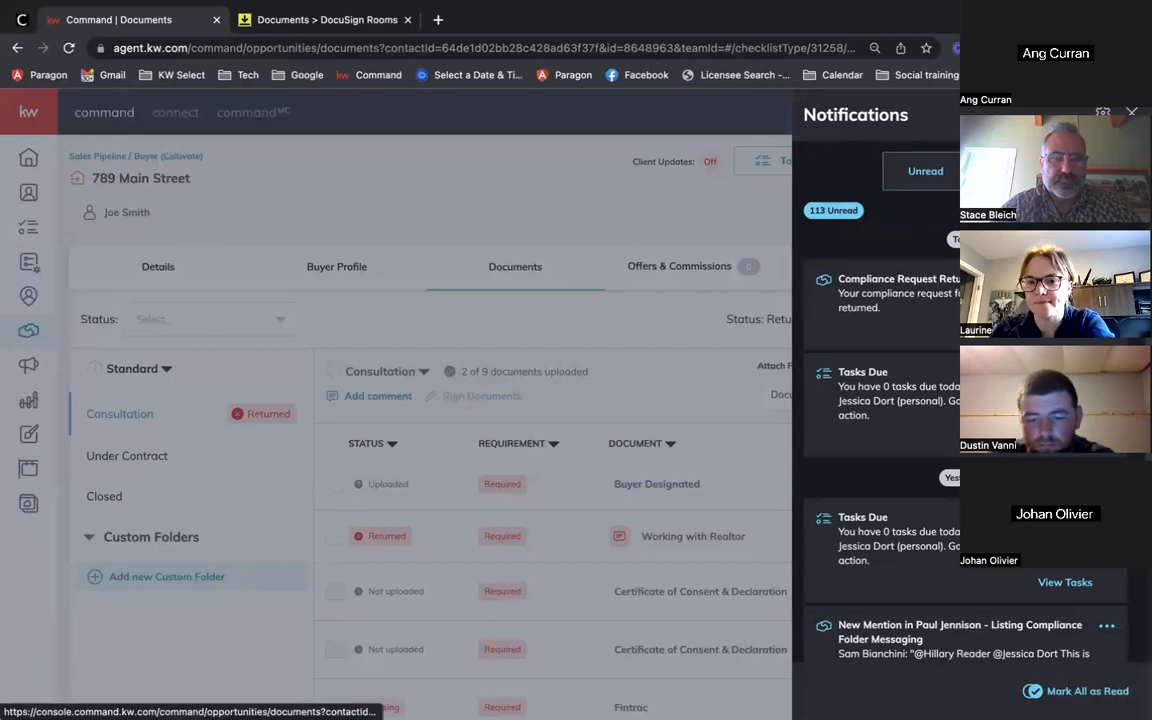
click(1062, 328)
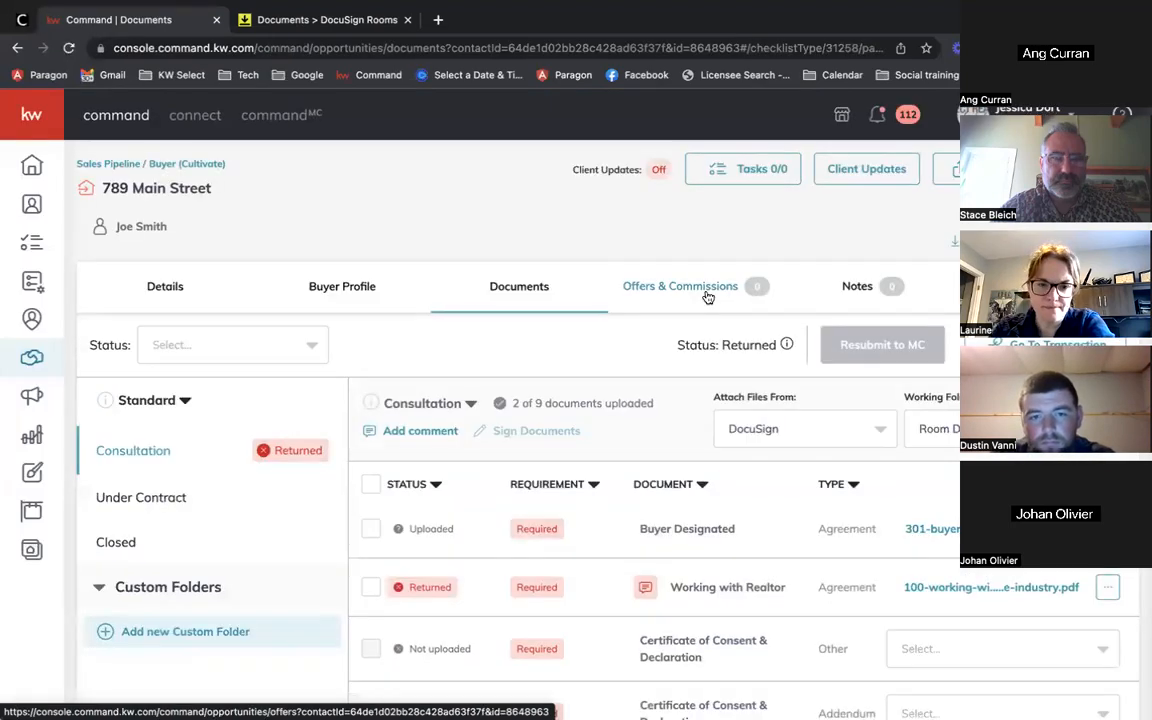
click(1136, 48)
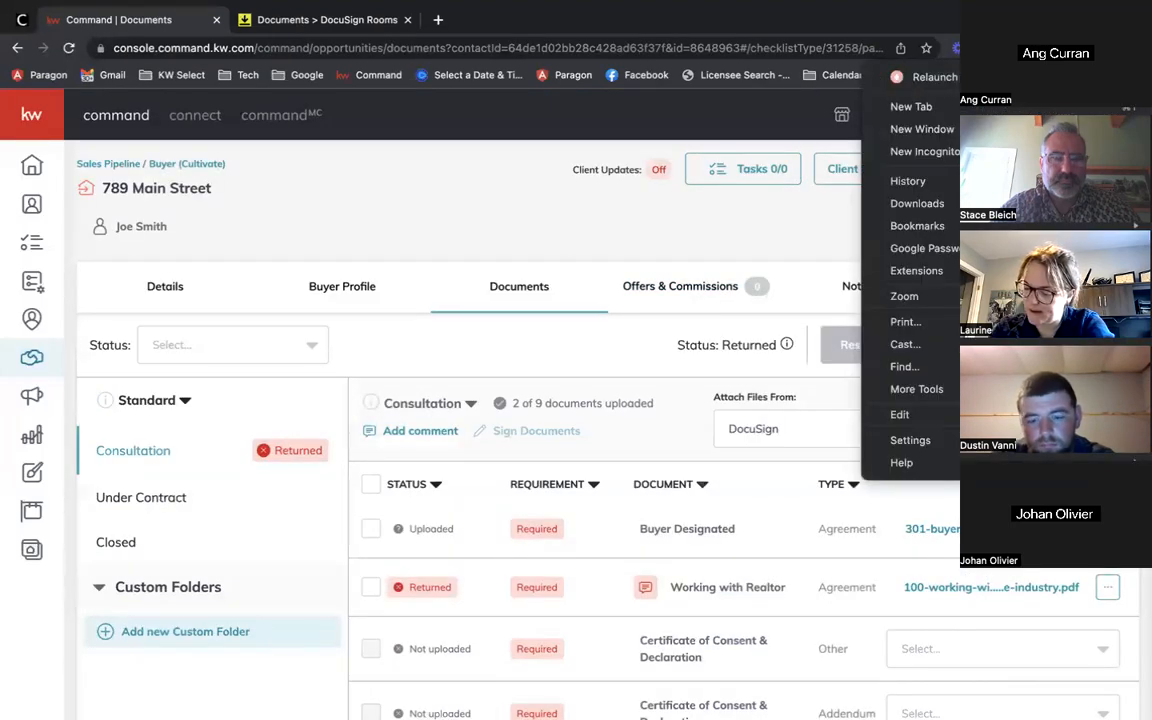
click(1024, 296)
click(692, 206)
scroll(504, 541, down, 1)
scroll(504, 541, up, 1)
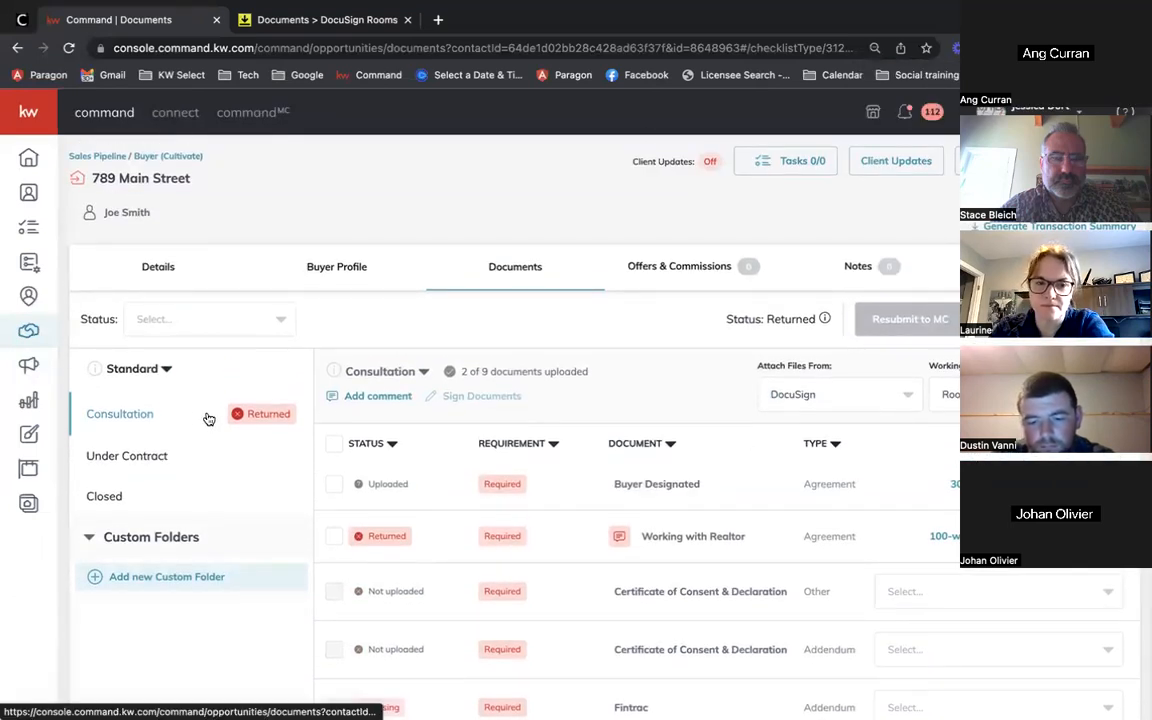
scroll(584, 401, down, 3)
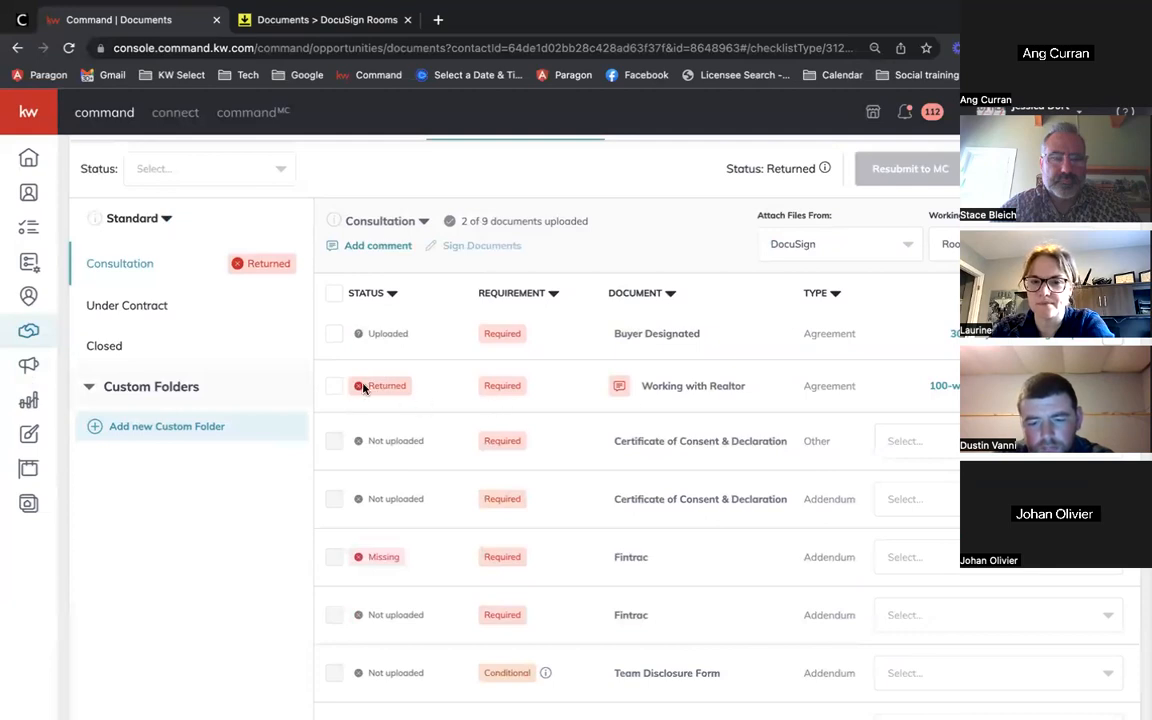
scroll(398, 383, down, 1)
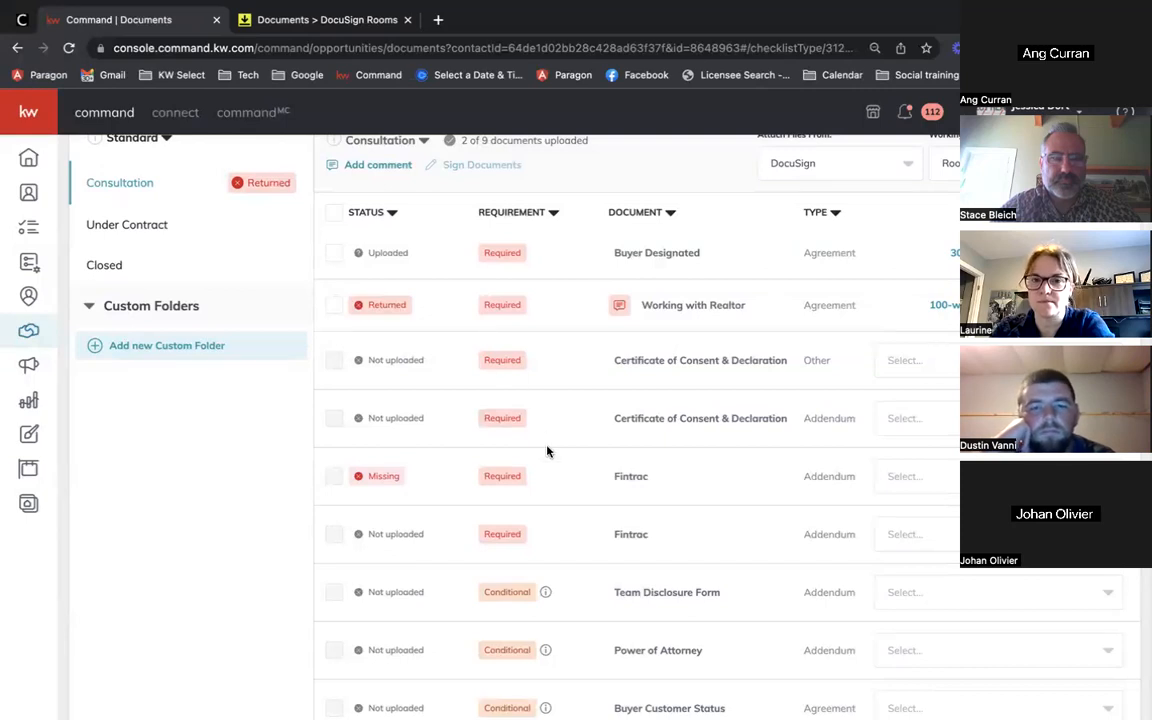
scroll(500, 420, up, 1)
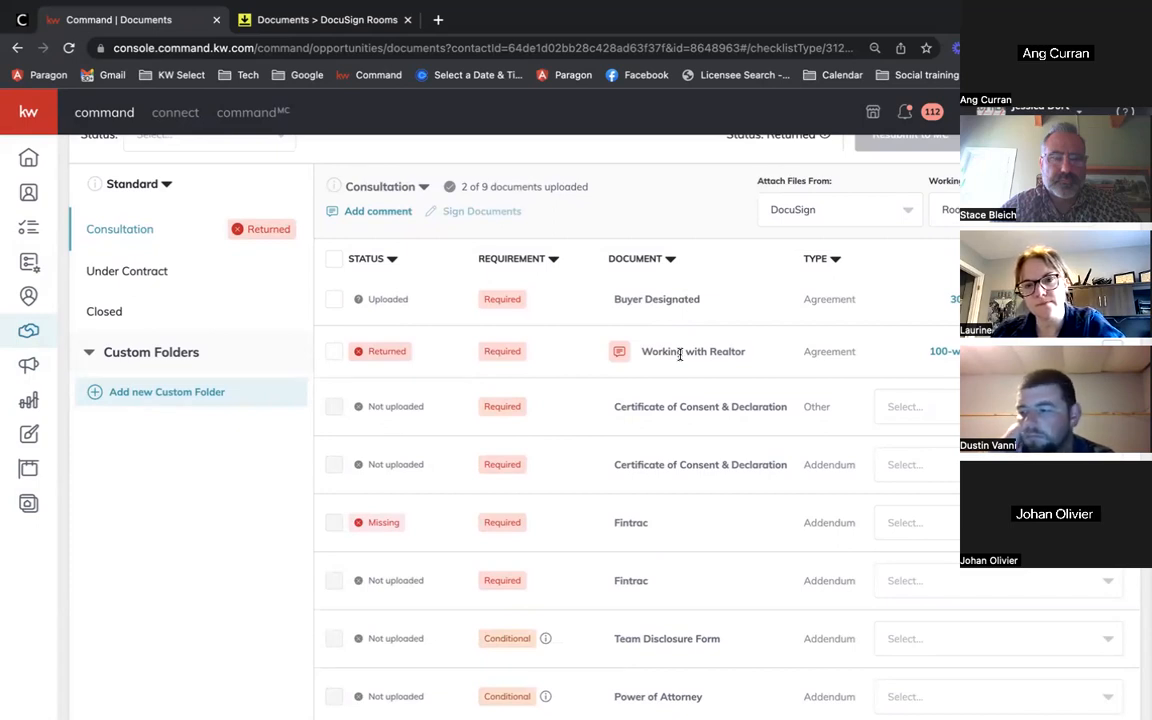
mouse_move(617, 357)
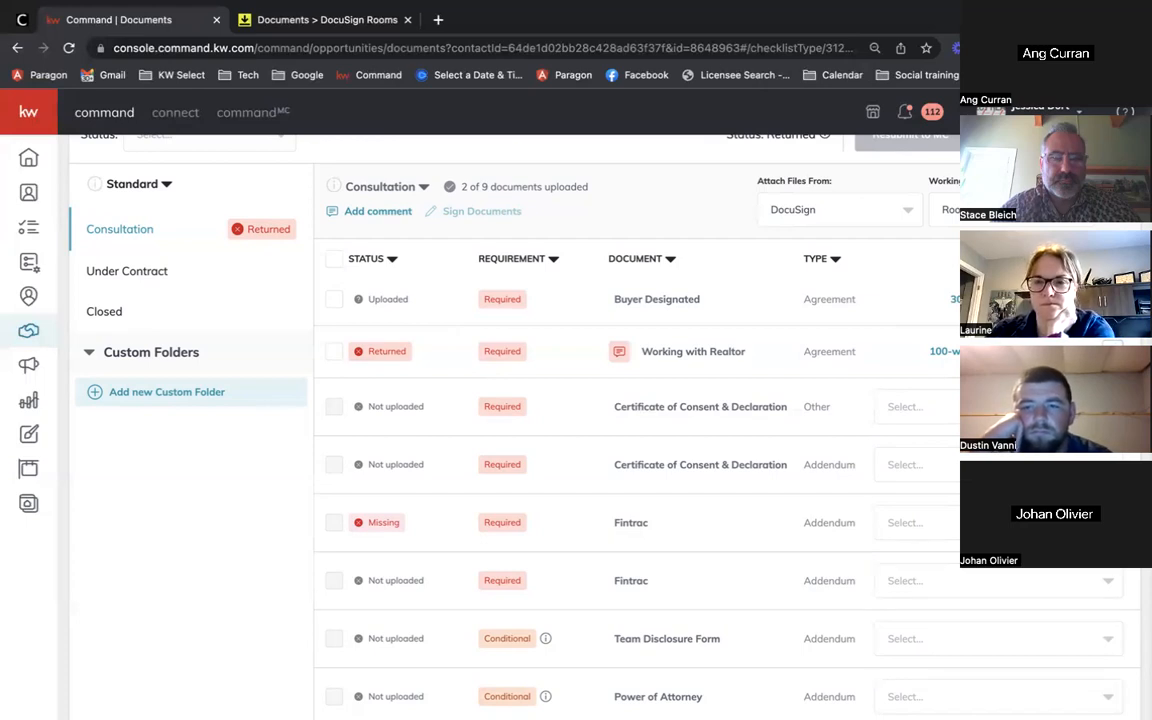
Step: Update the Working with Realtor document with the signed Working with the Real Estate Industry PDF
click(1112, 351)
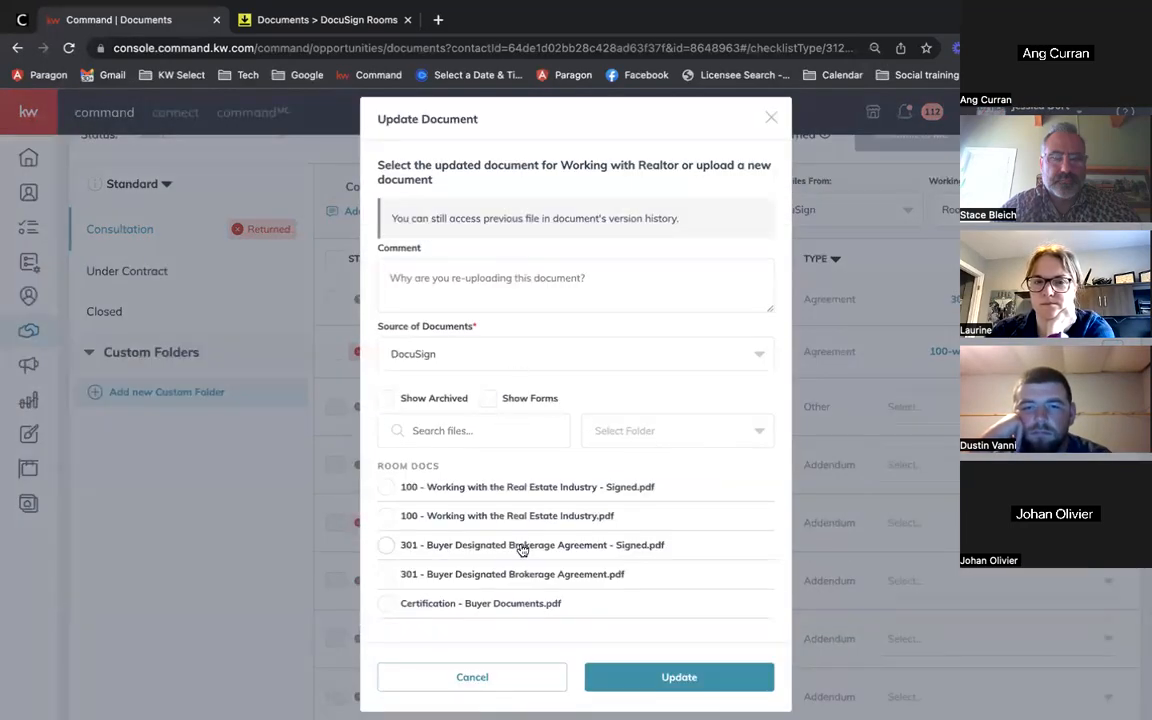
scroll(522, 549, down, 1)
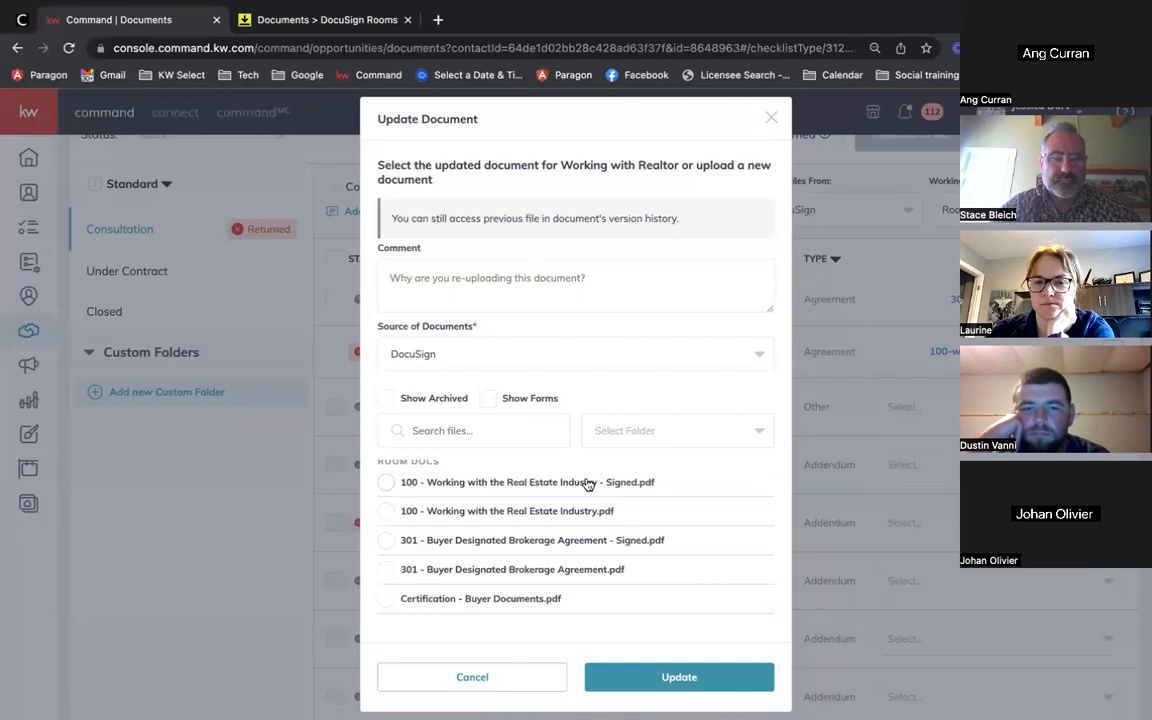
click(386, 482)
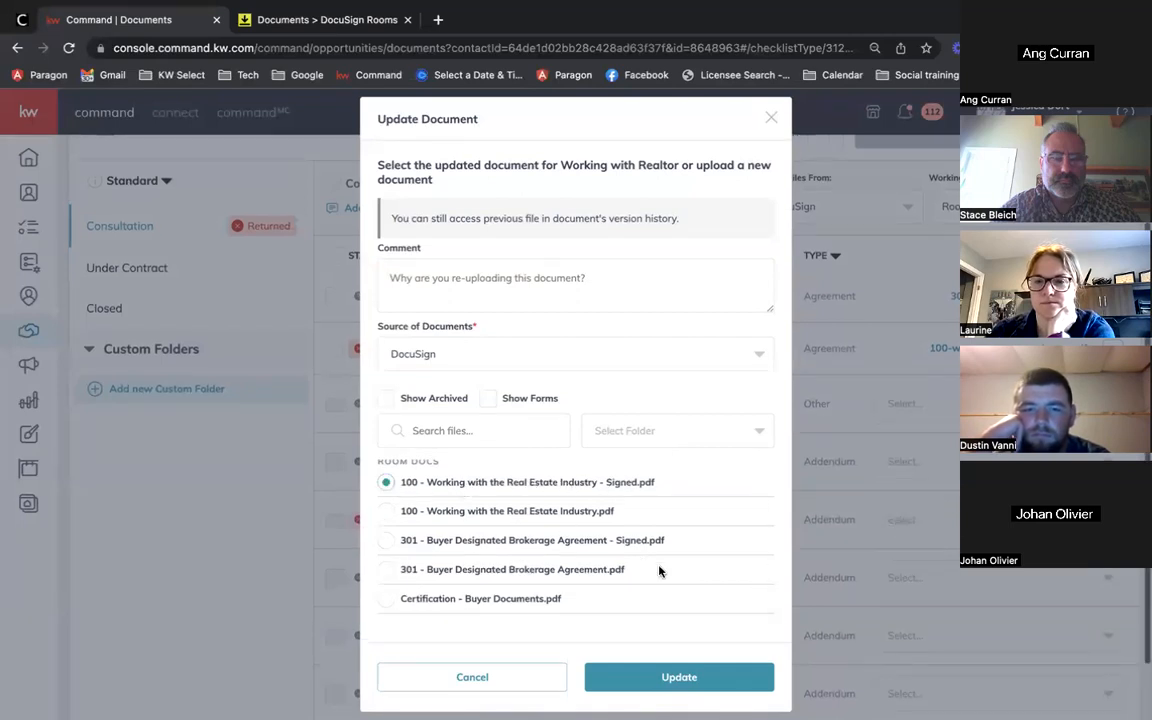
scroll(660, 571, down, 1)
click(669, 679)
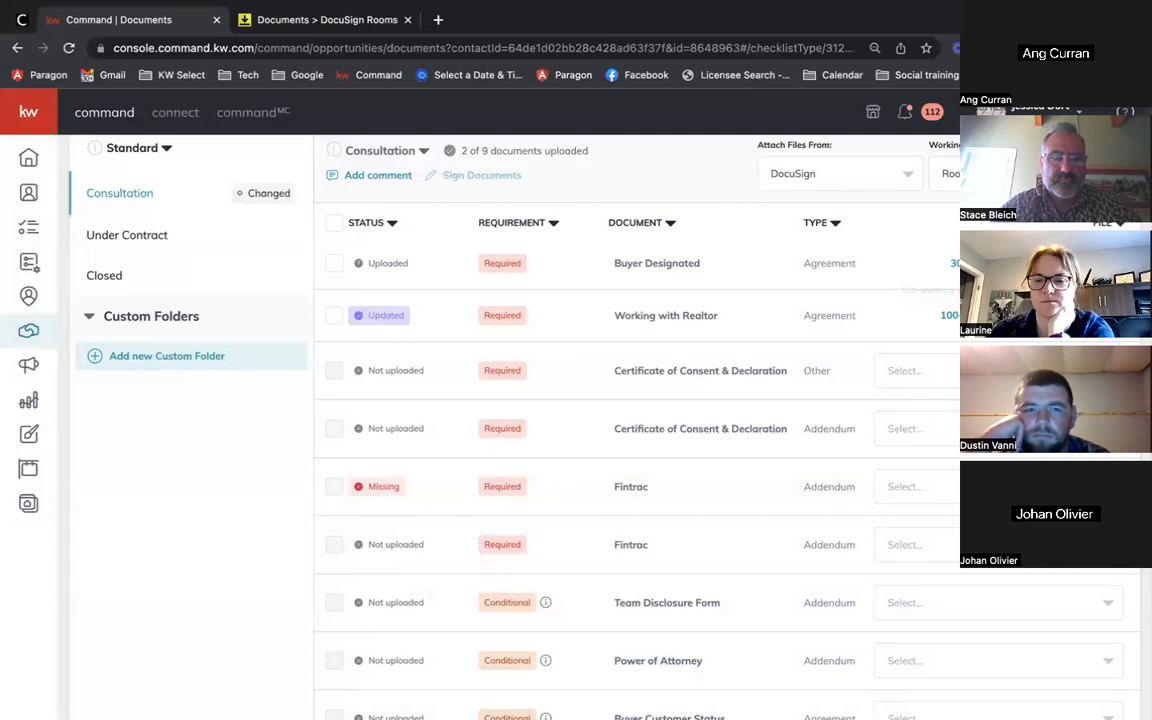
scroll(600, 420, up, 2)
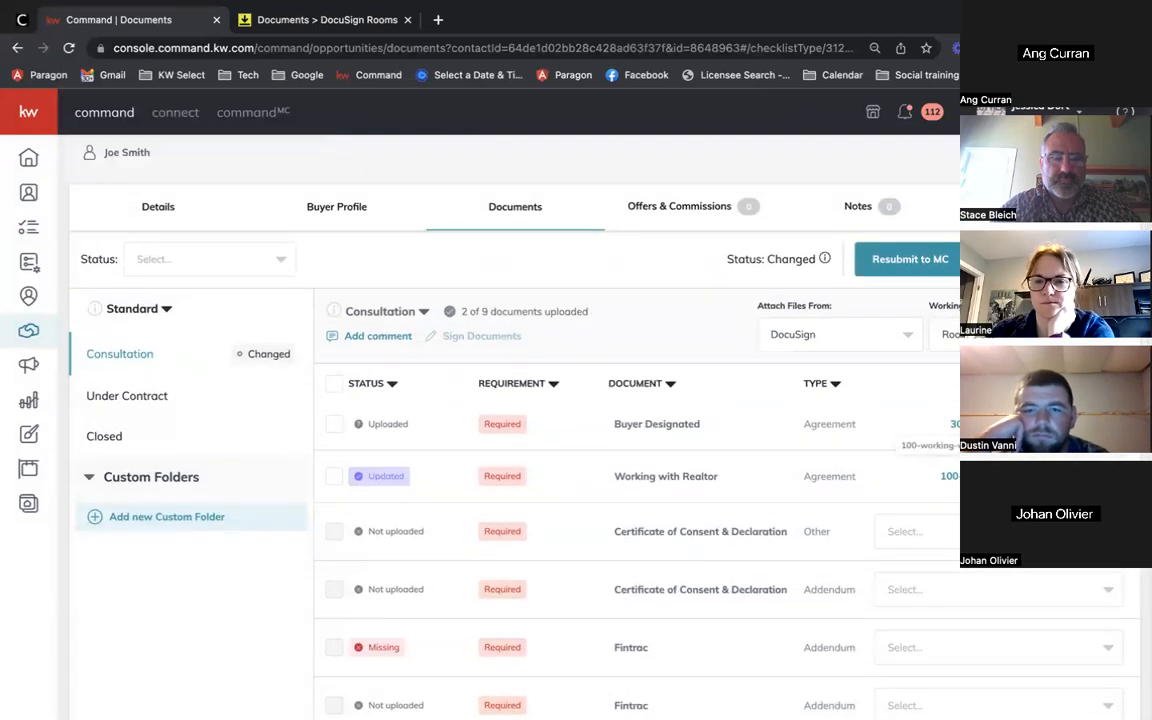
Step: View the Working with Realtor document's version history, then close the viewer
click(972, 477)
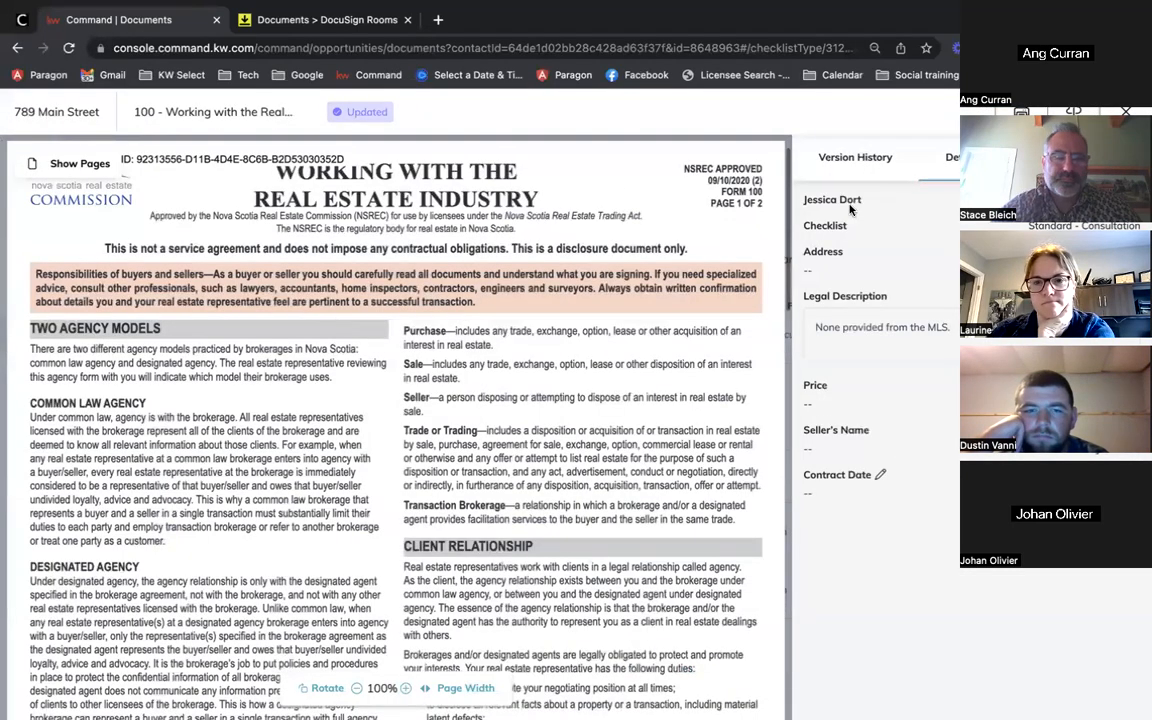
click(862, 158)
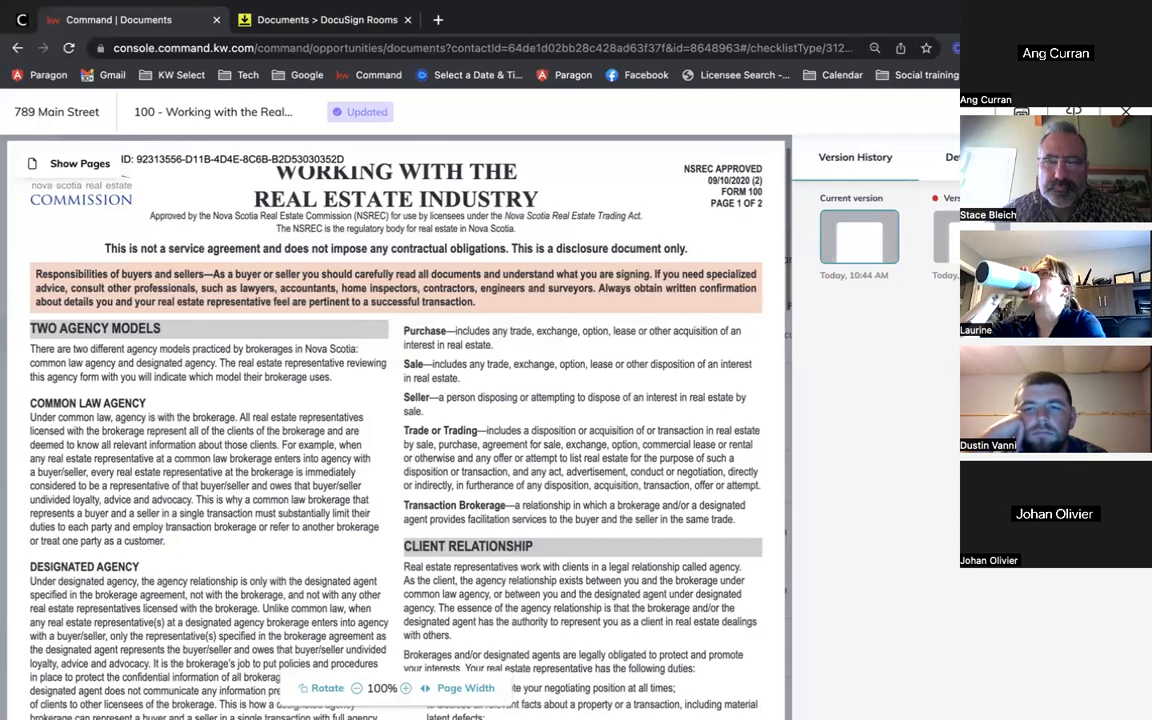
key(Escape)
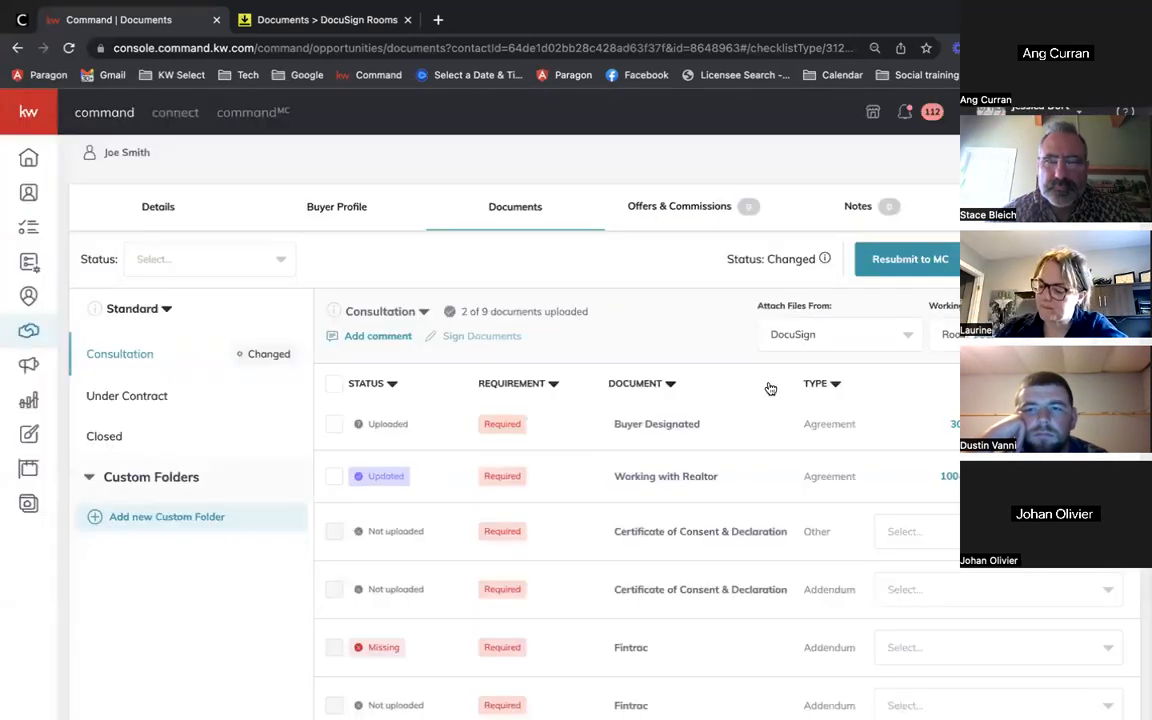
scroll(668, 591, down, 1)
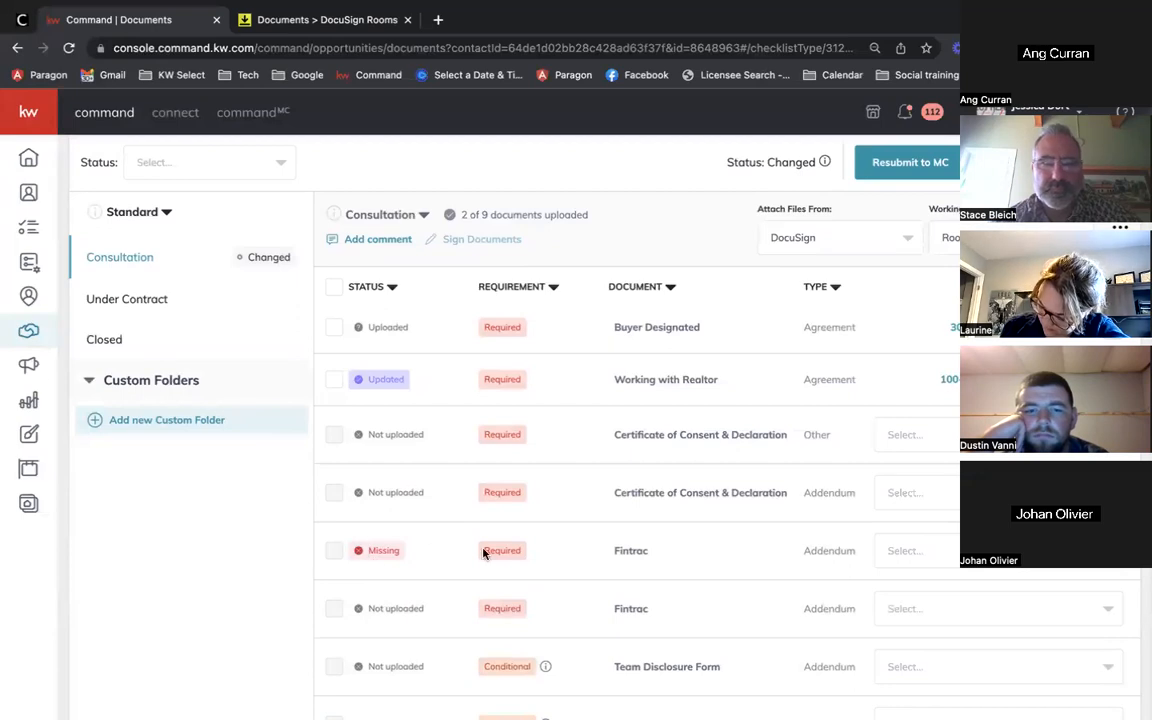
Step: Set Attach Files From to My Computer (Manual)
click(953, 549)
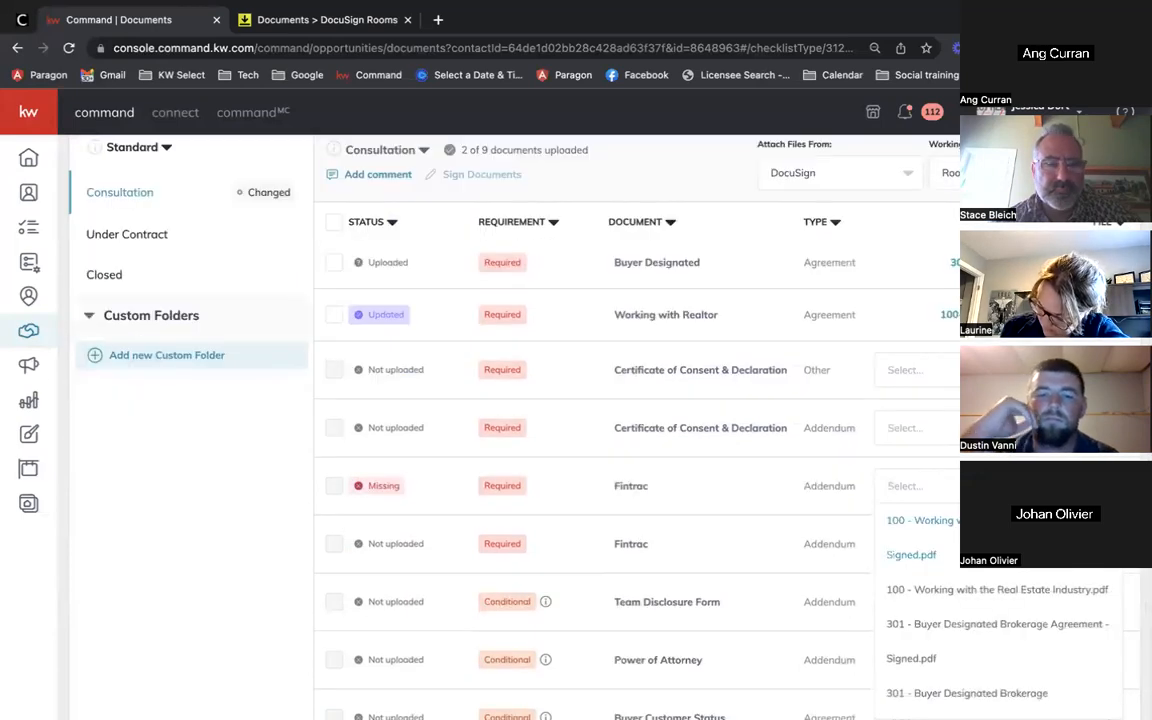
click(954, 496)
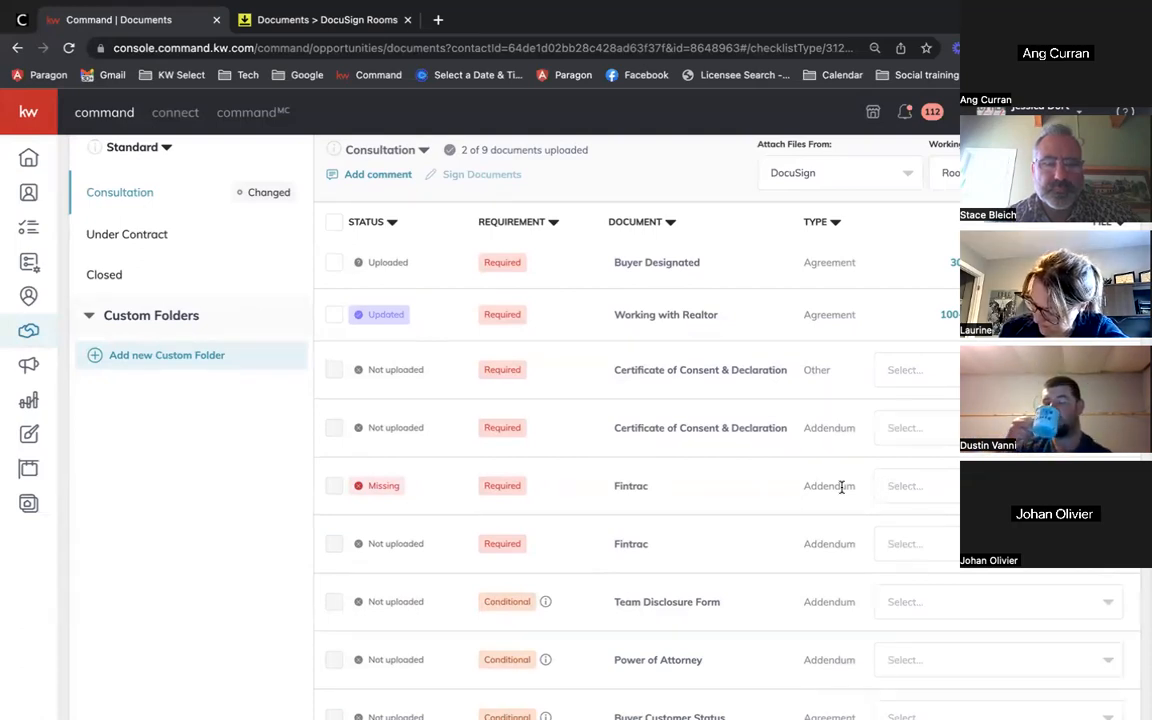
scroll(841, 487, up, 1)
scroll(841, 487, up, 2)
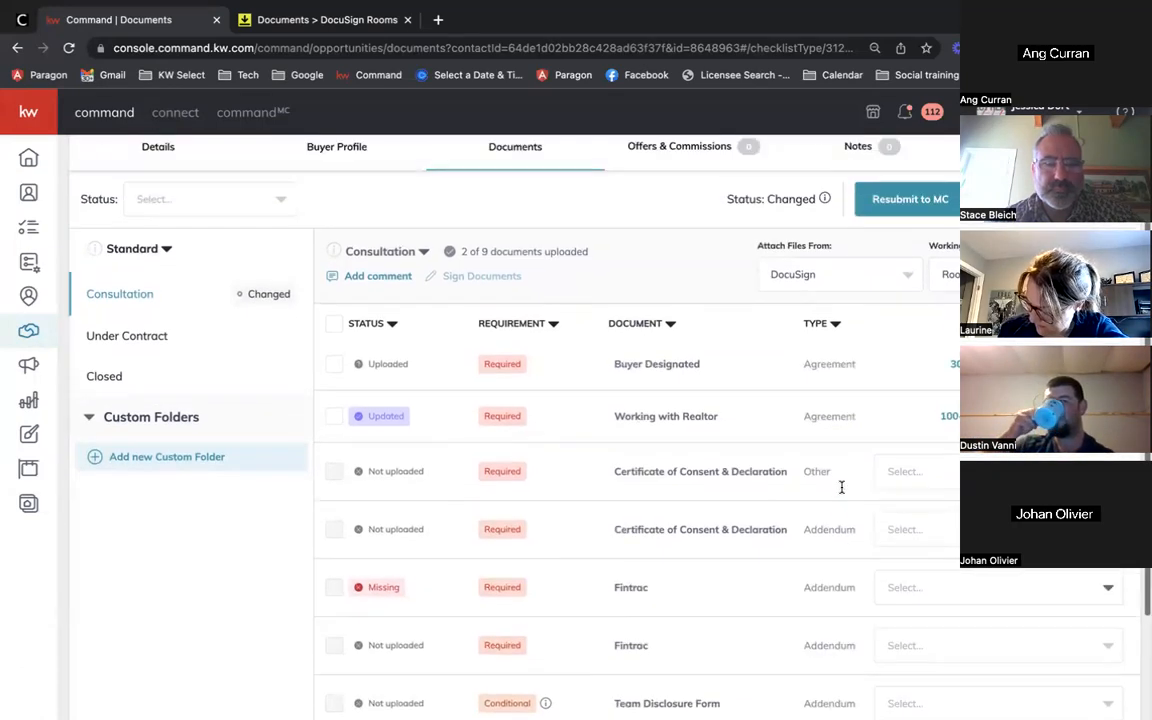
click(811, 275)
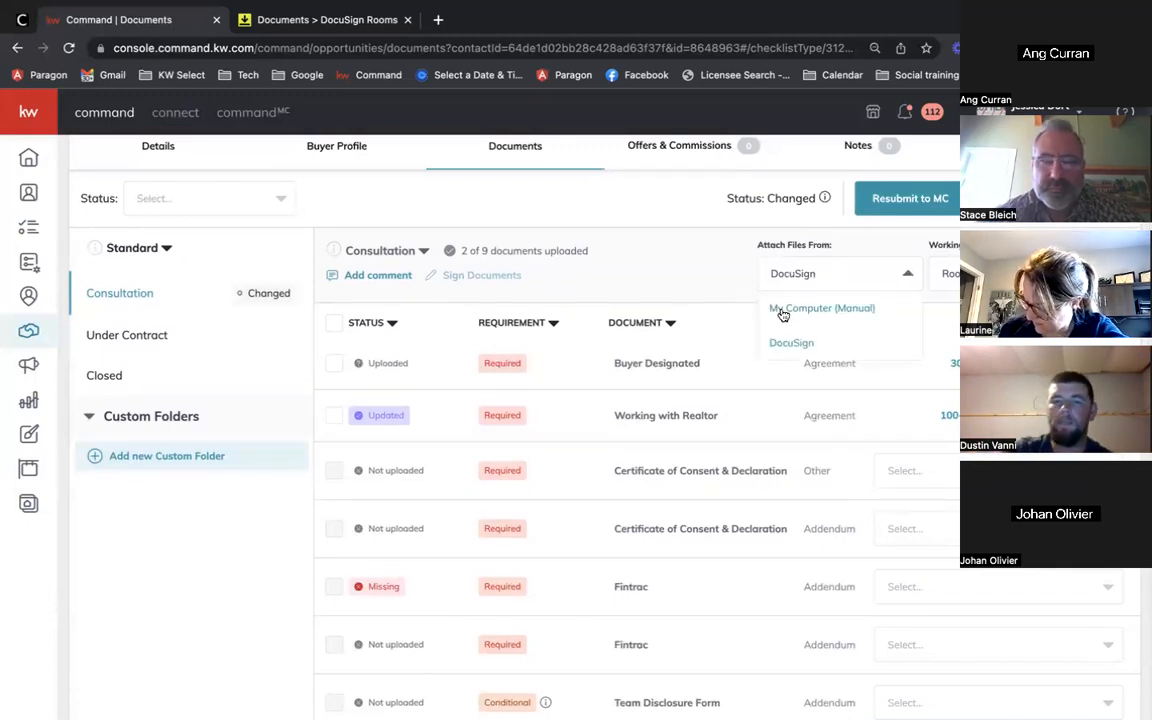
click(787, 309)
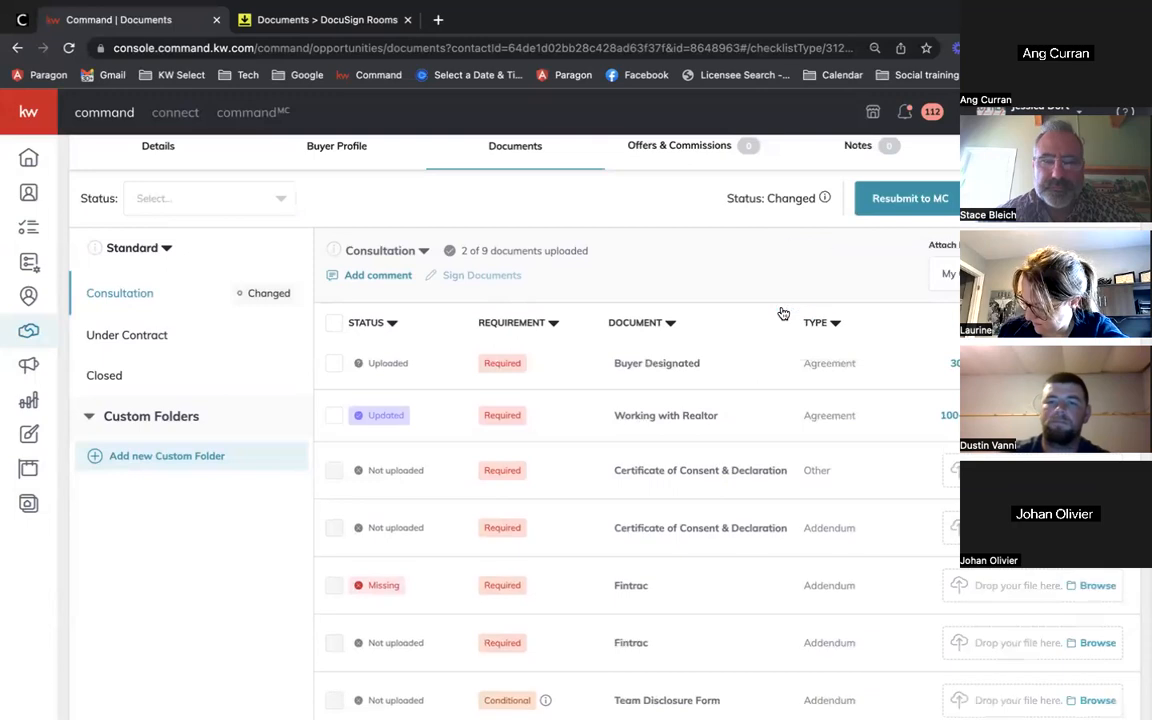
Step: Upload the Fintrac individual record PDF to the Missing Fintrac row
click(1019, 595)
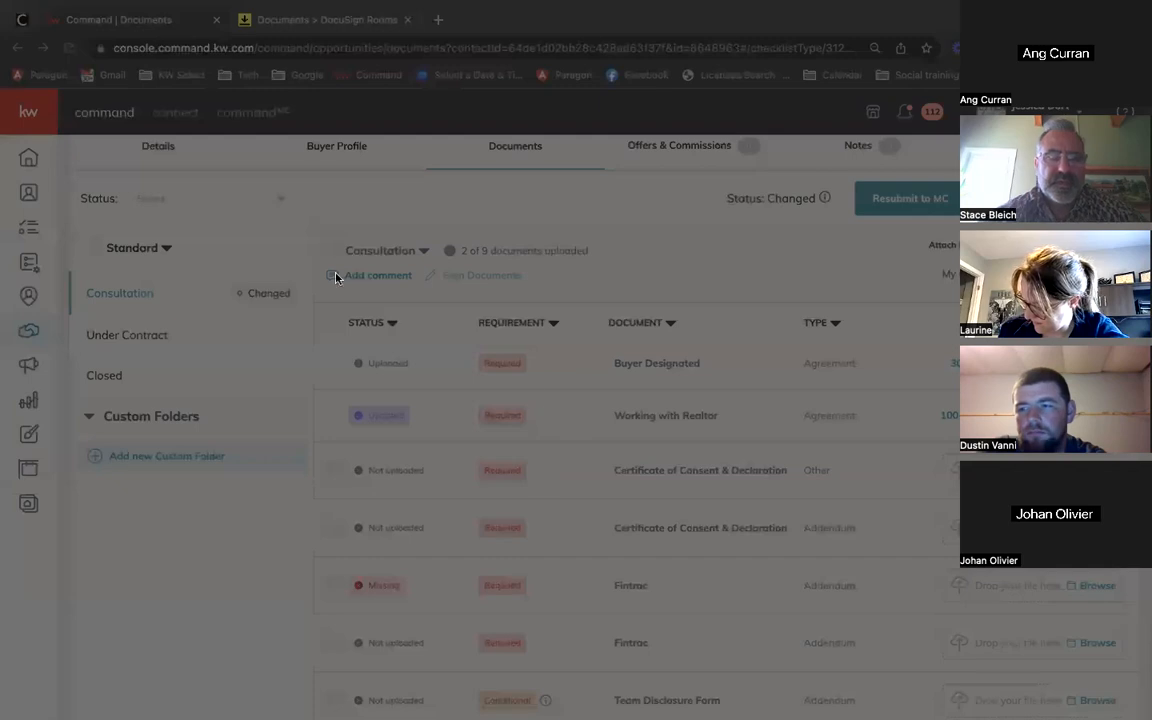
click(953, 602)
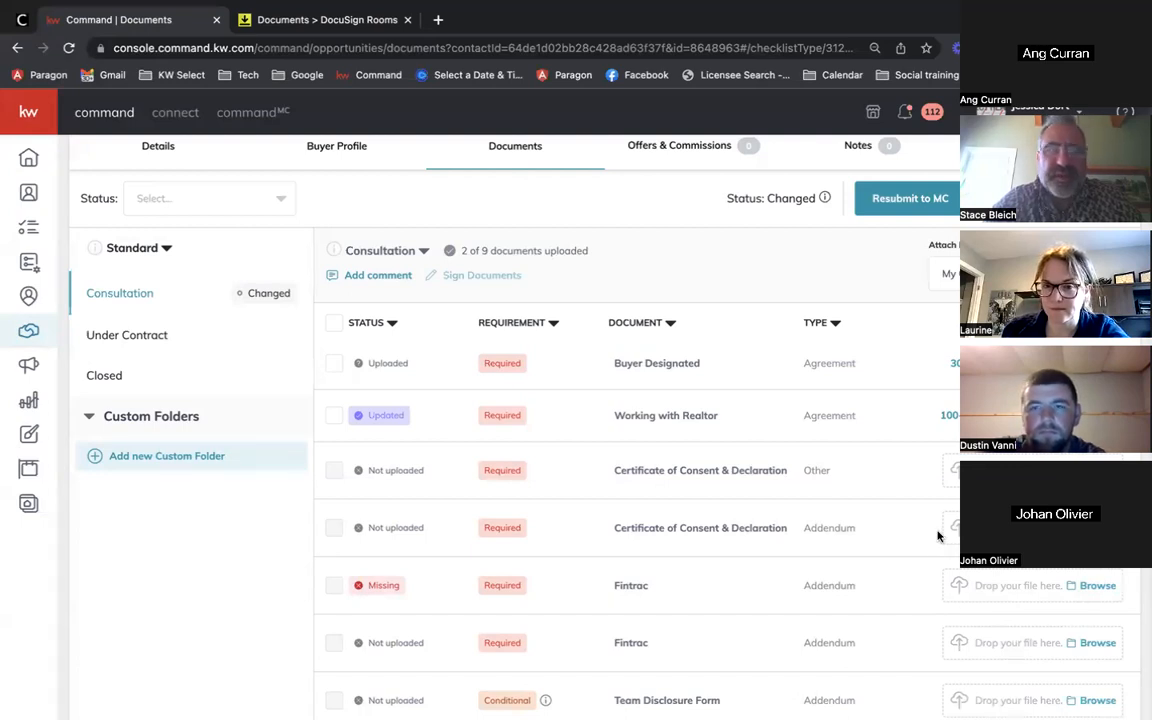
click(942, 594)
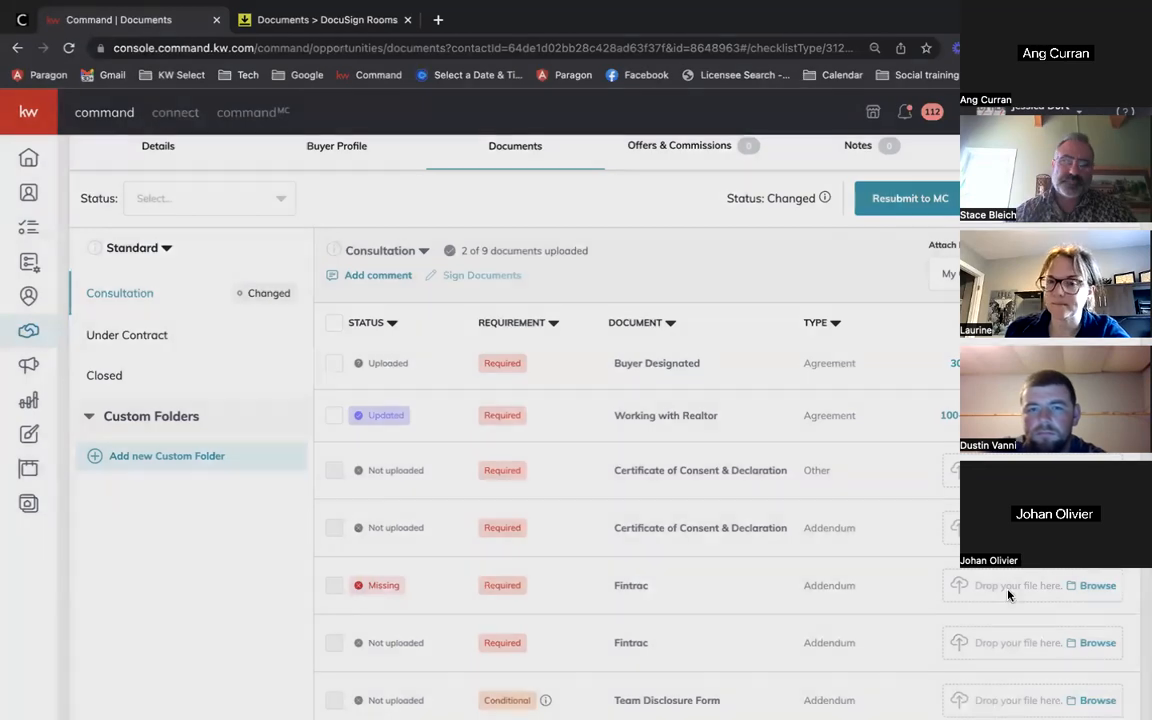
double_click(289, 199)
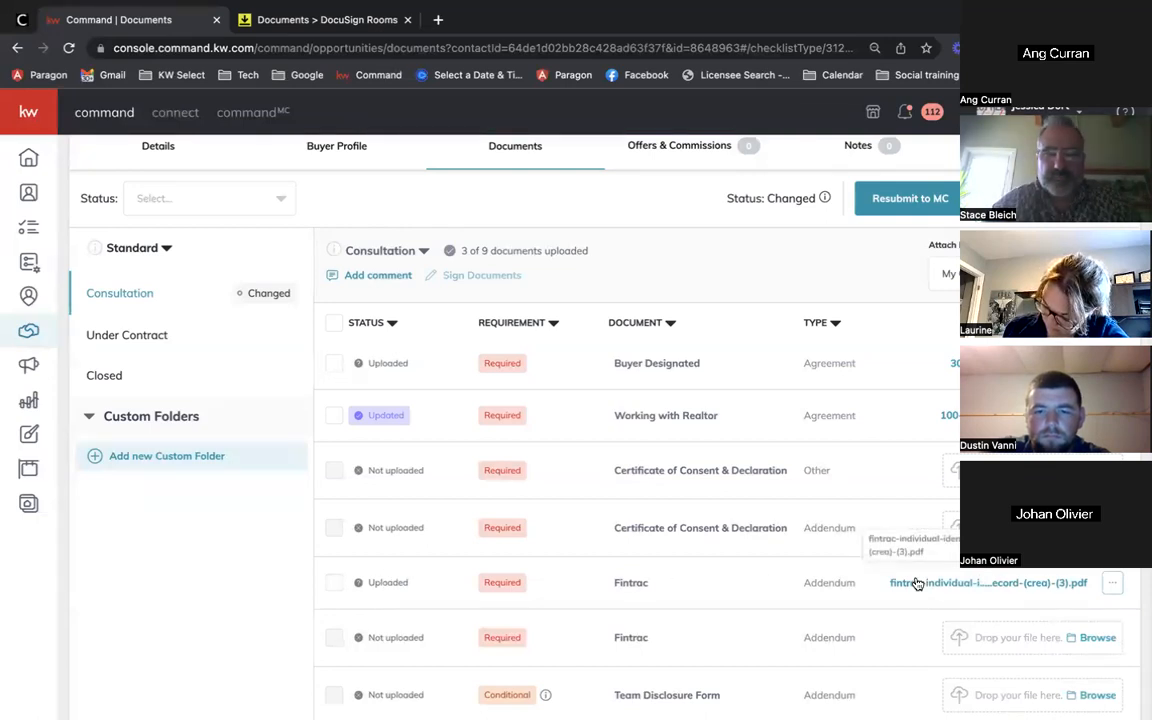
scroll(916, 584, down, 2)
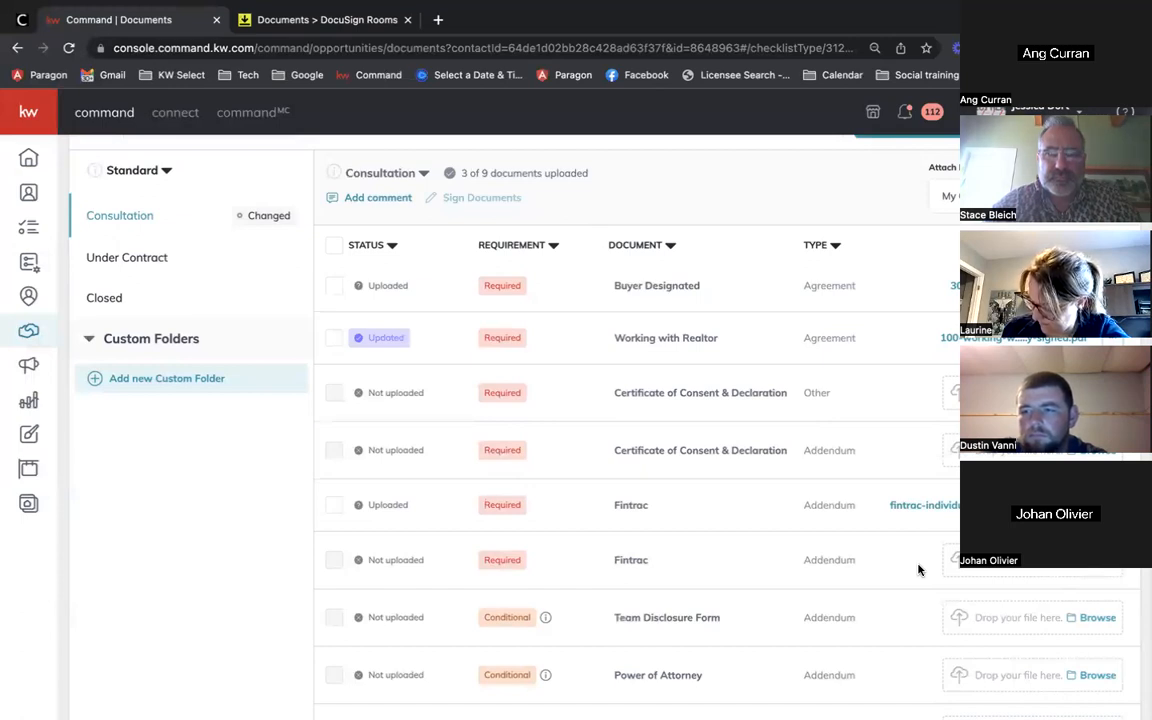
scroll(919, 570, up, 3)
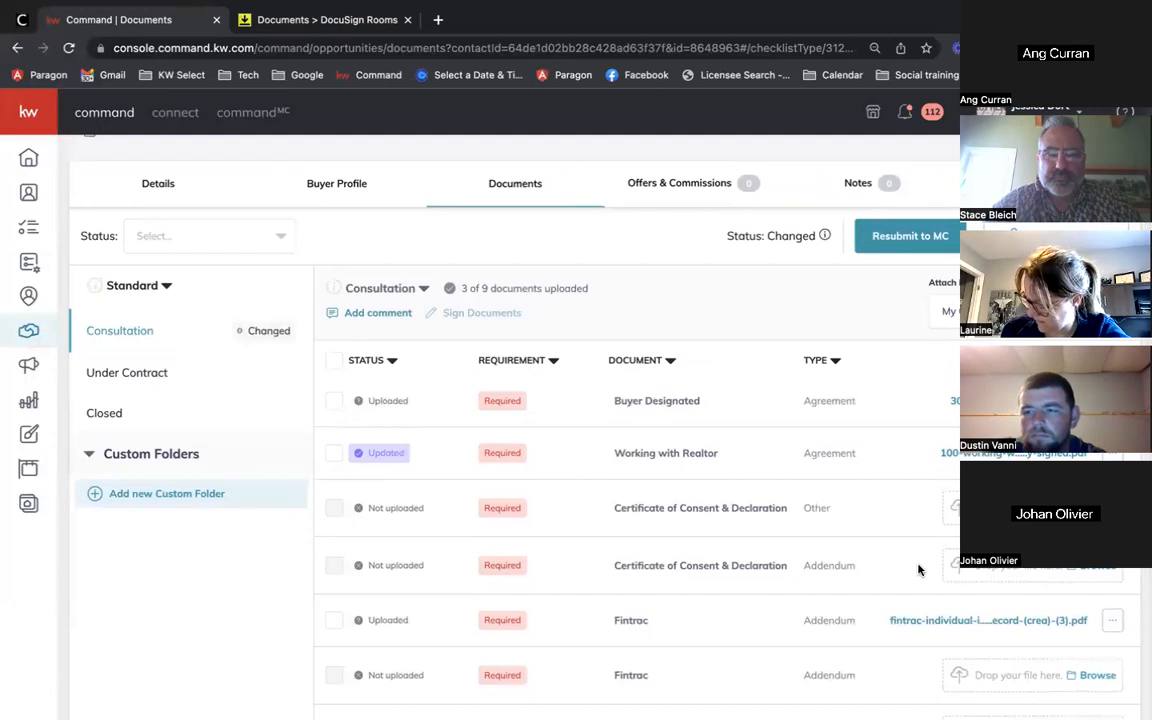
Step: Resubmit the Consultation checklist to MC, then glance at Under Contract and return to Consultation
click(897, 239)
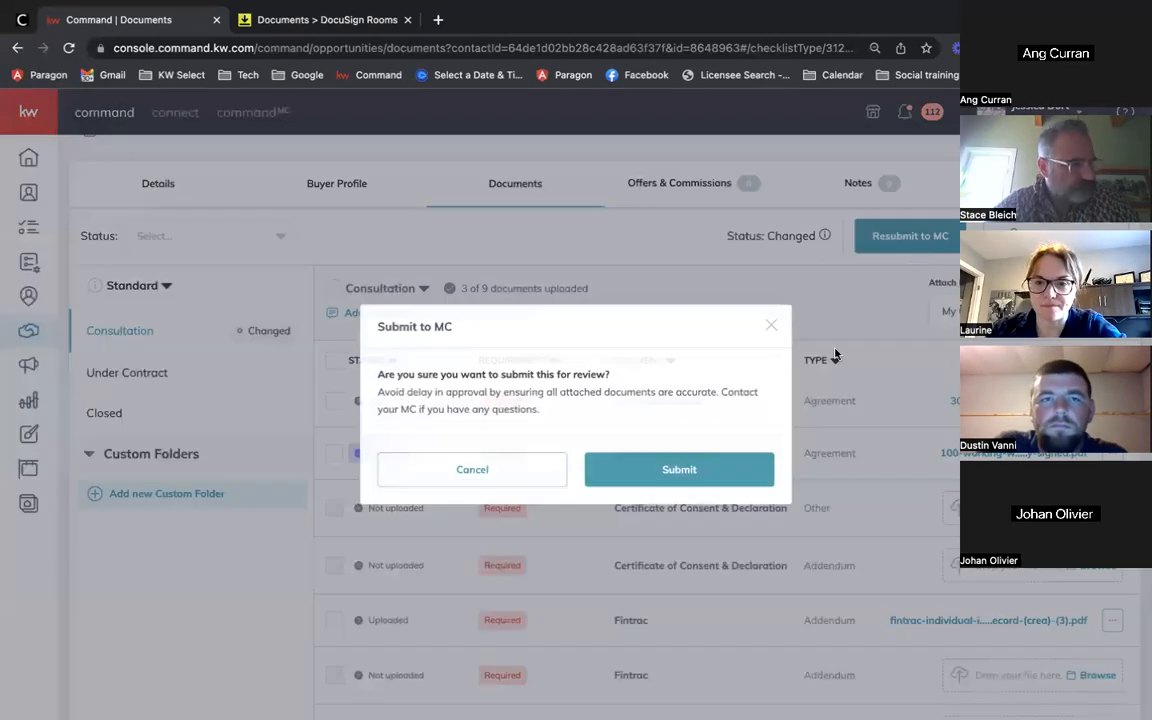
click(771, 329)
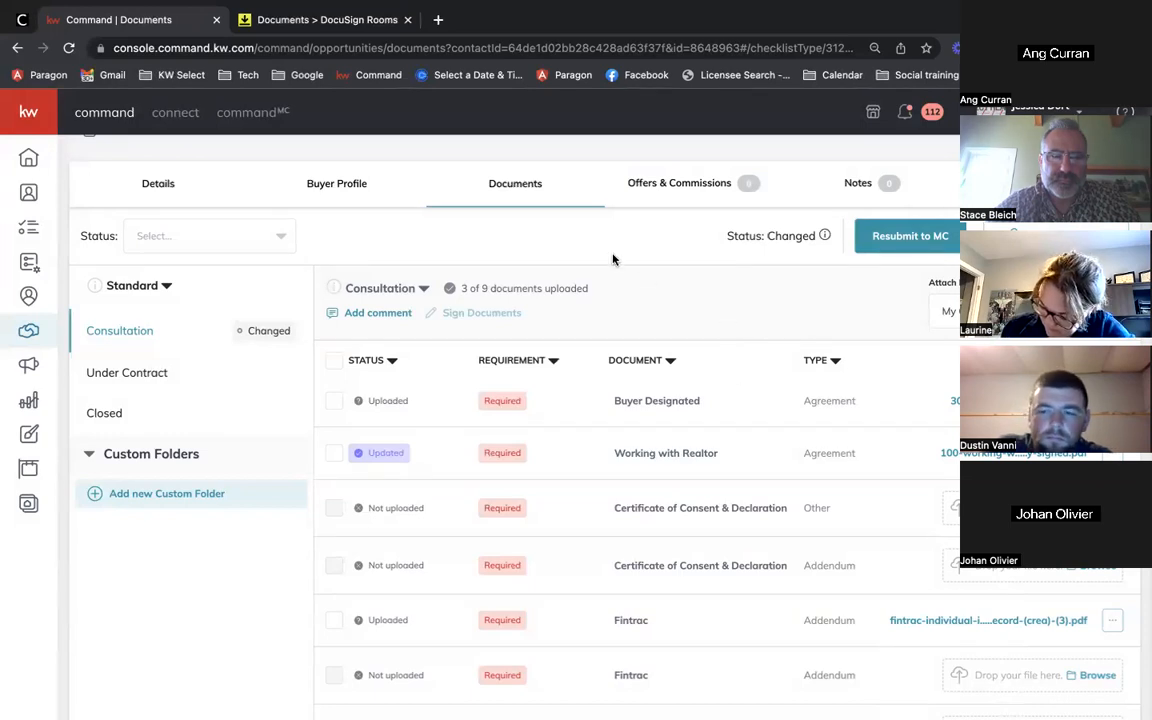
scroll(705, 321, down, 1)
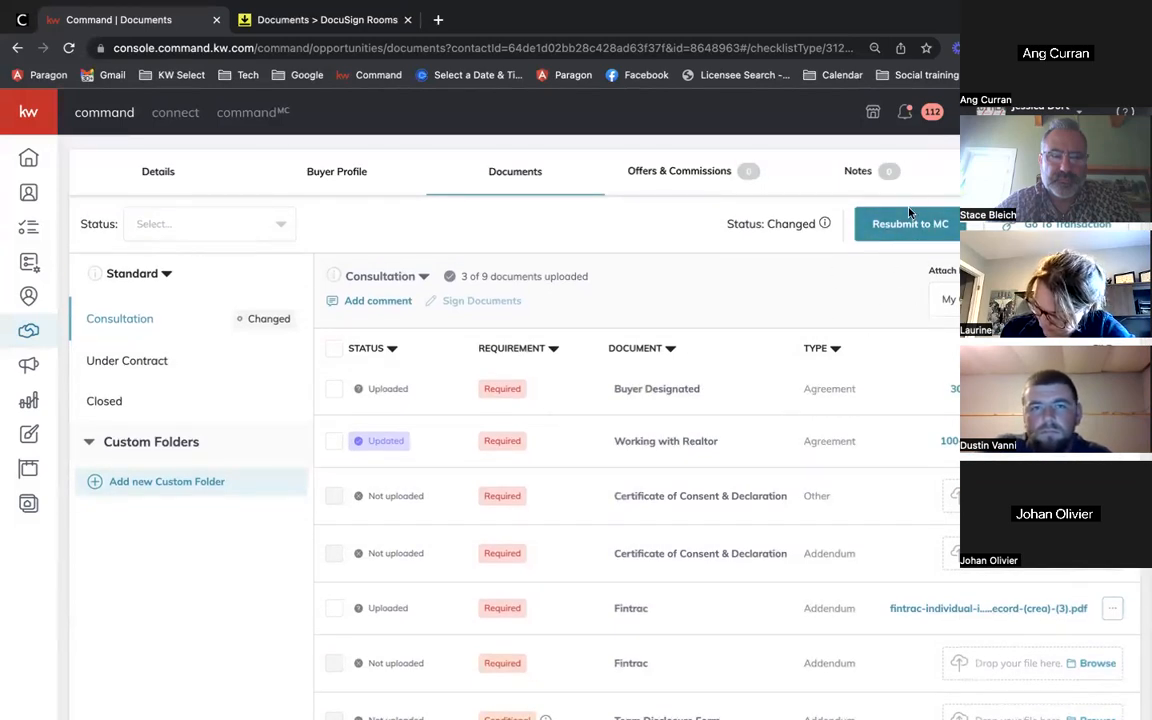
click(910, 224)
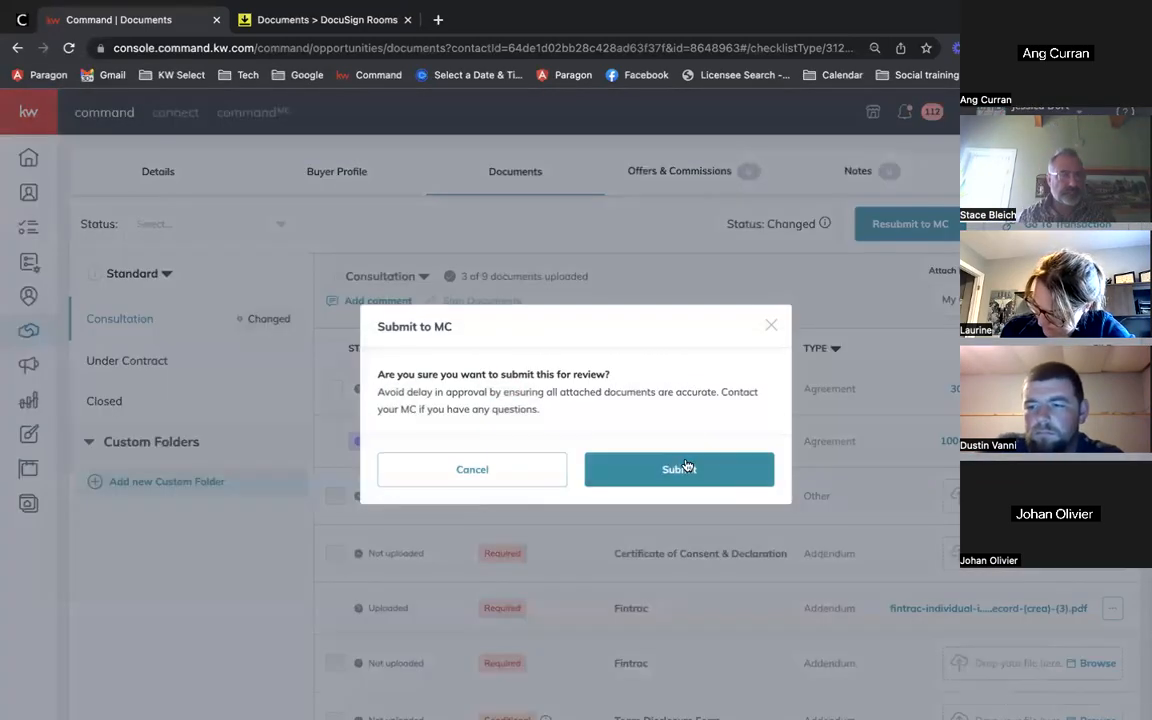
click(687, 467)
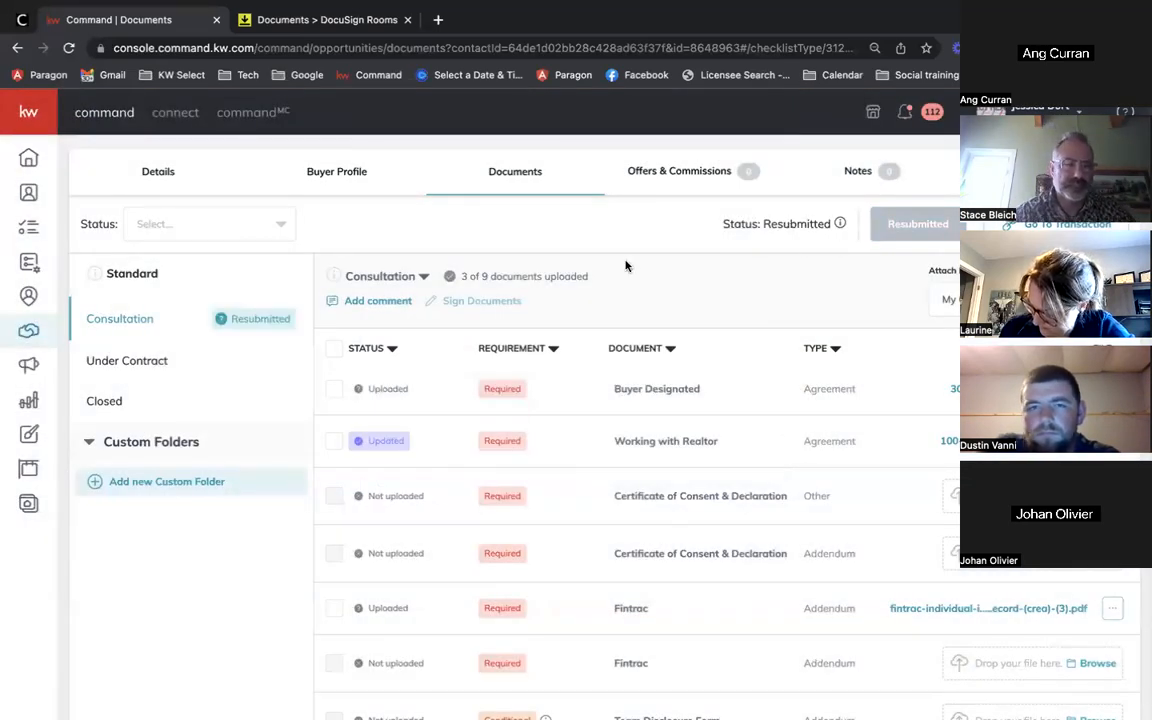
scroll(625, 265, down, 1)
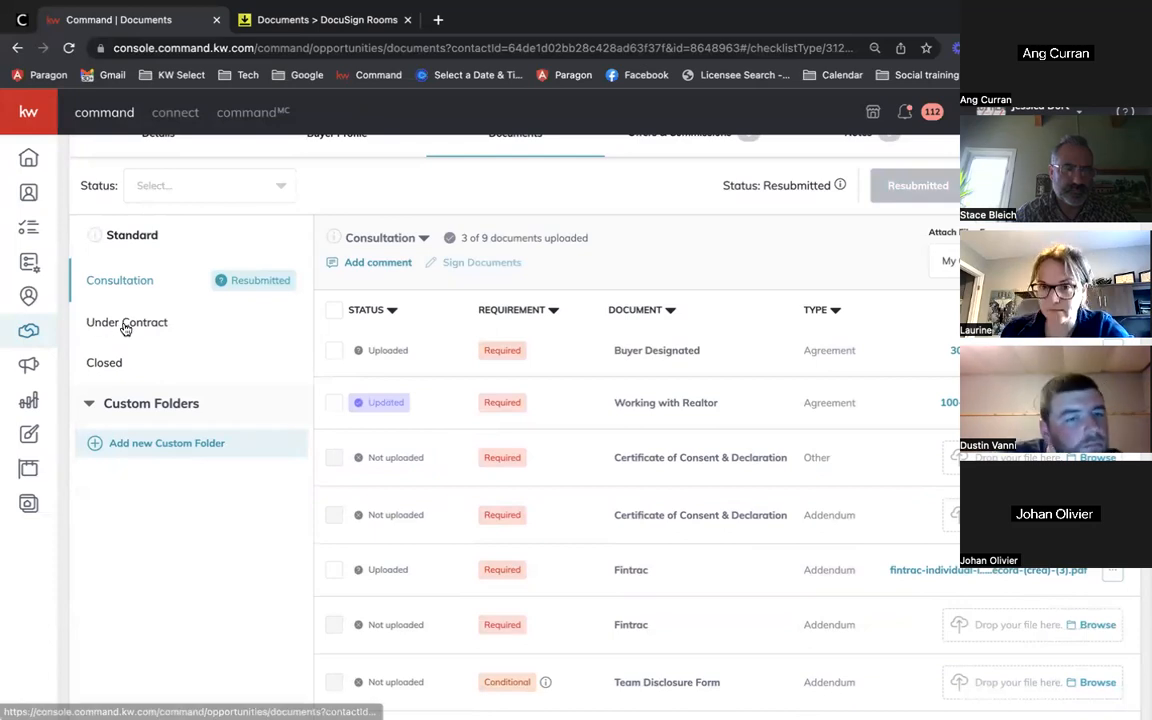
click(126, 324)
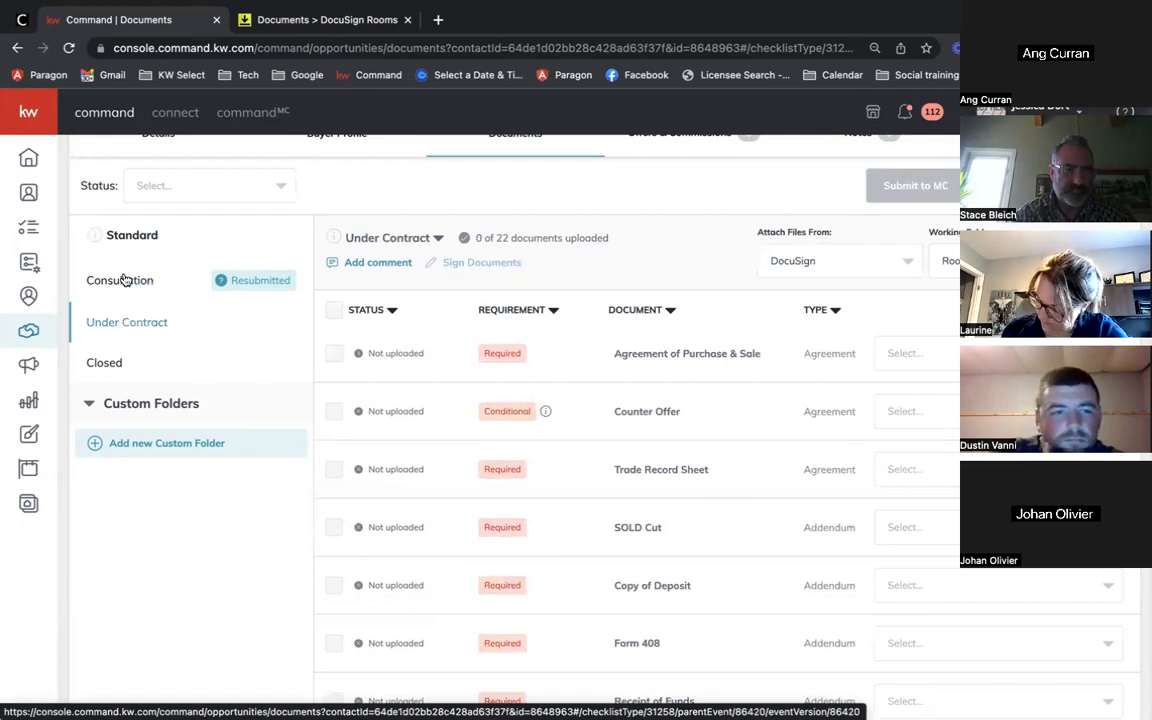
click(155, 281)
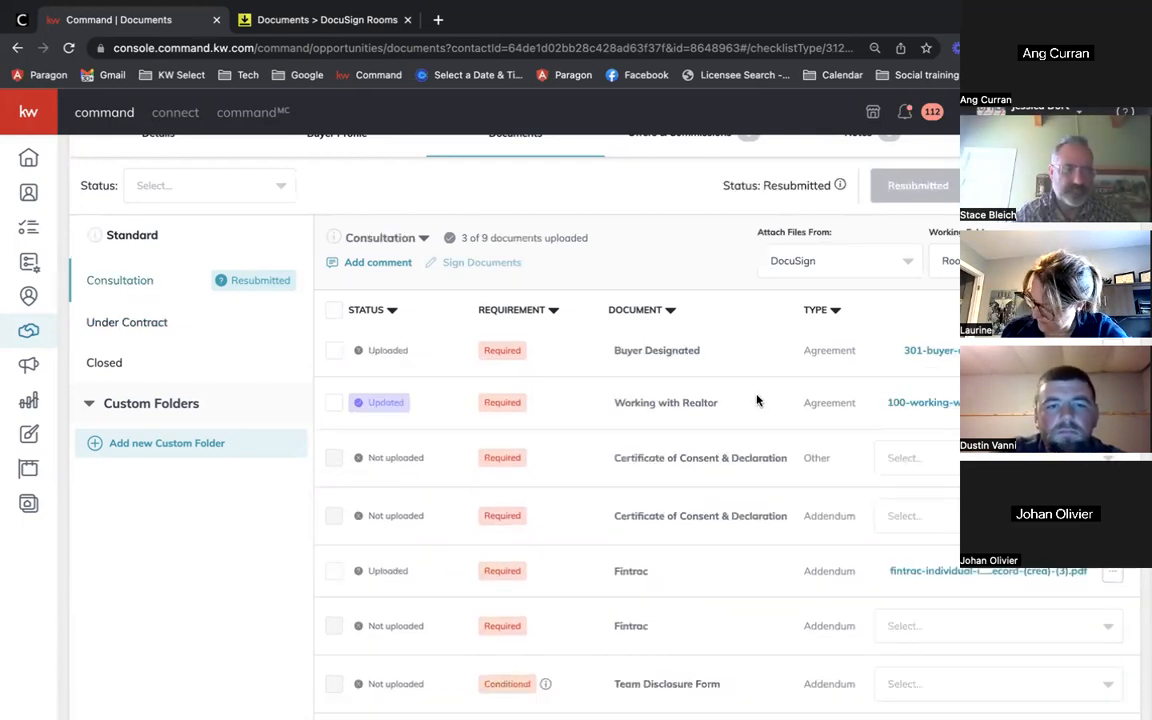
Step: Switch to the Under Contract checklist and attach files from My Computer (Manual)
click(172, 322)
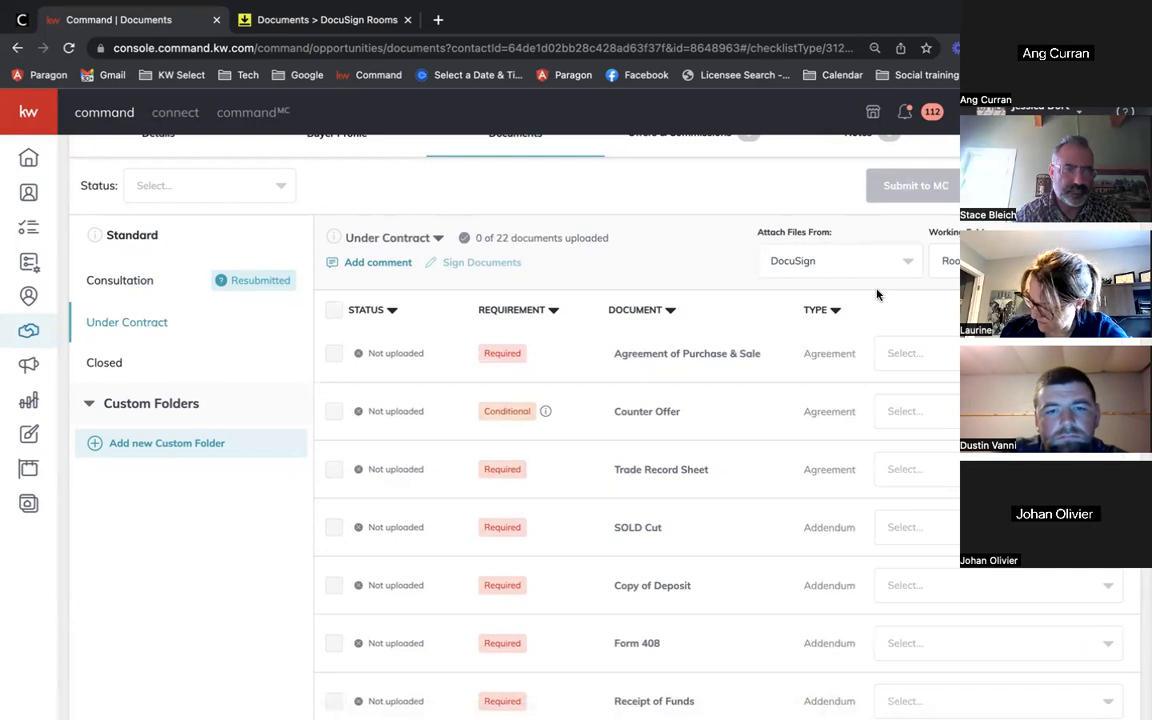
click(899, 262)
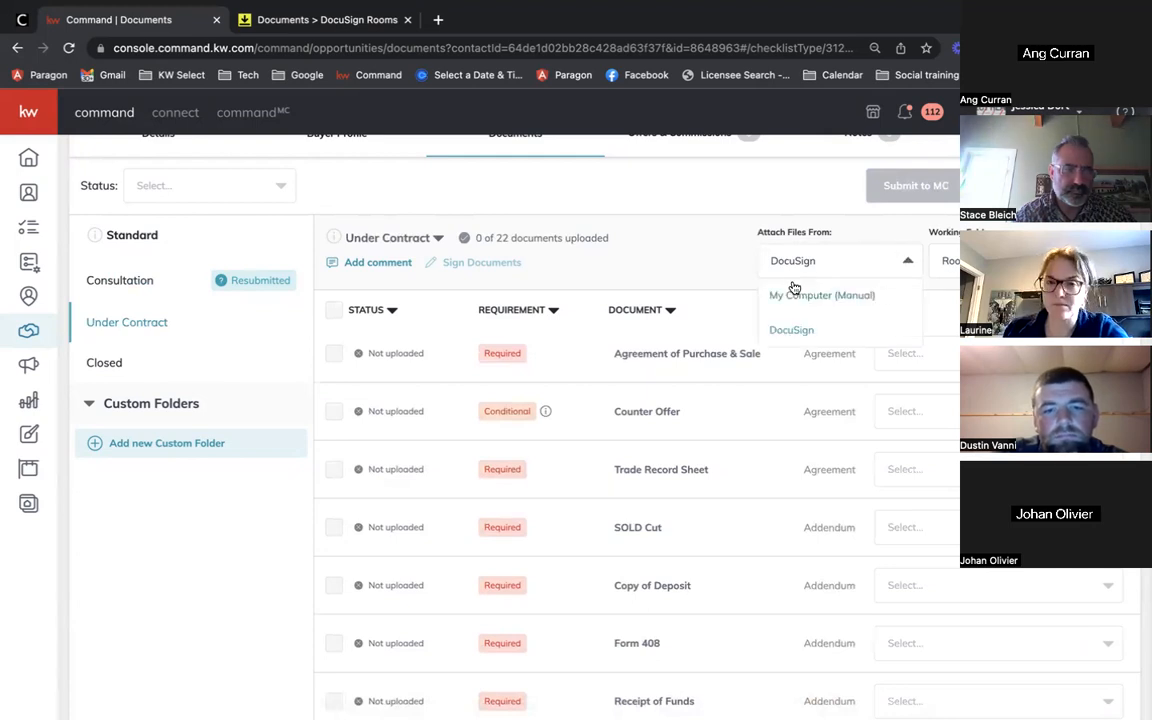
click(786, 293)
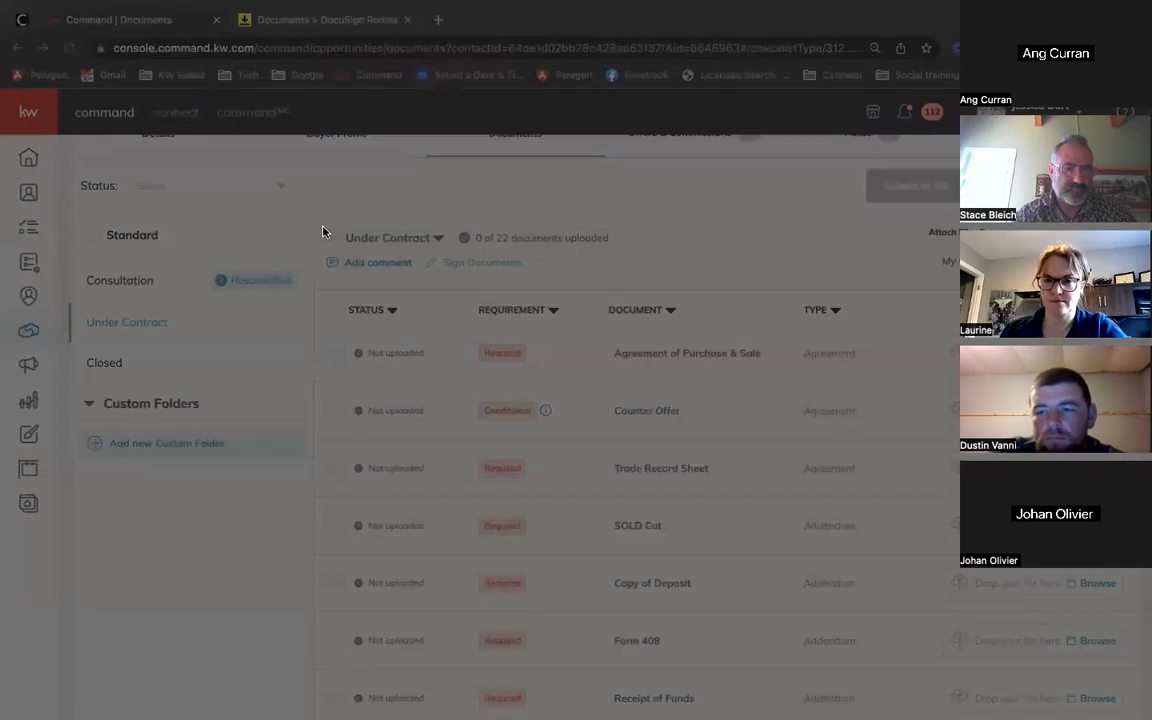
Step: Upload files for Agreement of Purchase & Sale and Counter Offer, reaching 2 of 22
double_click(323, 229)
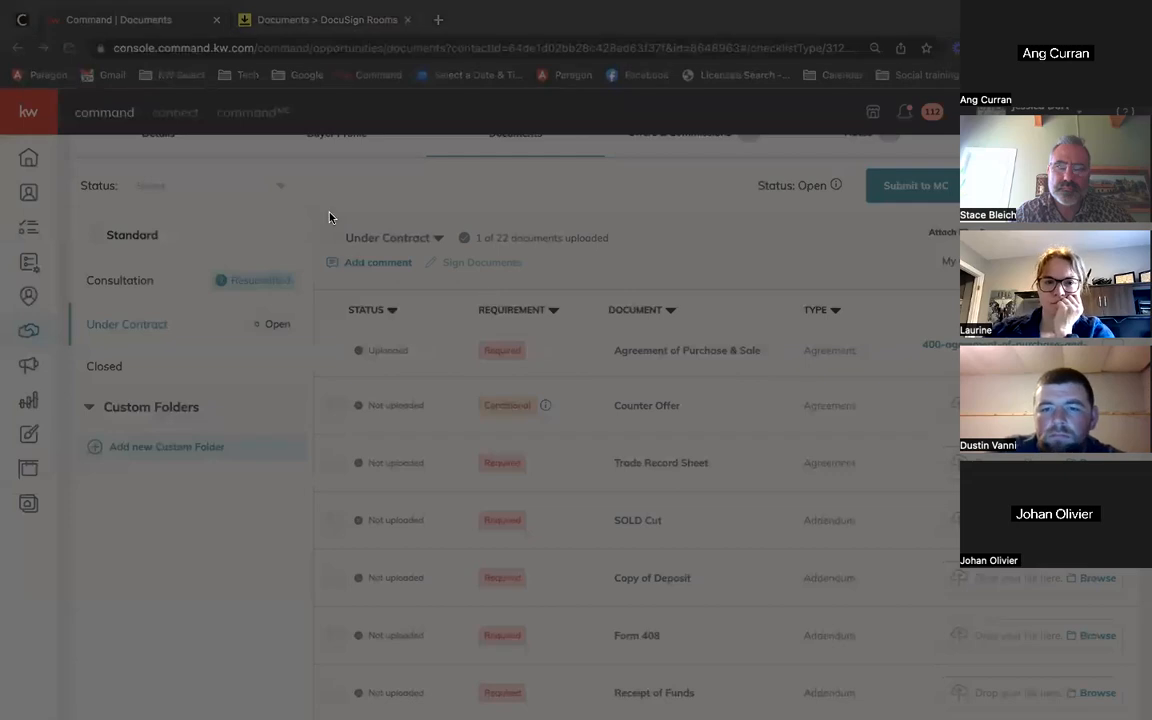
double_click(329, 213)
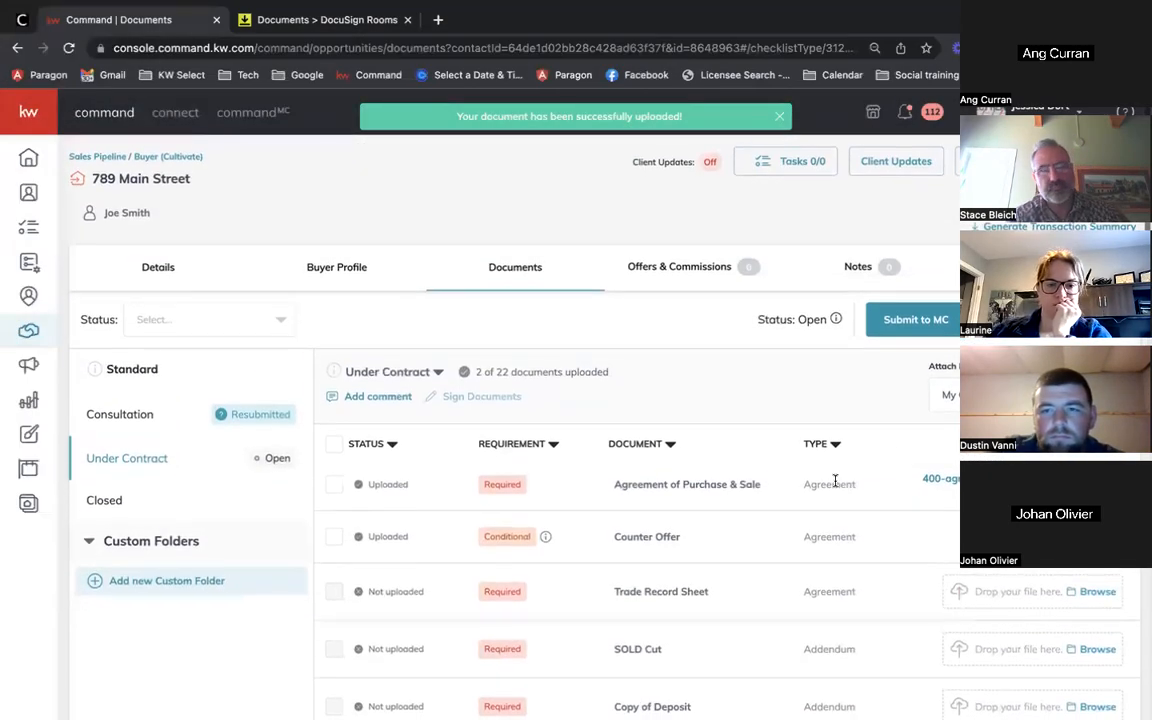
scroll(835, 481, down, 1)
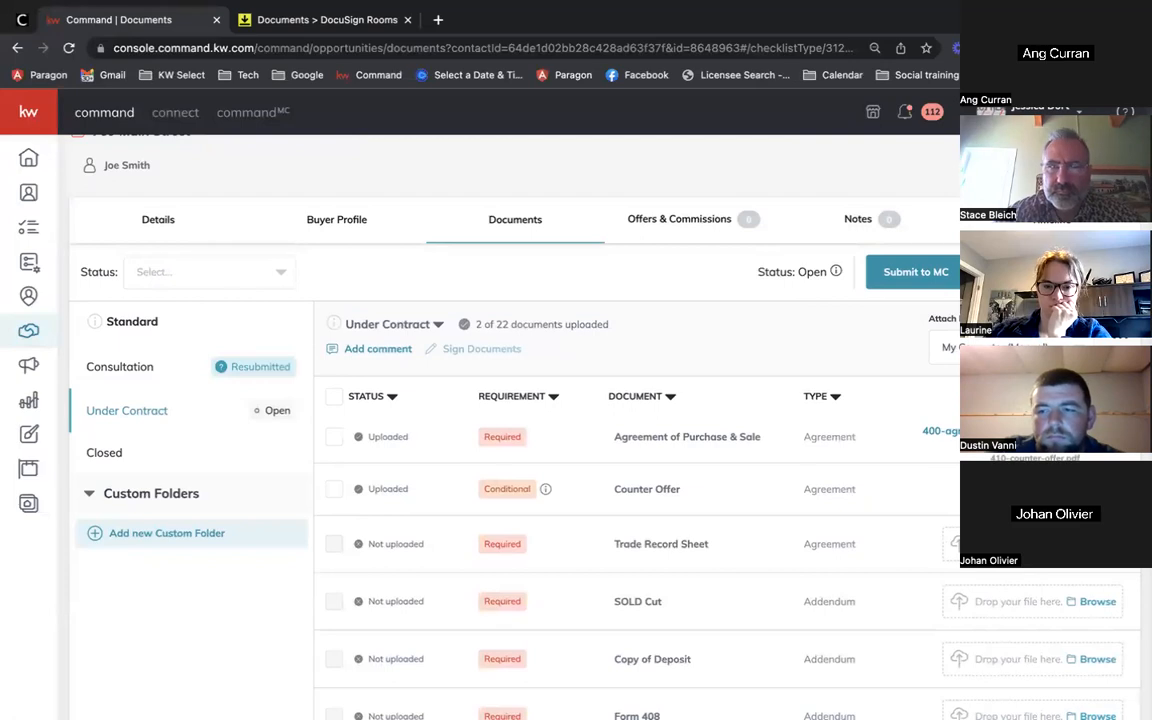
scroll(510, 430, down, 1)
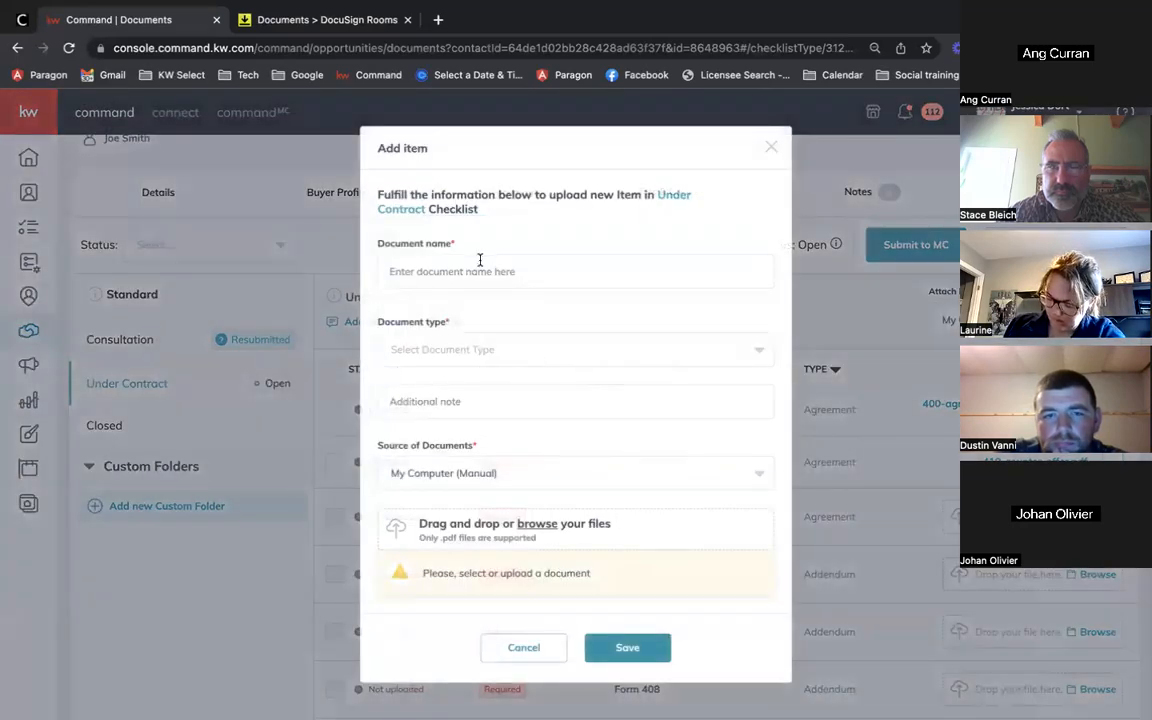
Step: Add and save an Addendum item 'Counter #2' with 410 - Counter Offer.pdf attached
click(478, 262)
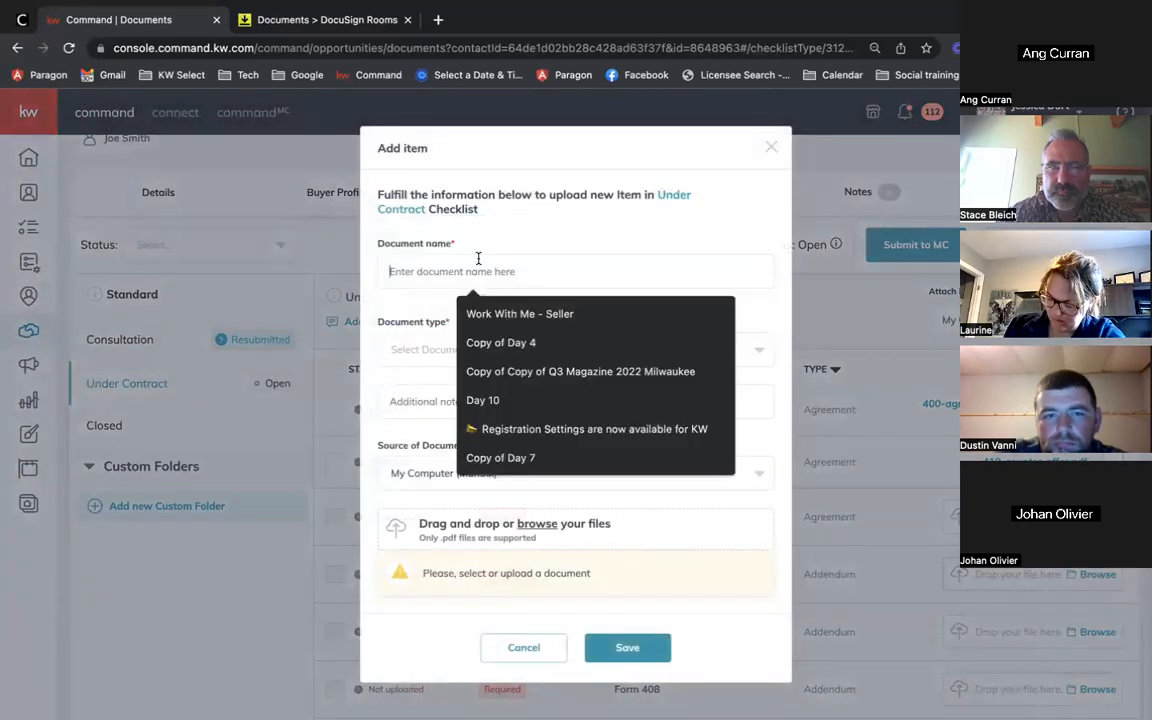
text(Counter #2)
click(458, 349)
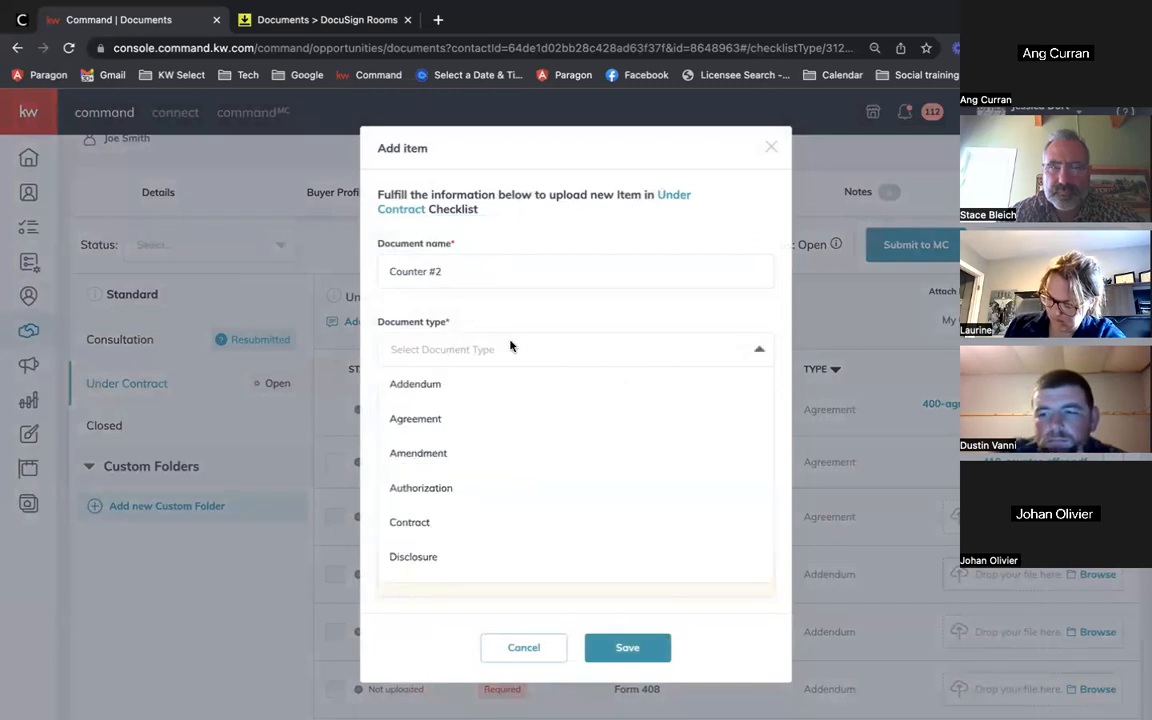
scroll(470, 455, down, 2)
scroll(470, 455, up, 2)
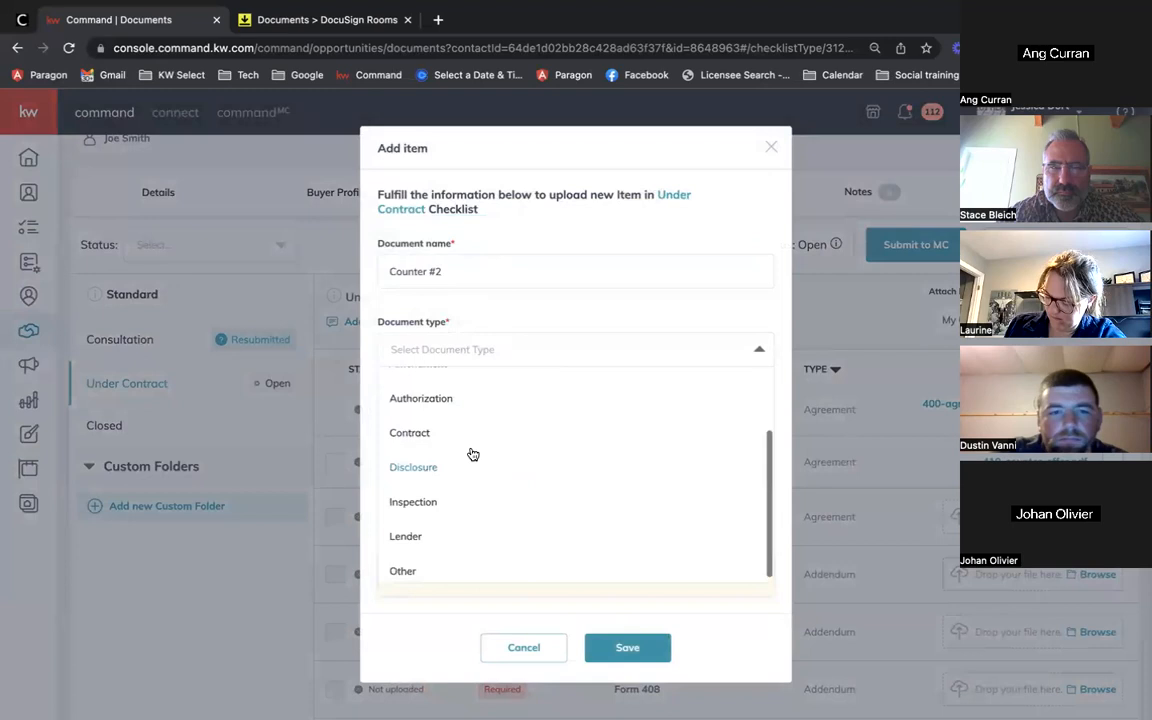
click(443, 388)
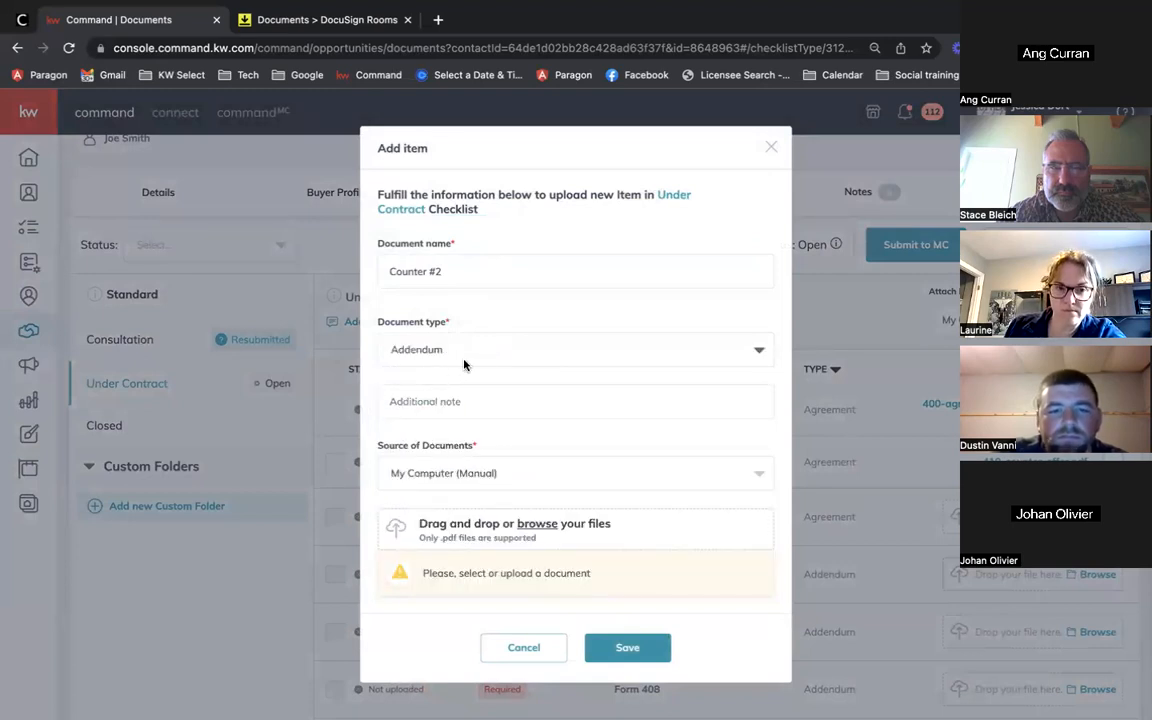
scroll(466, 416, down, 2)
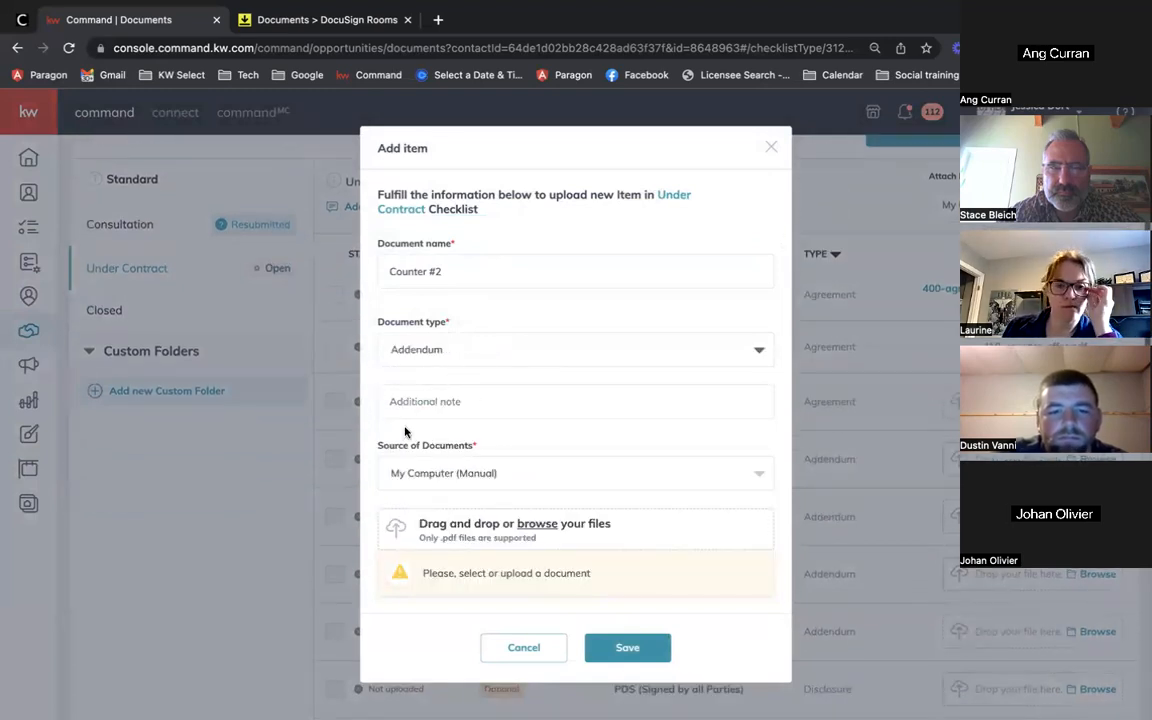
click(540, 525)
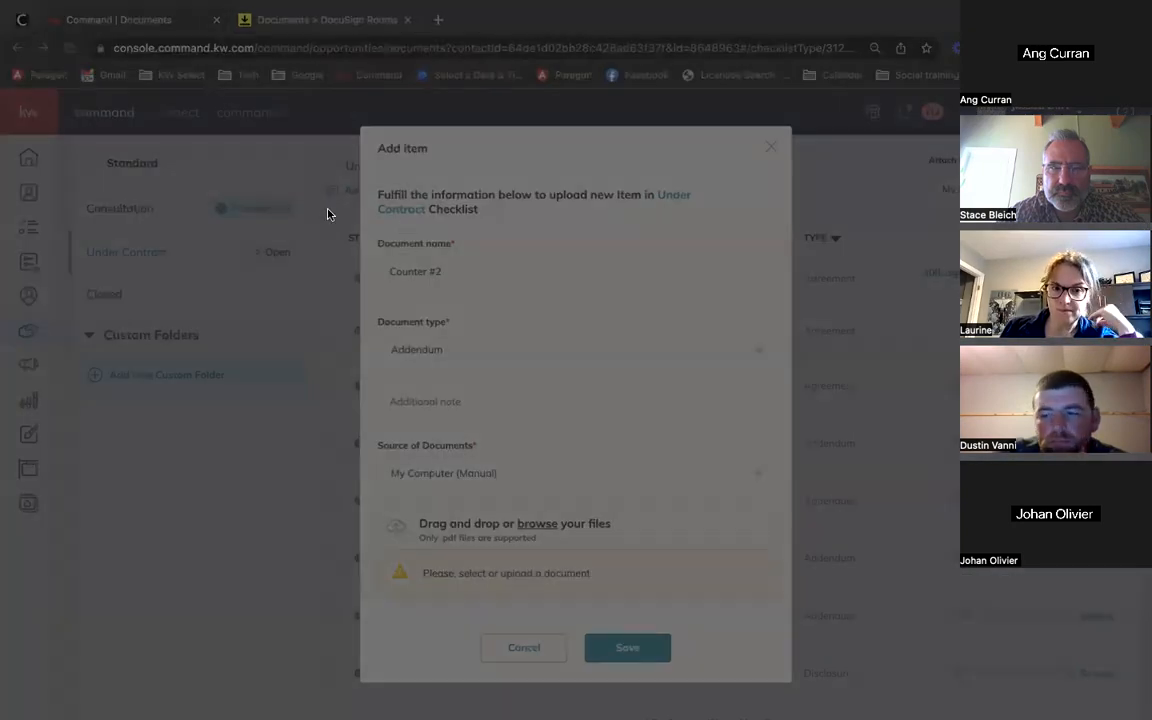
double_click(328, 215)
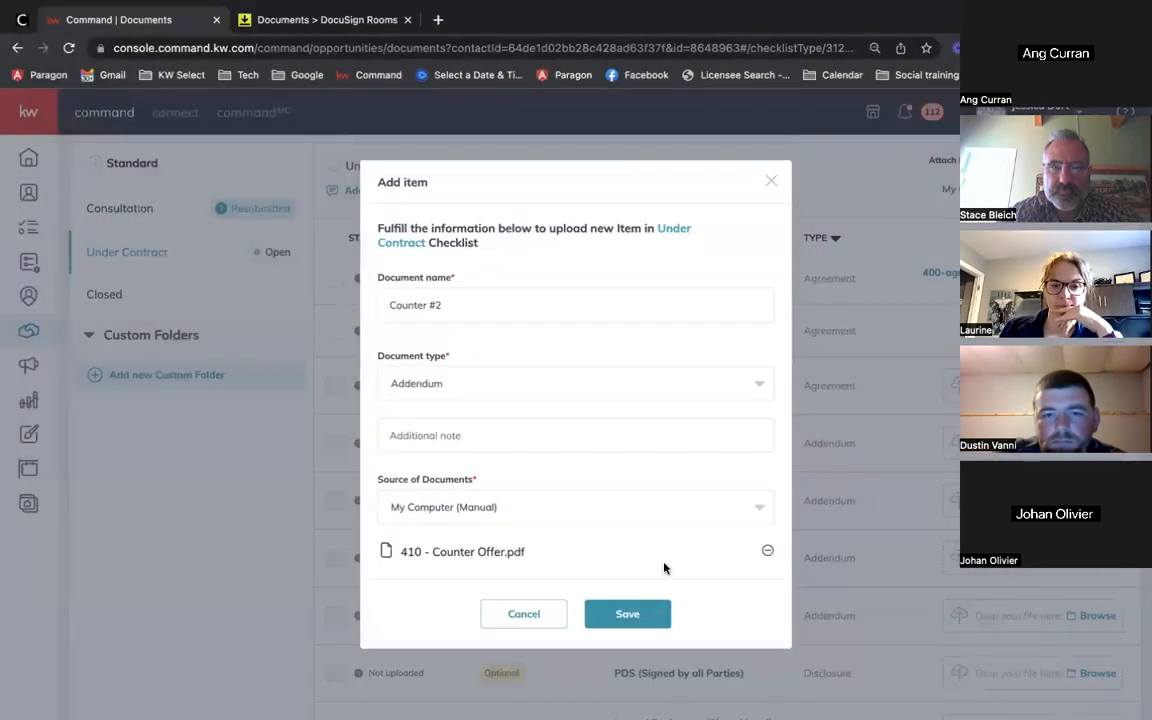
click(647, 622)
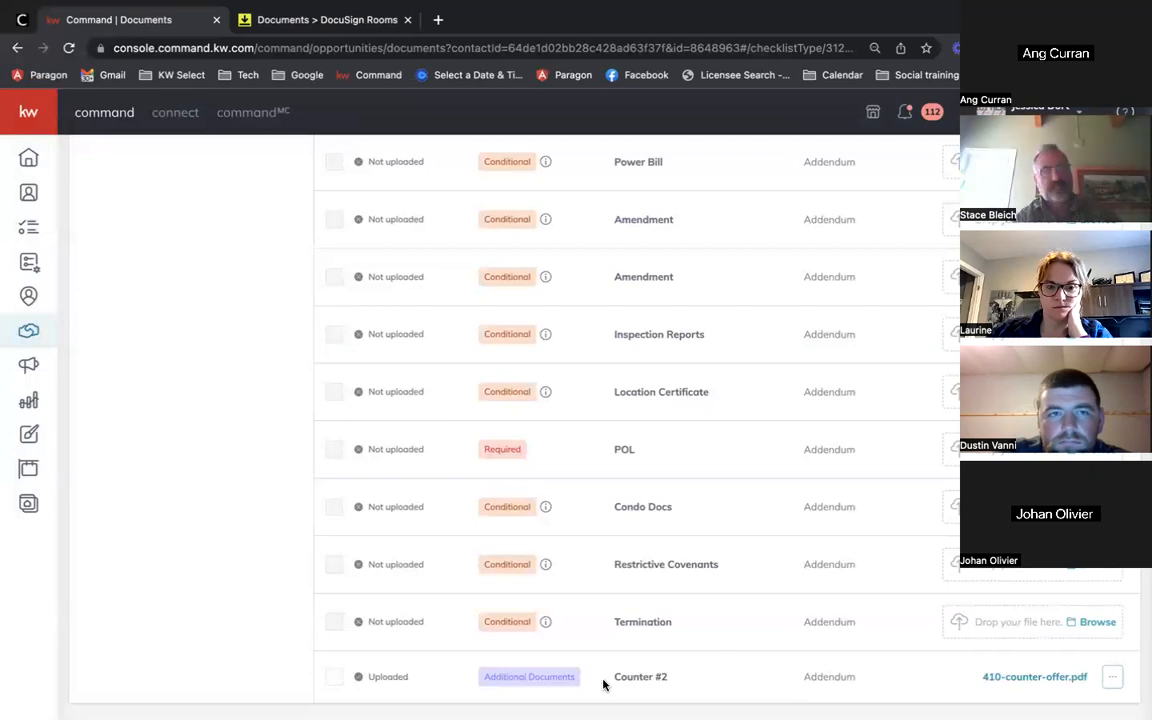
scroll(874, 470, up, 10)
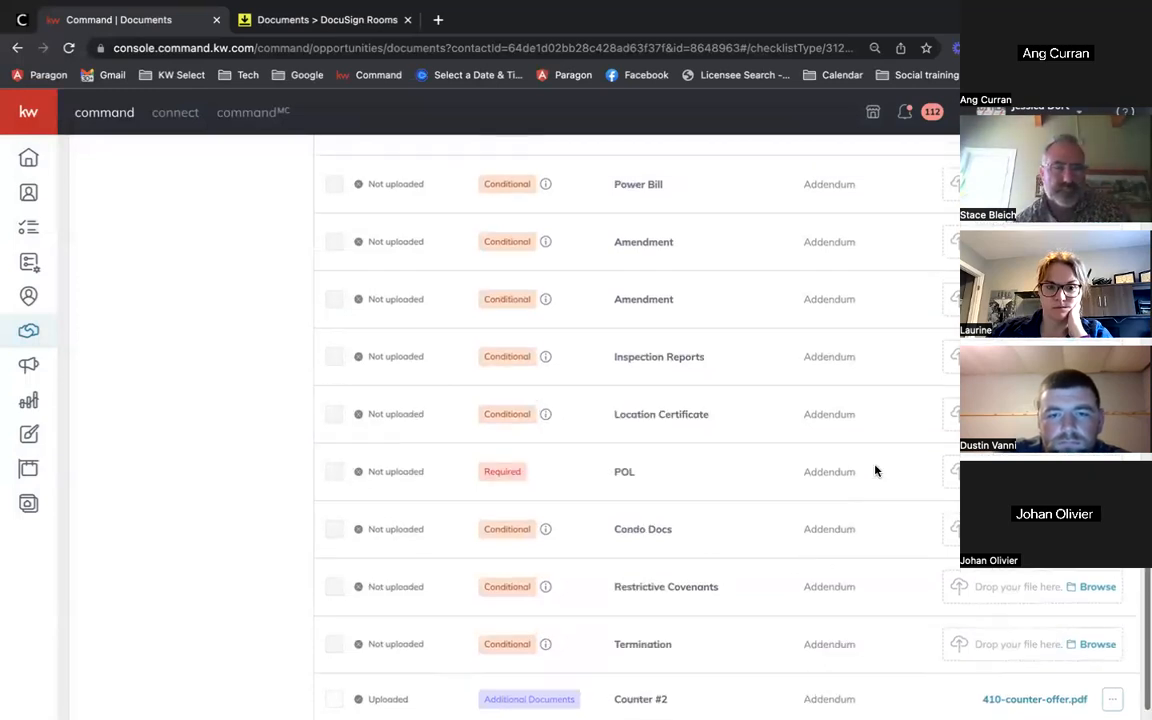
scroll(876, 470, down, 1)
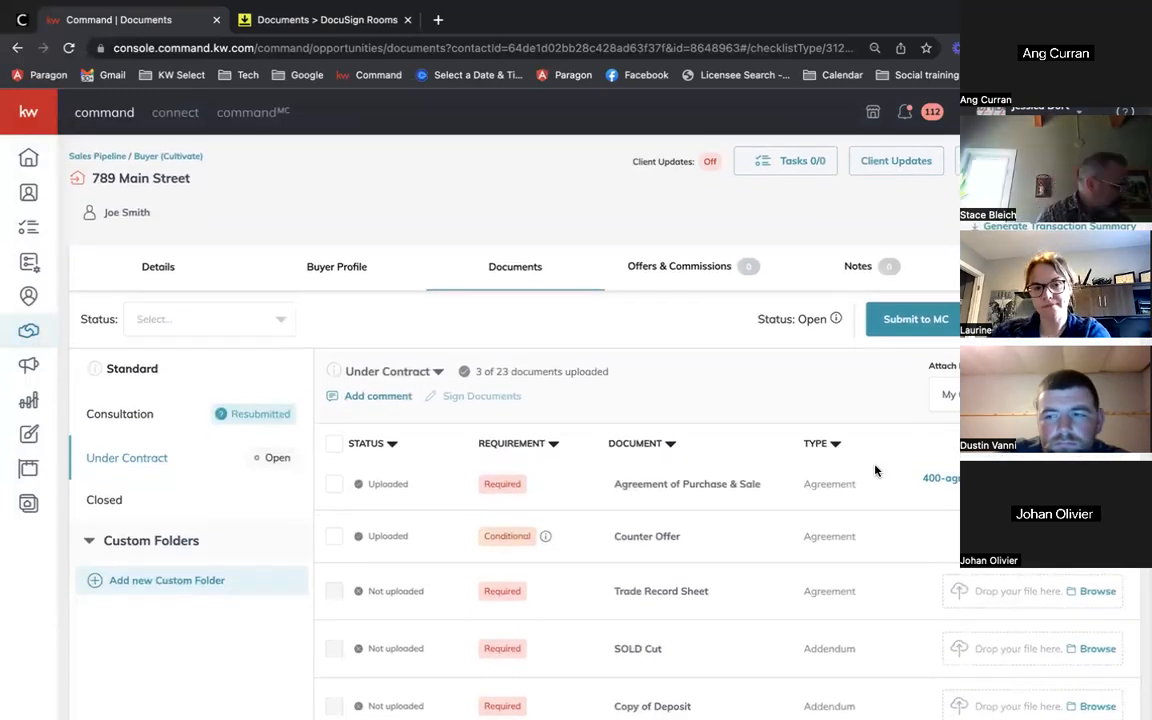
scroll(810, 535, down, 3)
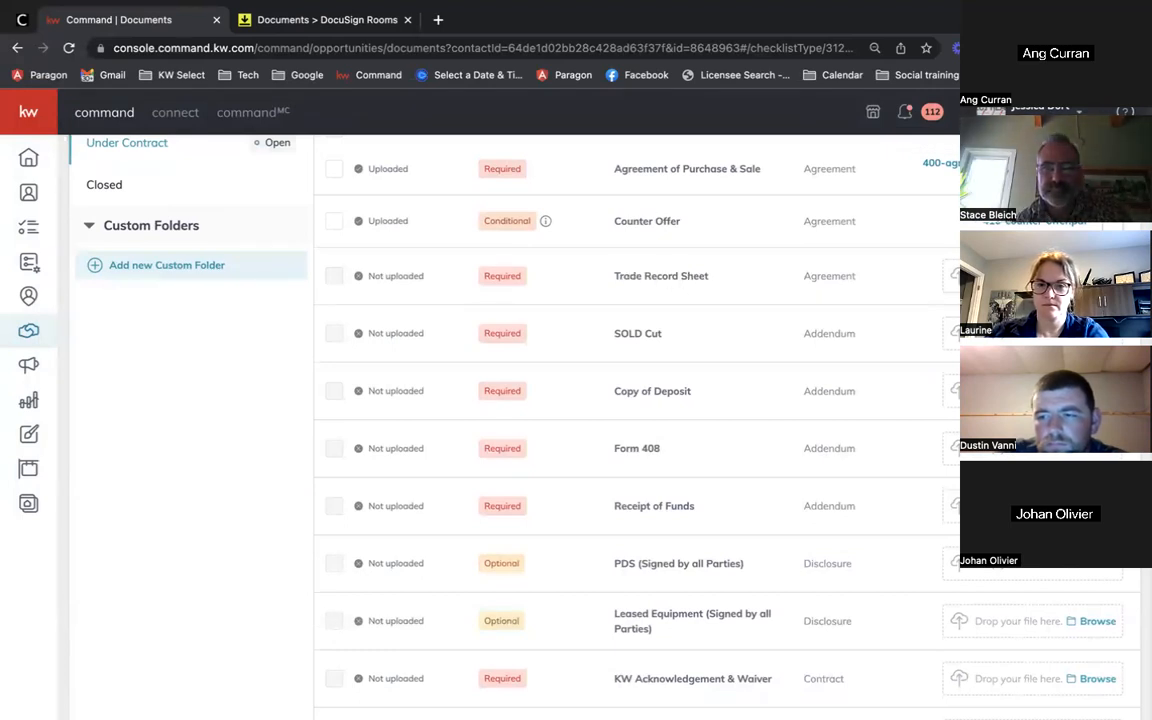
scroll(918, 318, up, 1)
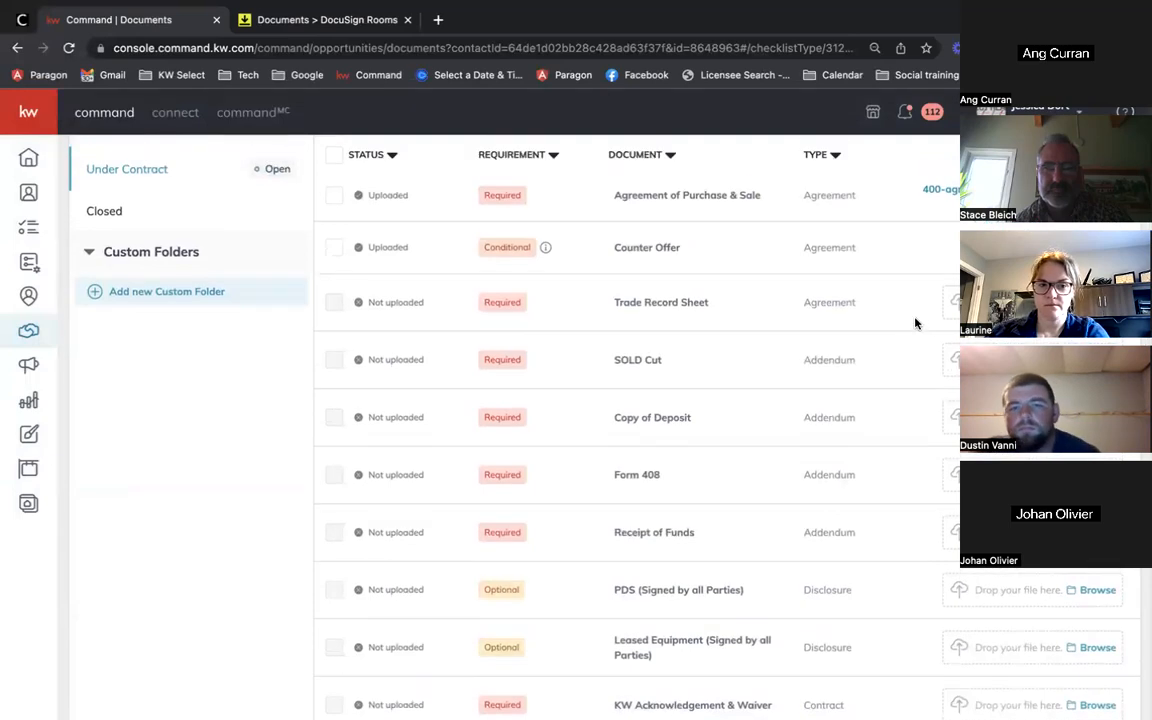
scroll(811, 338, down, 2)
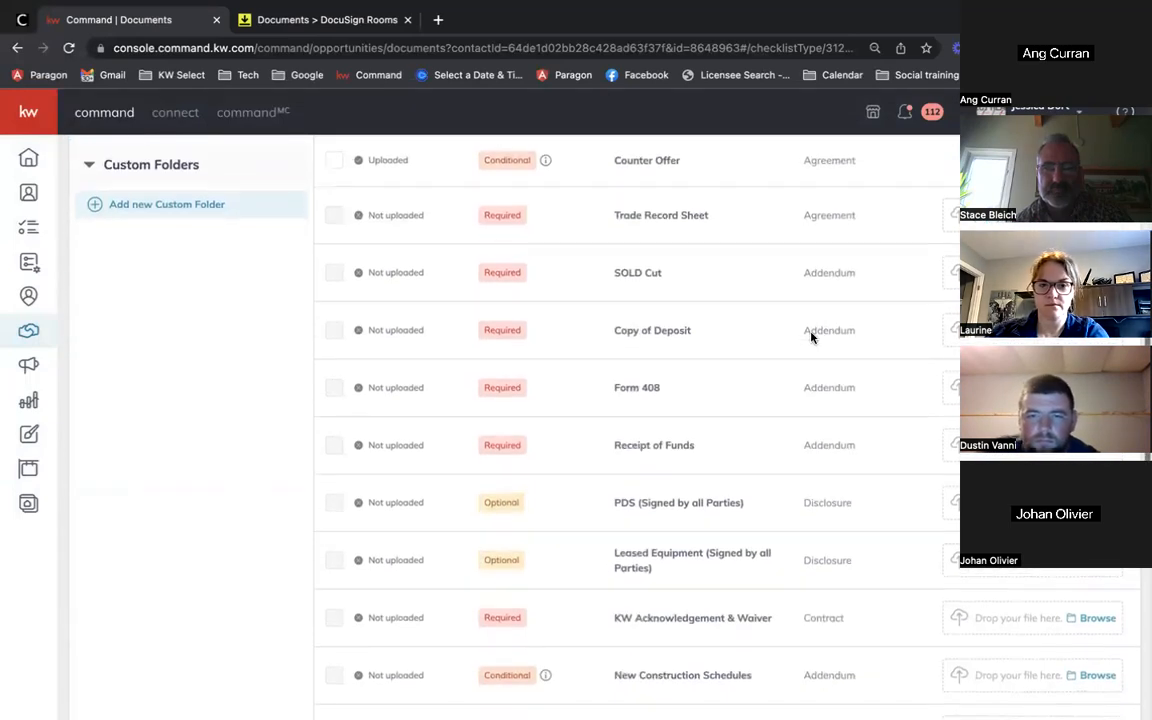
scroll(563, 272, down, 1)
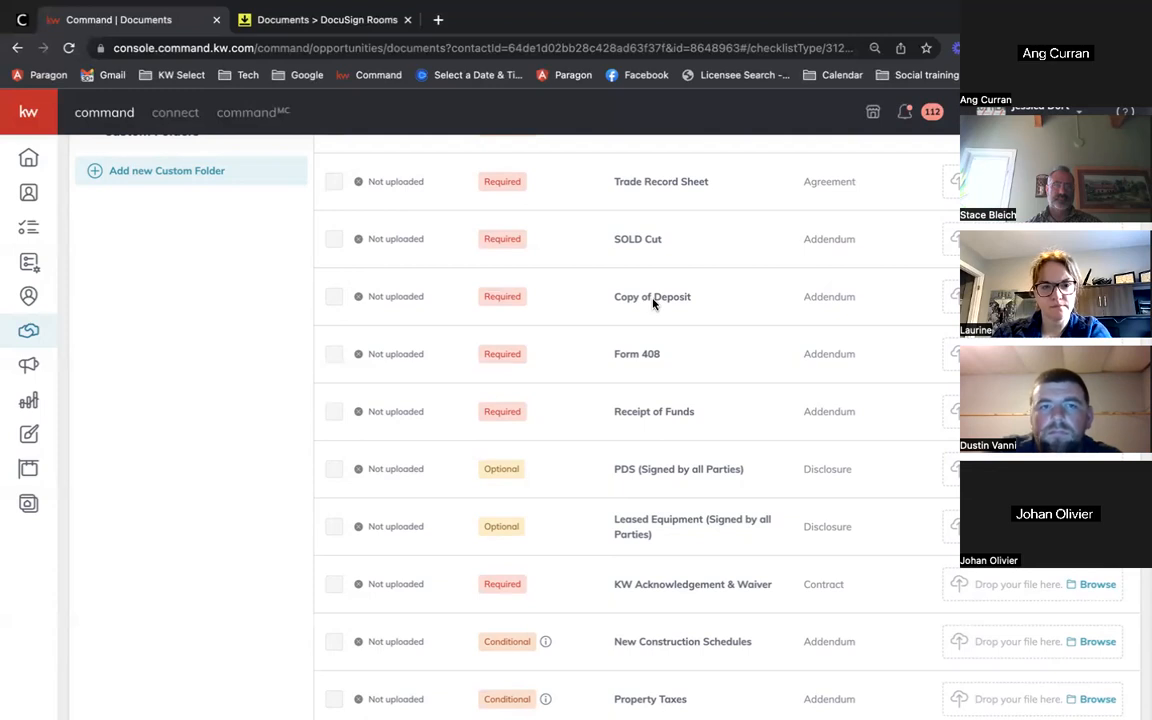
scroll(676, 350, up, 2)
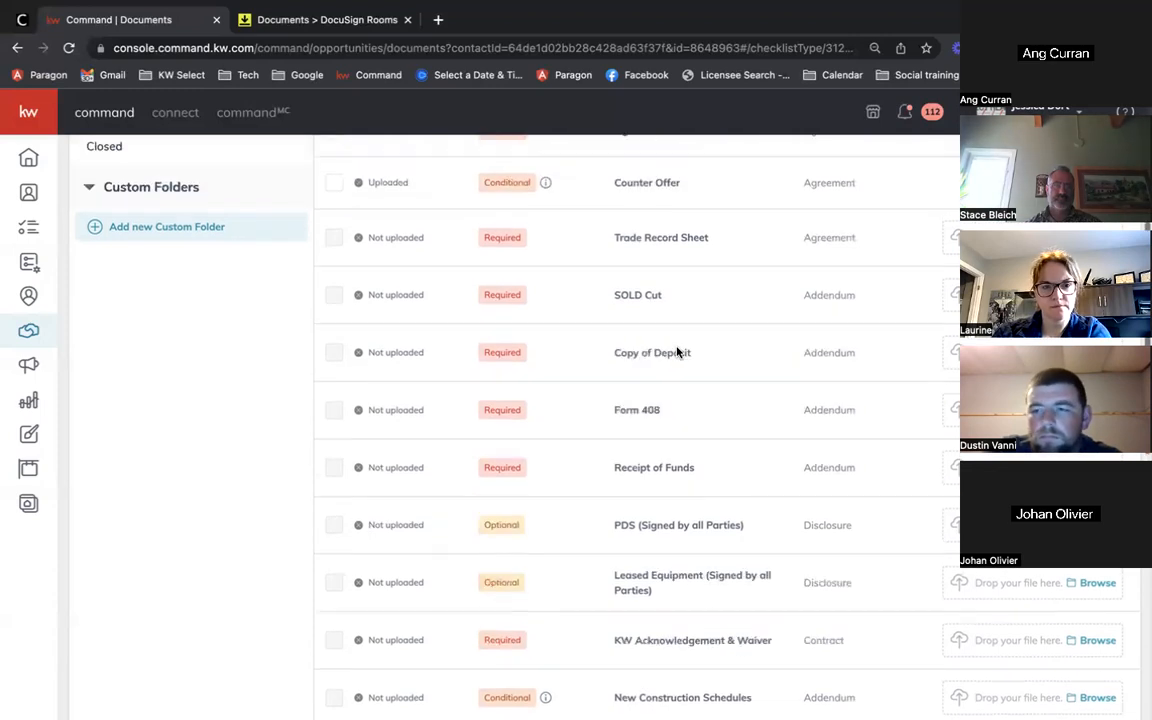
scroll(676, 352, up, 1)
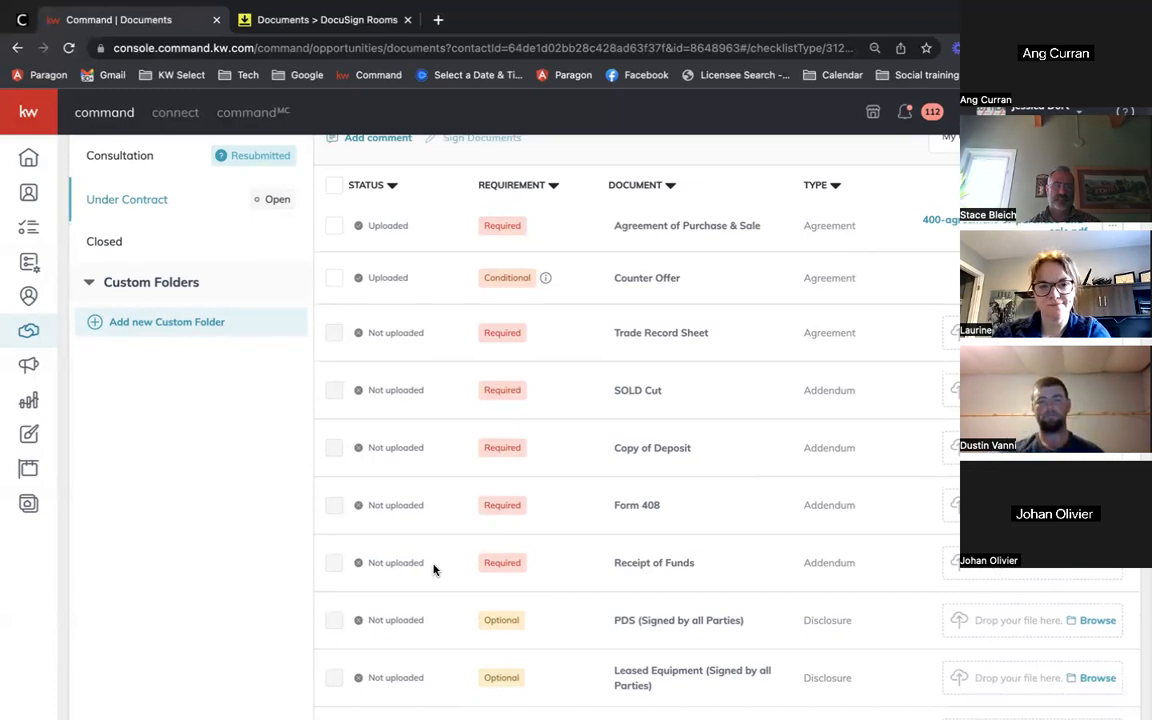
scroll(433, 569, down, 1)
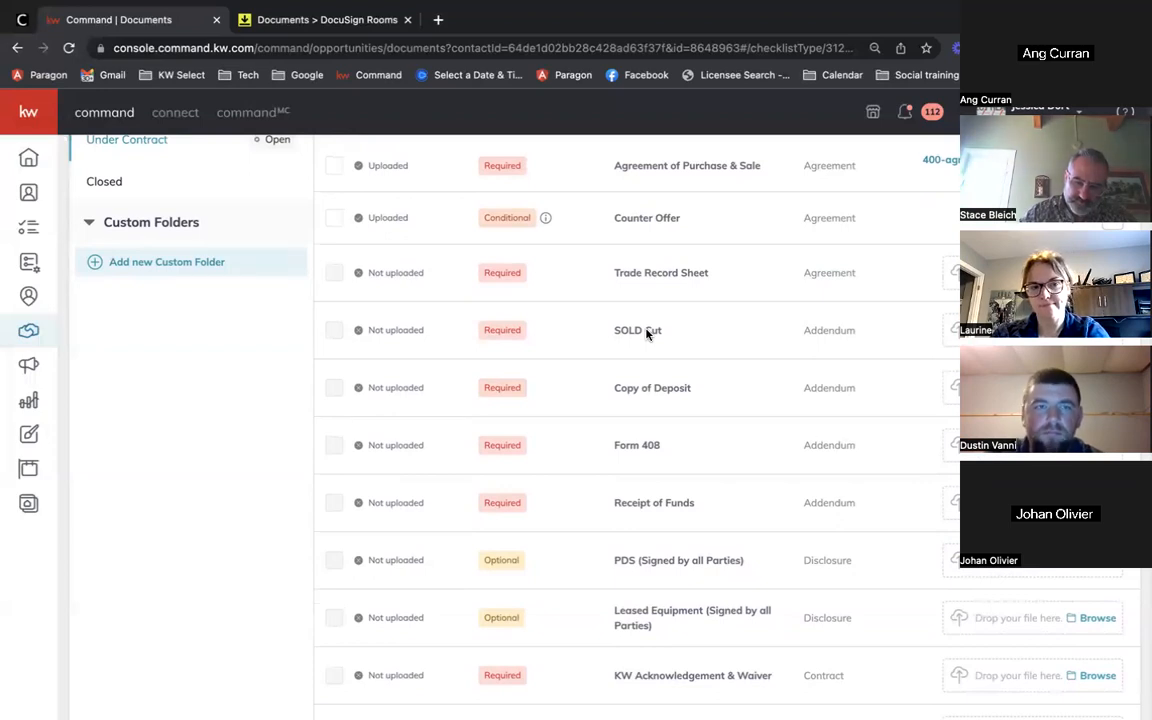
scroll(646, 334, down, 5)
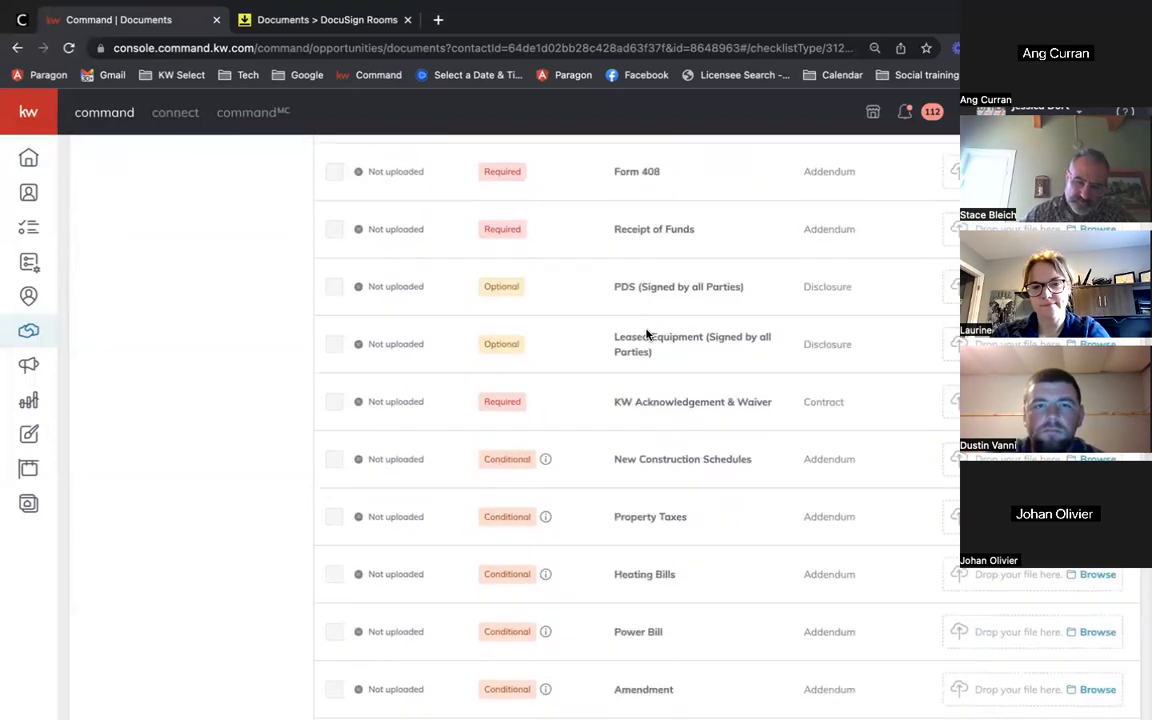
scroll(646, 334, down, 2)
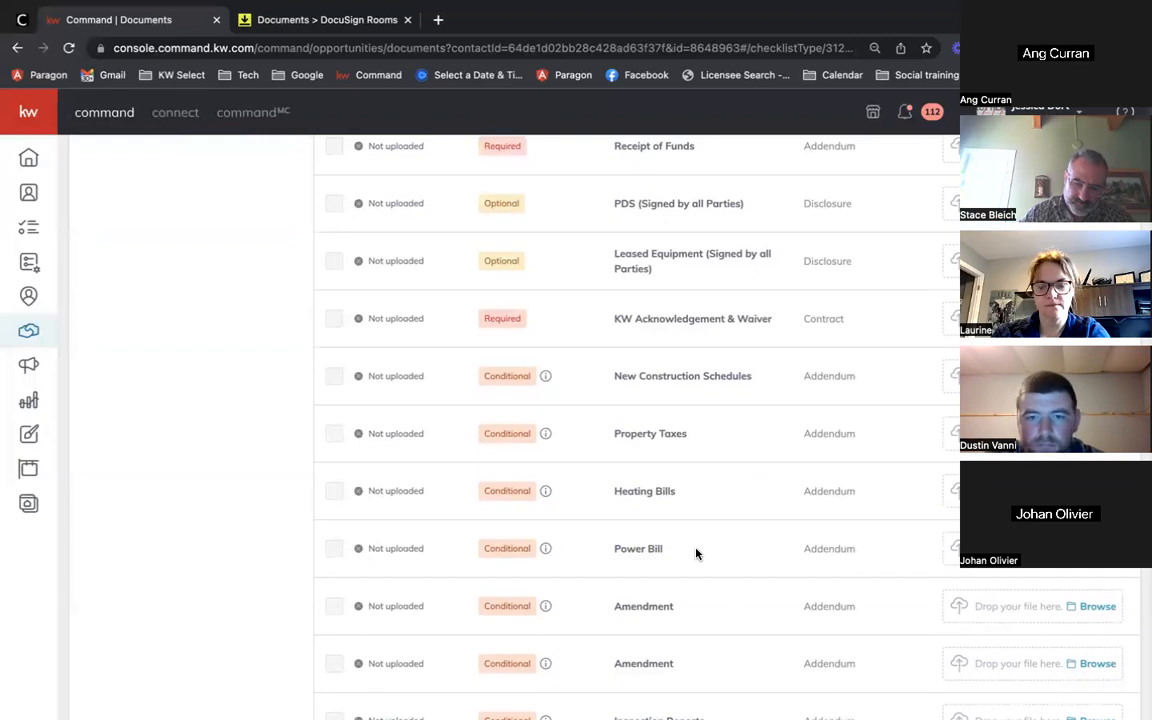
scroll(733, 401, down, 7)
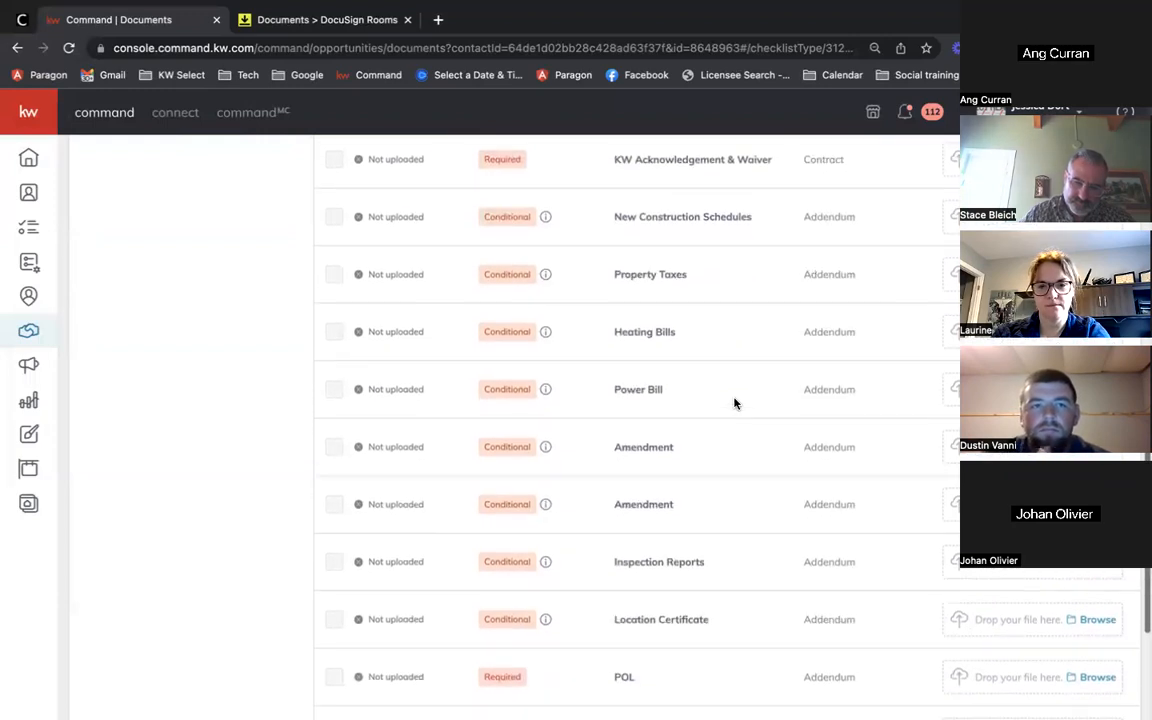
scroll(733, 401, down, 2)
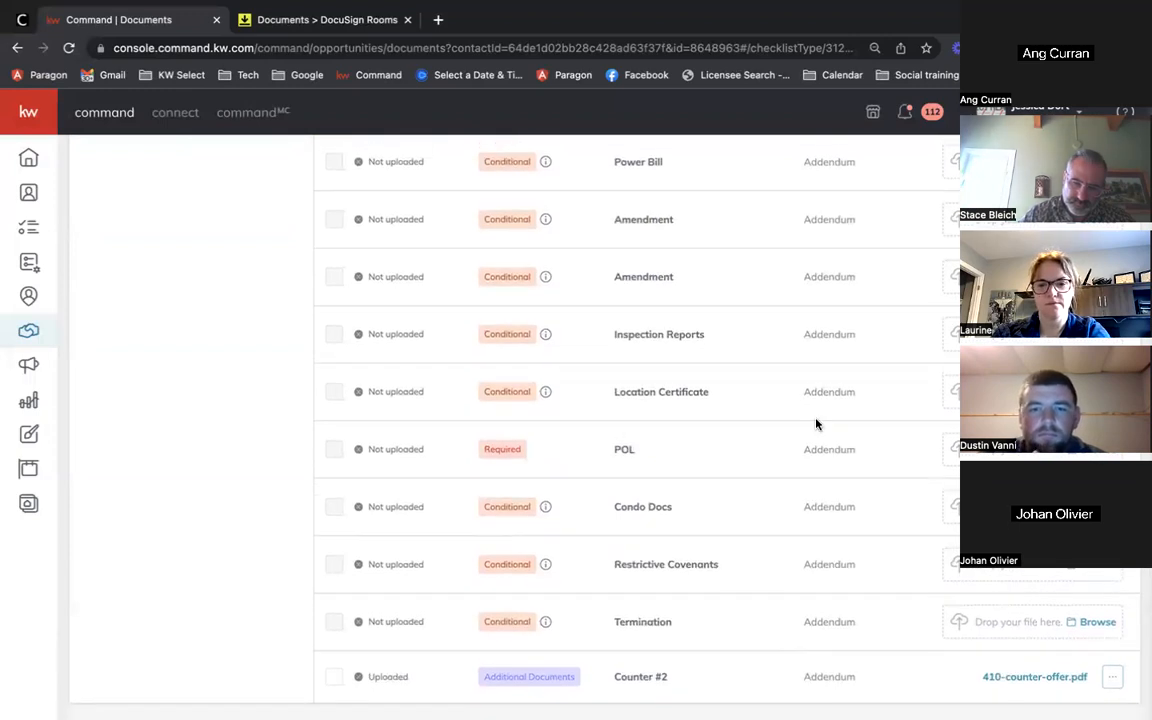
scroll(816, 424, up, 10)
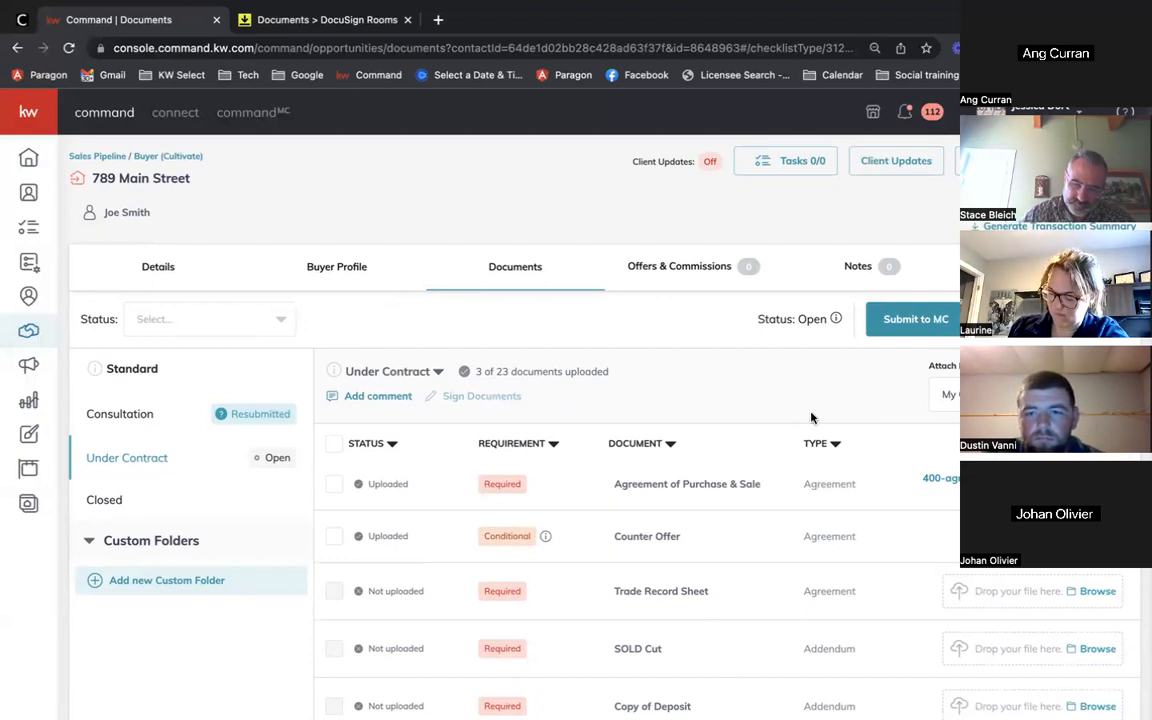
scroll(835, 500, down, 2)
scroll(838, 520, down, 9)
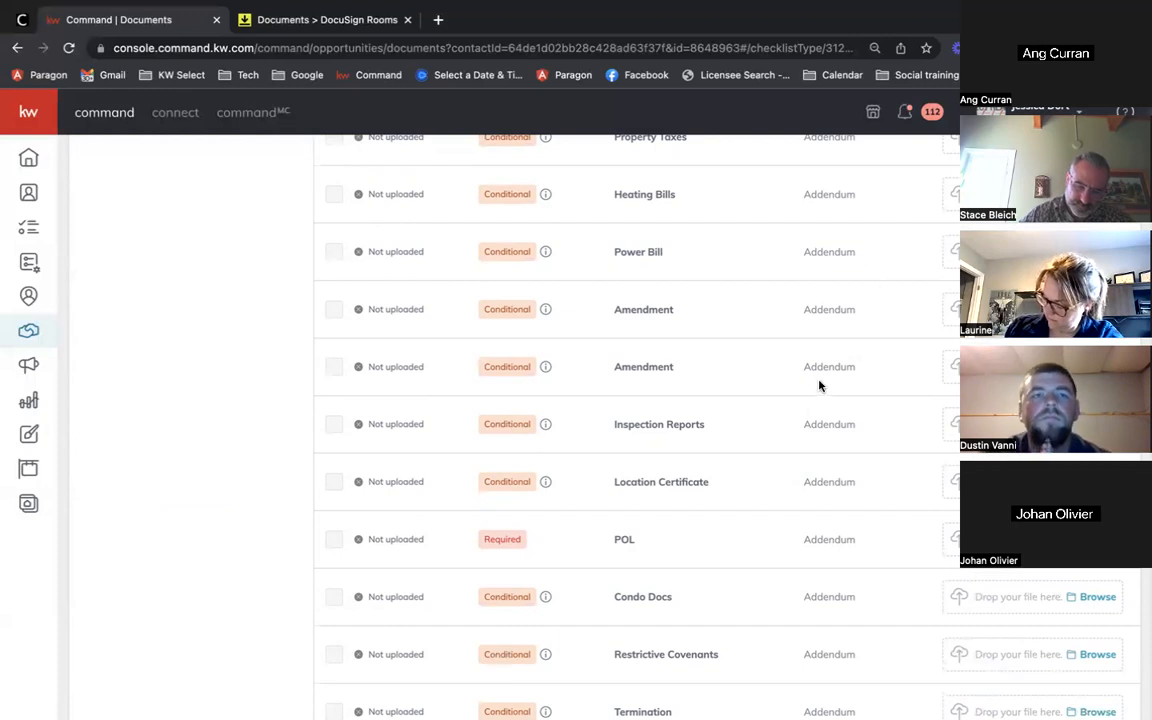
scroll(779, 403, up, 10)
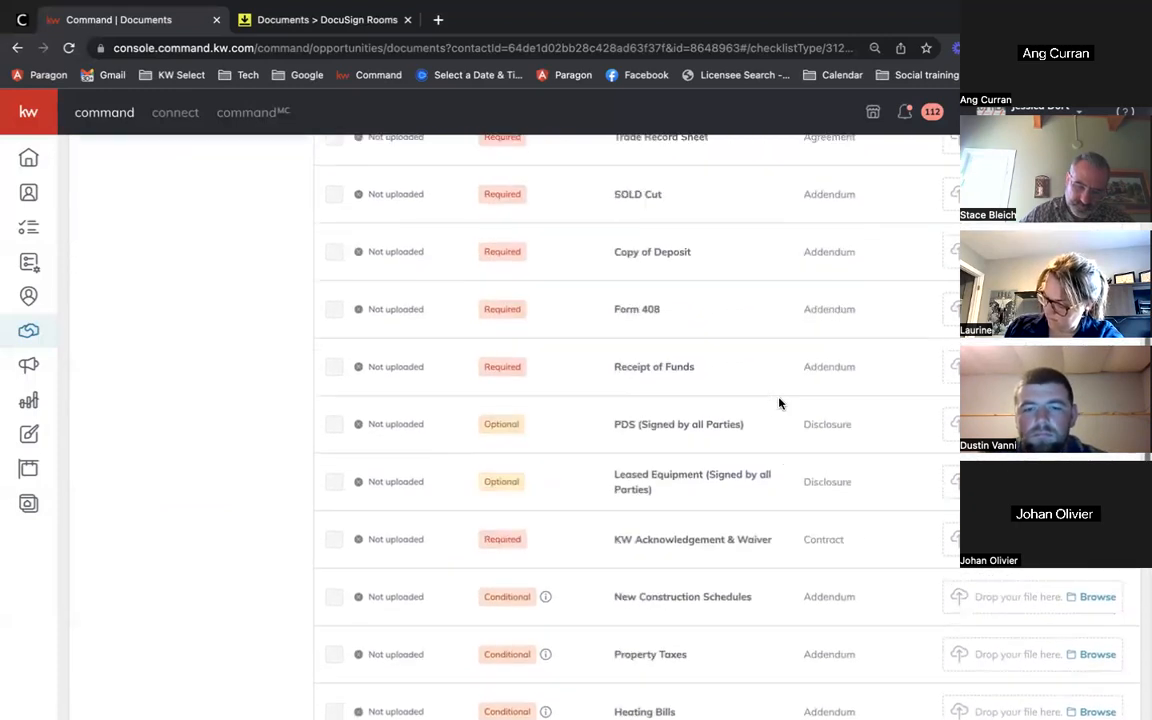
scroll(779, 403, up, 1)
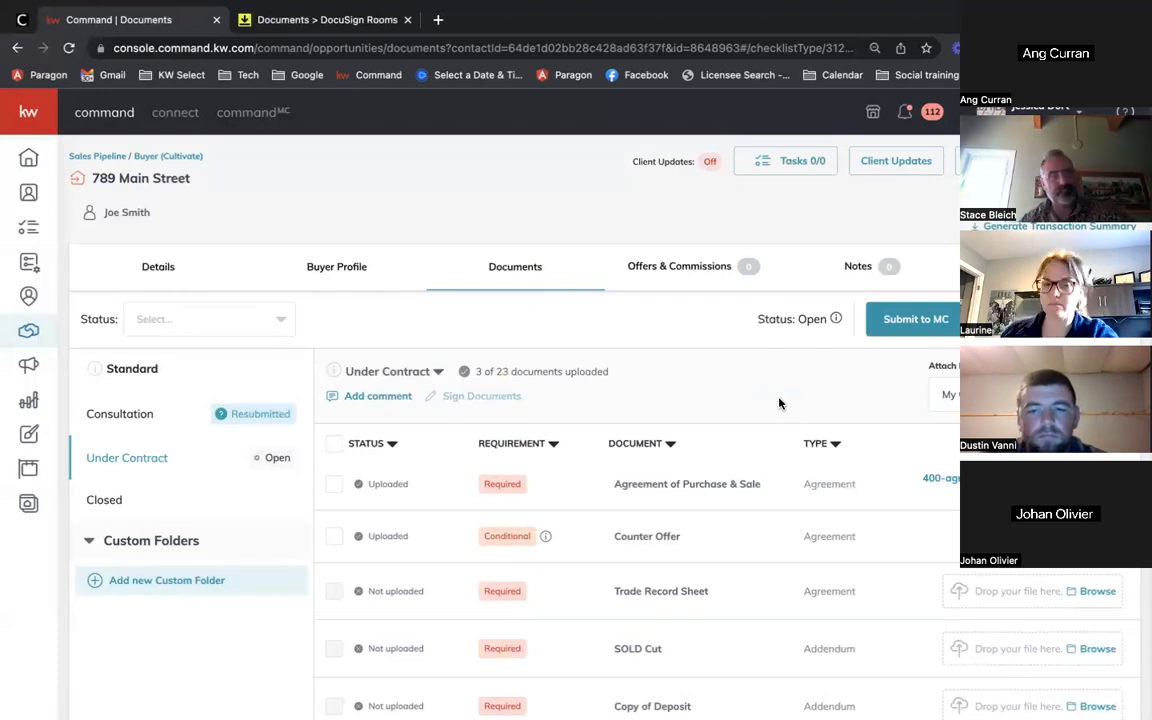
Step: Submit the Under Contract checklist to MC, confirm, and view the opportunity's Details
click(929, 323)
click(713, 466)
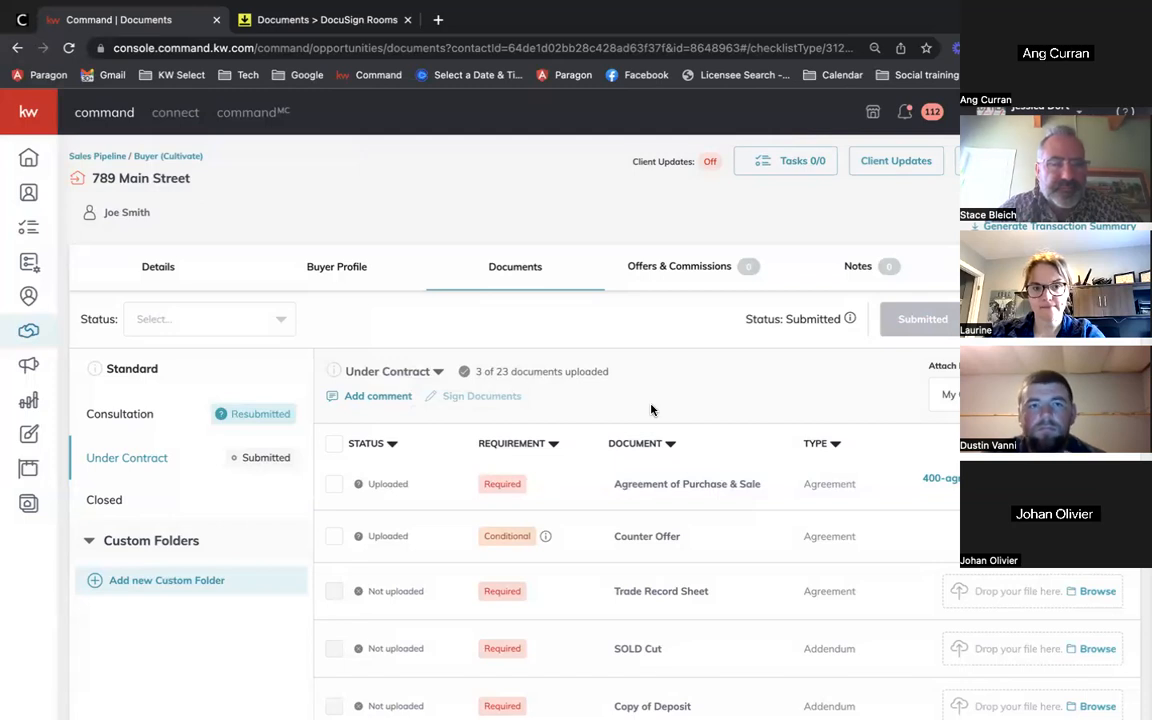
click(160, 267)
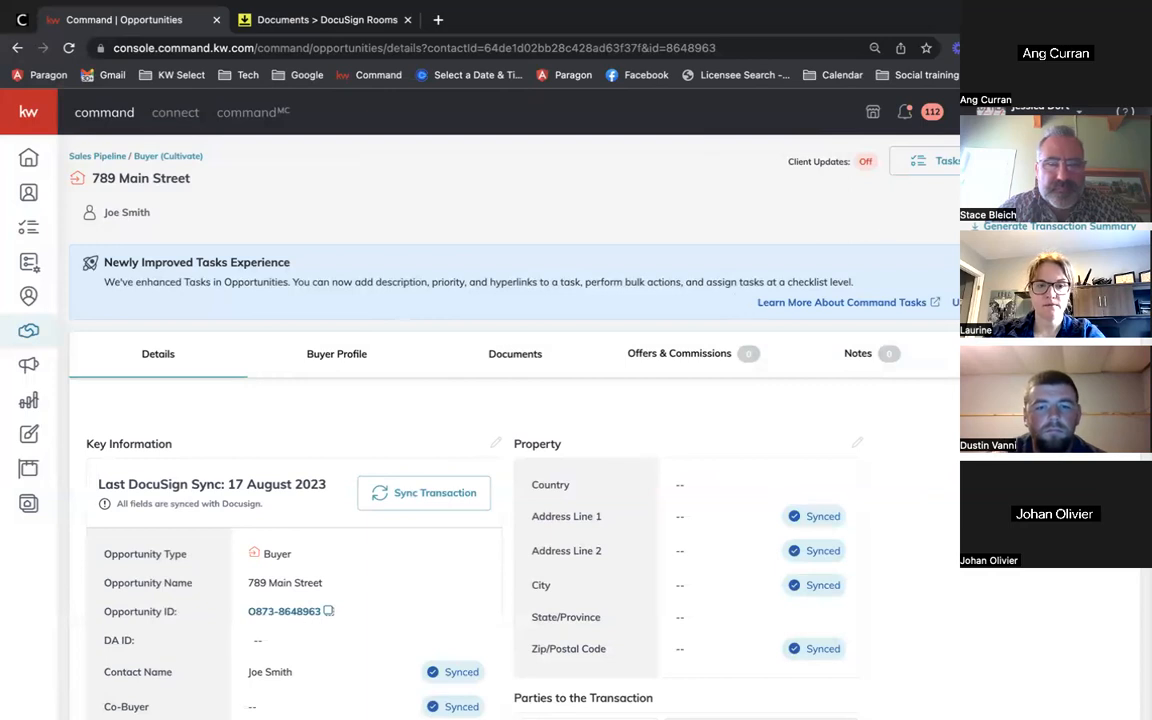
Step: Go from Details back to 789 Main Street's Documents, showing Consultation at 3 of 9
scroll(885, 506, down, 2)
scroll(885, 506, up, 2)
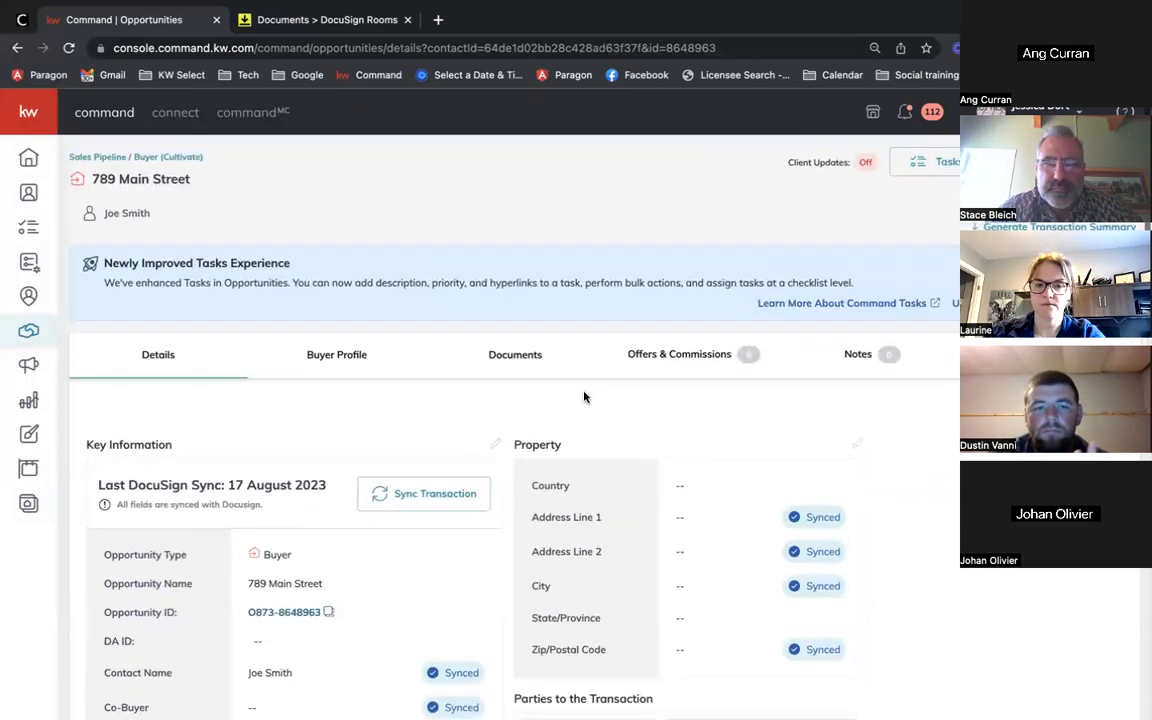
click(495, 358)
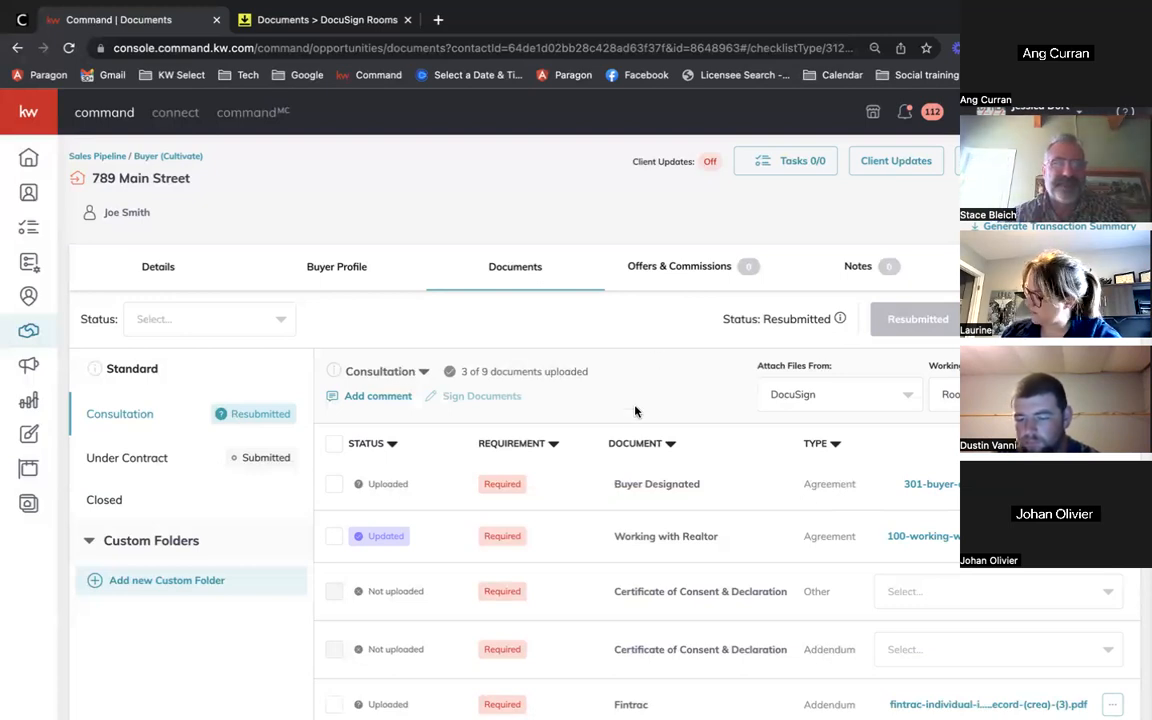
Step: Browse the Under Contract and Closed checklists, ending on Under Contract at 3 of 23
scroll(635, 406, down, 2)
scroll(635, 406, up, 2)
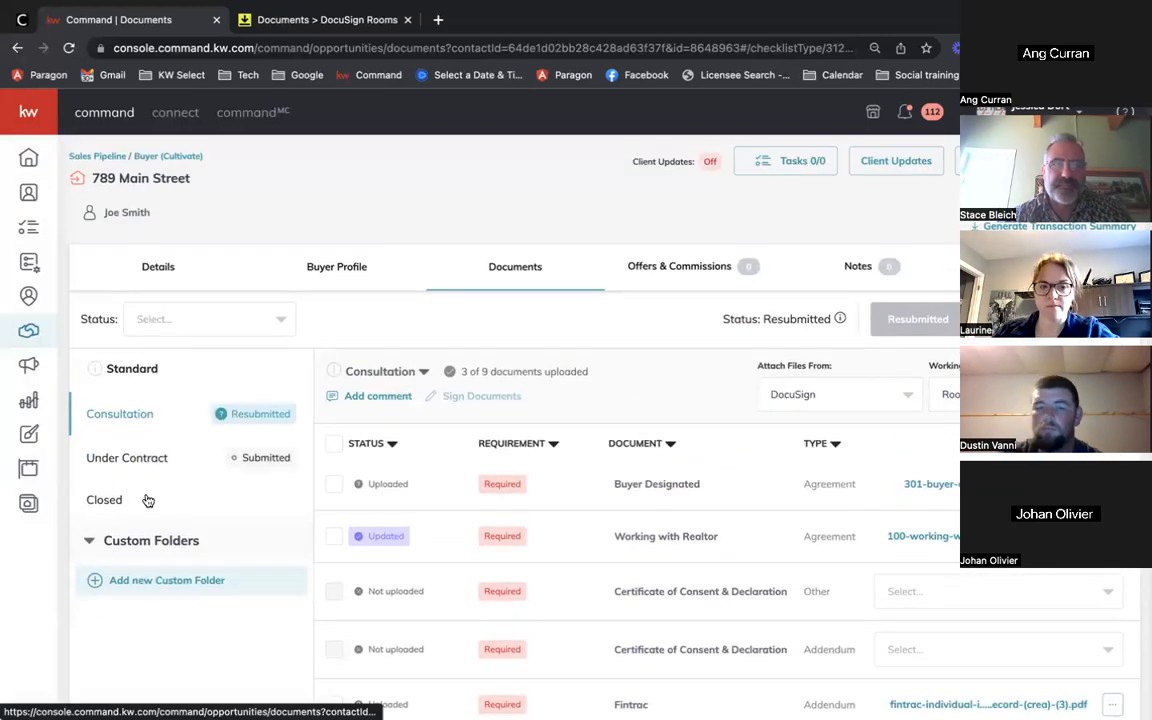
click(160, 460)
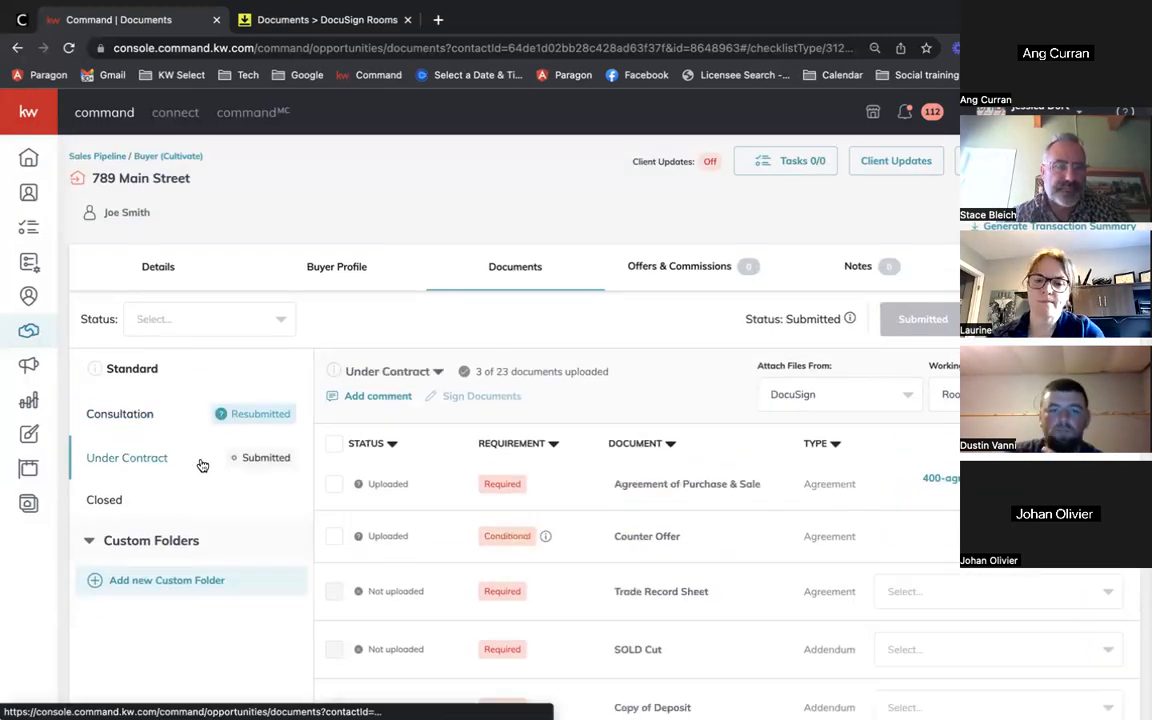
click(138, 503)
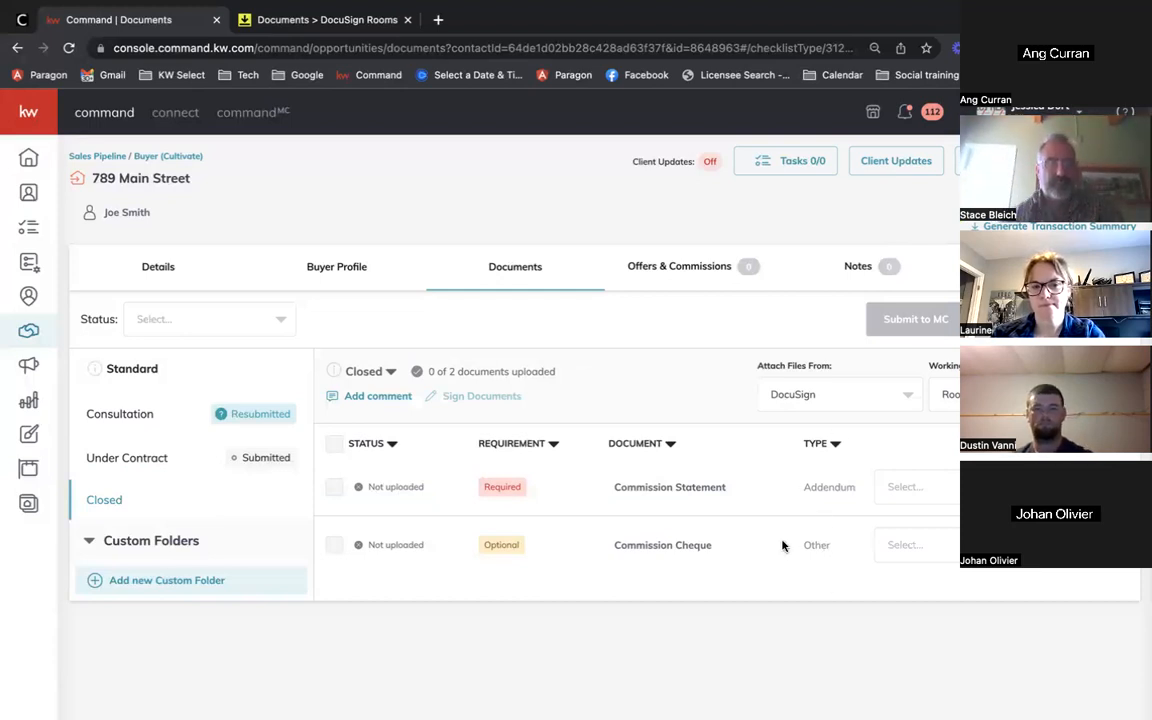
click(165, 463)
scroll(659, 416, down, 2)
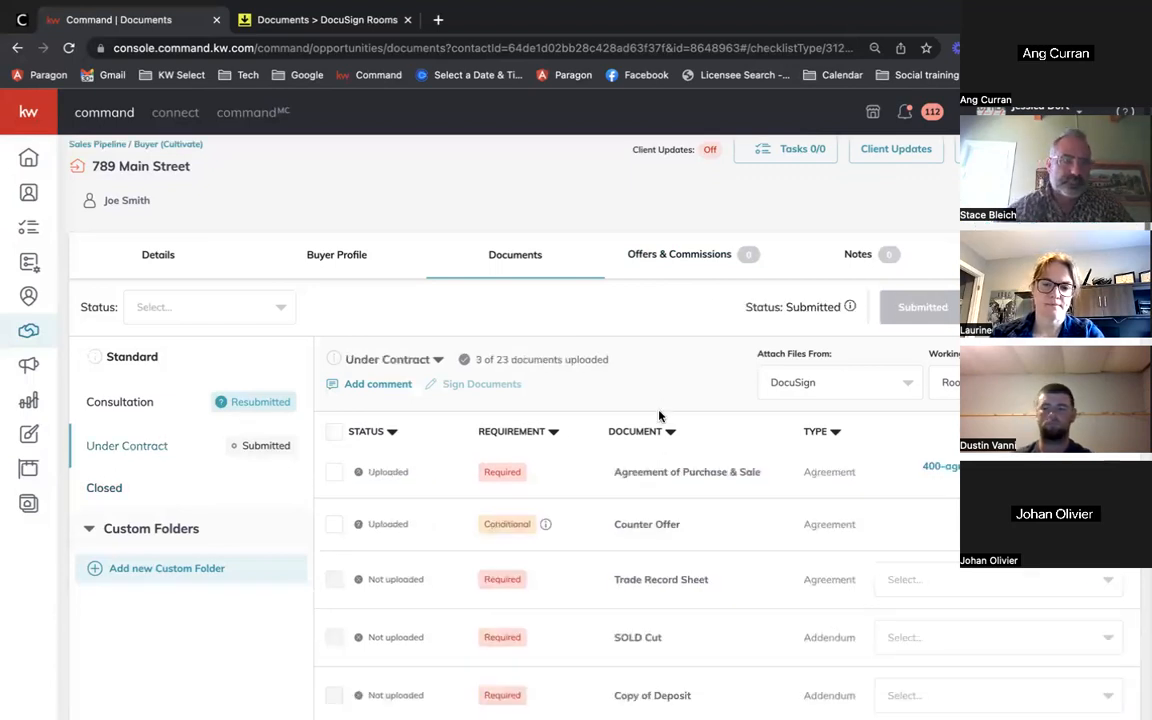
scroll(659, 416, up, 2)
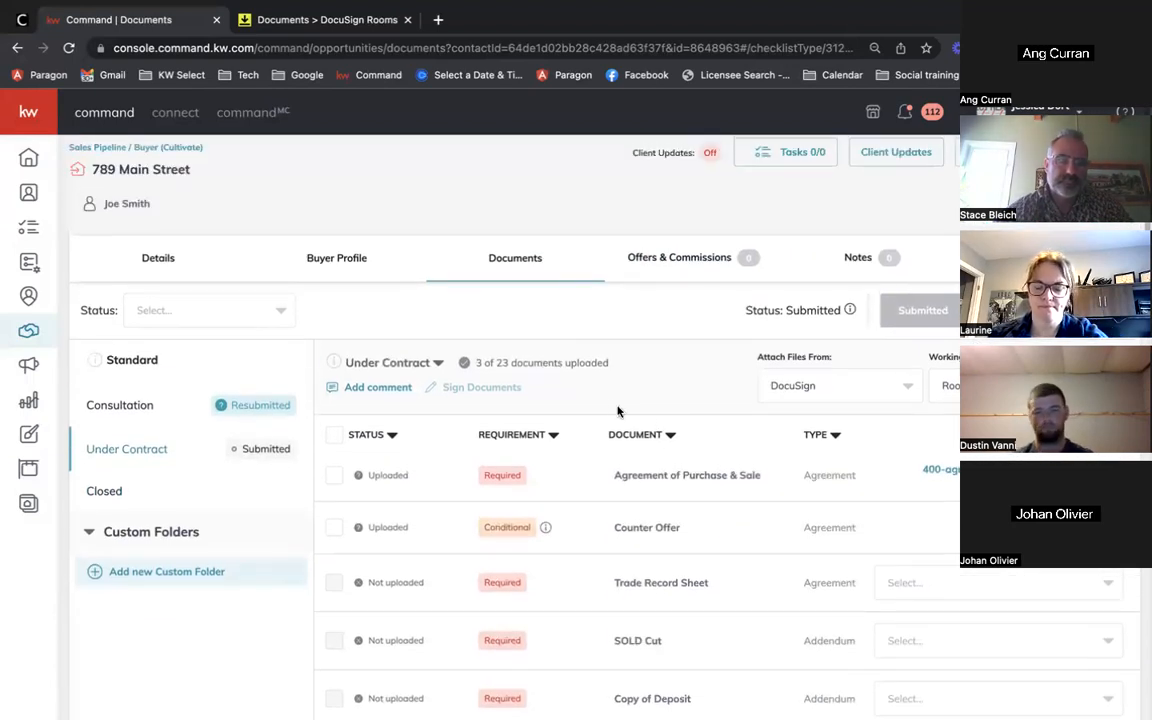
scroll(610, 408, down, 1)
scroll(606, 404, up, 1)
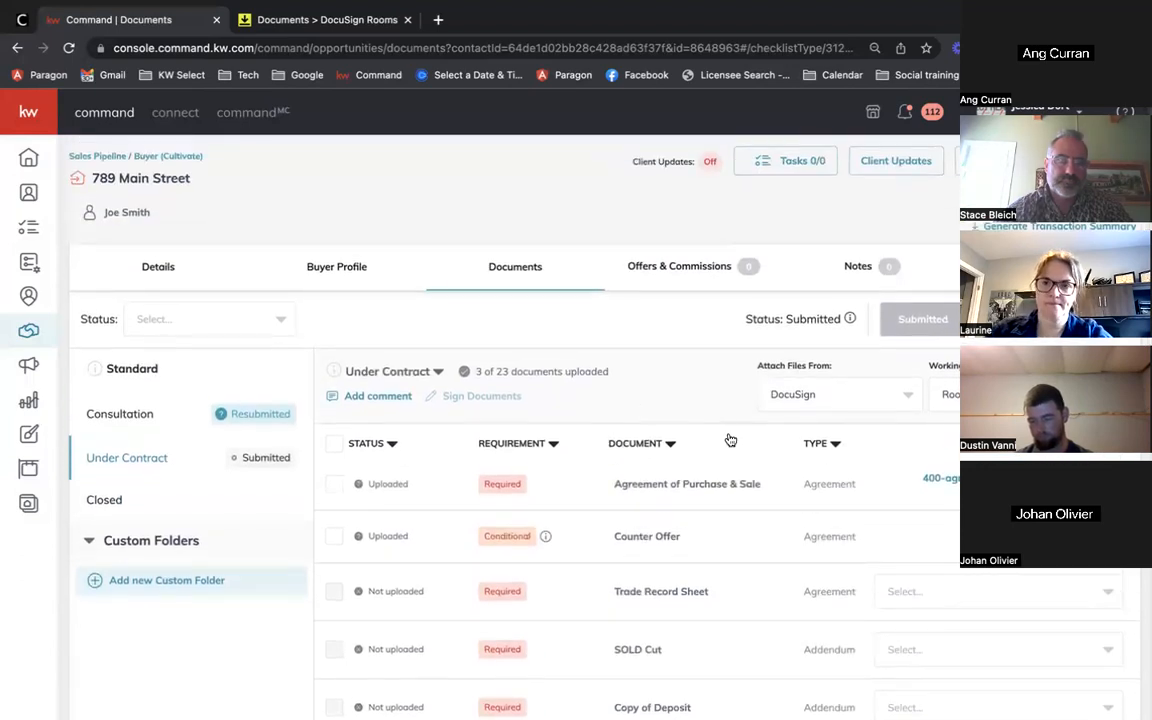
Step: Post the Under Contract comment 'this deal is firm' without the colleague mention
click(365, 398)
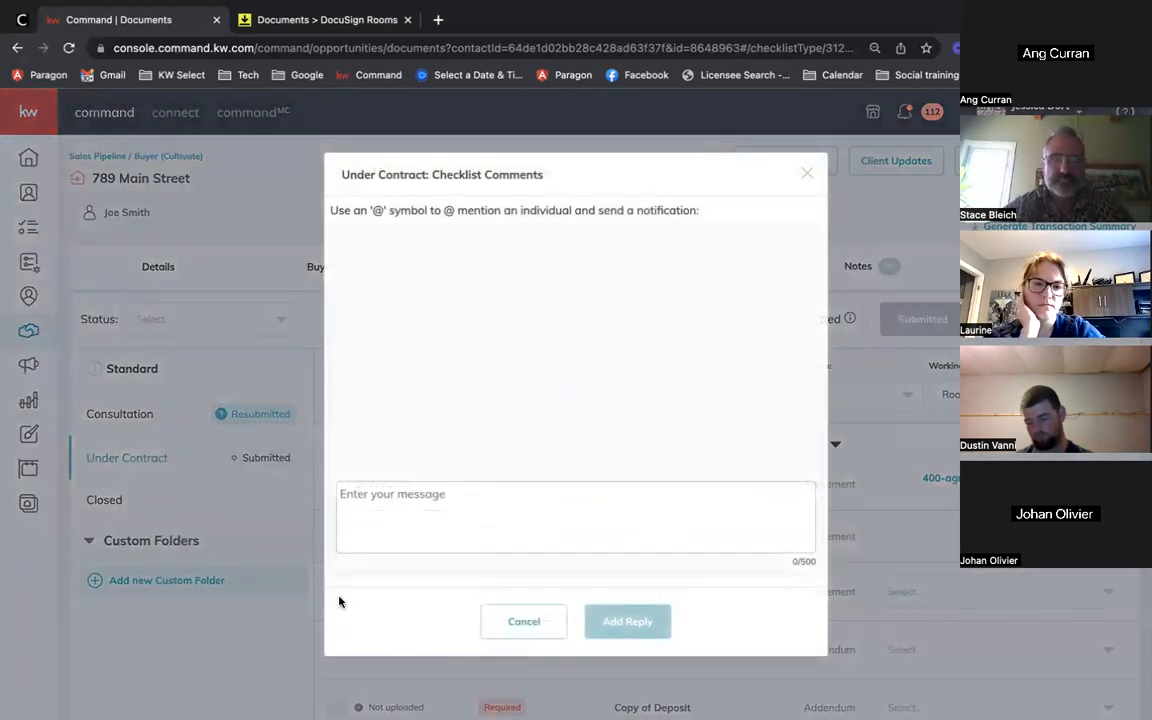
click(419, 516)
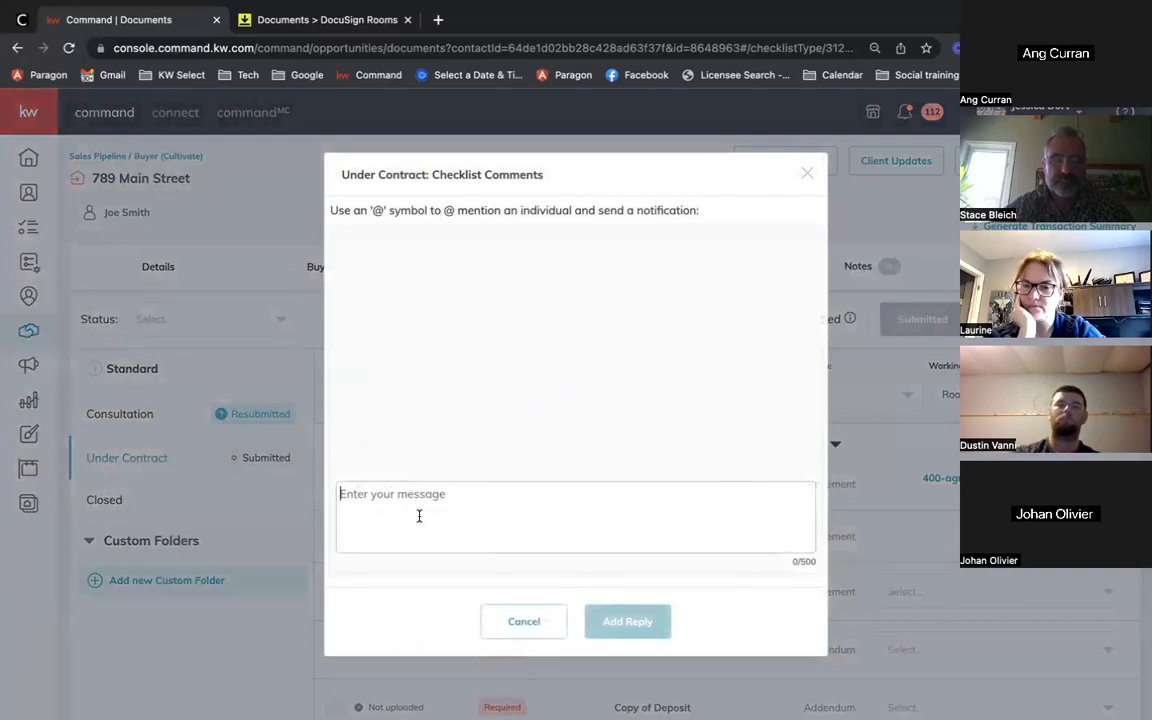
text(@ly)
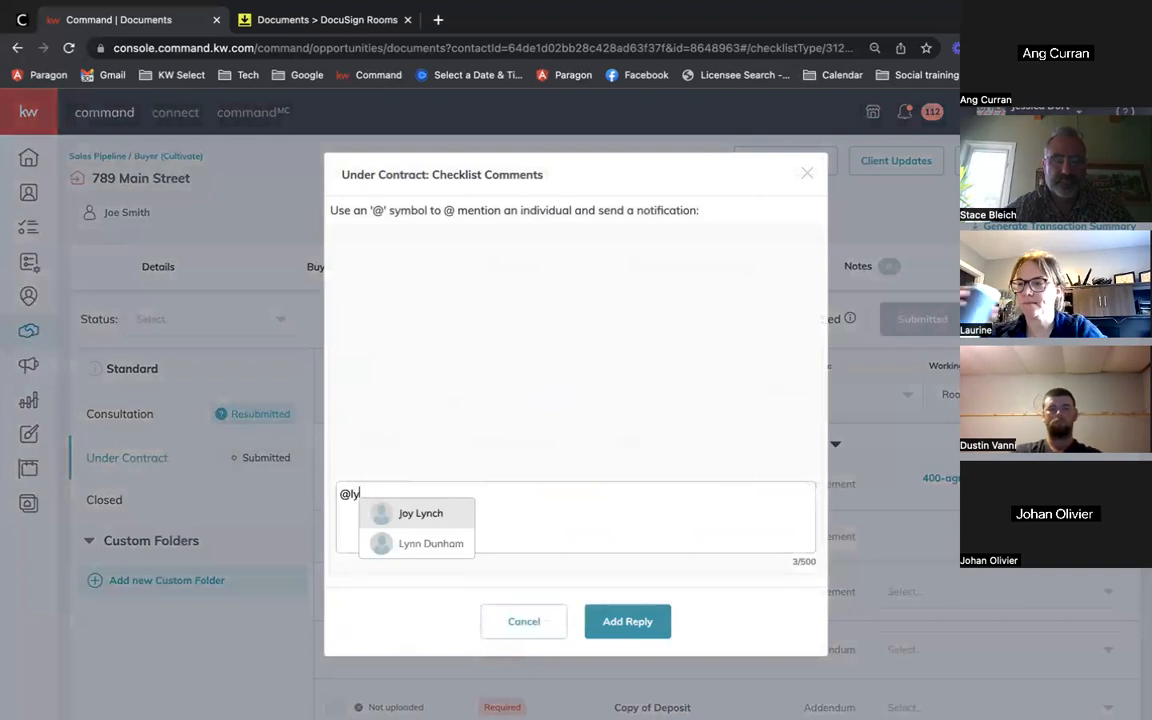
click(424, 543)
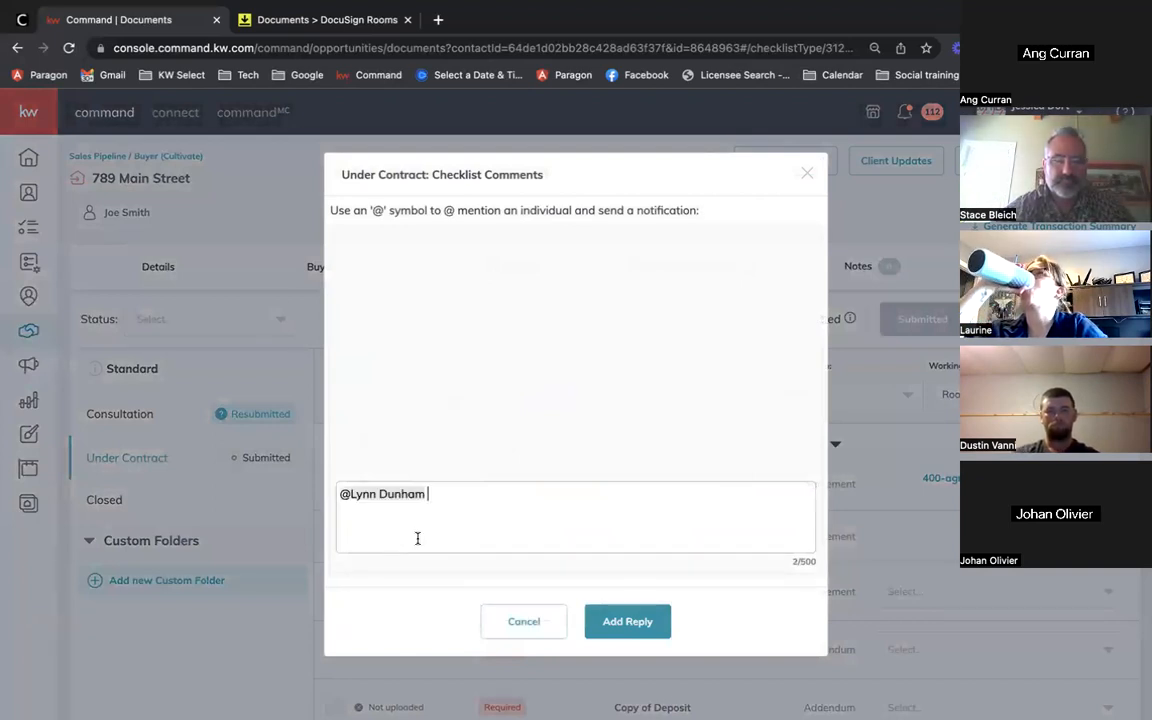
text(this d)
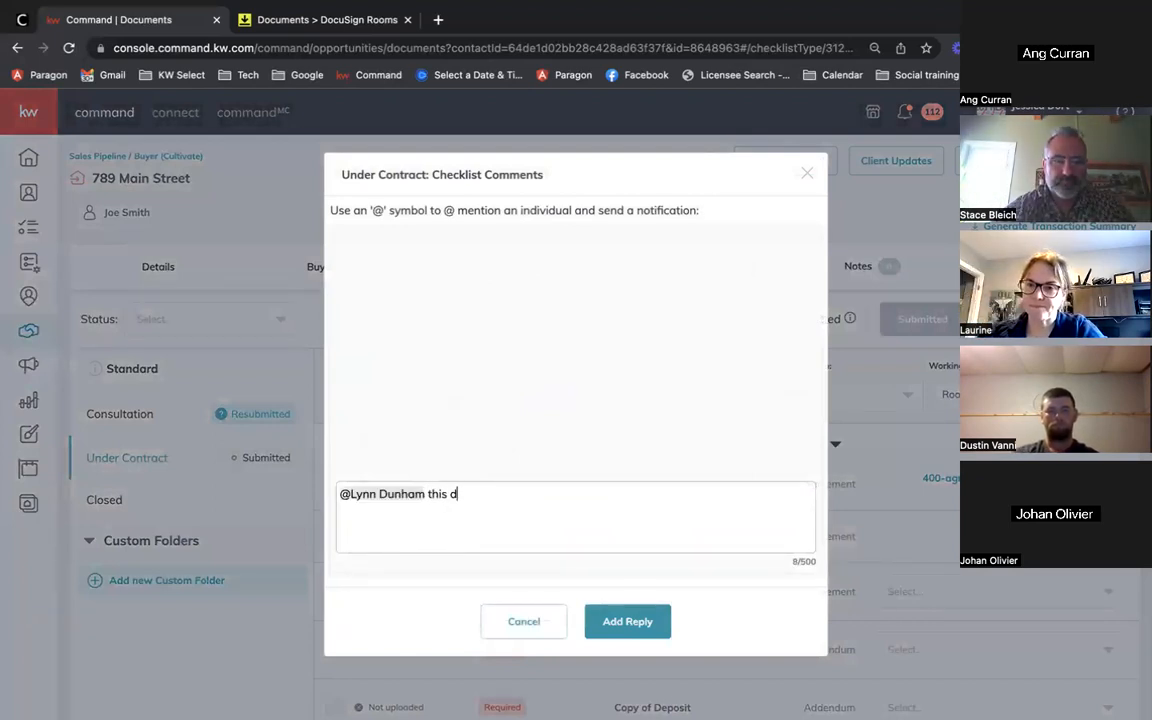
text(eal is firm)
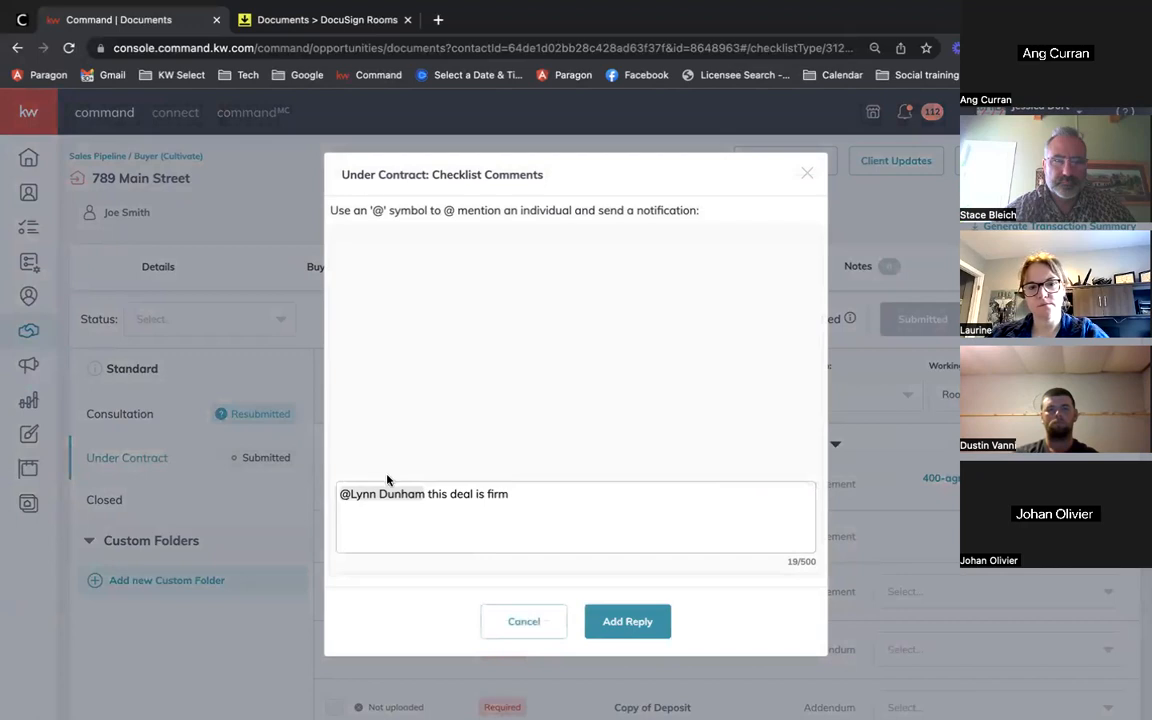
mouse_move(427, 492)
mouse_down()
mouse_move(347, 493)
mouse_move(433, 495)
mouse_up()
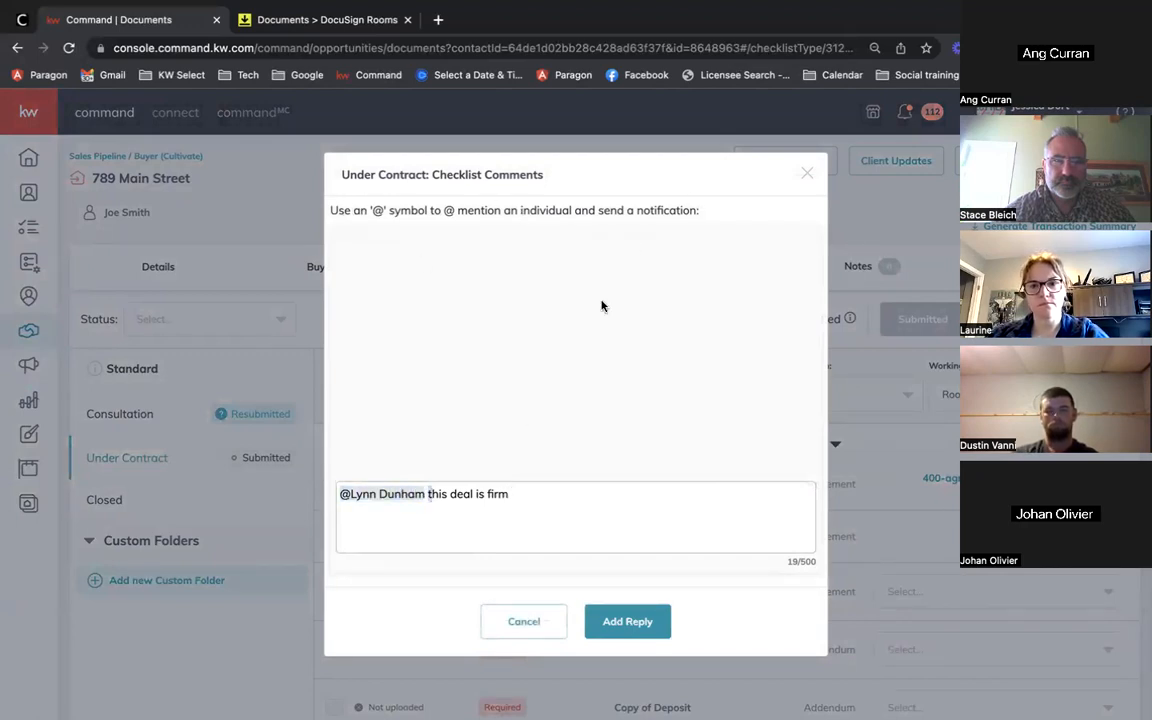
drag(427, 493, 340, 493)
key(BackSpace)
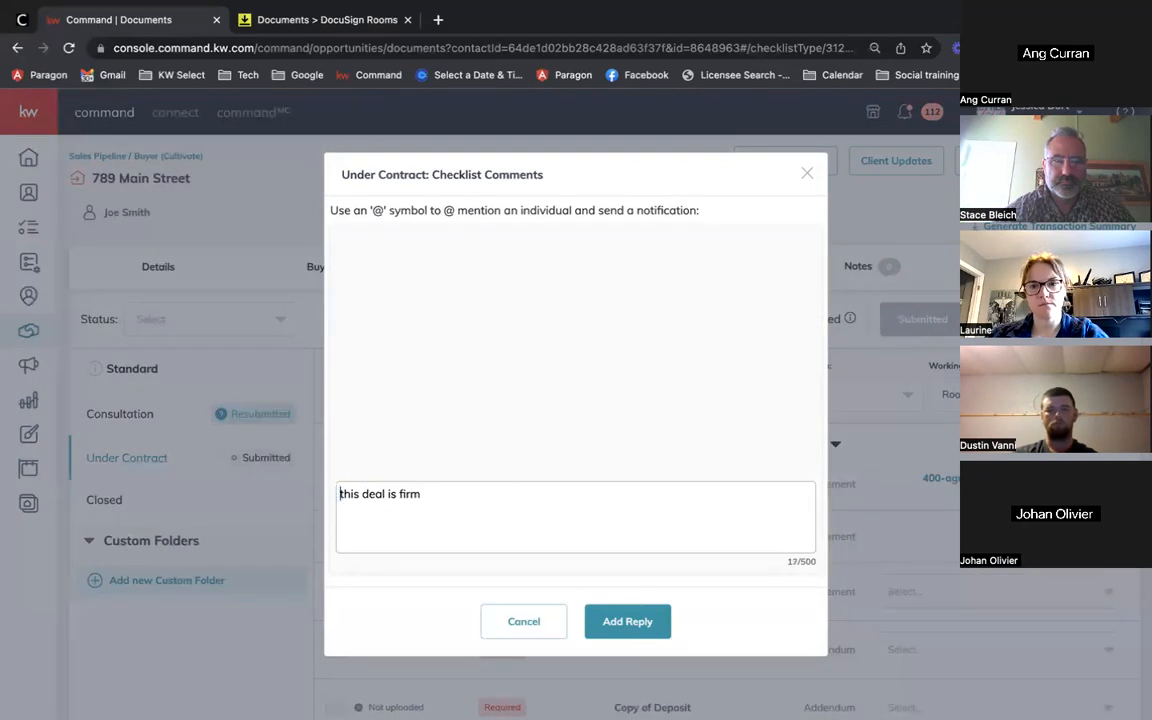
click(609, 622)
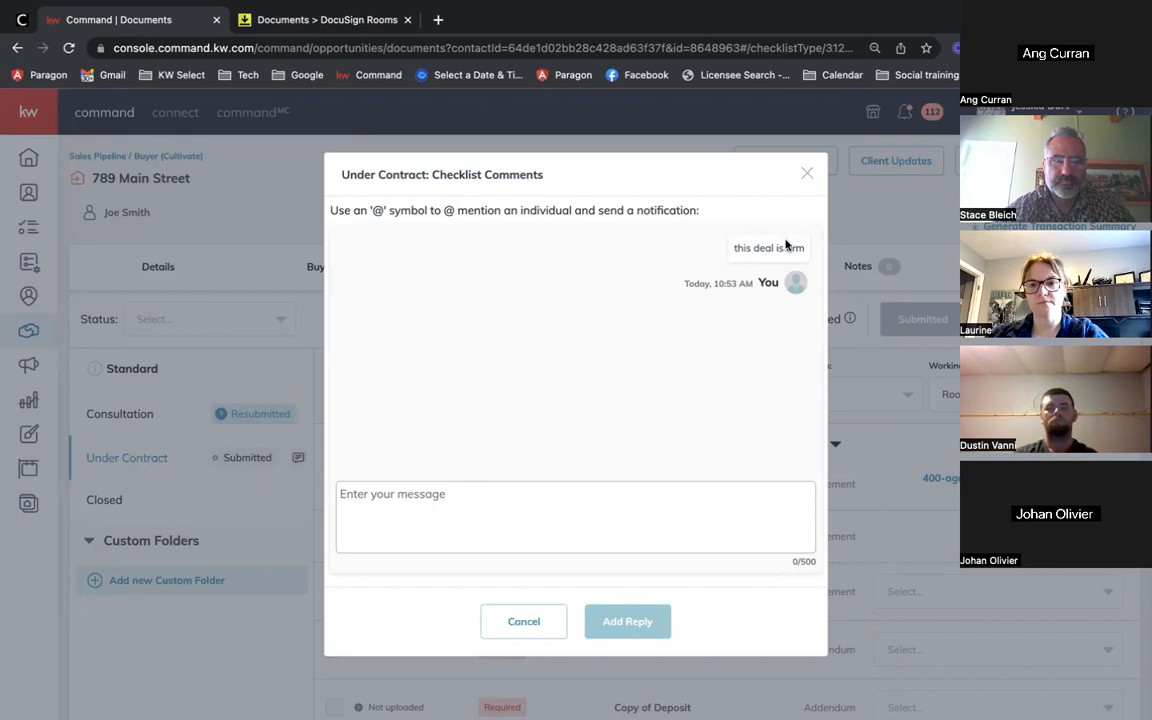
click(808, 174)
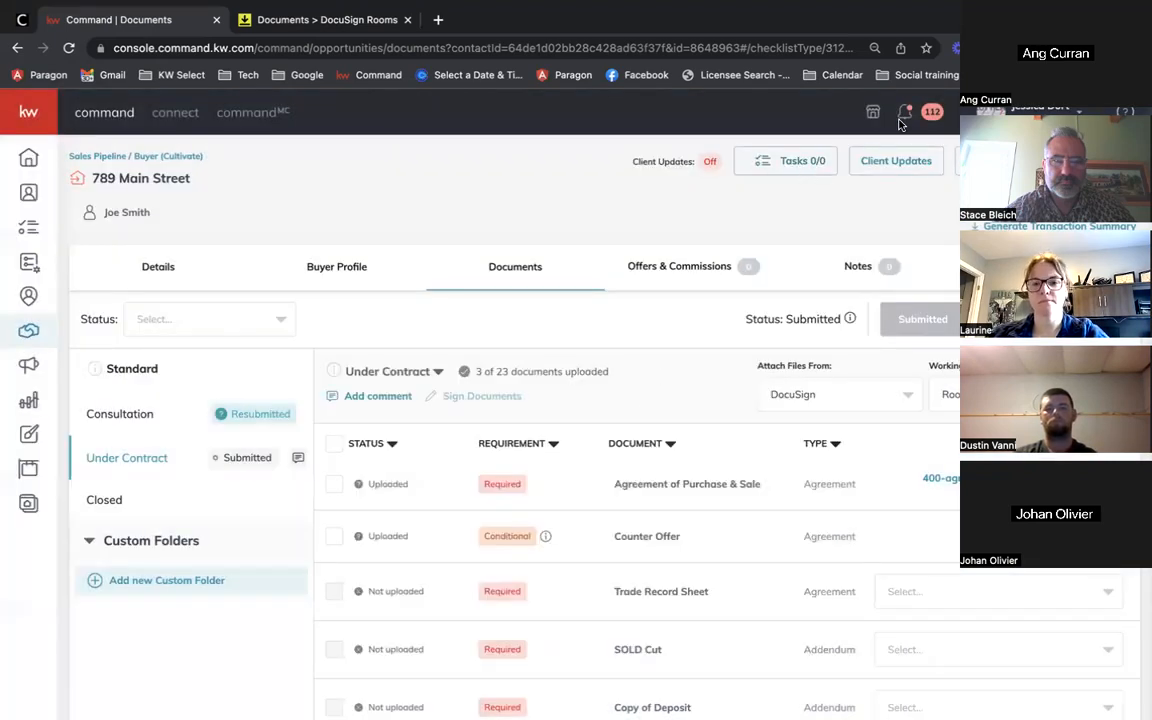
click(906, 118)
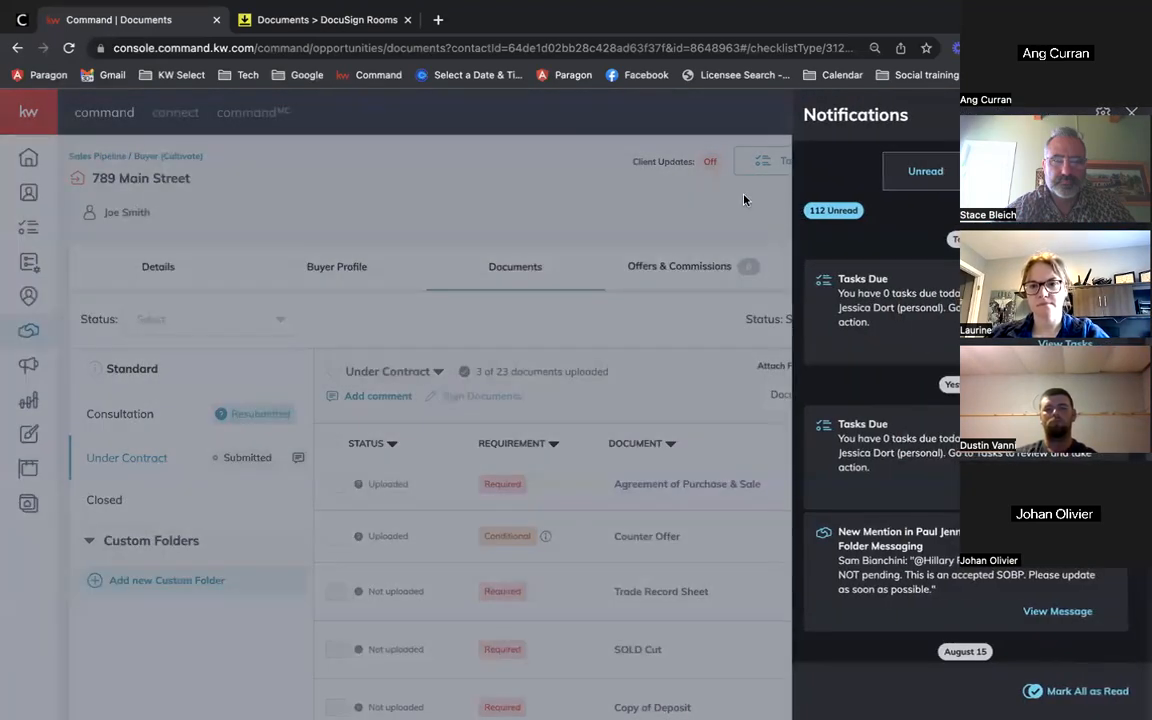
click(743, 200)
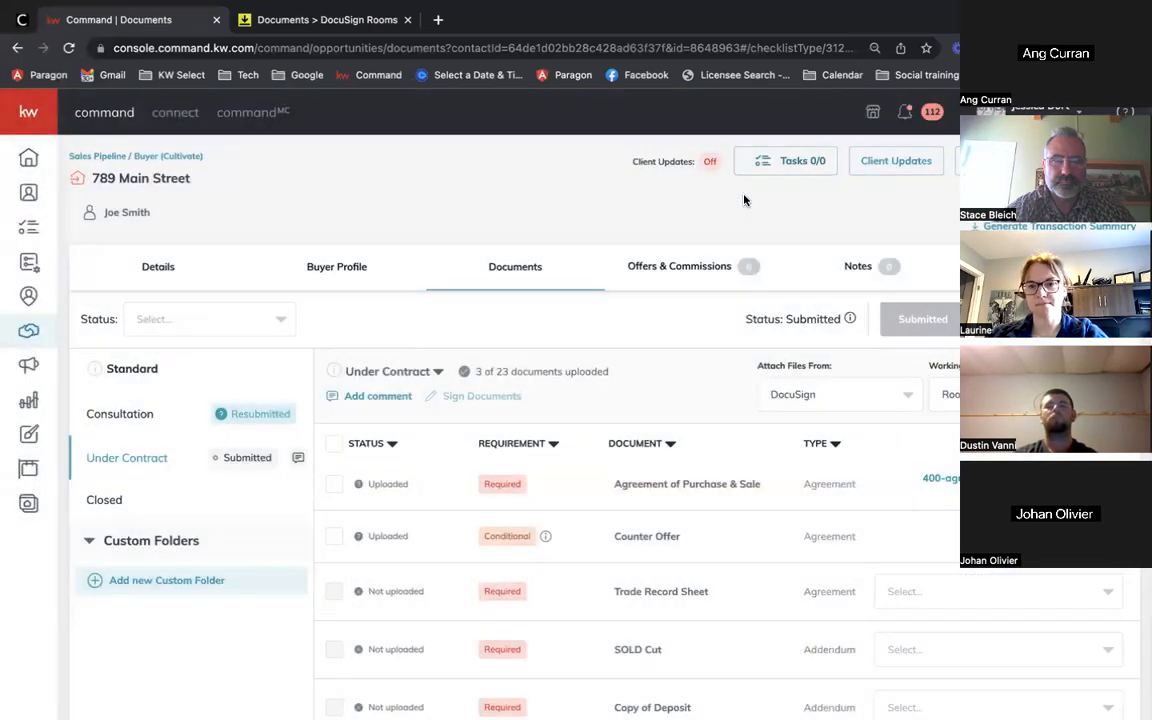
click(297, 457)
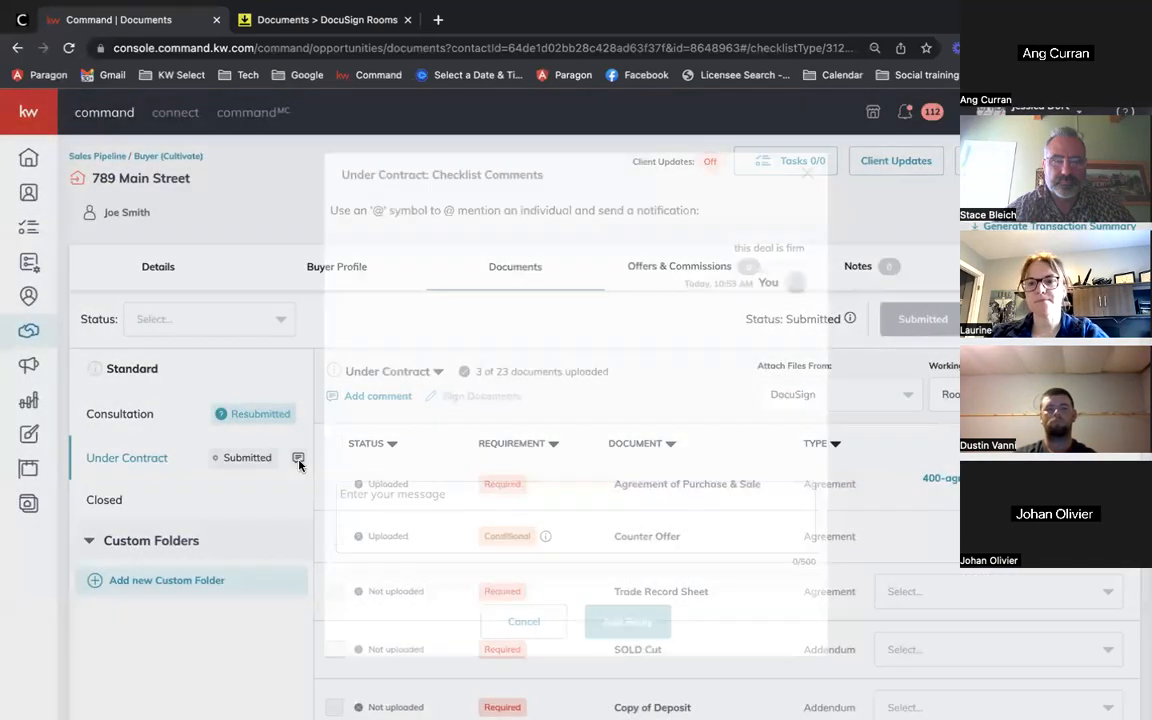
click(566, 492)
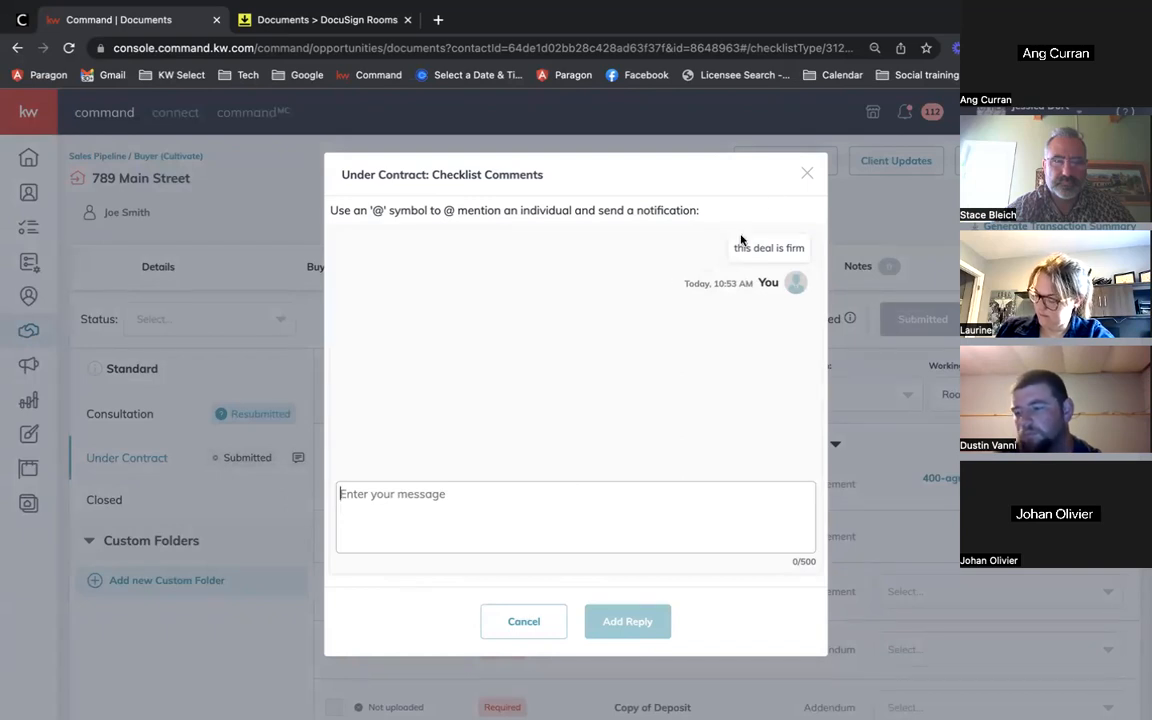
click(806, 177)
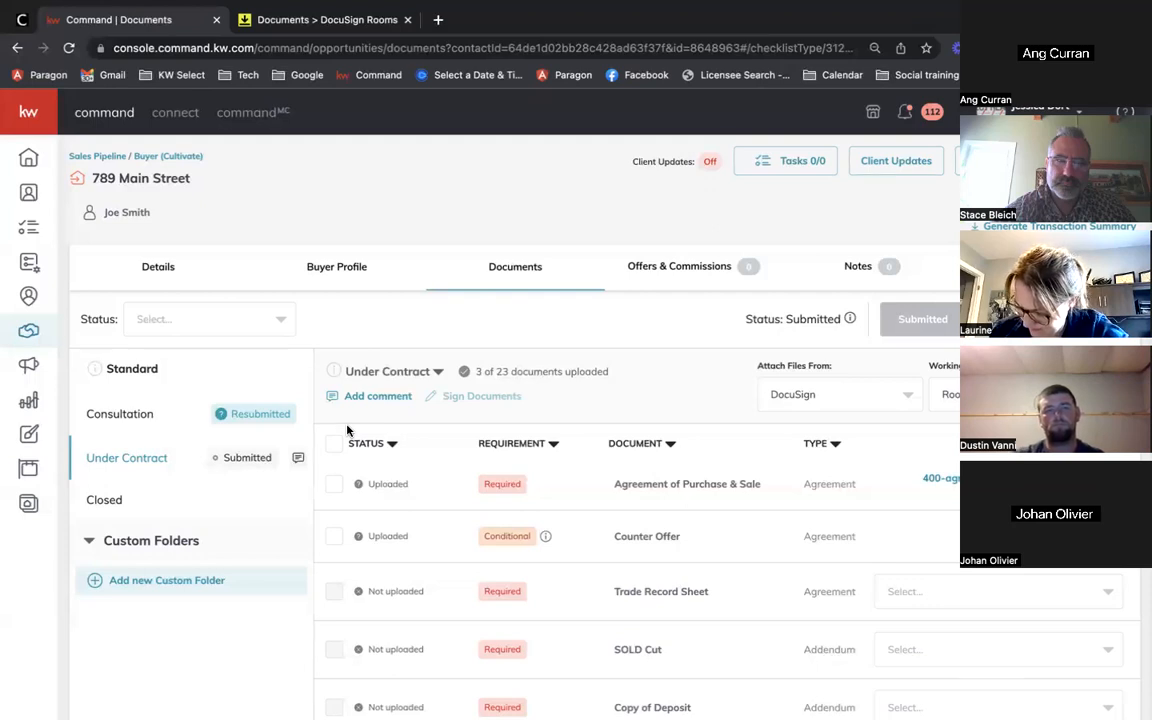
Step: Try mentioning a colleague in an Under Contract comment, then delete it and close unsent
click(372, 396)
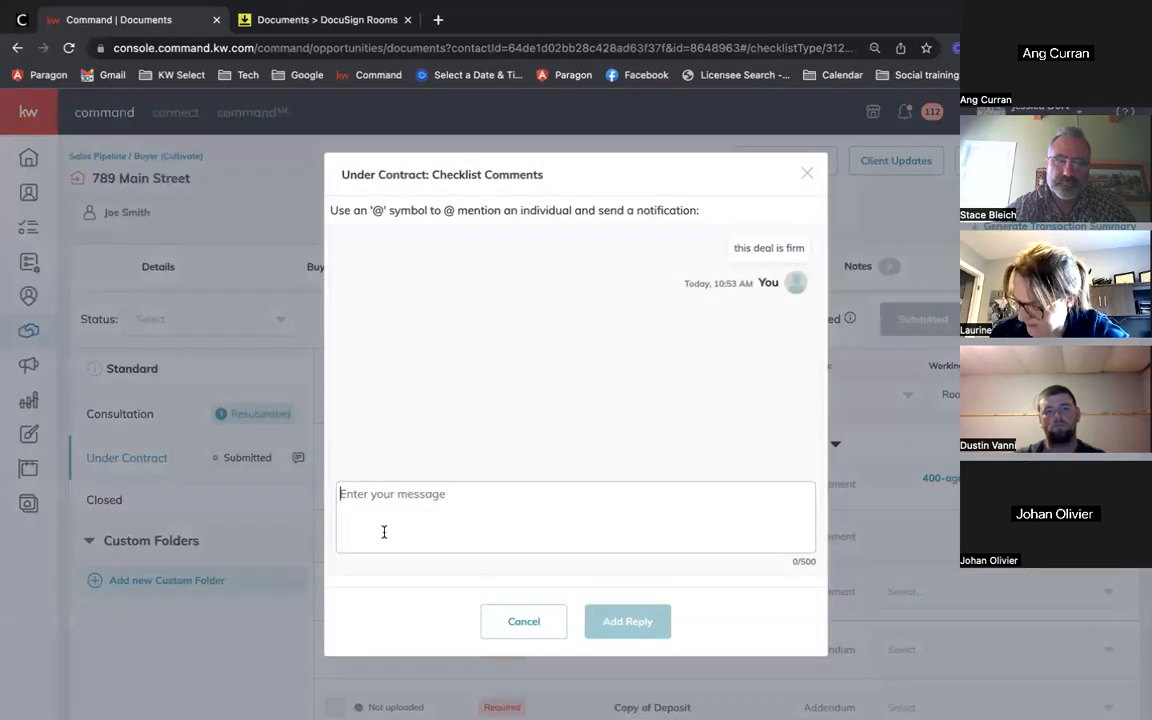
text(@ali)
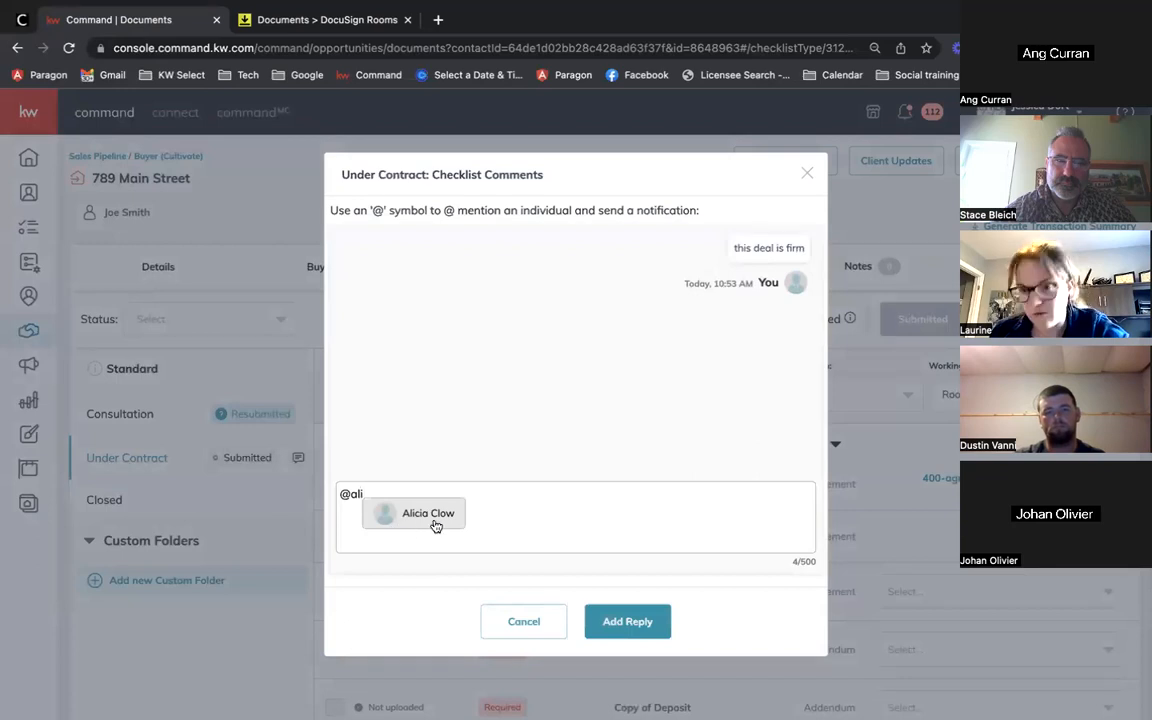
key(BackSpace)
key(BackSpace)
key(BackSpace)
key(BackSpace)
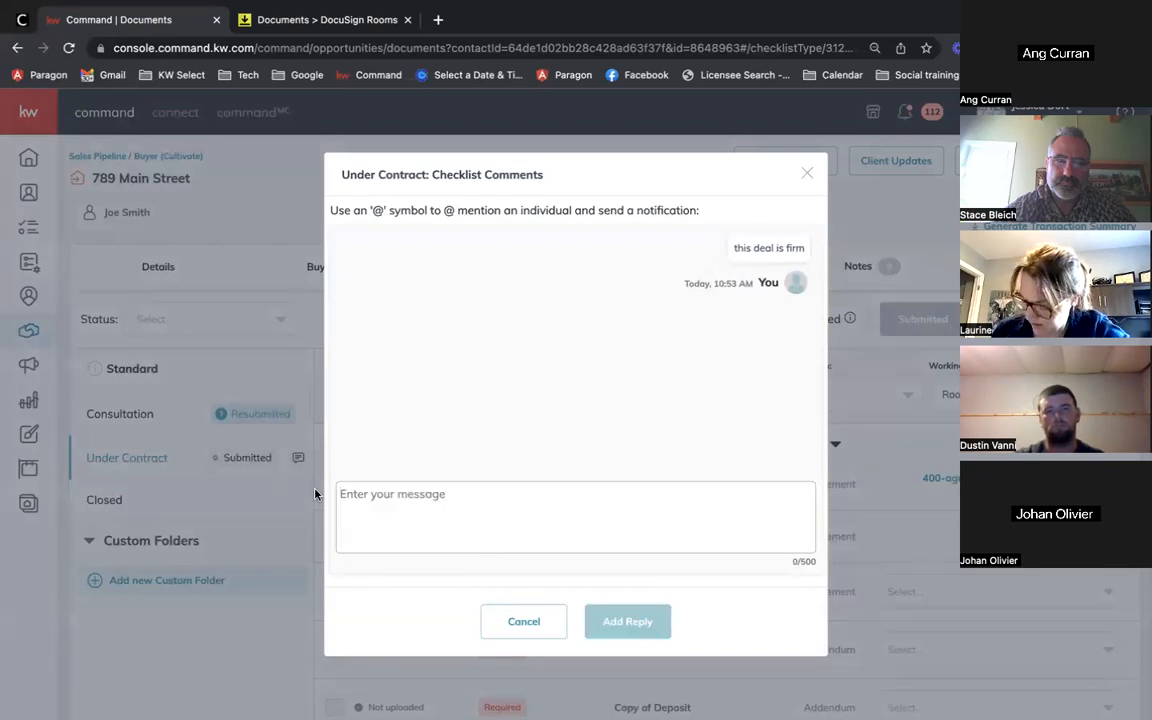
text(@lyn)
click(430, 543)
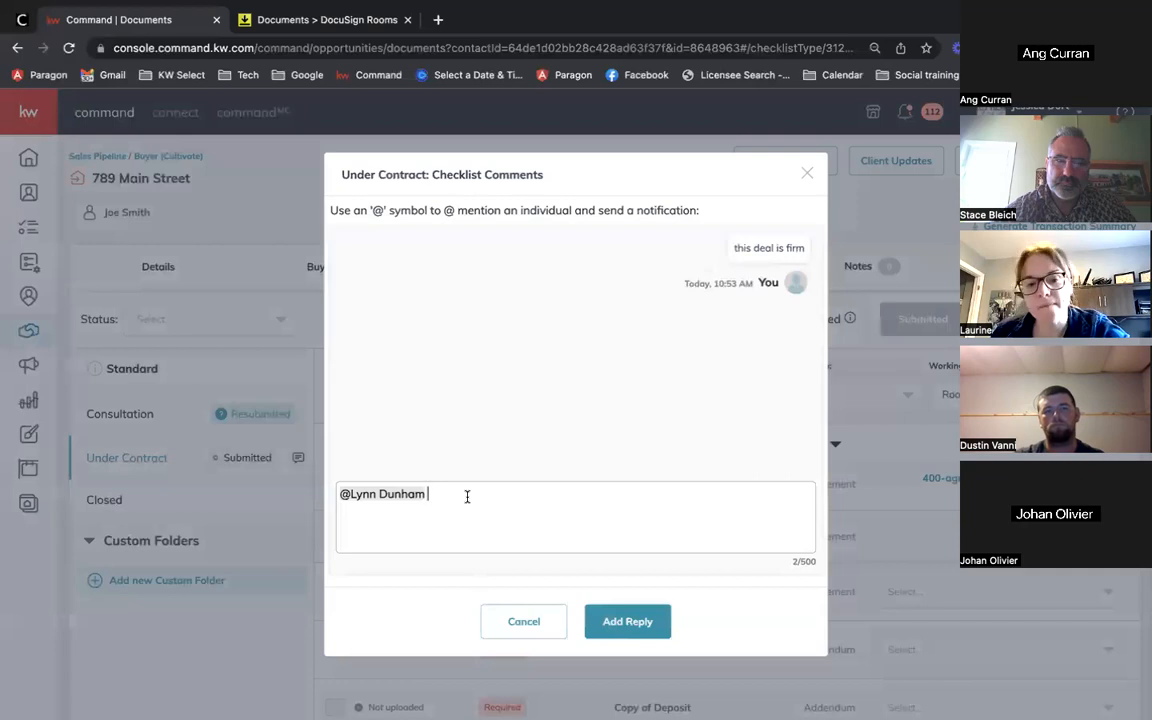
key(BackSpace)
key(BackSpace)
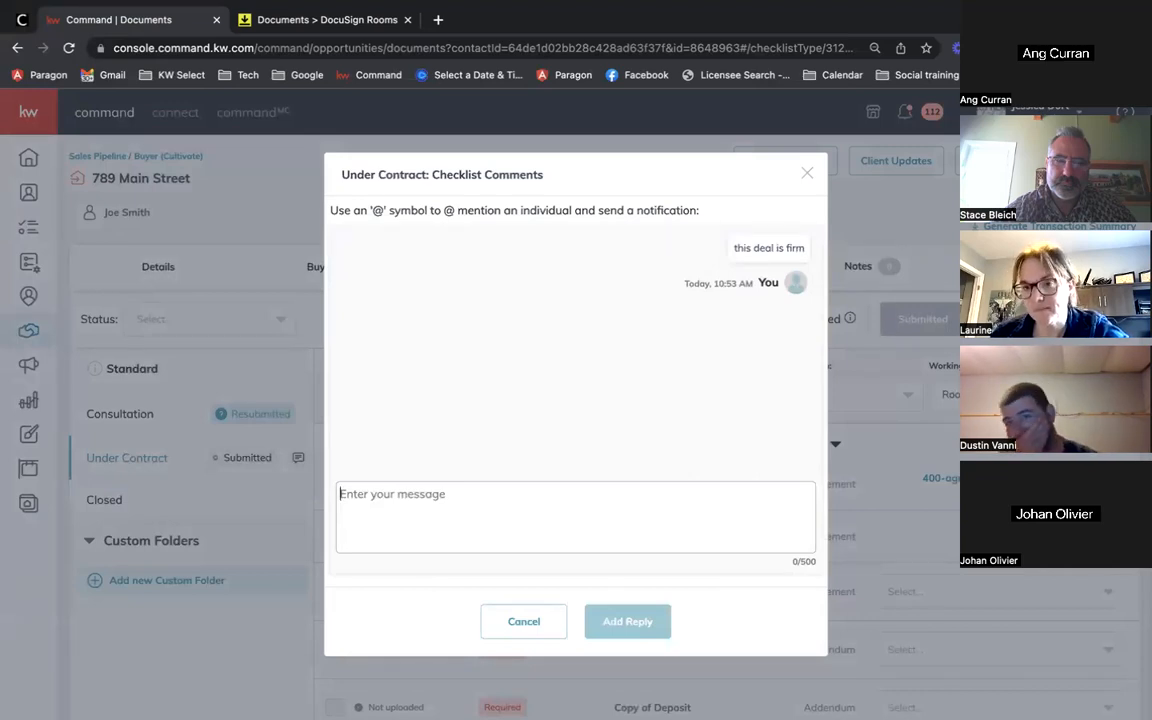
click(806, 174)
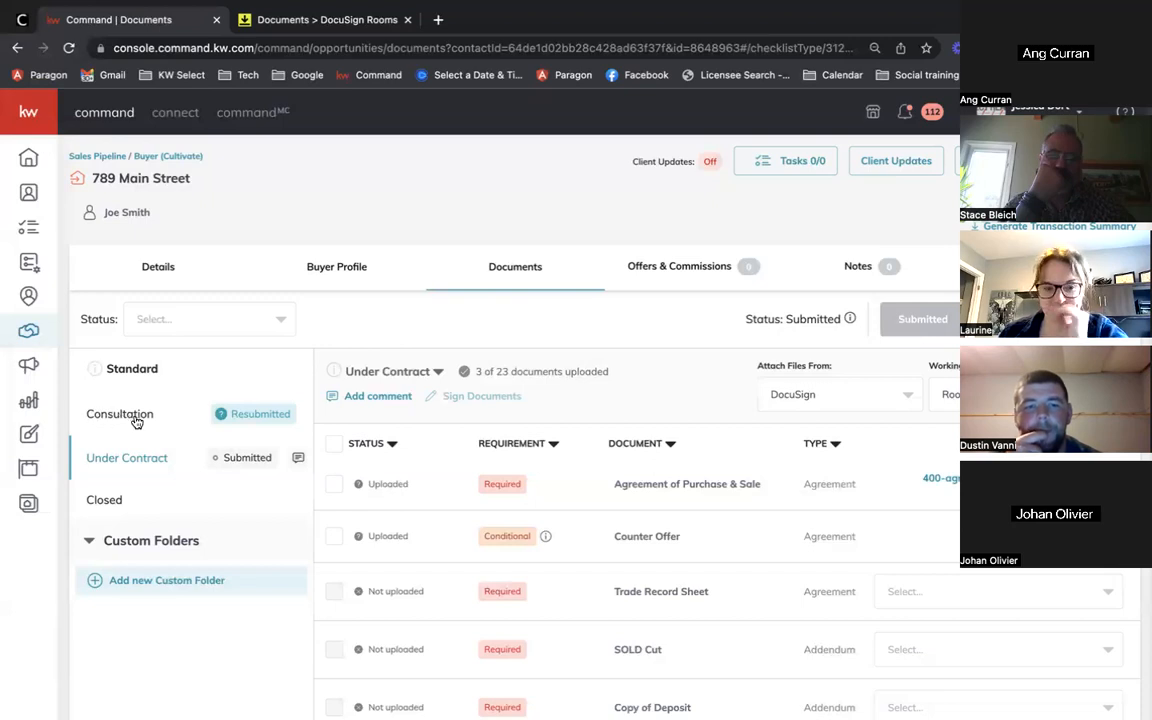
Step: Compare the Consultation and Under Contract checklists, ending on Under Contract
scroll(723, 481, down, 1)
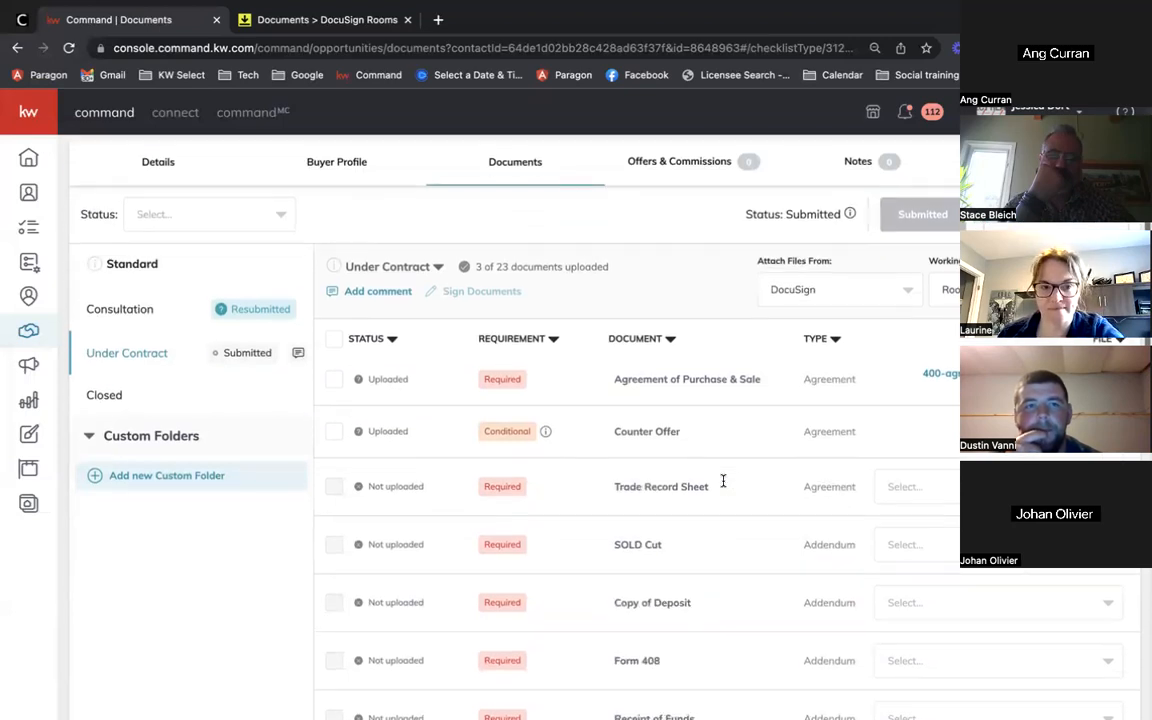
click(170, 309)
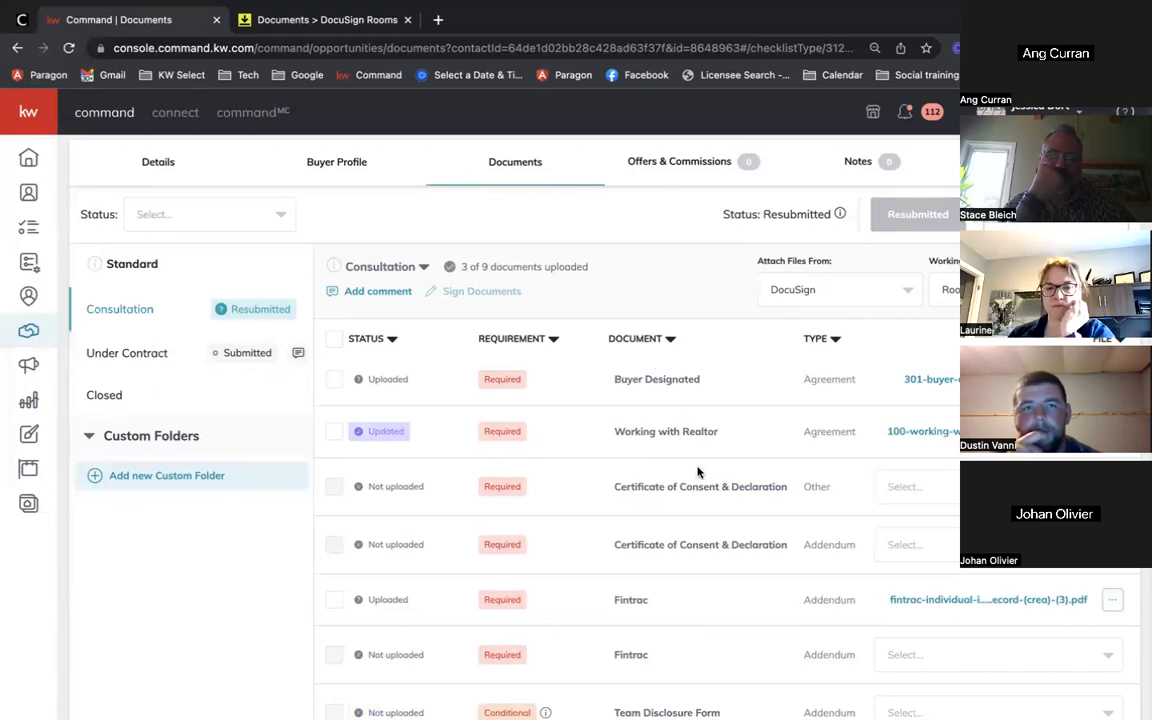
click(127, 353)
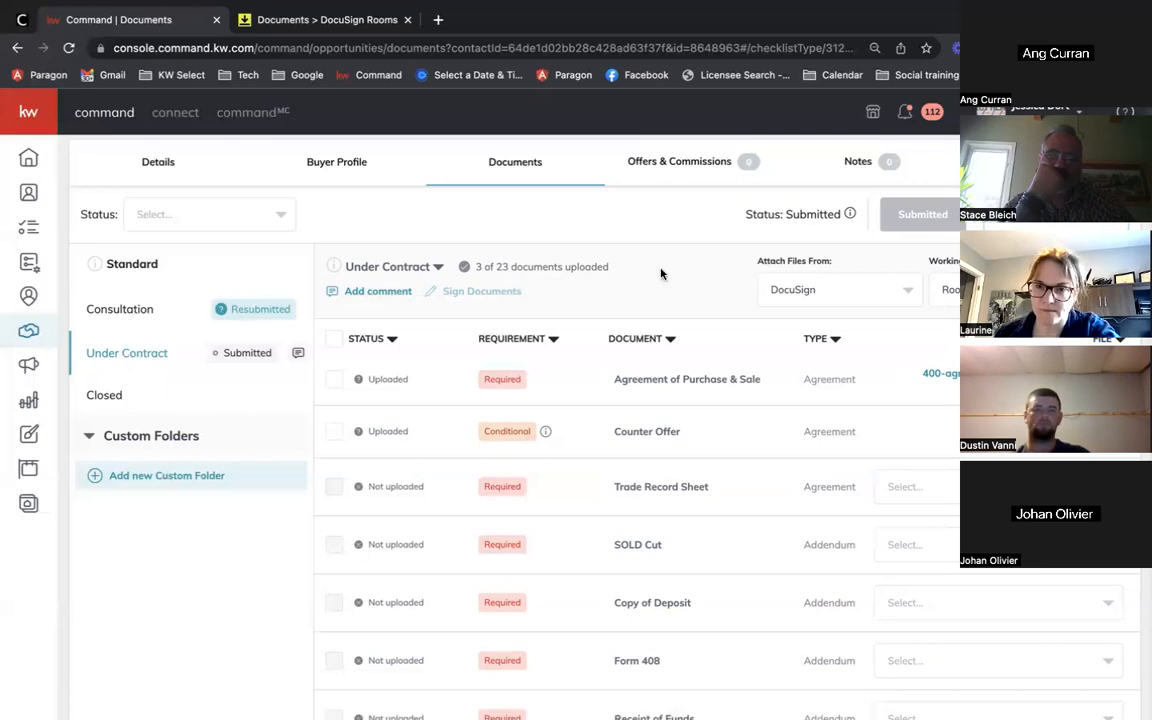
click(121, 309)
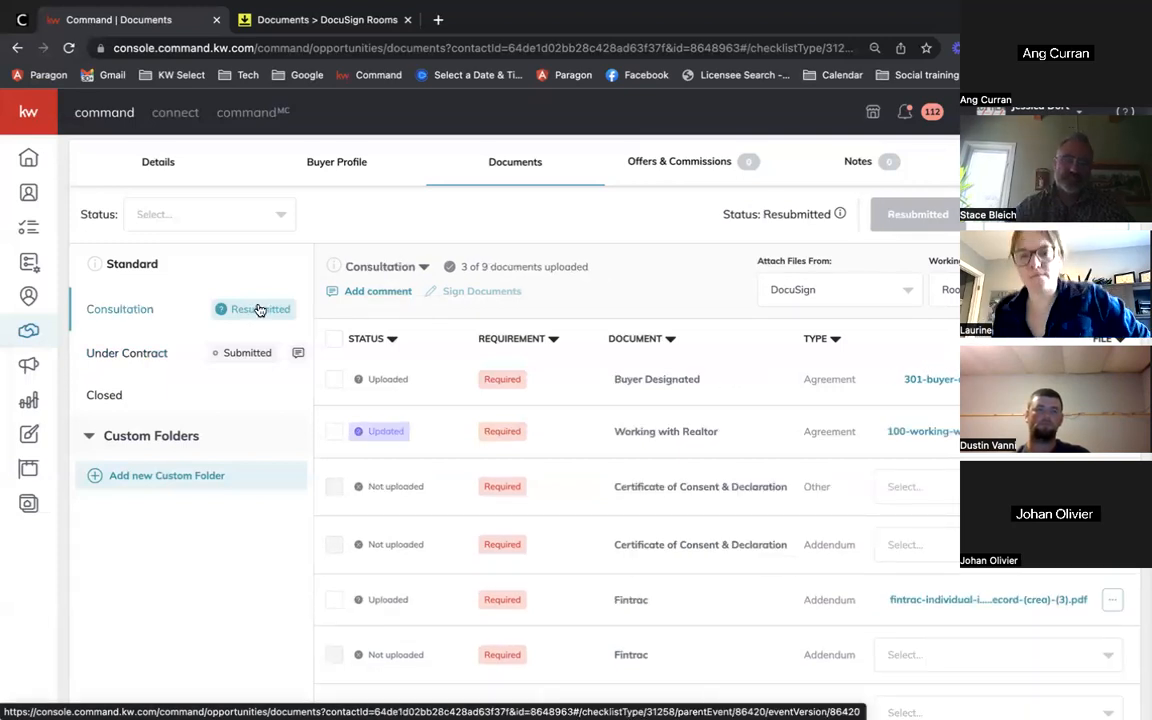
click(155, 360)
scroll(415, 400, up, 2)
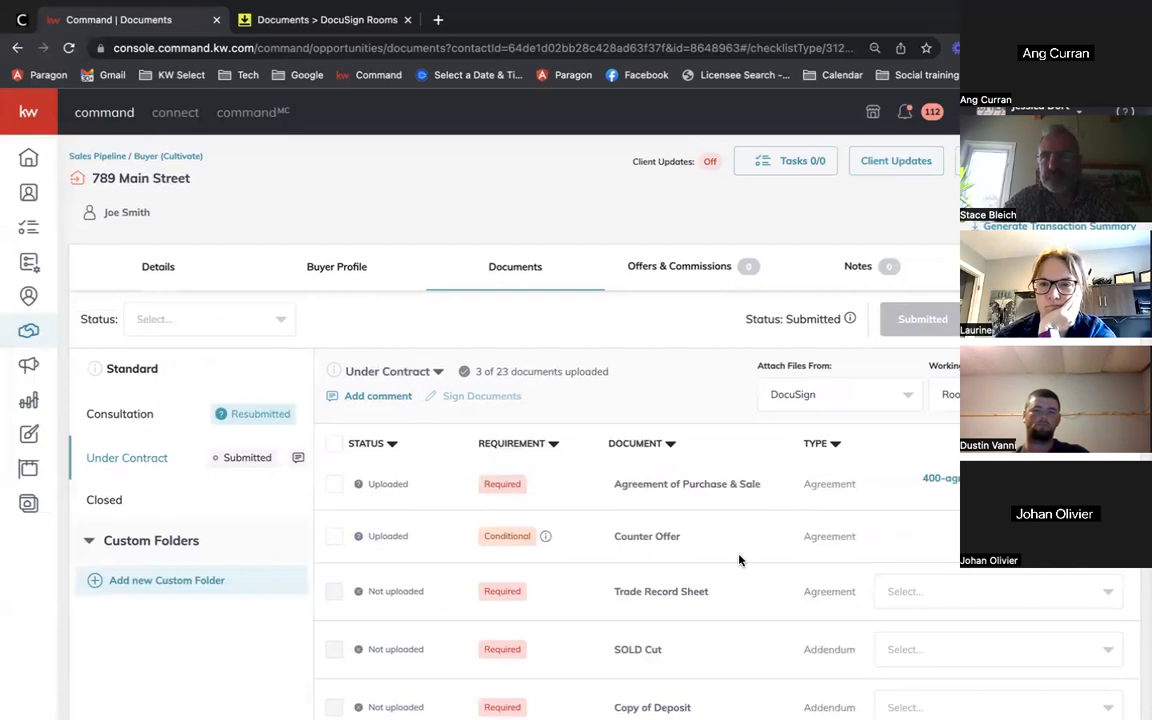
scroll(805, 535, down, 1)
Step: Upload 410-counter-offer.pdf from My Computer to the Termination item, reaching 4 of 23
click(908, 364)
click(820, 400)
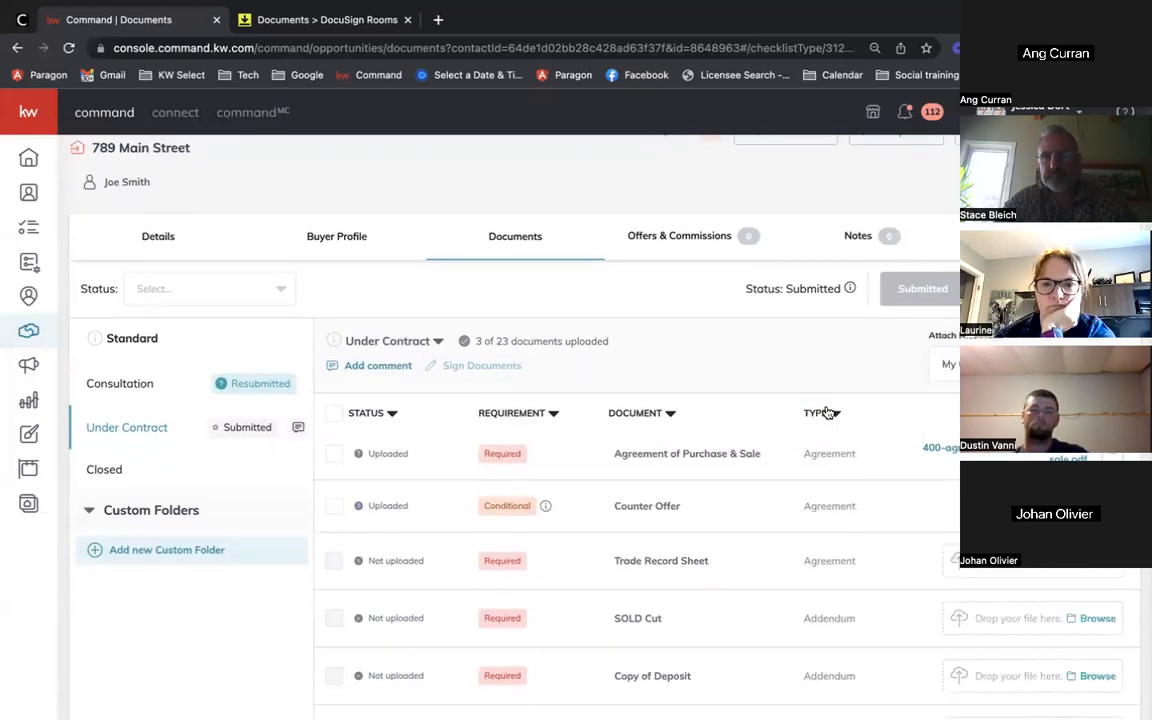
scroll(955, 487, down, 2)
scroll(955, 487, down, 9)
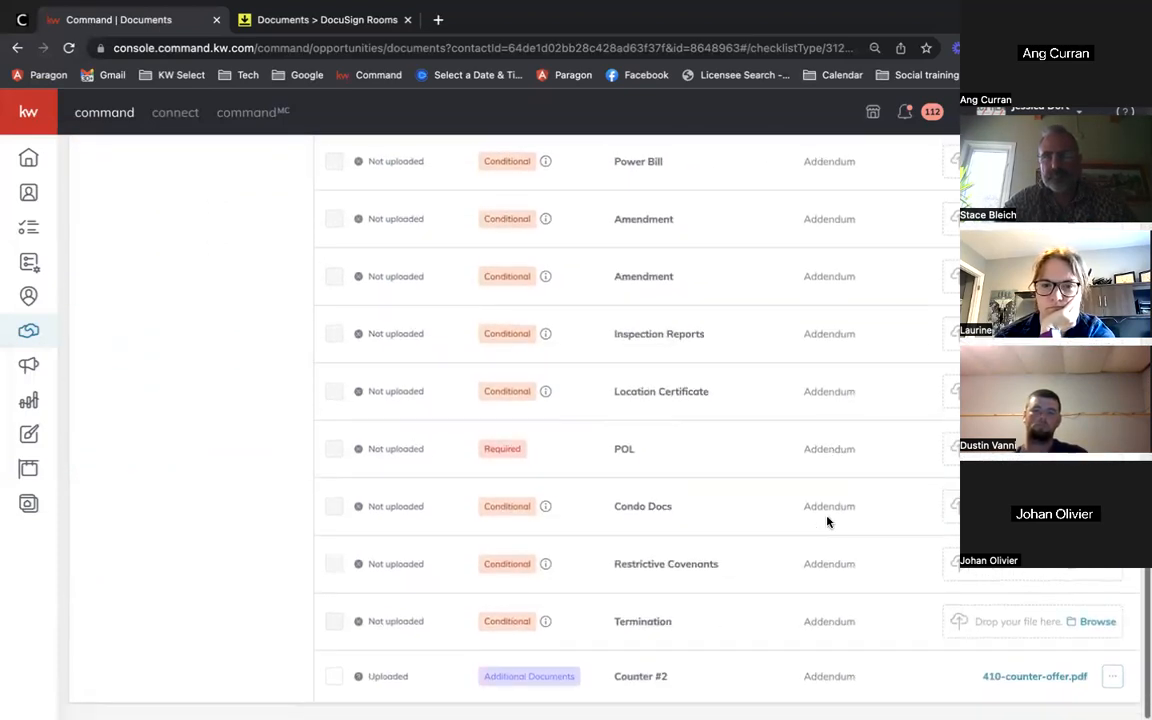
click(1077, 628)
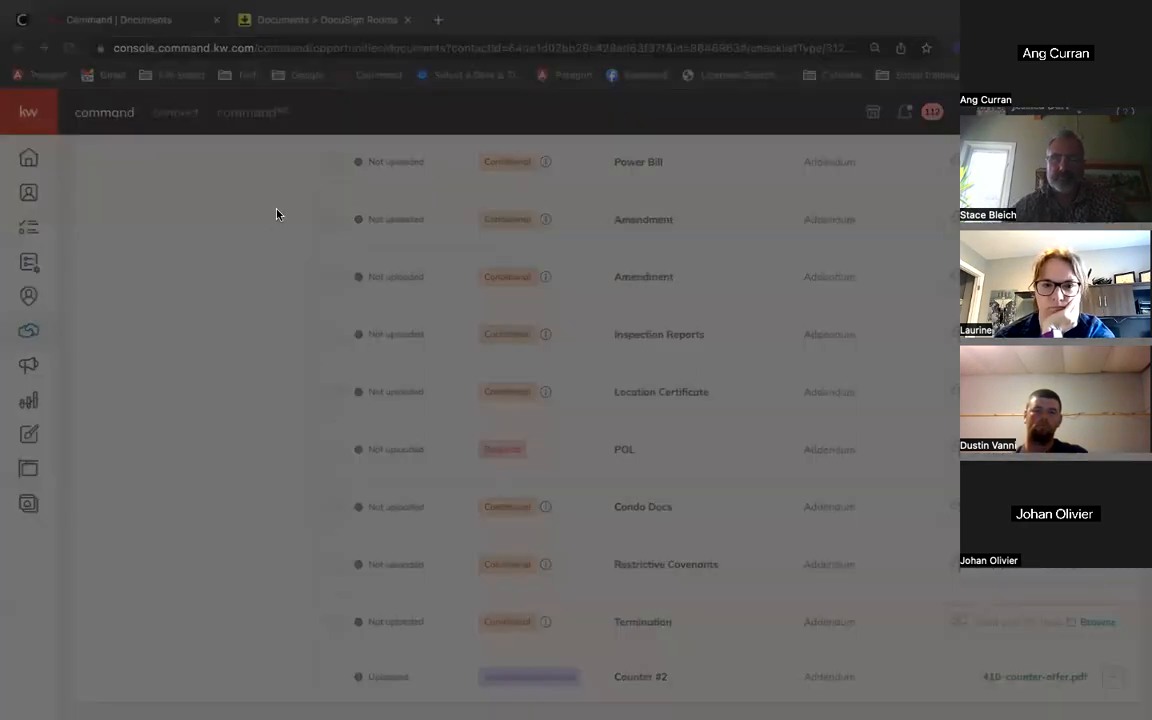
click(857, 525)
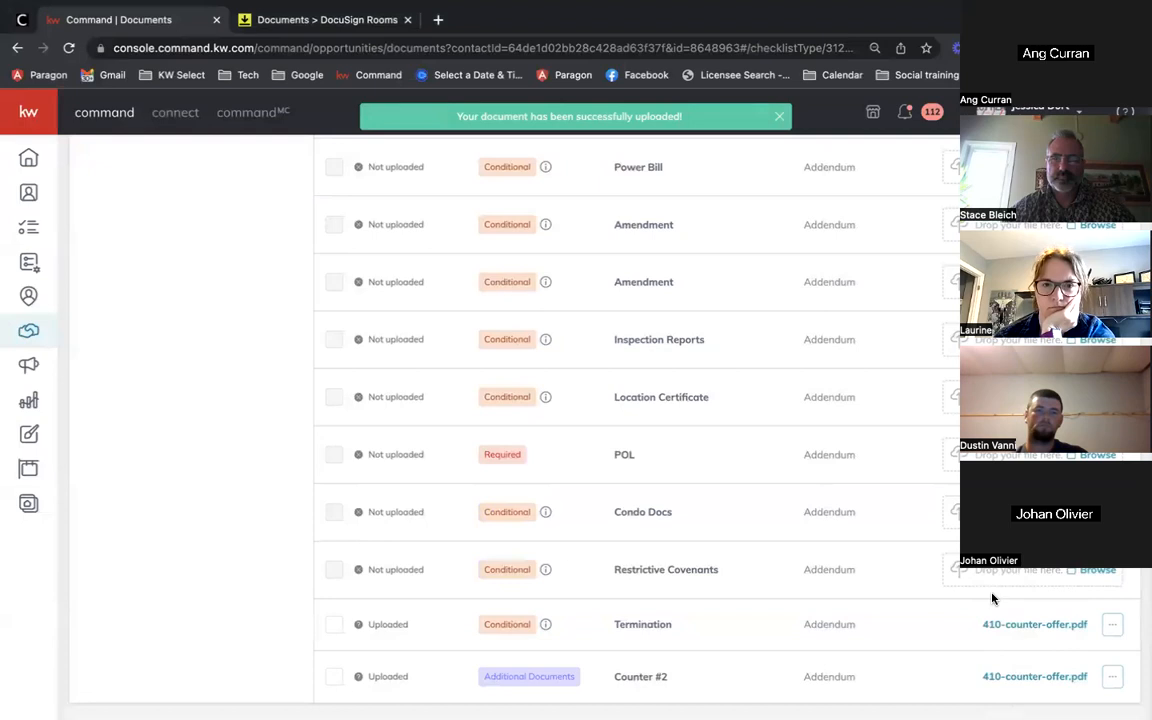
scroll(801, 568, up, 10)
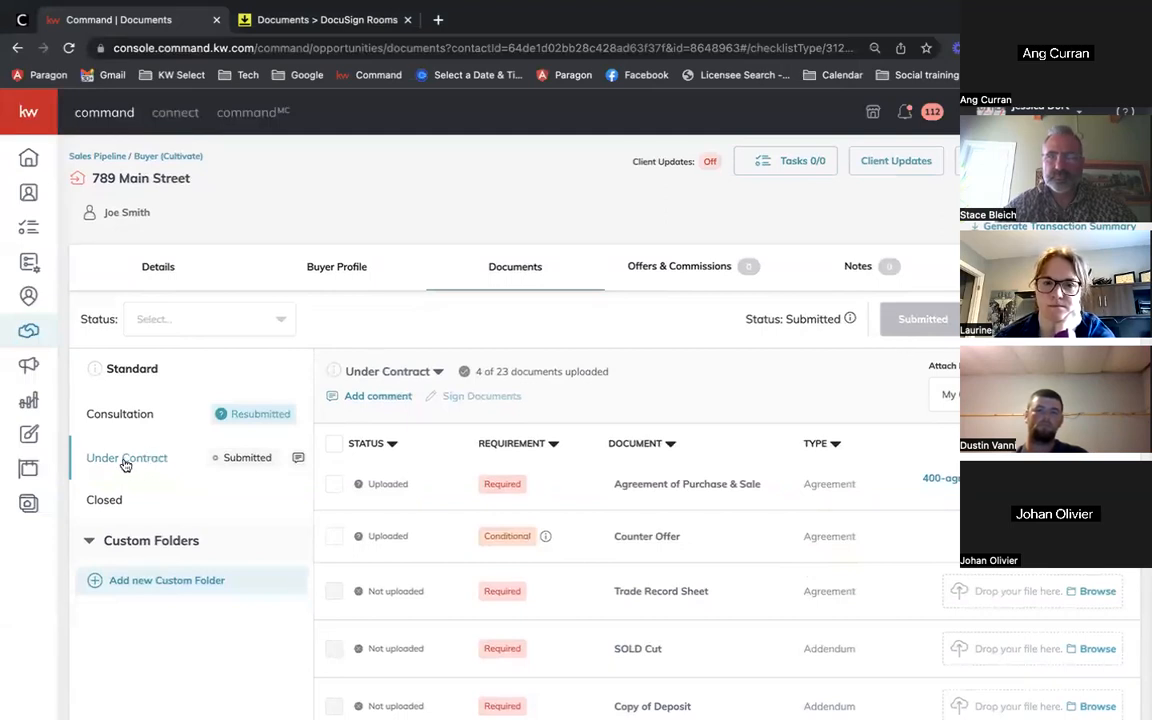
Step: Create a new Under Contract checklist version named 'Under Contract v2'
click(439, 375)
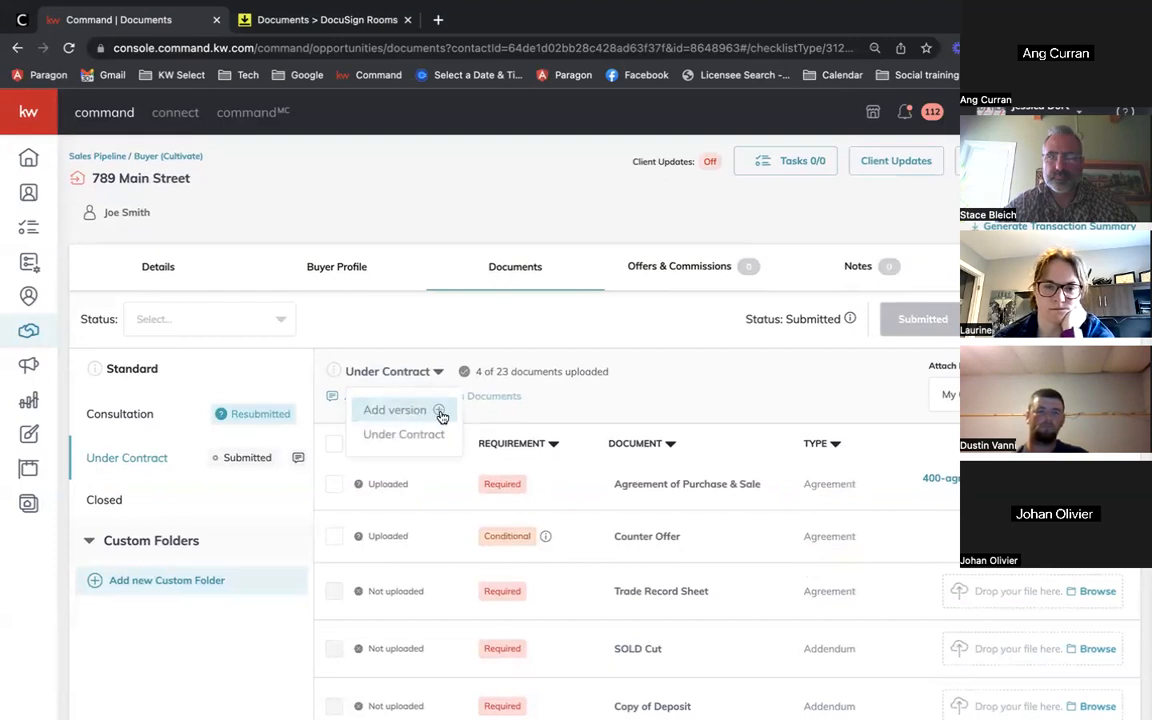
click(441, 416)
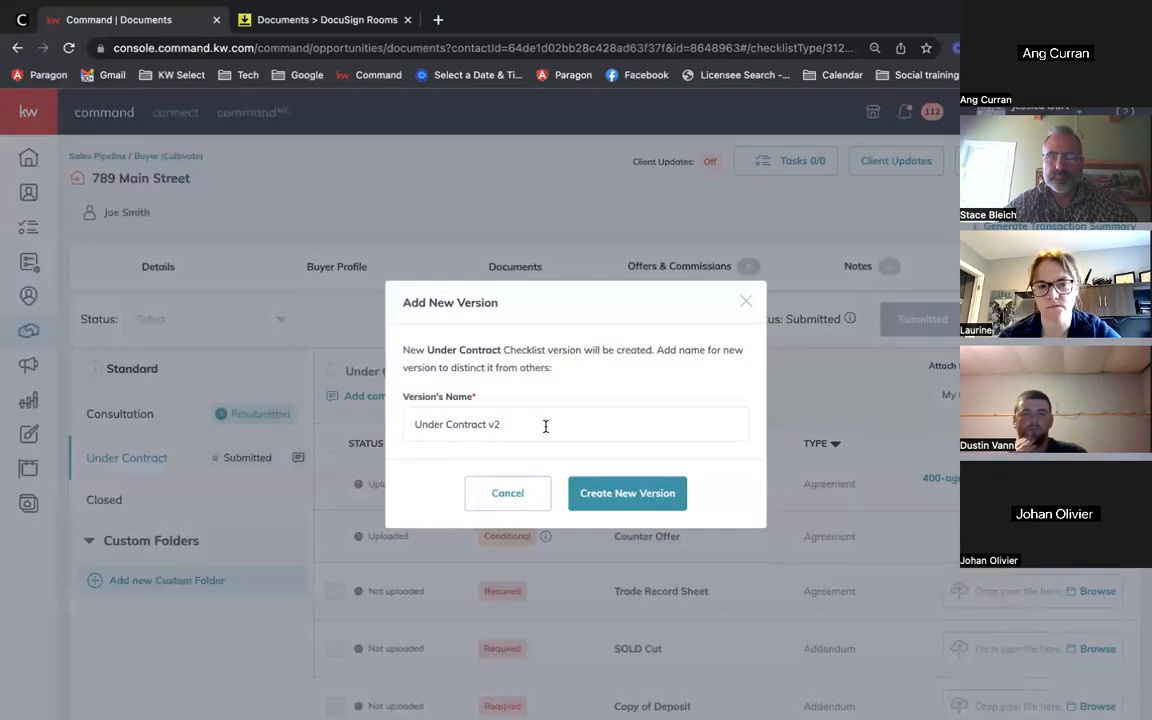
click(500, 425)
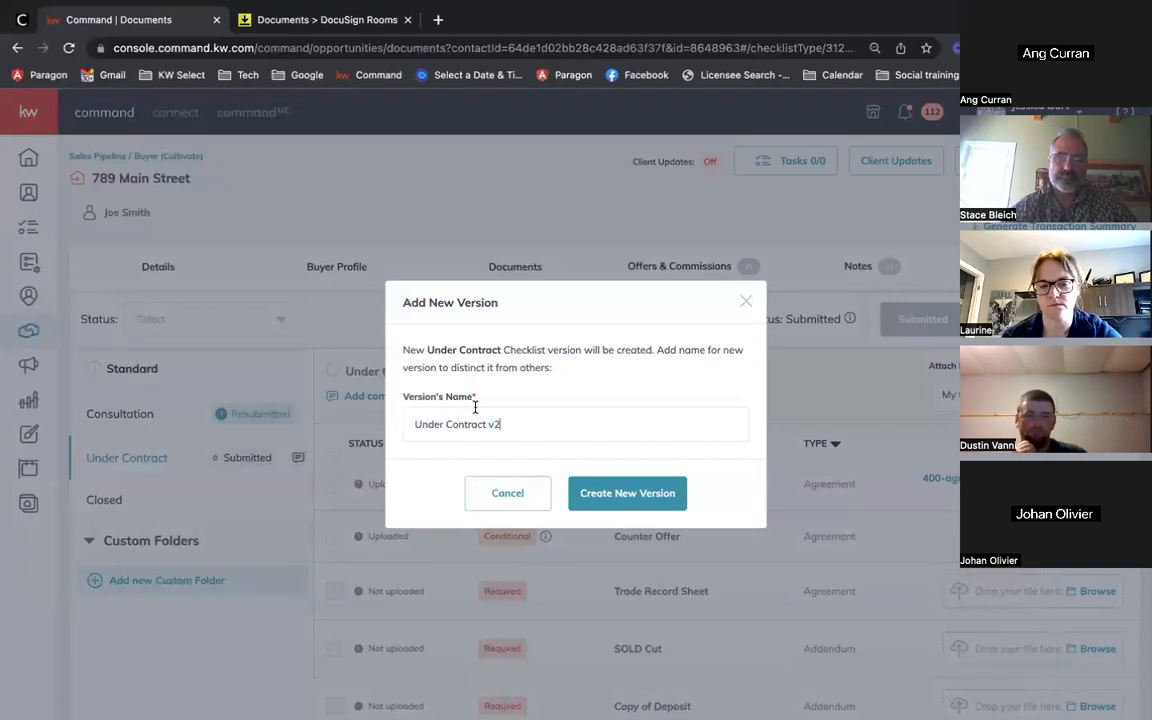
triple_click(468, 416)
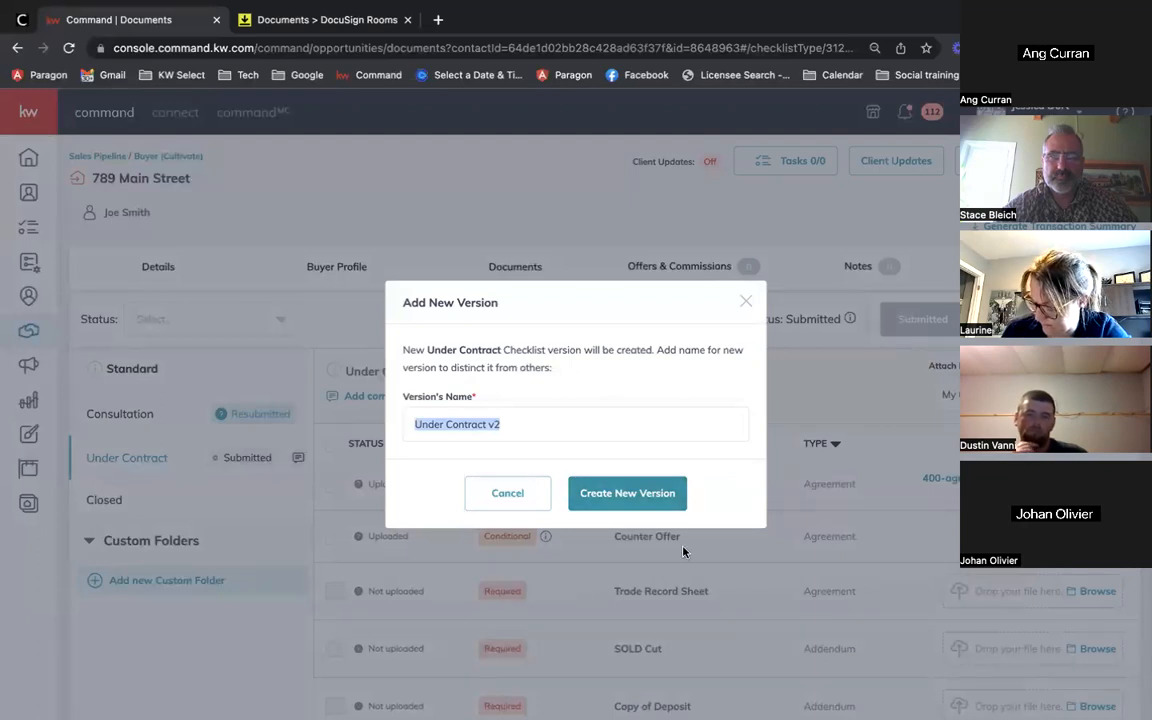
click(613, 510)
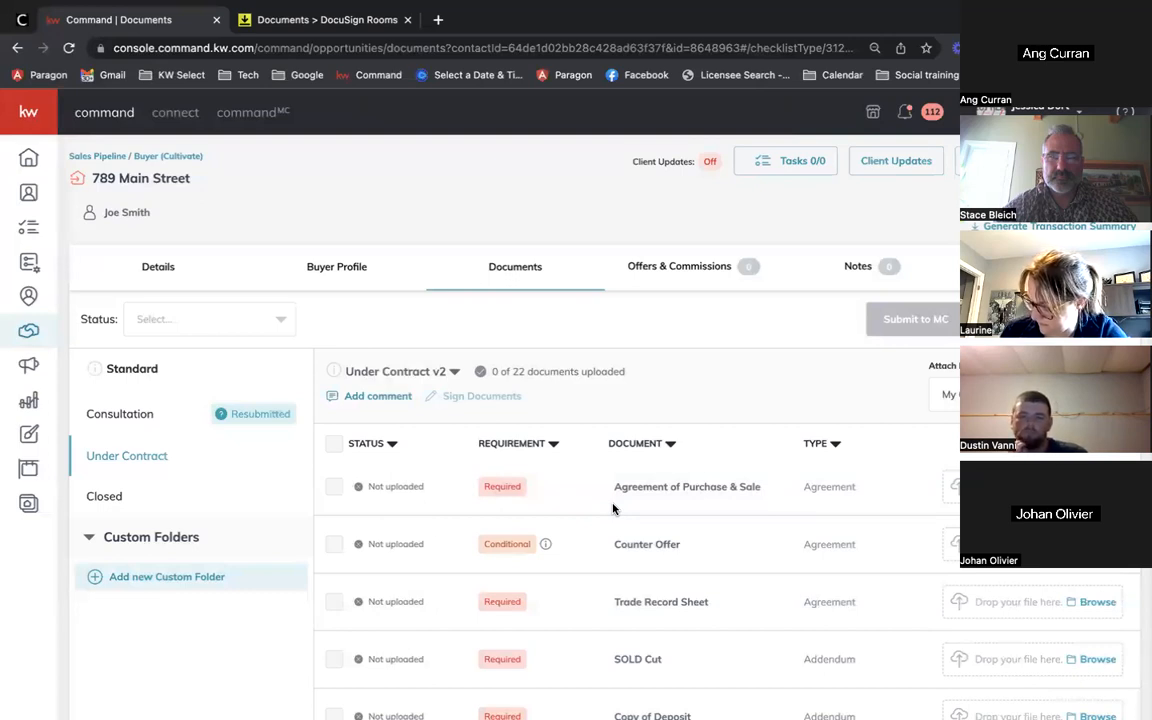
Step: Switch the Under Contract folder back to the original version, then to Under Contract v2
click(447, 371)
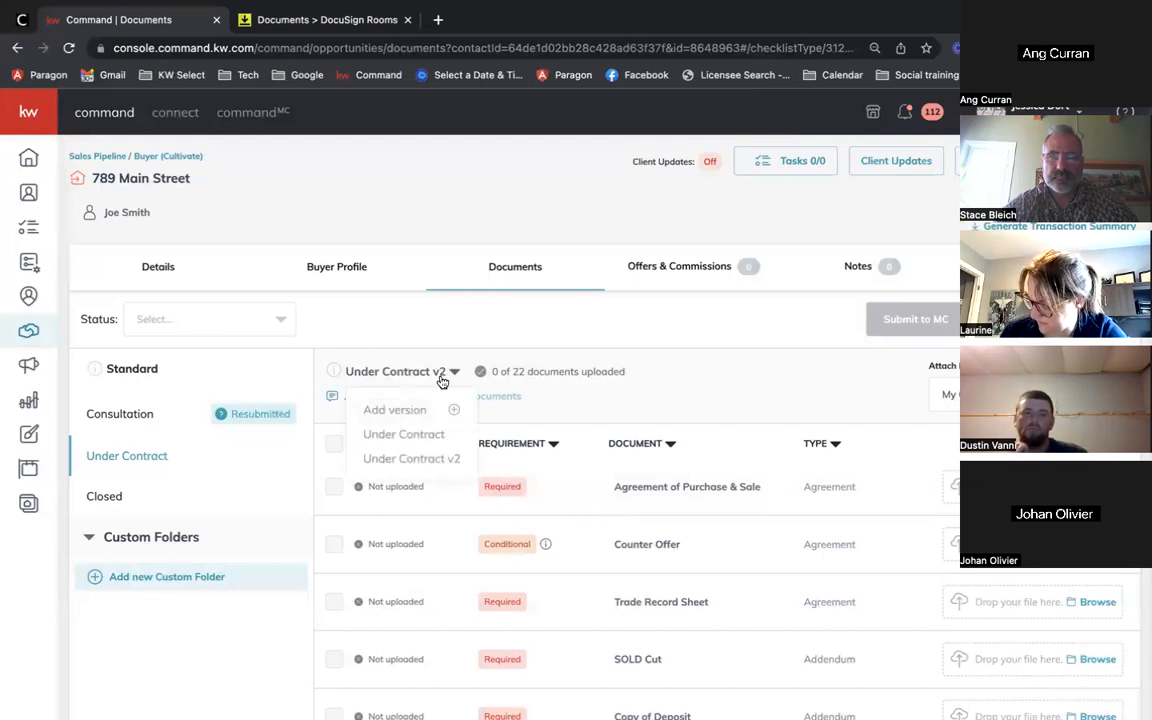
click(380, 436)
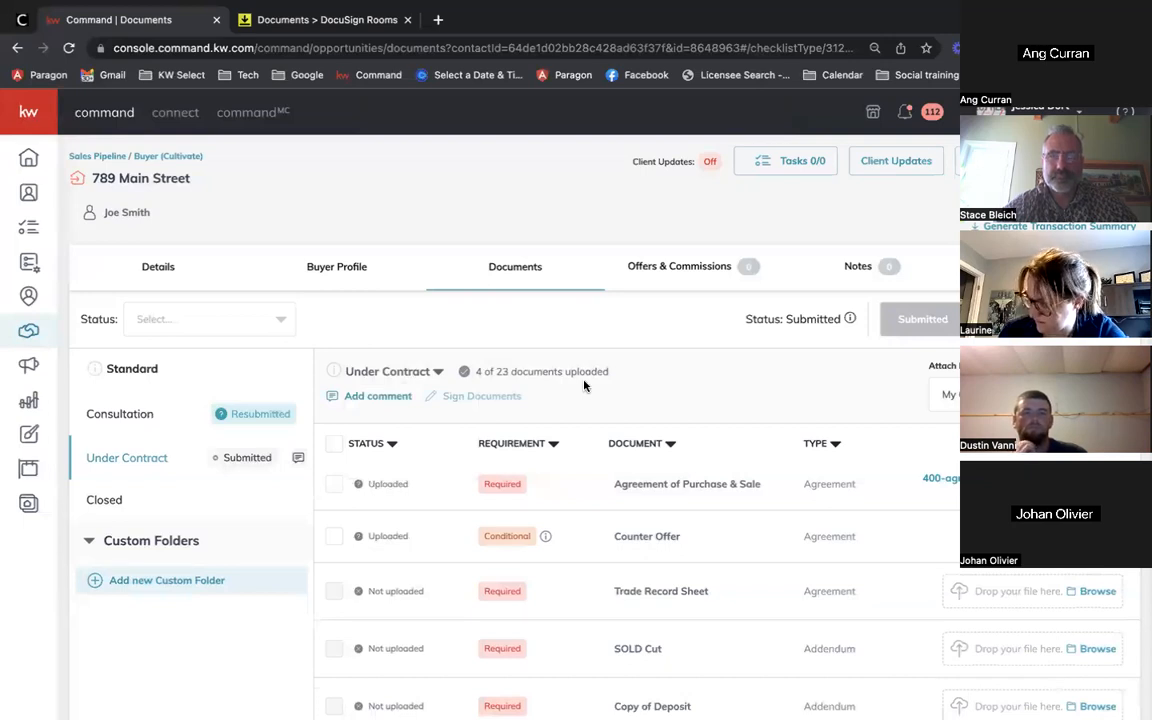
click(436, 371)
click(409, 459)
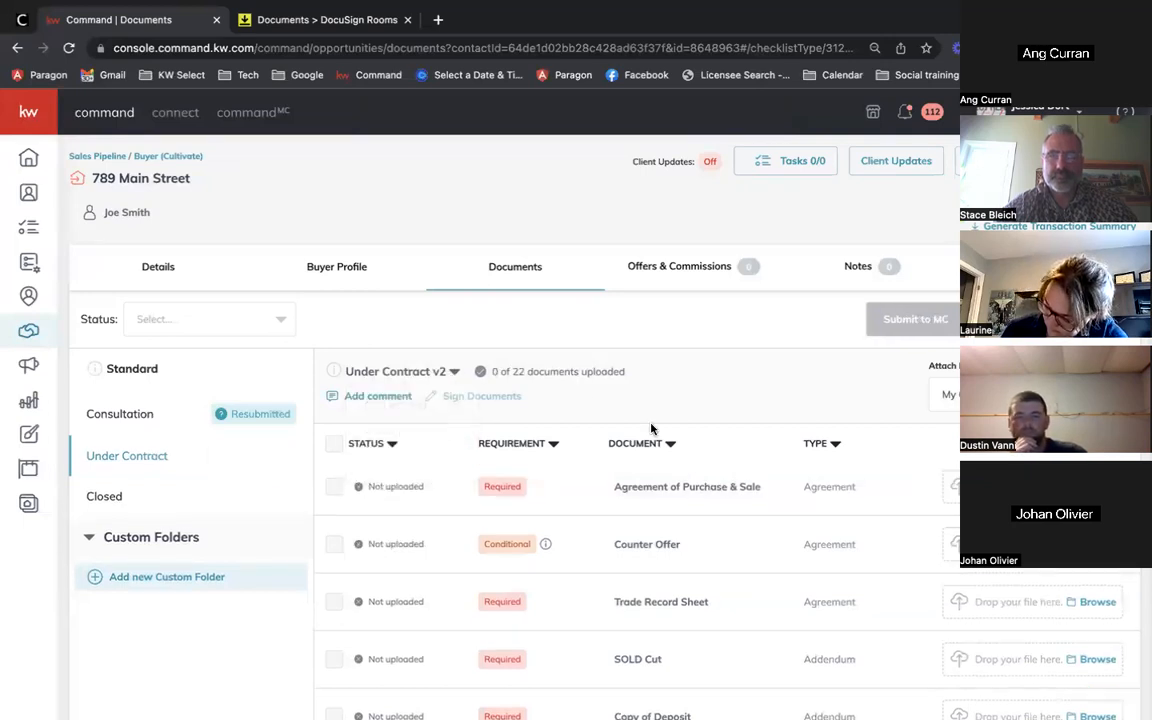
Step: Review the v2 document list, compare it with the Consultation folder, and return to Under Contract
scroll(650, 430, down, 3)
scroll(650, 400, up, 3)
scroll(700, 450, down, 1)
scroll(770, 515, down, 2)
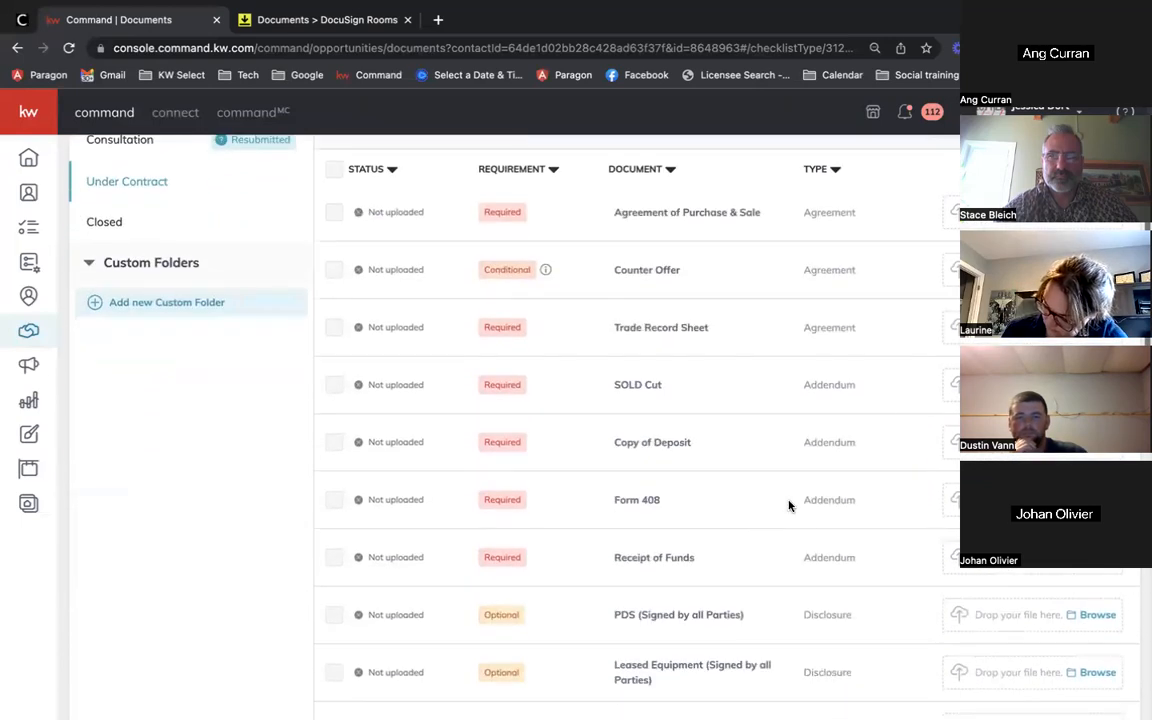
scroll(757, 581, down, 2)
scroll(758, 581, up, 5)
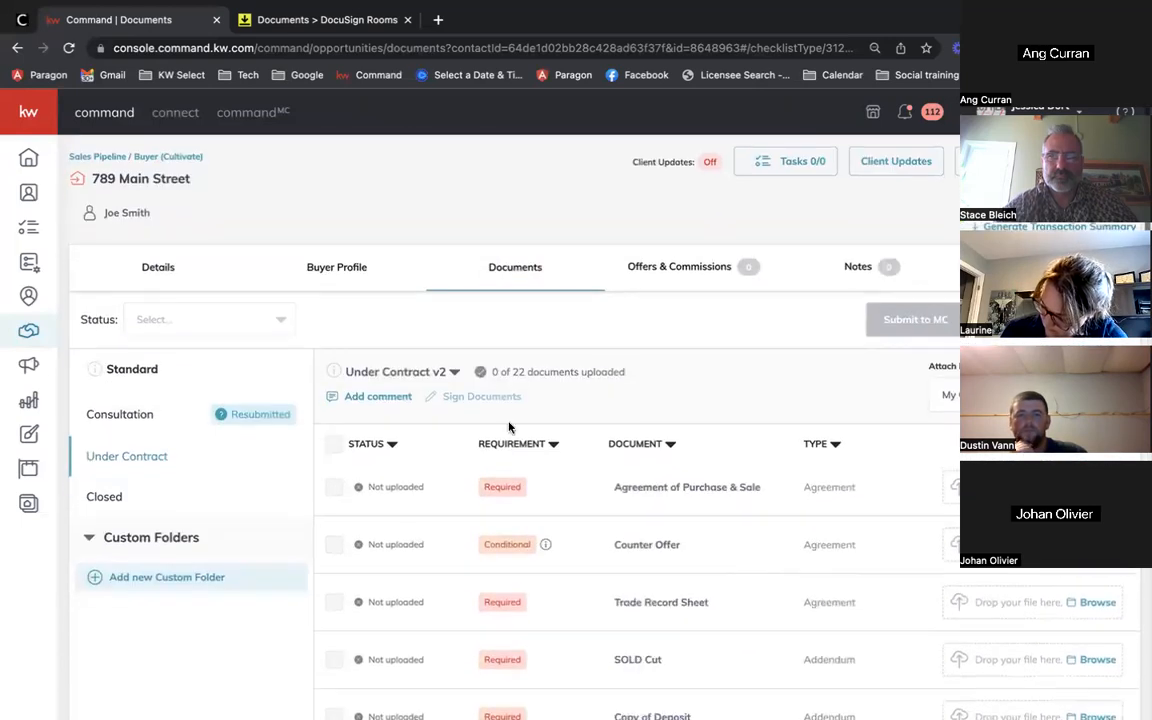
click(274, 415)
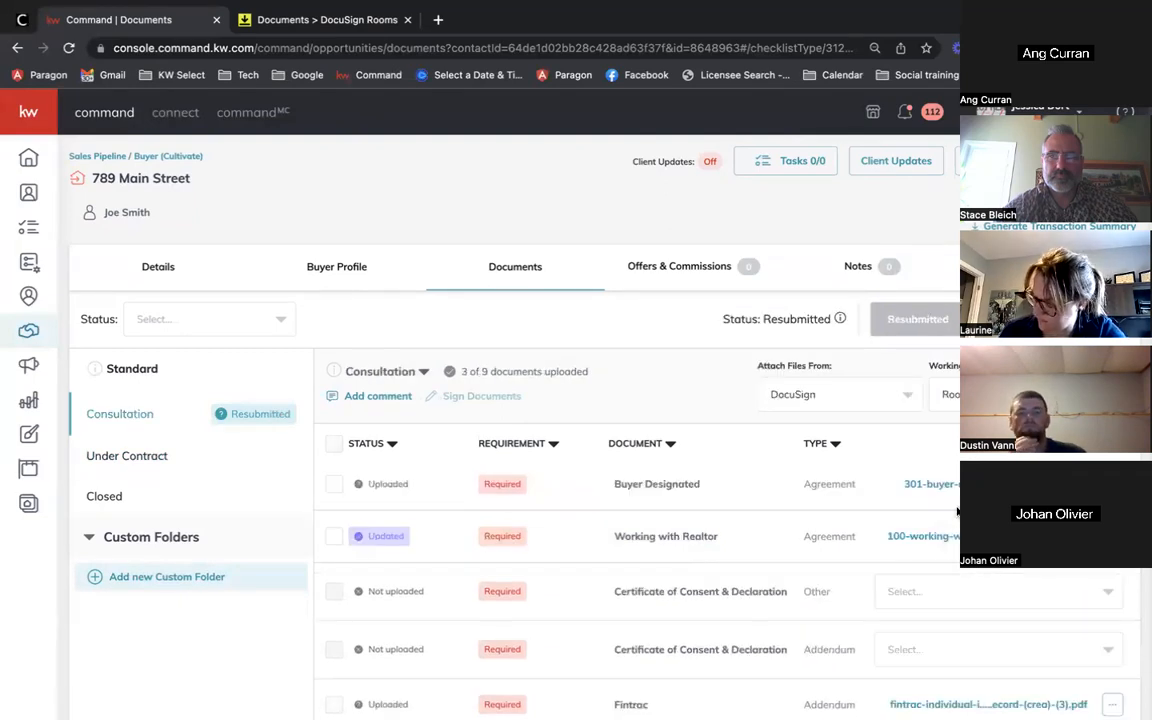
click(170, 456)
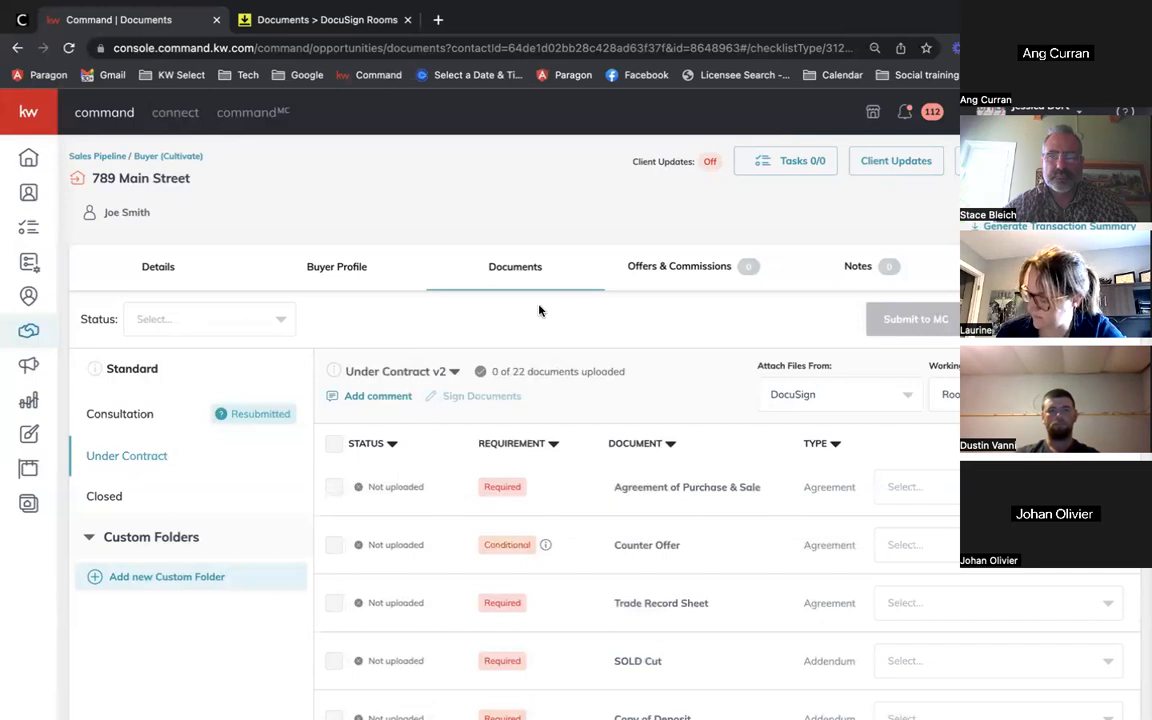
Step: Change the Opportunity Name from 789 Main Street to 123 Main Street, save, and return to Documents
click(159, 267)
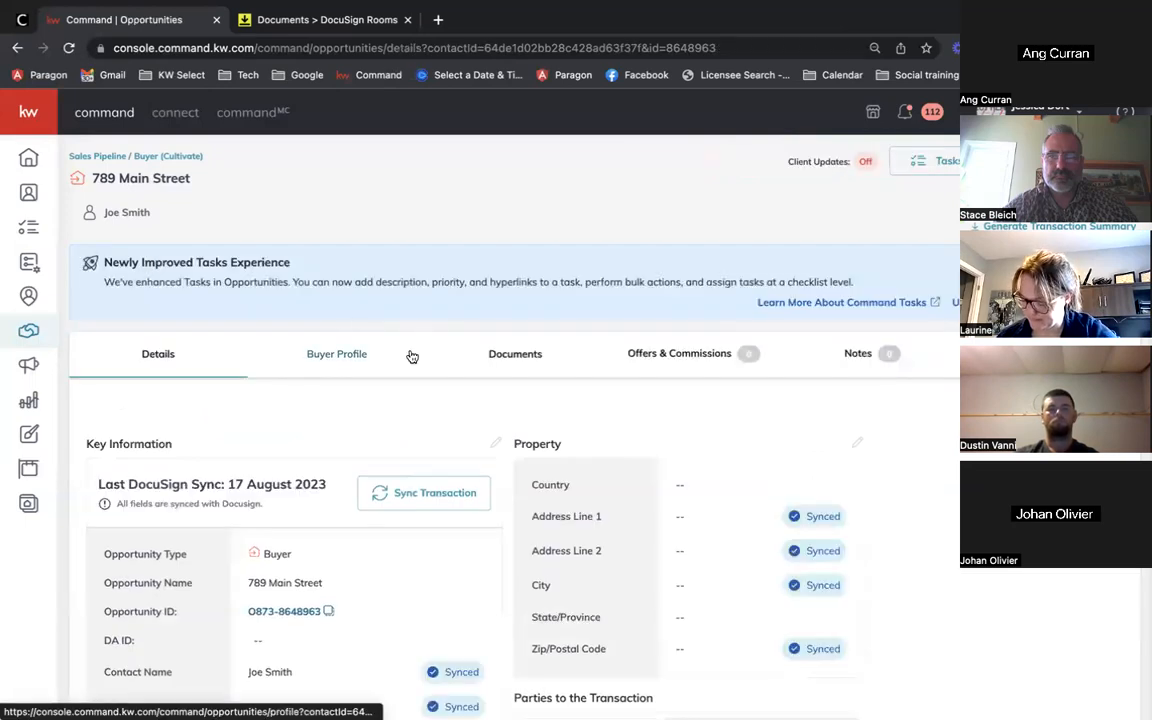
click(495, 443)
drag(472, 200, 445, 198)
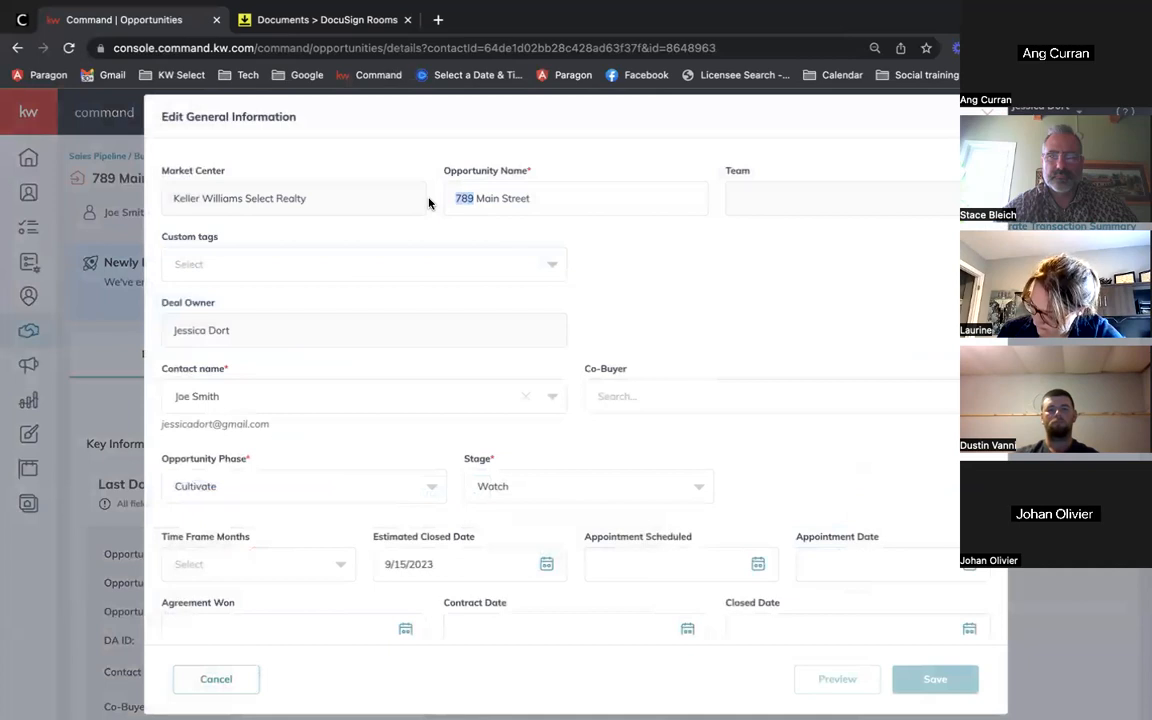
text(123)
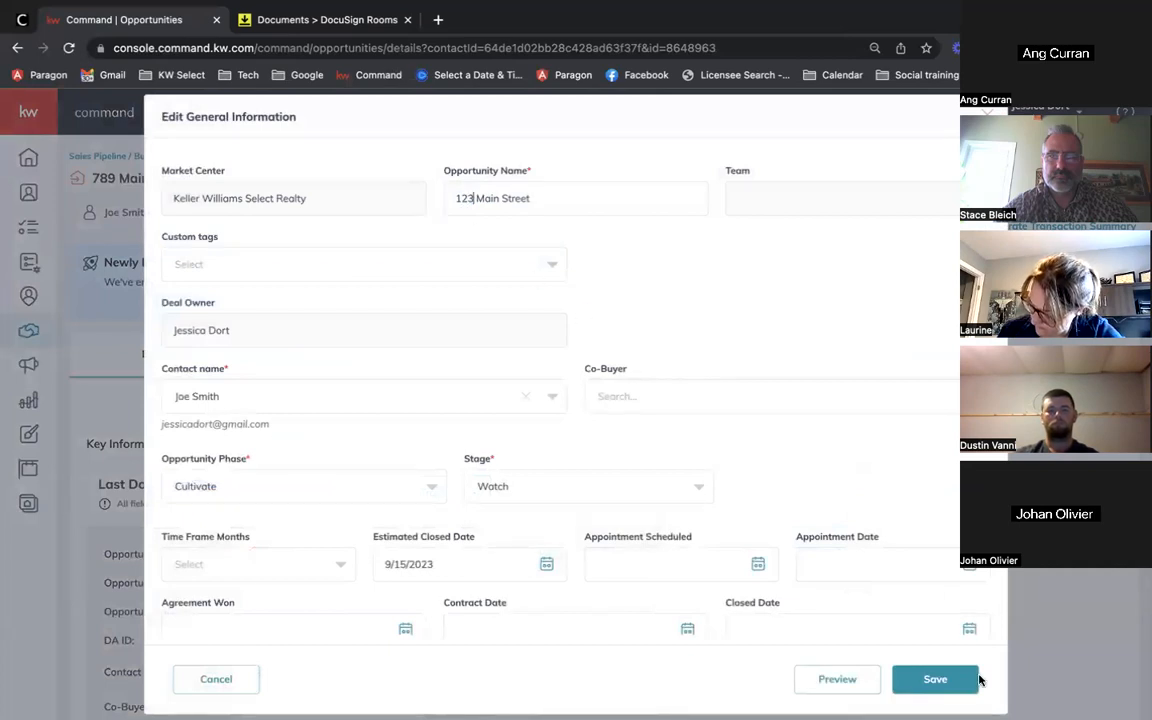
click(972, 680)
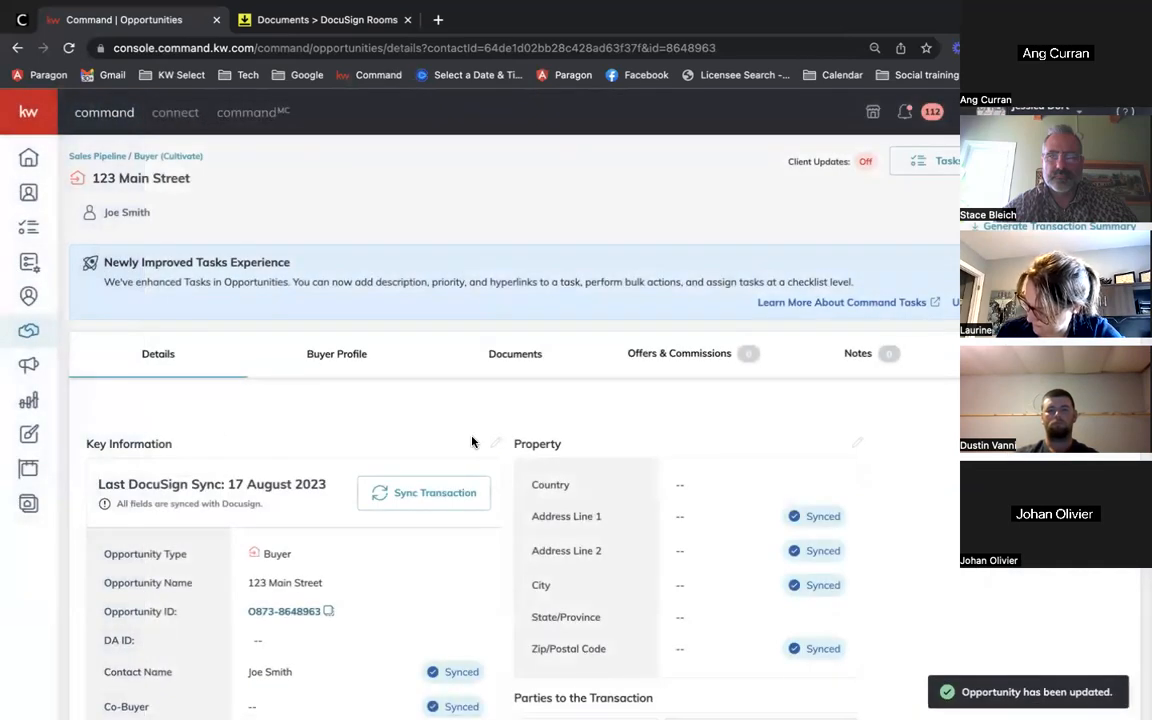
click(494, 354)
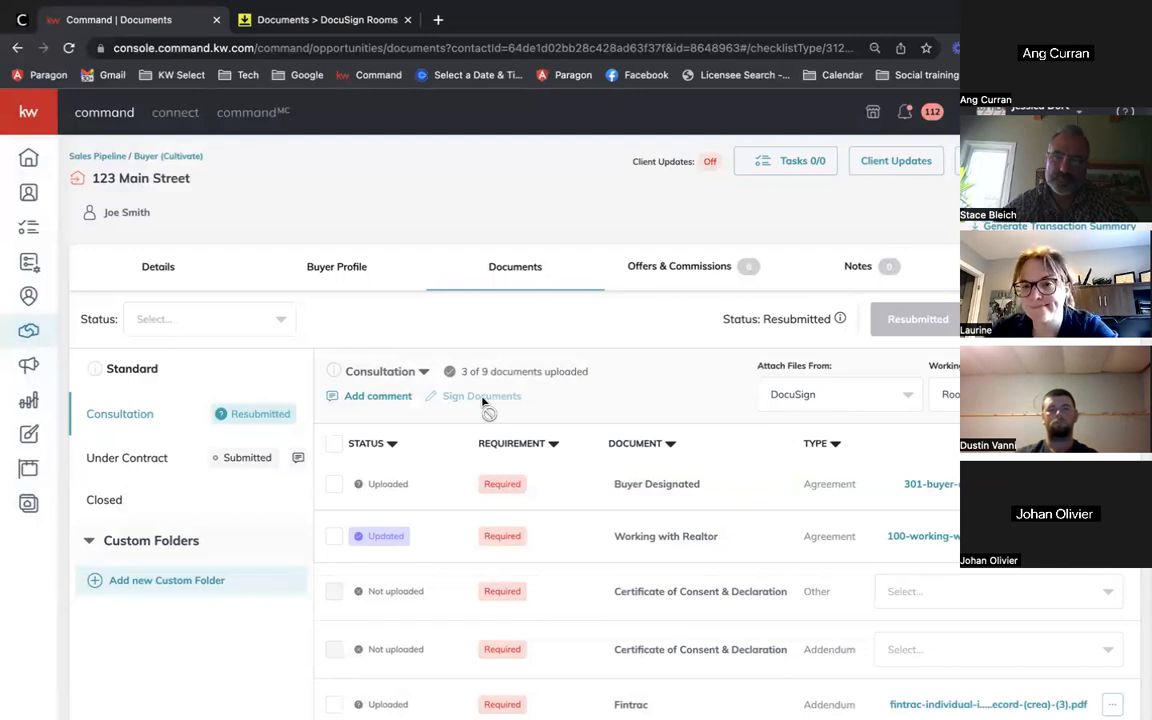
Step: Open 123 Main Street's Under Contract folder and look through its 23 documents, 4 uploaded
click(145, 463)
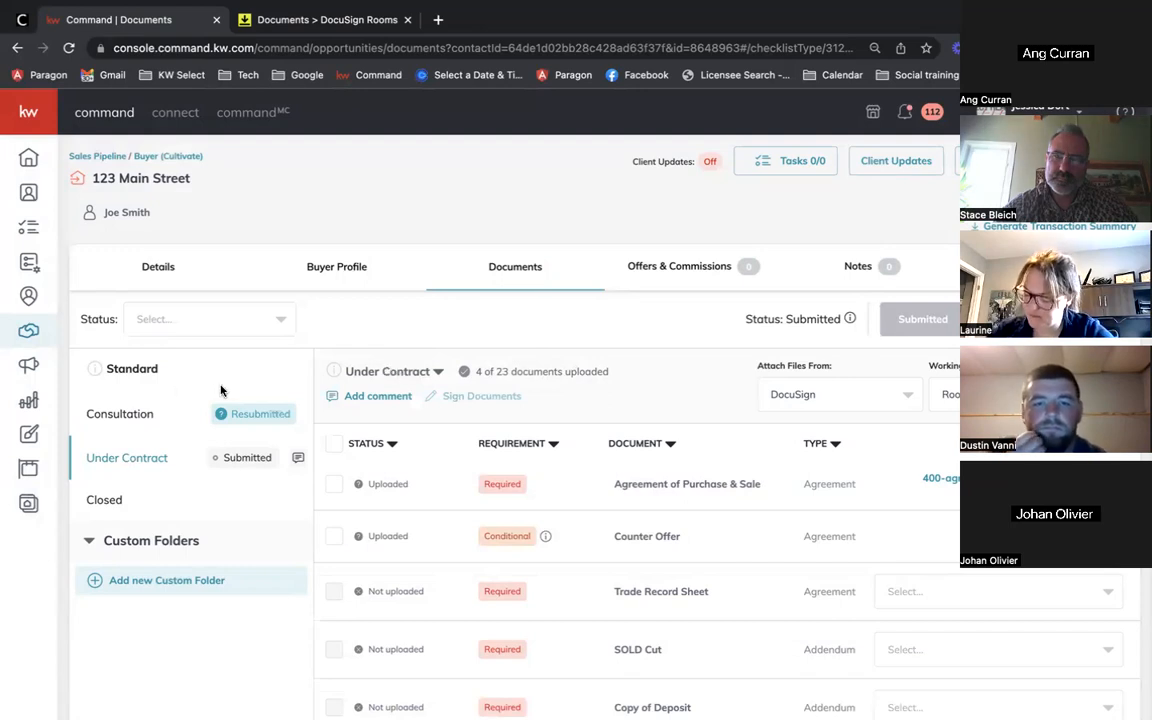
scroll(668, 427, down, 3)
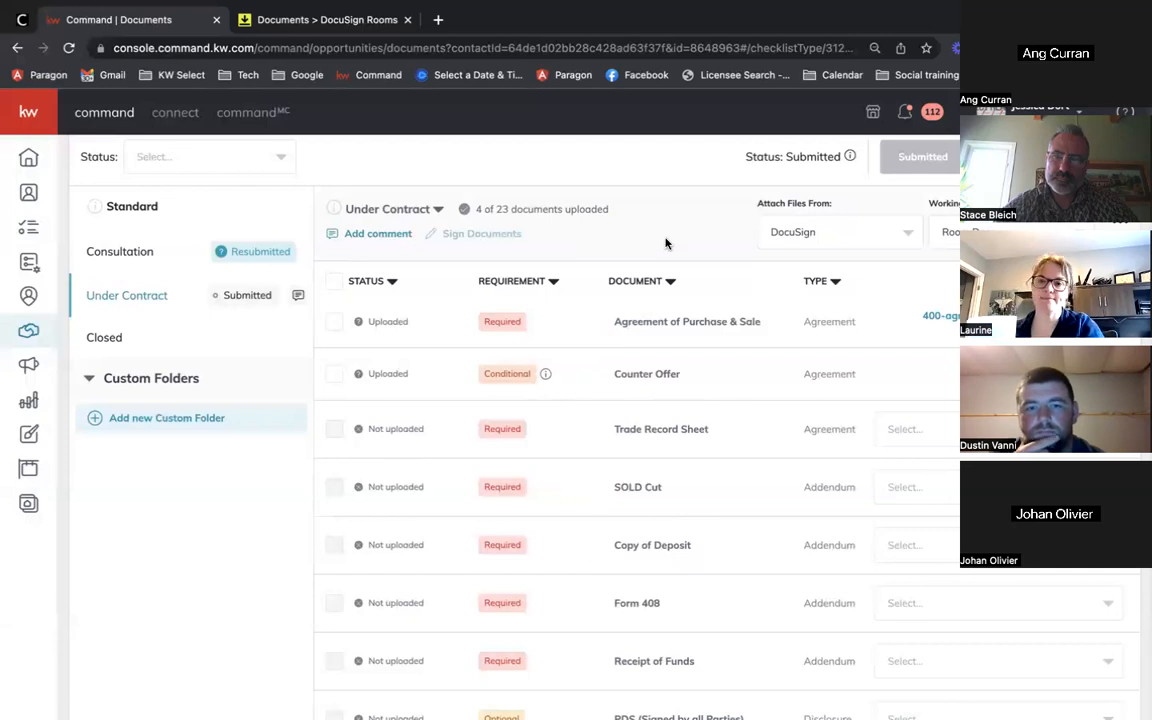
scroll(666, 243, up, 3)
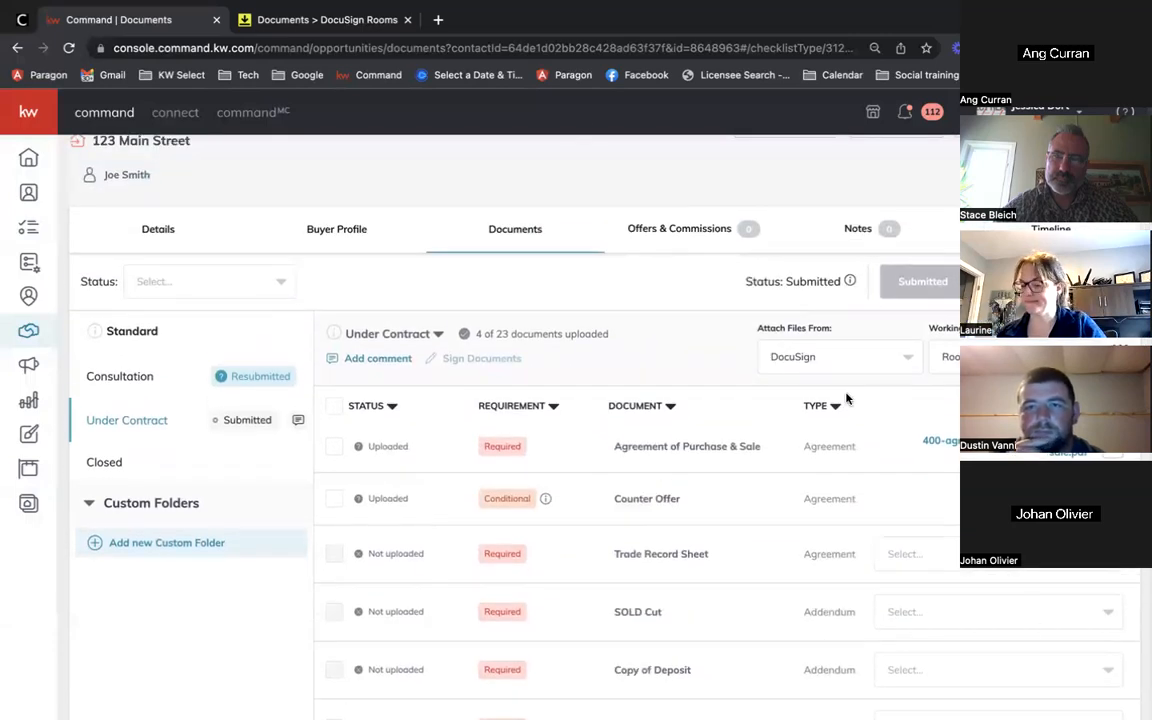
scroll(388, 176, up, 1)
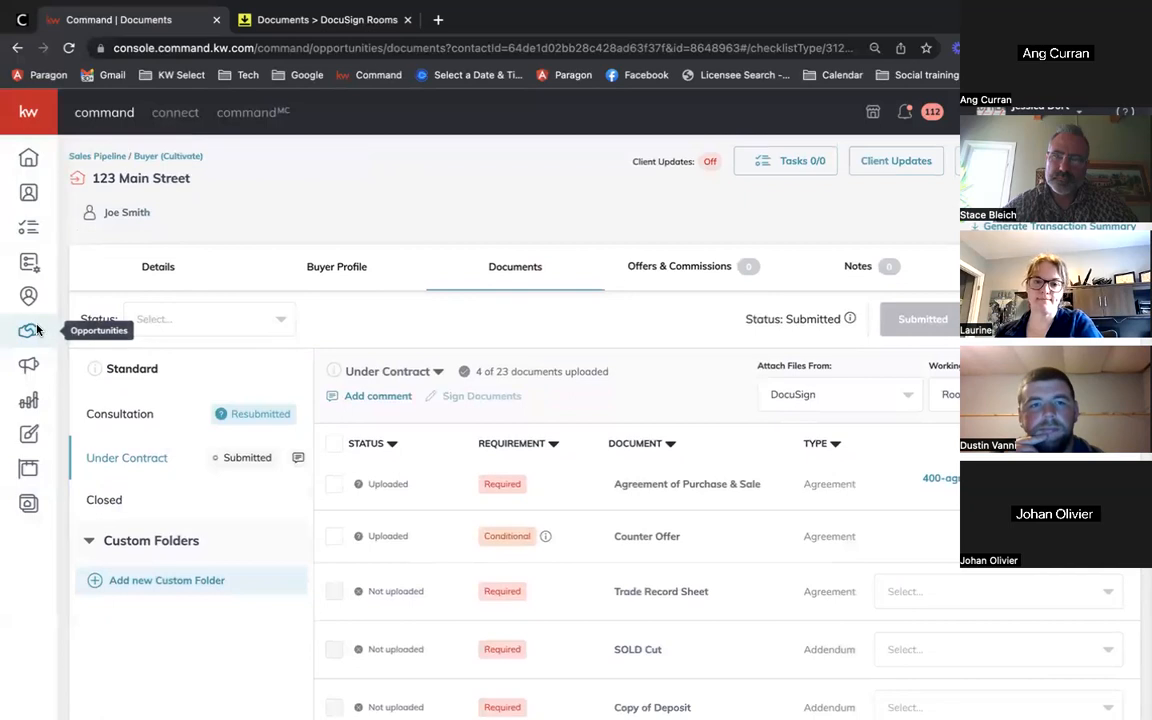
Step: Archive the 123 Main Street card from the Buyers Cultivate list and return to the overview
click(28, 331)
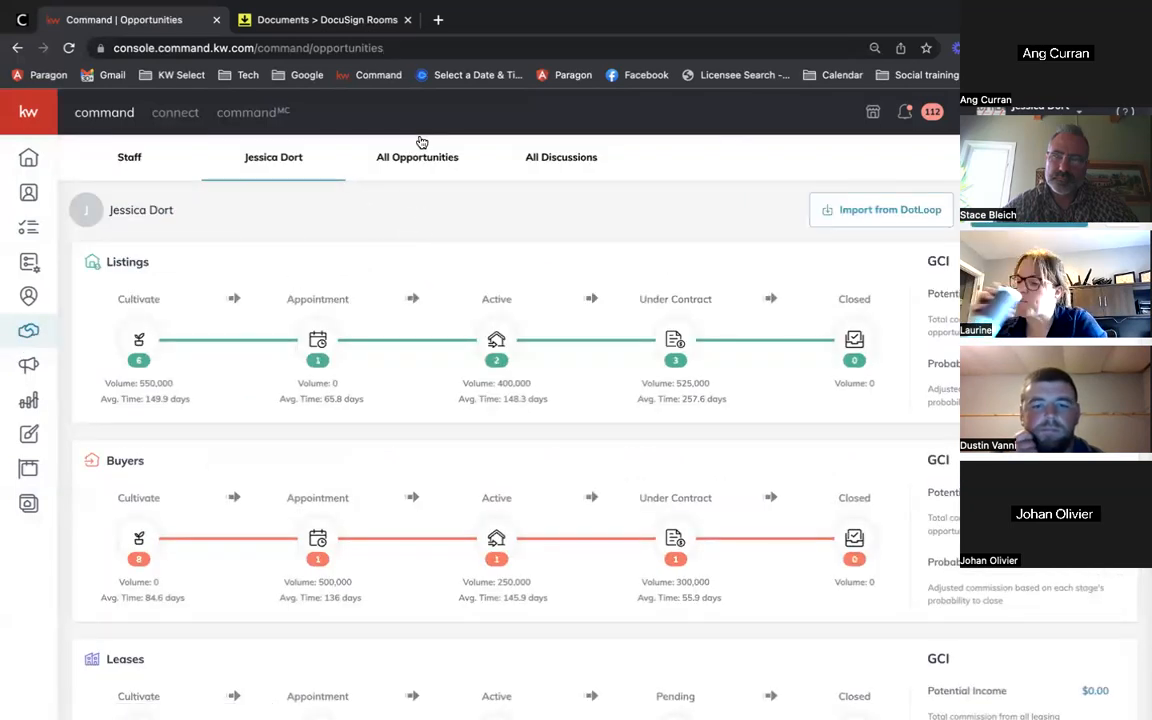
scroll(213, 467, down, 1)
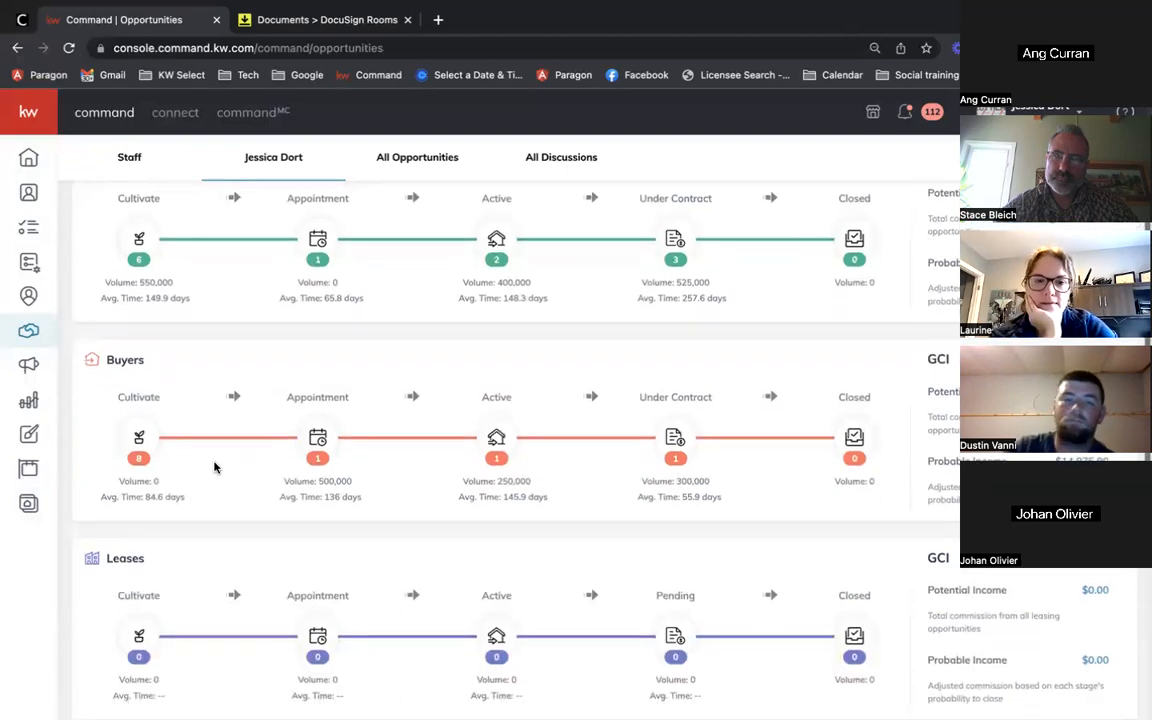
click(139, 437)
scroll(291, 453, down, 10)
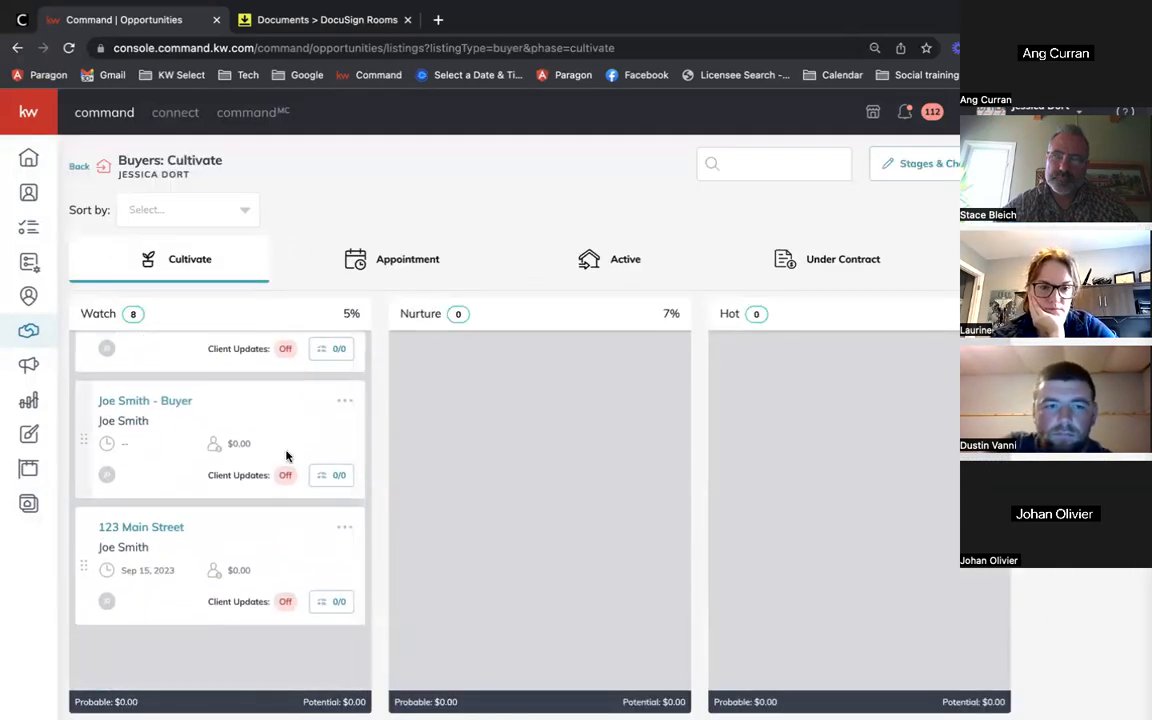
click(343, 528)
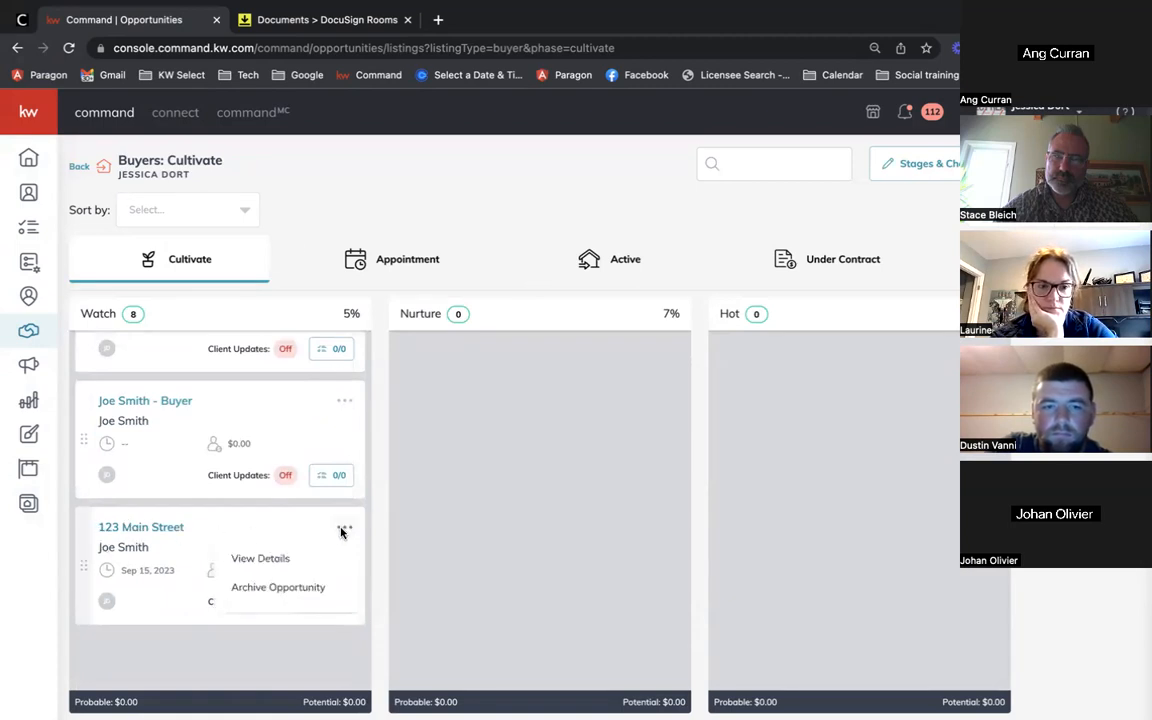
click(262, 590)
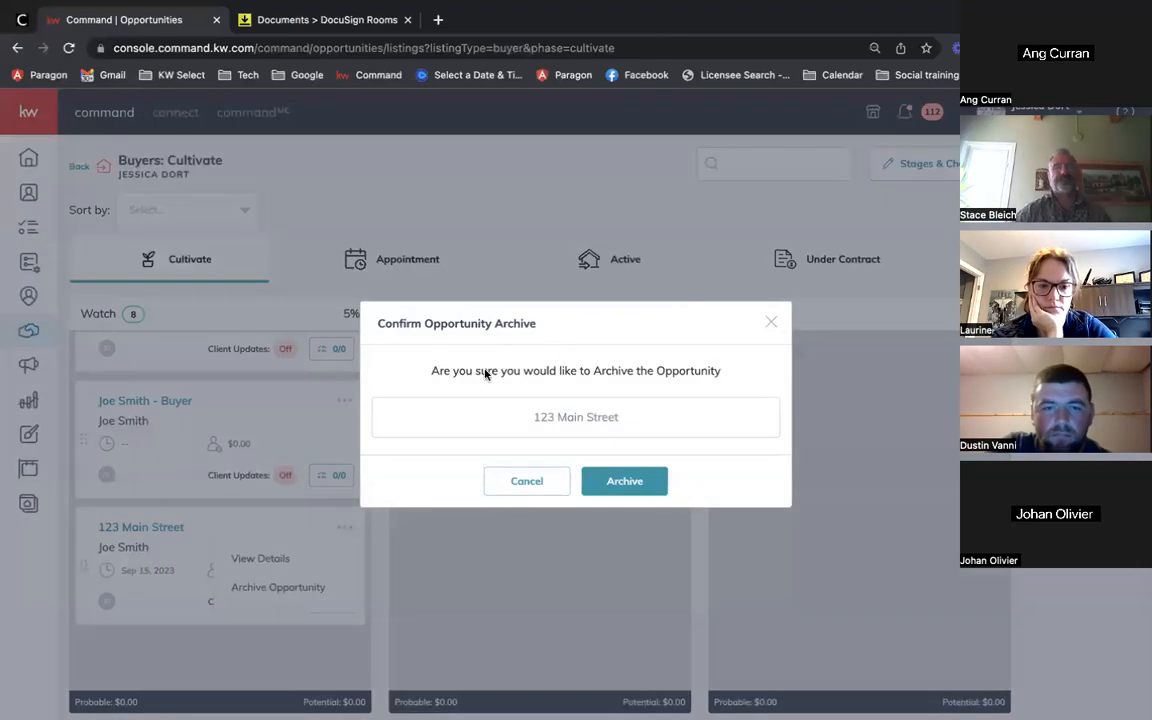
click(607, 479)
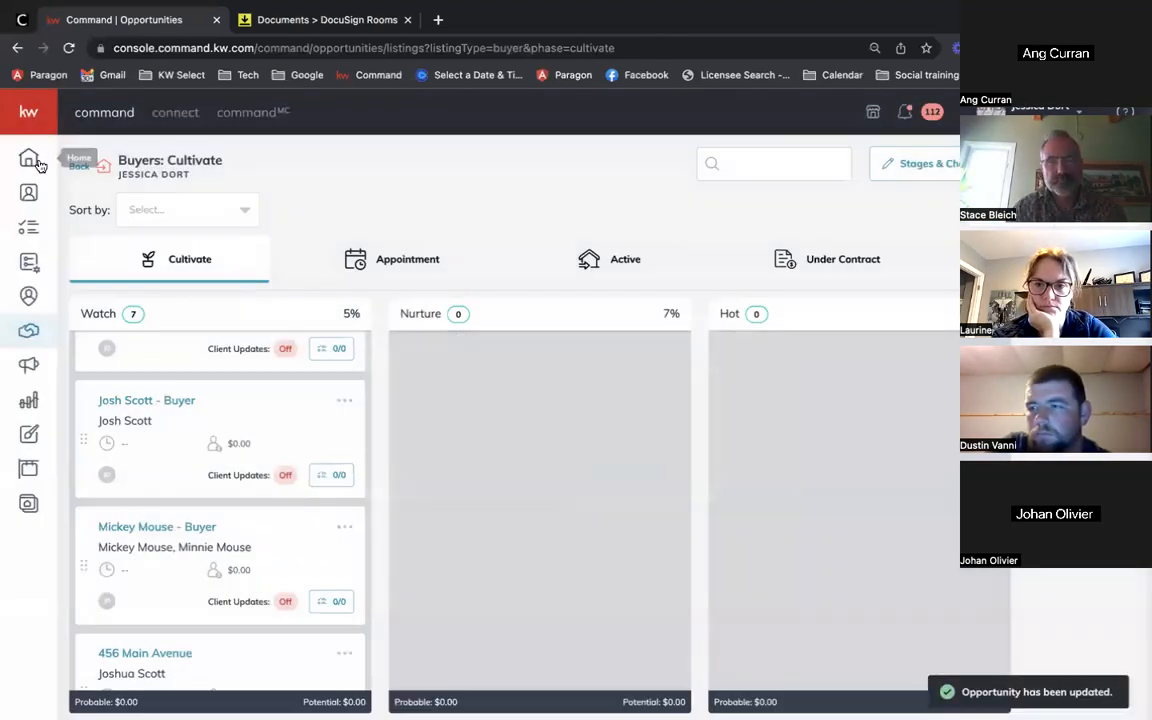
click(72, 165)
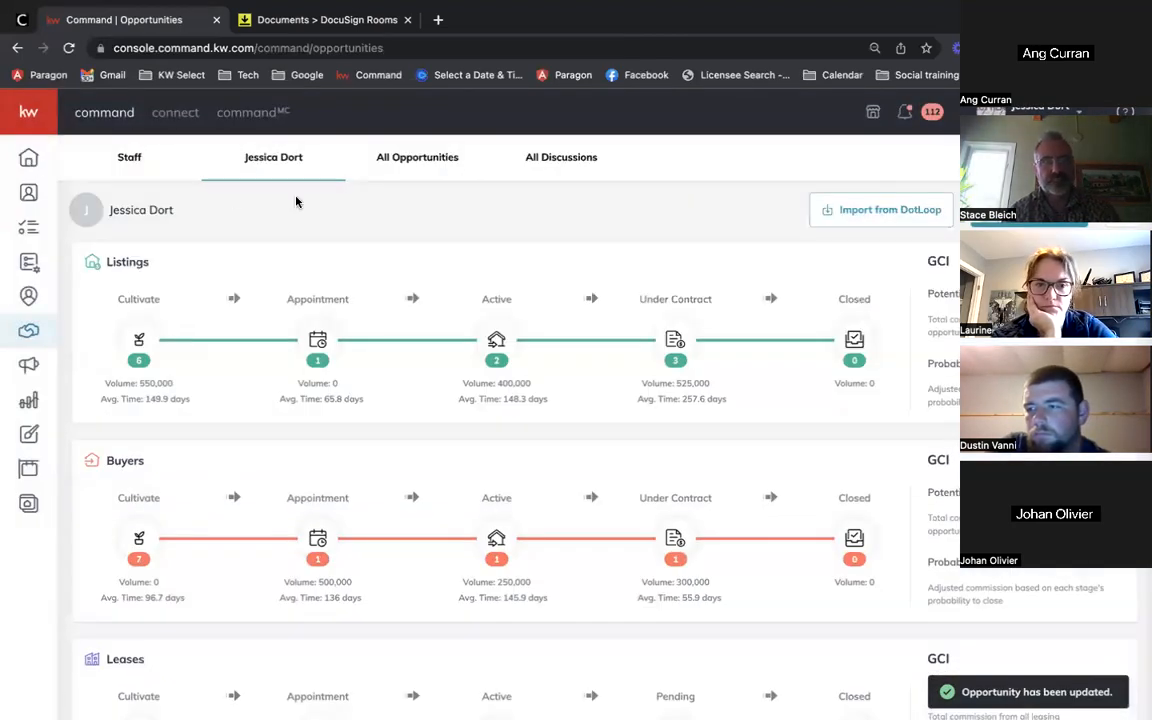
Step: Filter the All Opportunities list with the Include toggle turned on
click(428, 168)
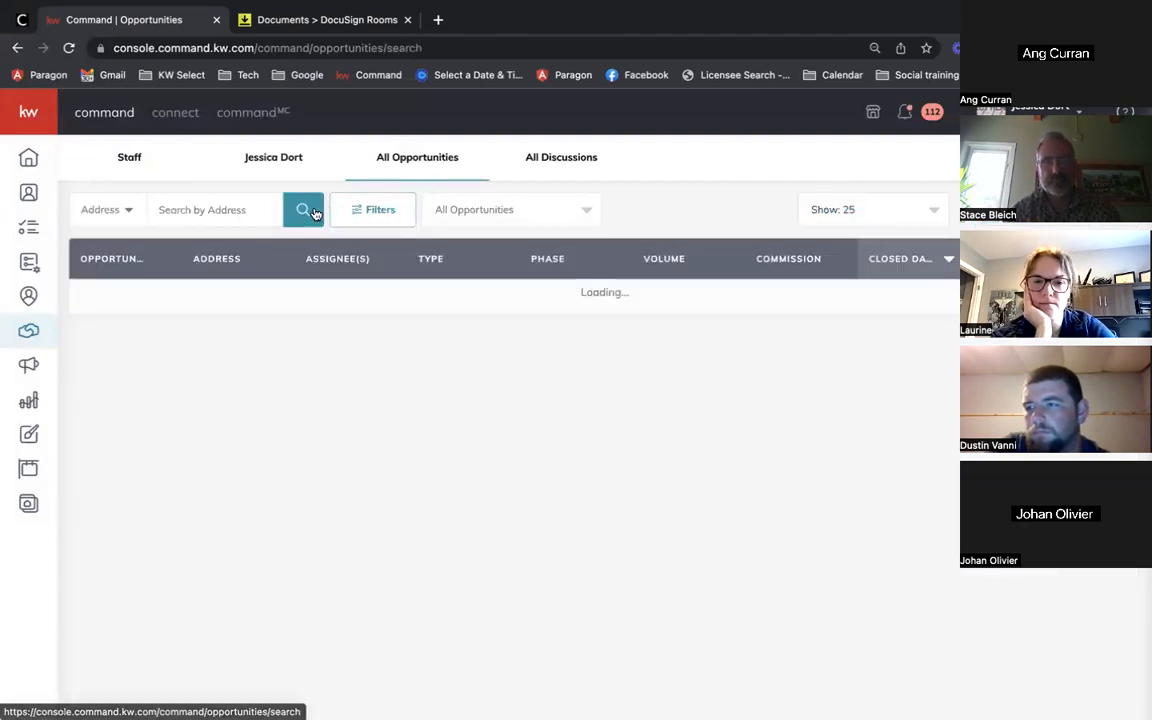
click(388, 215)
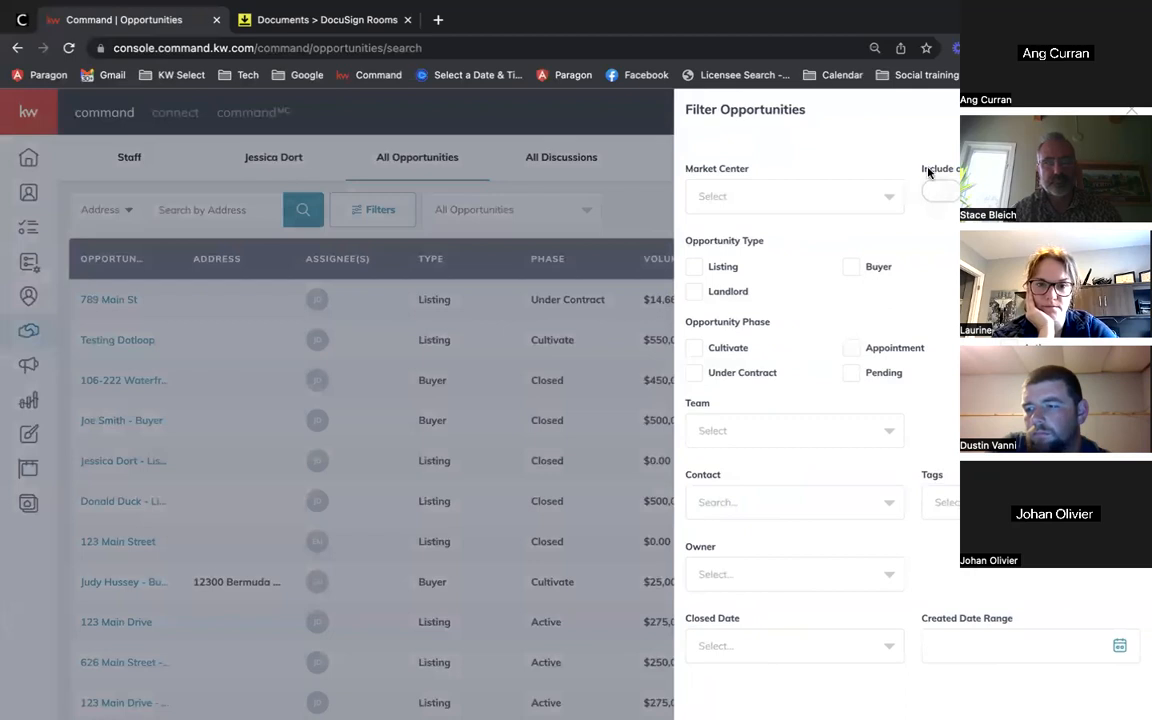
click(933, 193)
scroll(915, 490, down, 2)
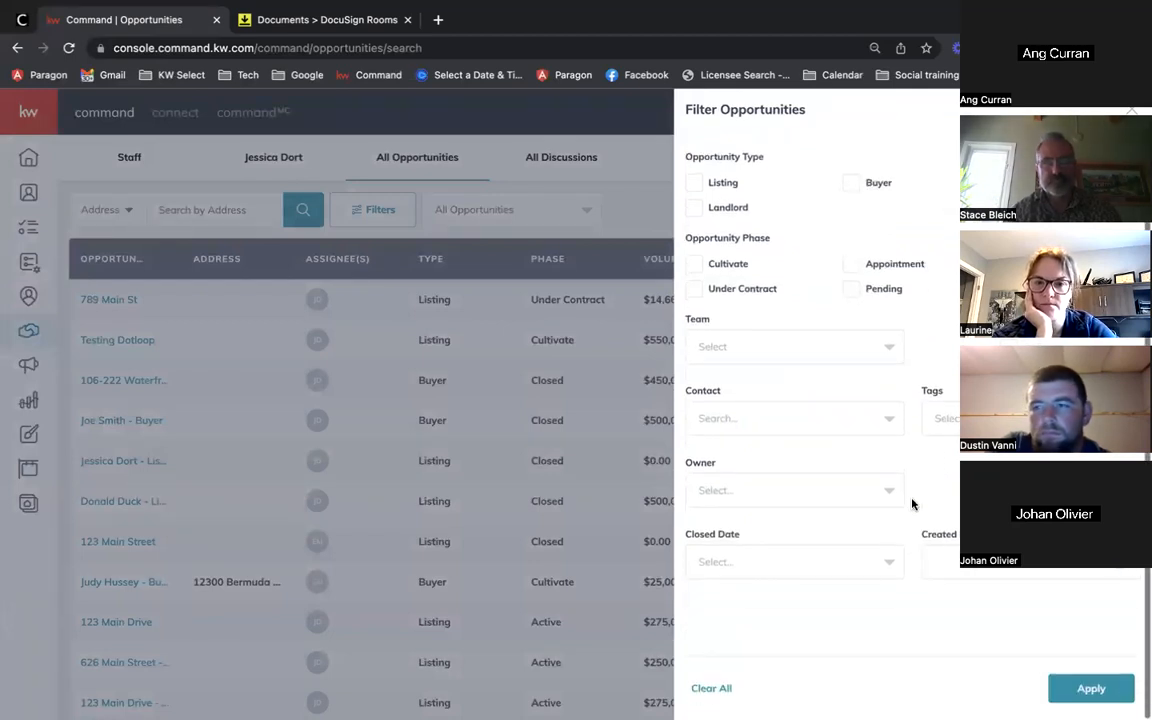
click(1100, 690)
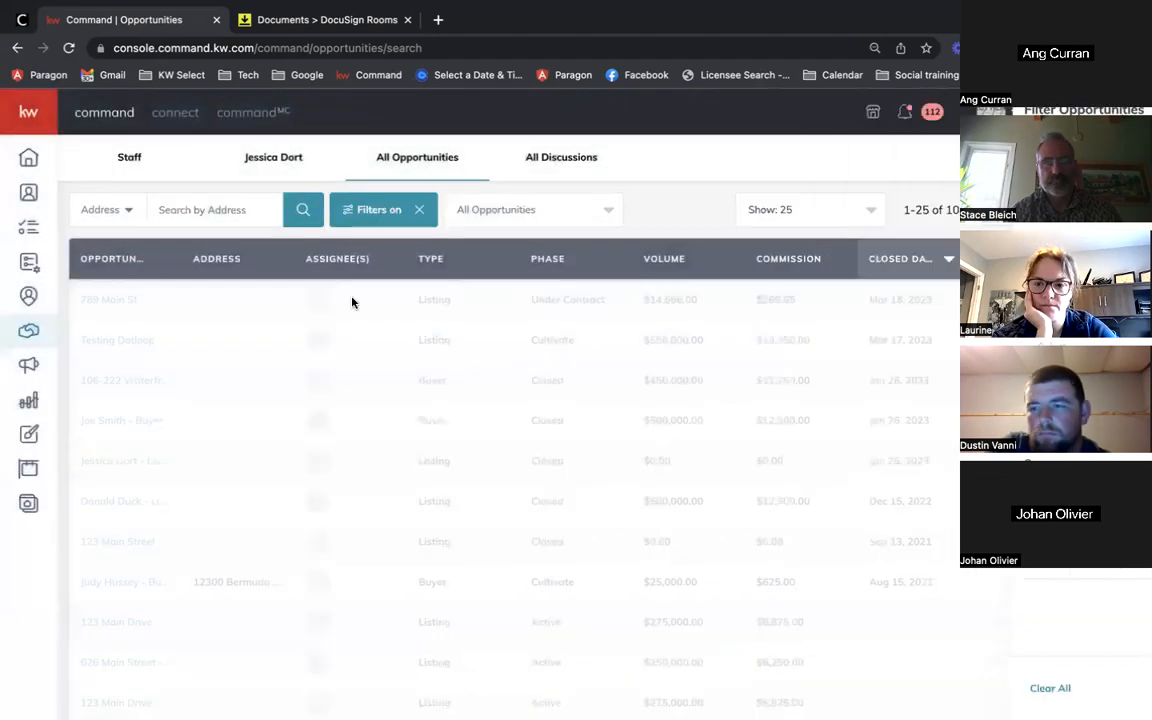
Step: Search the list by Opportunity name for '123 main' and review the matches
click(210, 210)
text(123)
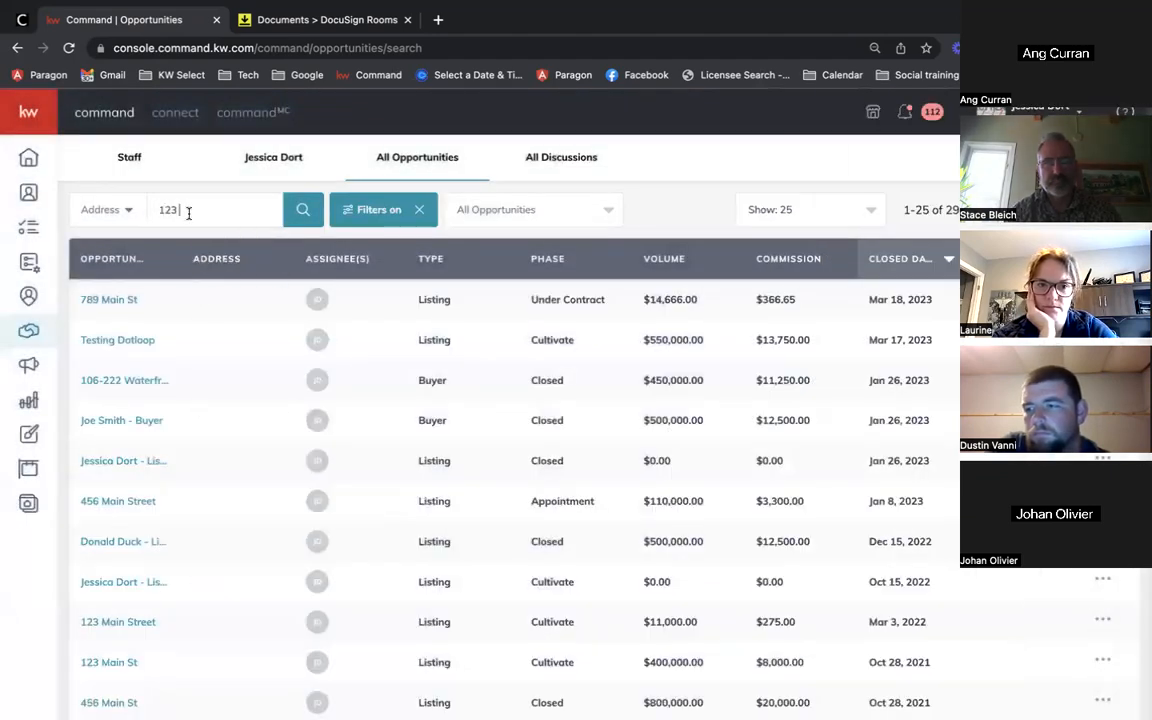
click(115, 206)
click(104, 265)
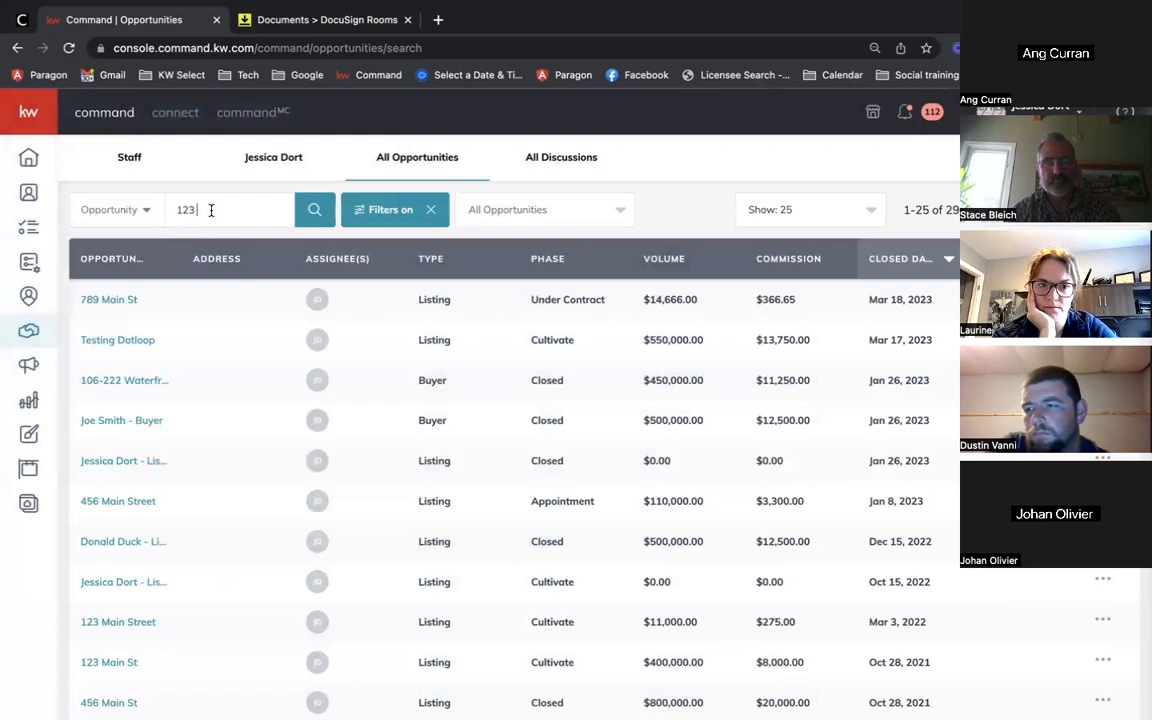
key(Return)
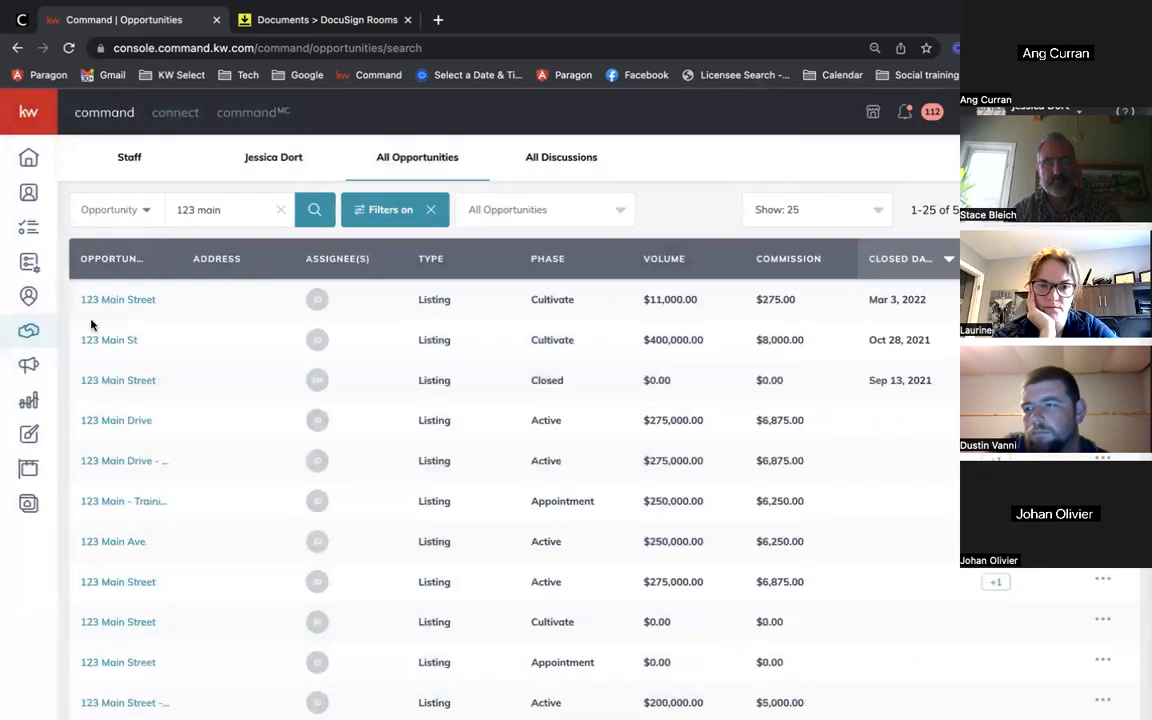
scroll(183, 472, down, 6)
scroll(183, 472, up, 3)
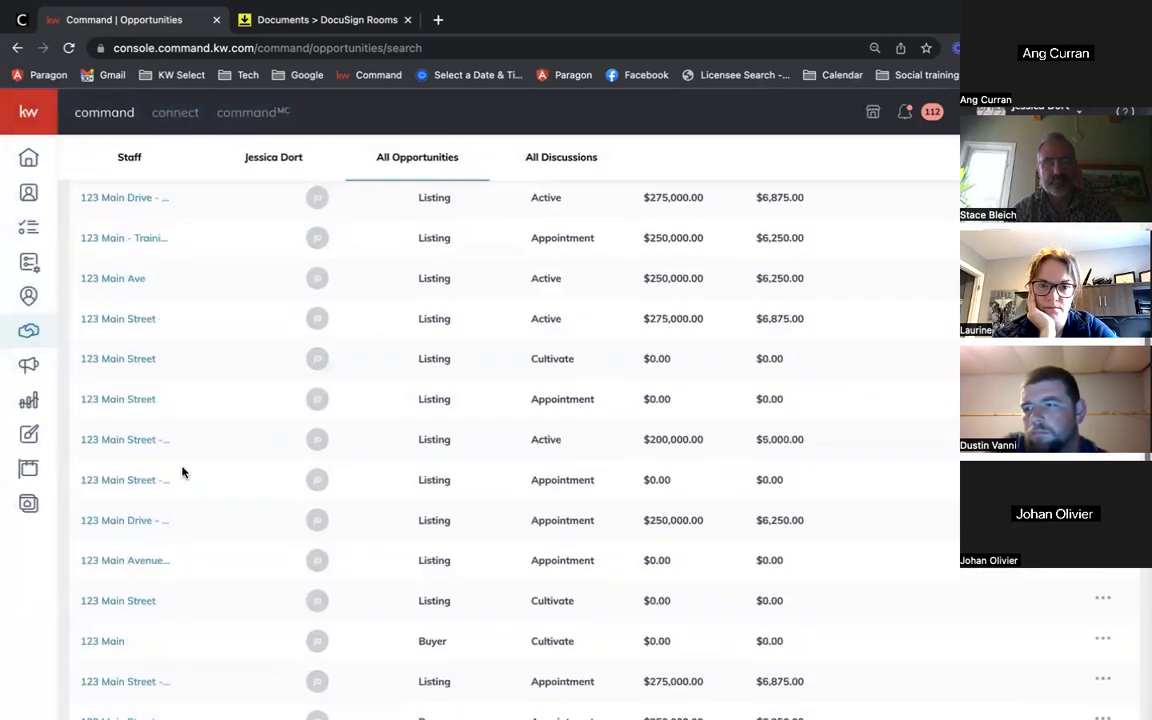
scroll(183, 472, up, 3)
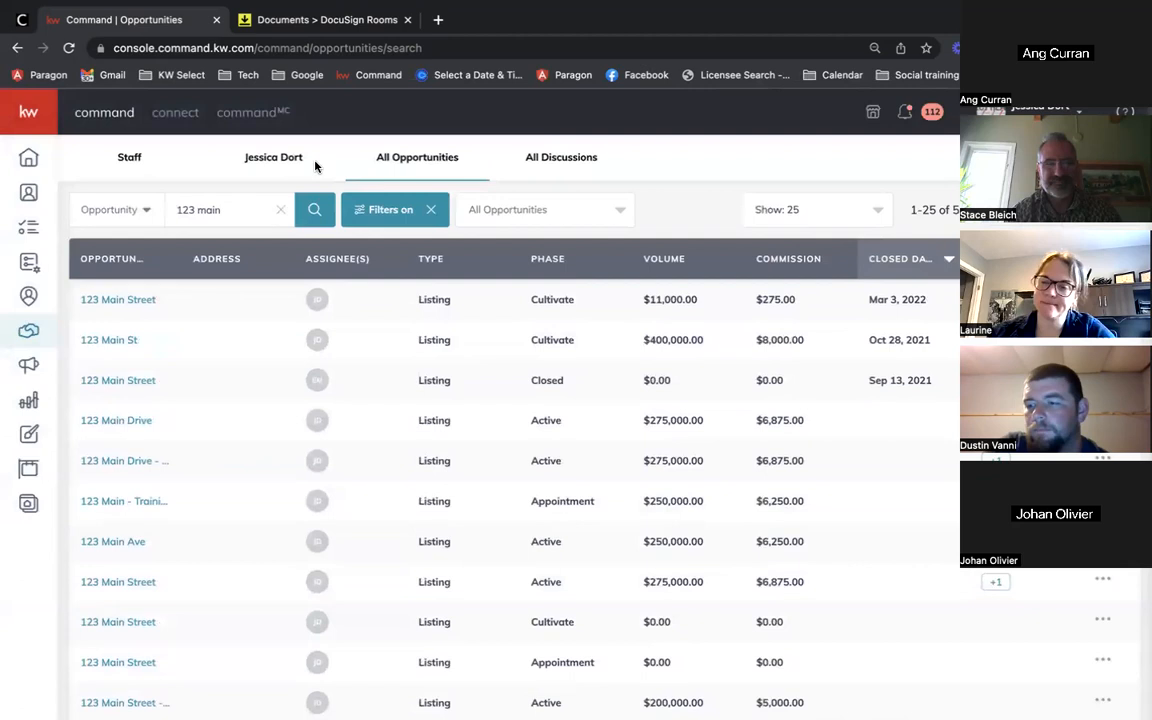
Step: In the DocuSign Rooms tab, open the account's profile preferences and the account options menu
click(302, 22)
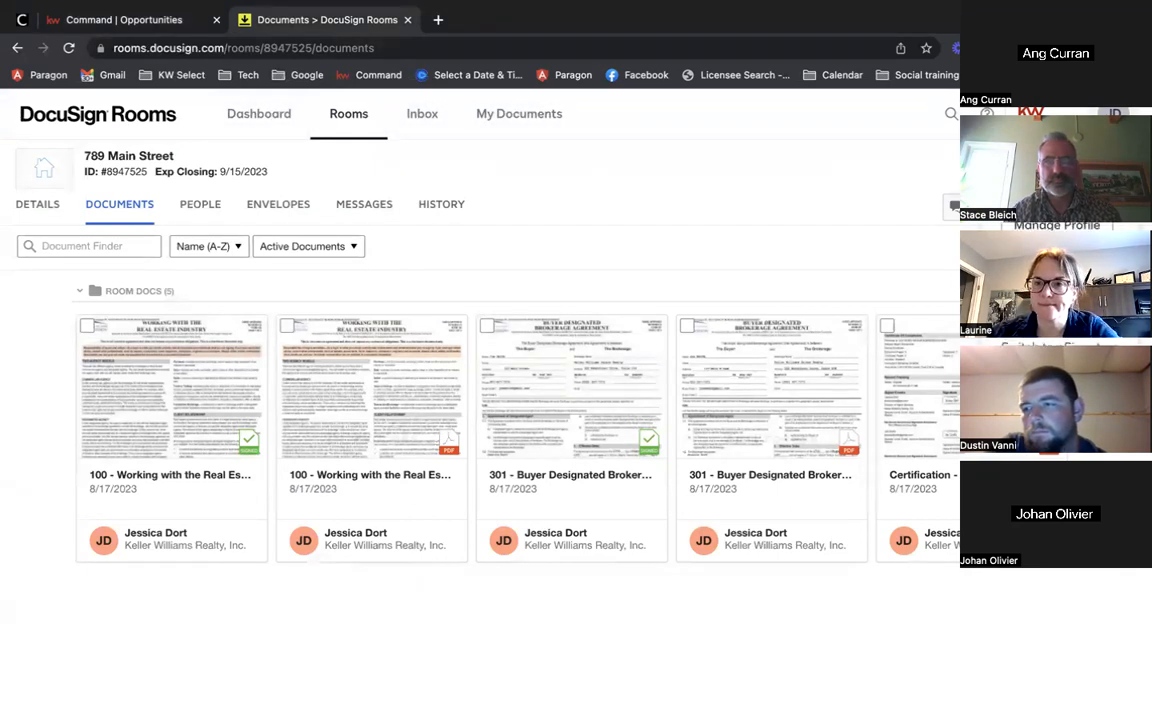
click(1057, 226)
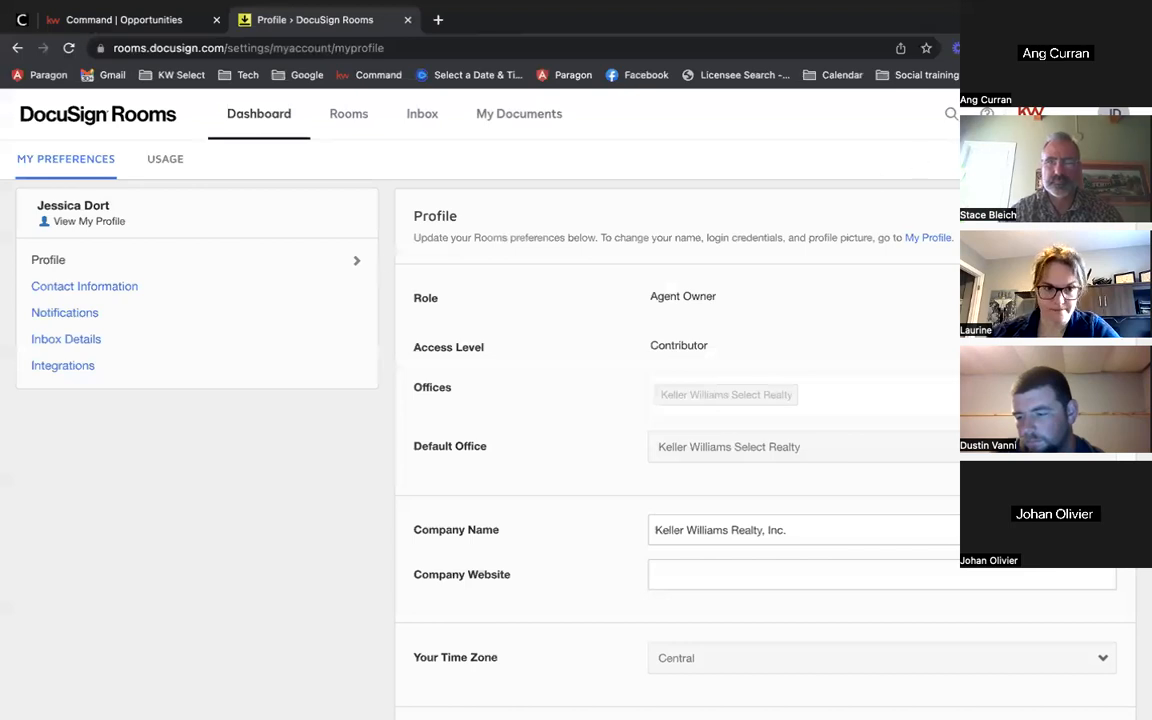
click(1113, 113)
Step: Open DocuSign's Manage Profile > Language & Region and edit Regional Settings, then return to Rooms
click(1056, 225)
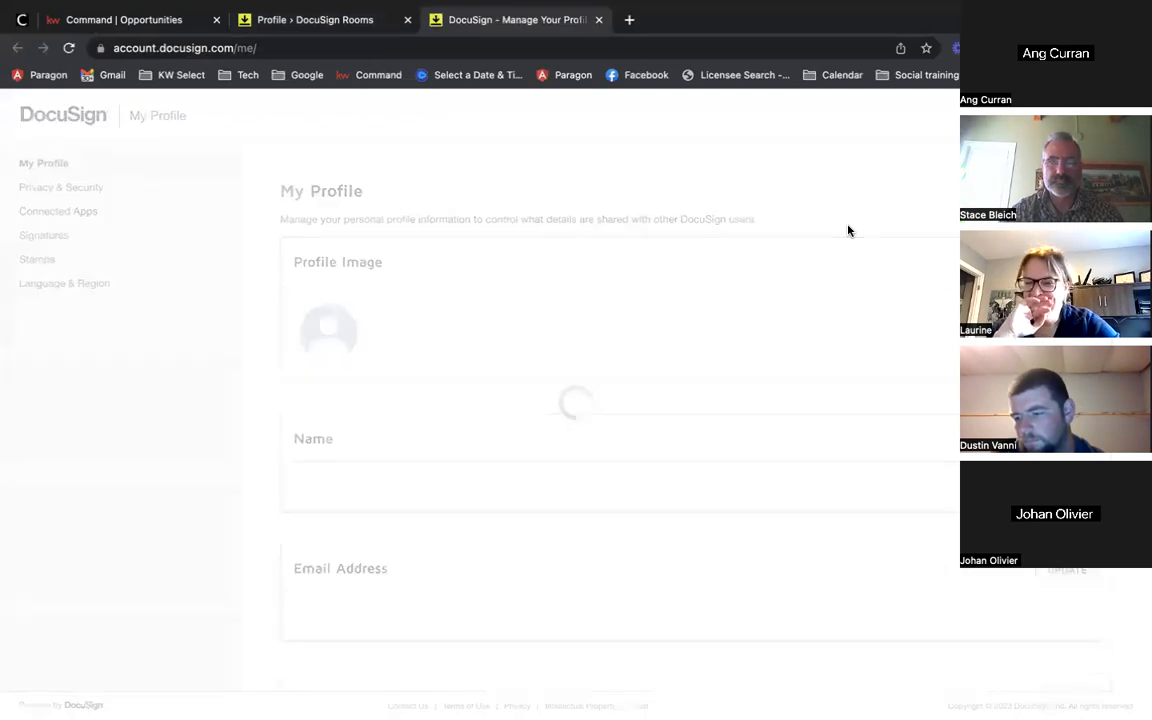
scroll(337, 357, down, 3)
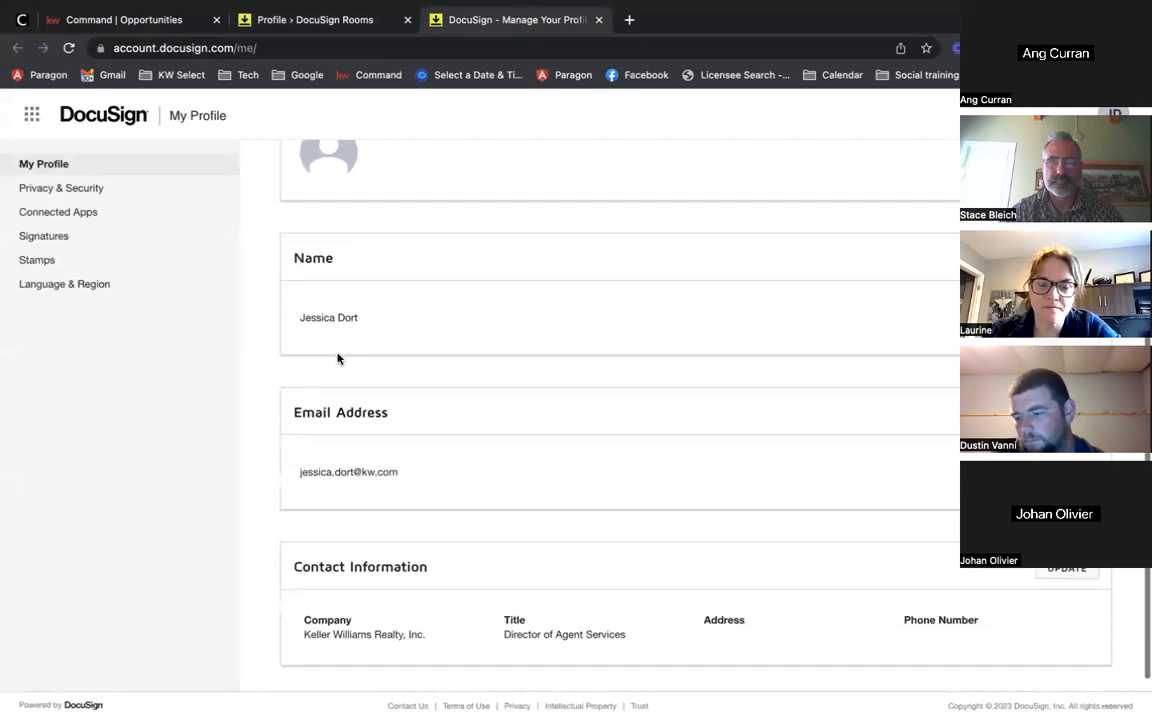
scroll(314, 341, up, 3)
click(31, 284)
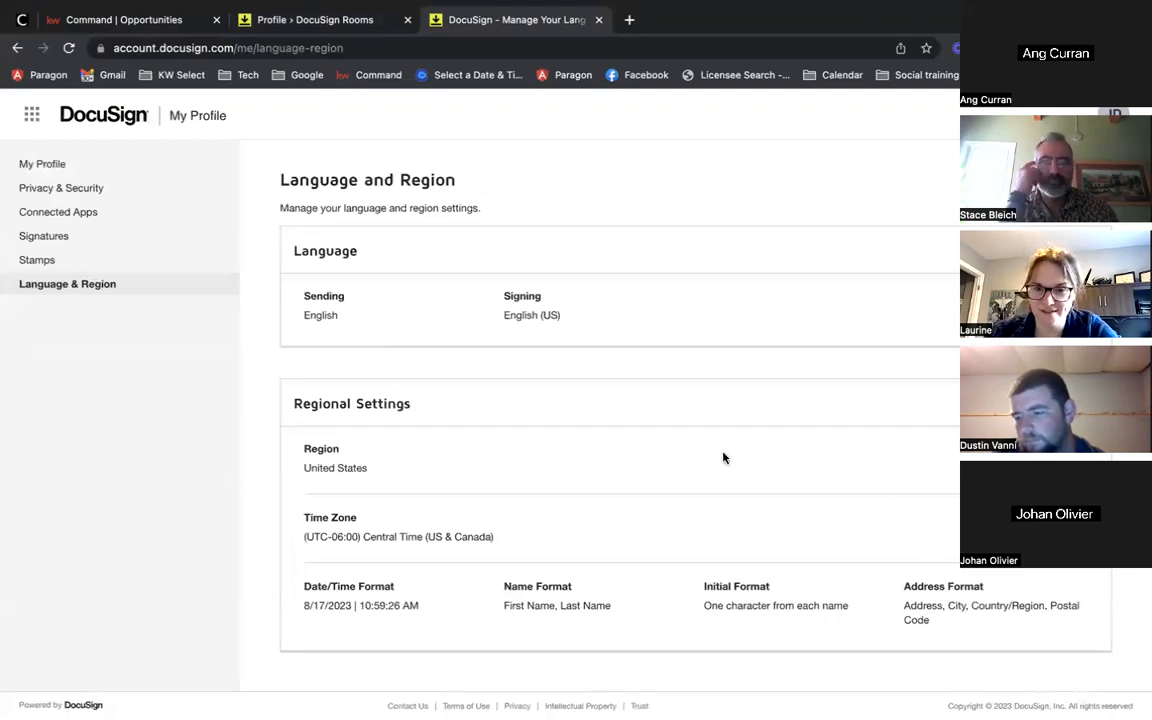
click(738, 607)
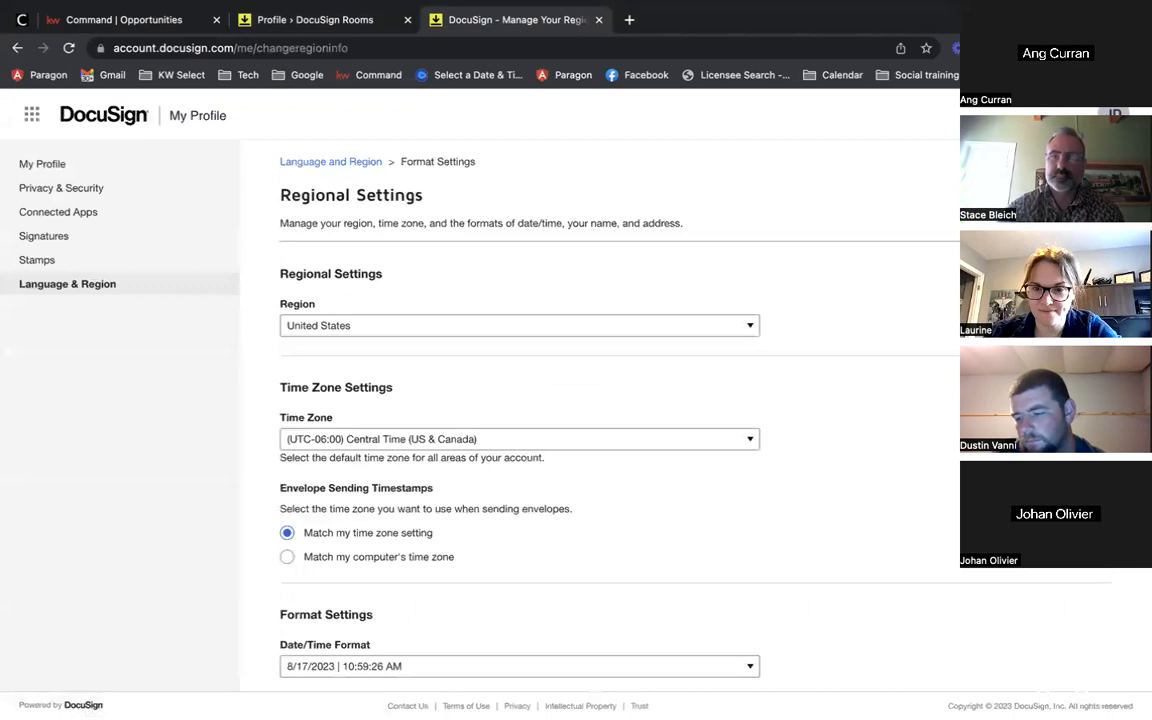
scroll(723, 418, down, 1)
scroll(720, 417, down, 1)
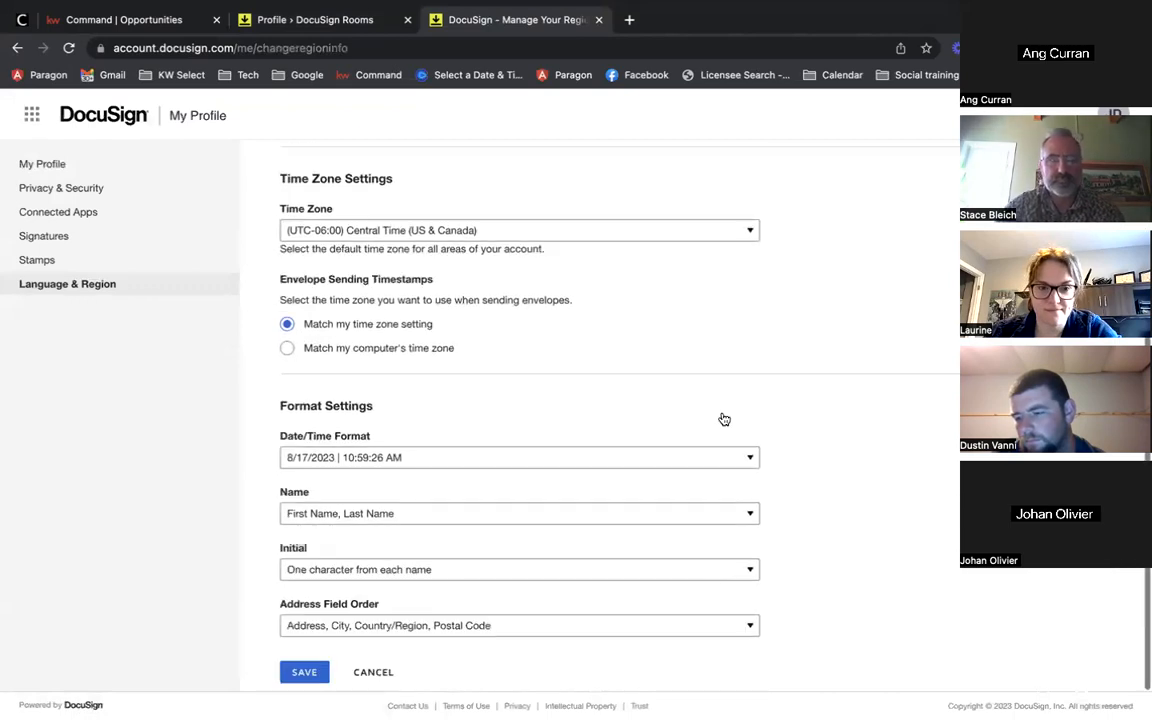
scroll(720, 417, up, 2)
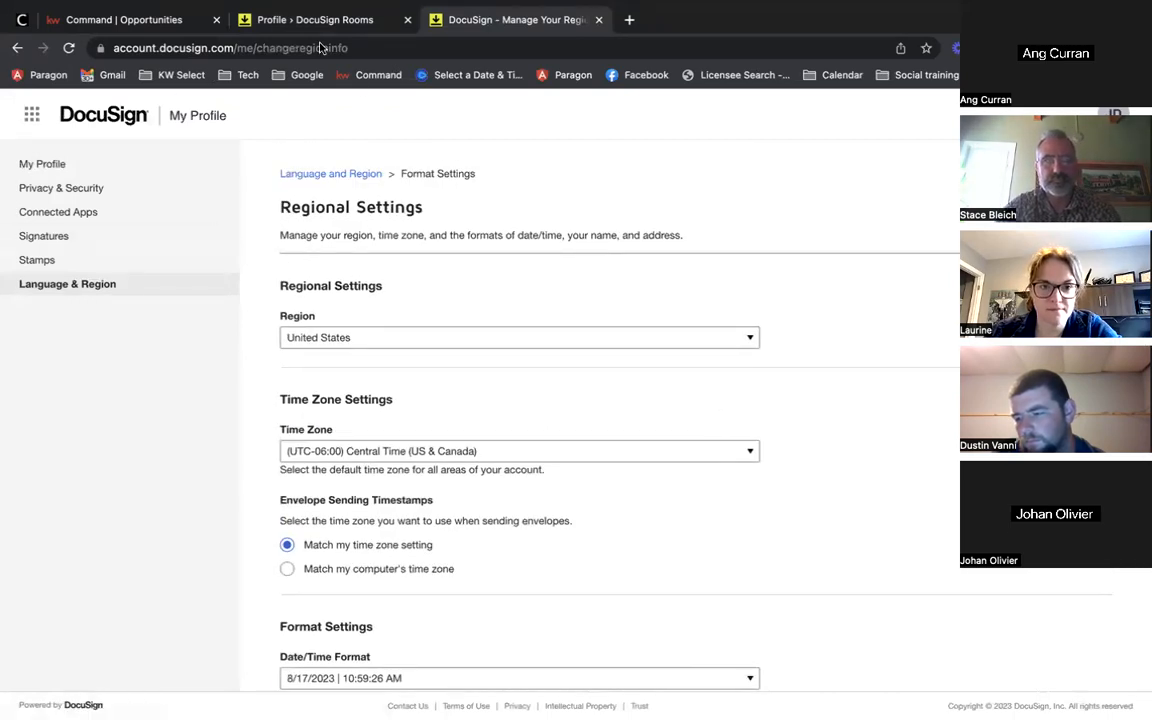
click(270, 59)
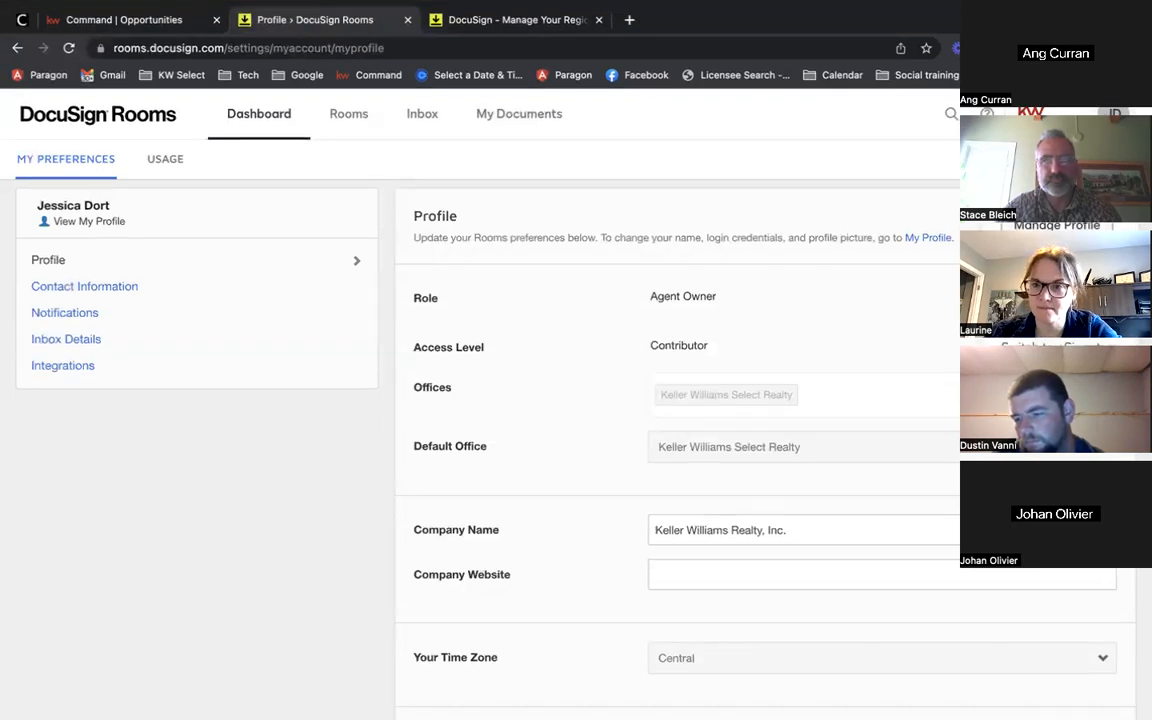
click(1057, 225)
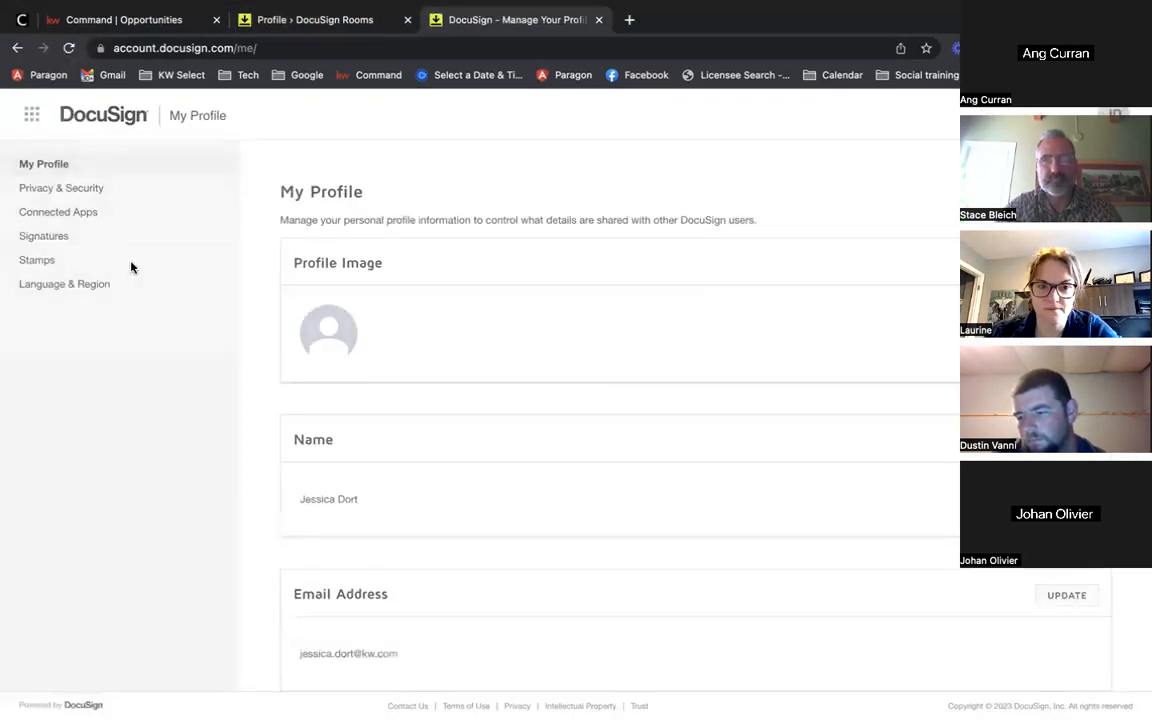
click(64, 284)
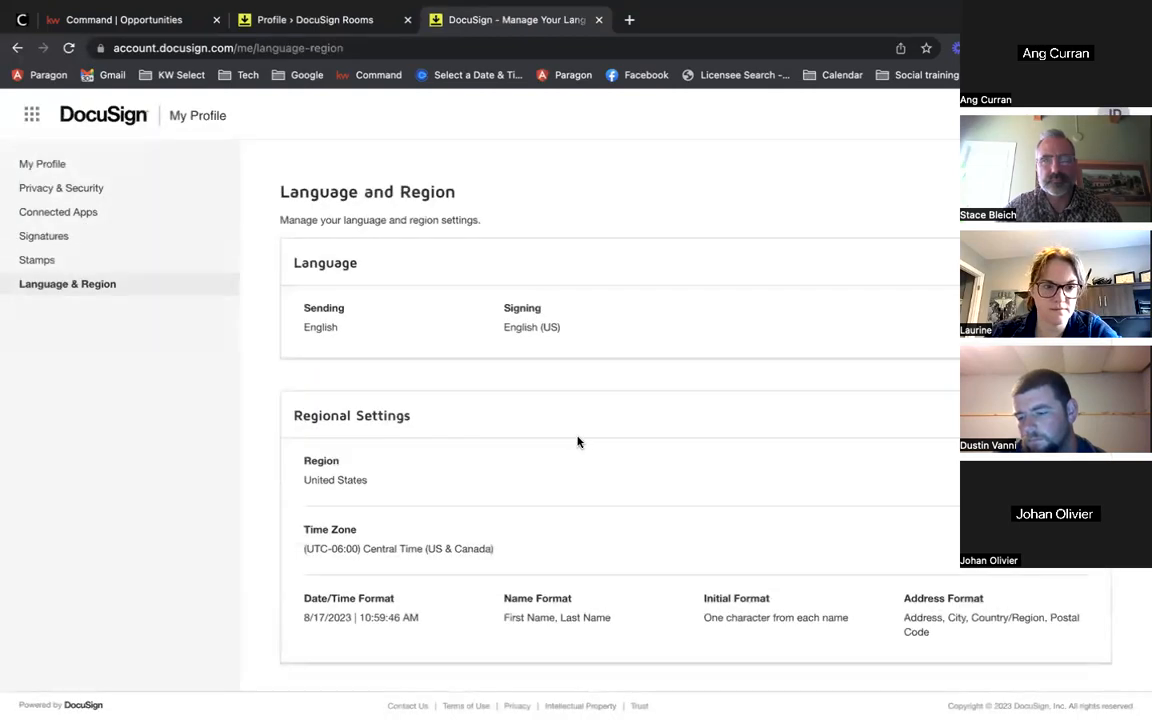
scroll(500, 490, down, 1)
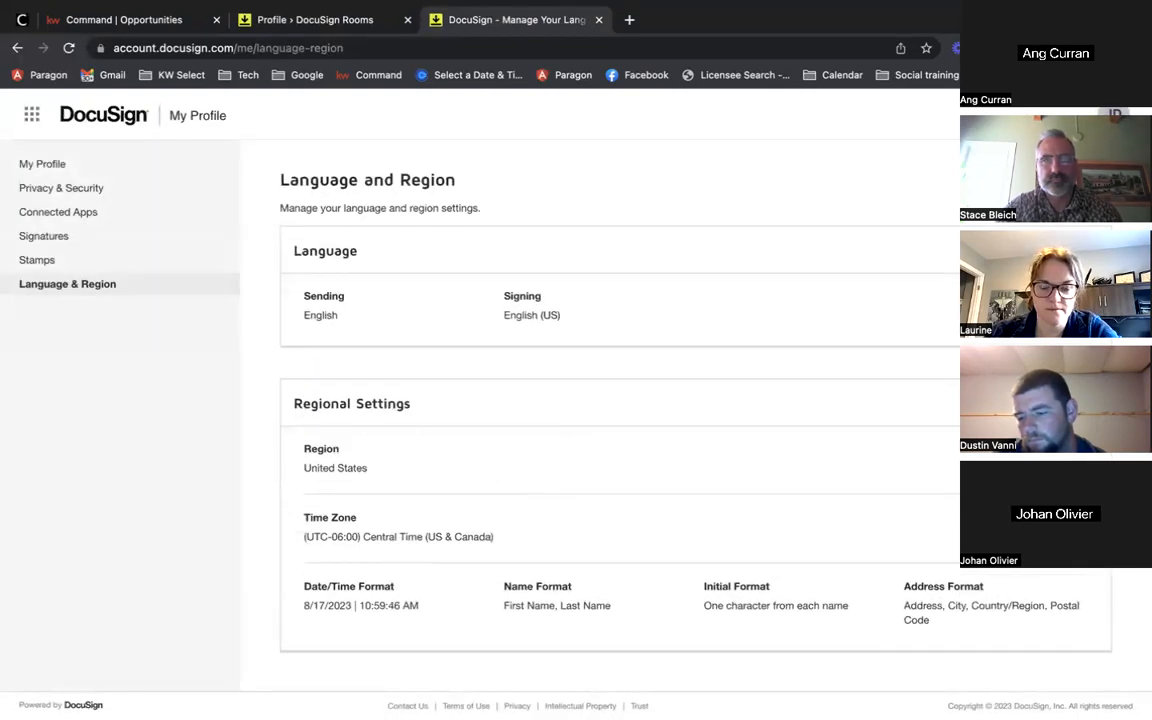
click(1079, 404)
scroll(632, 512, down, 3)
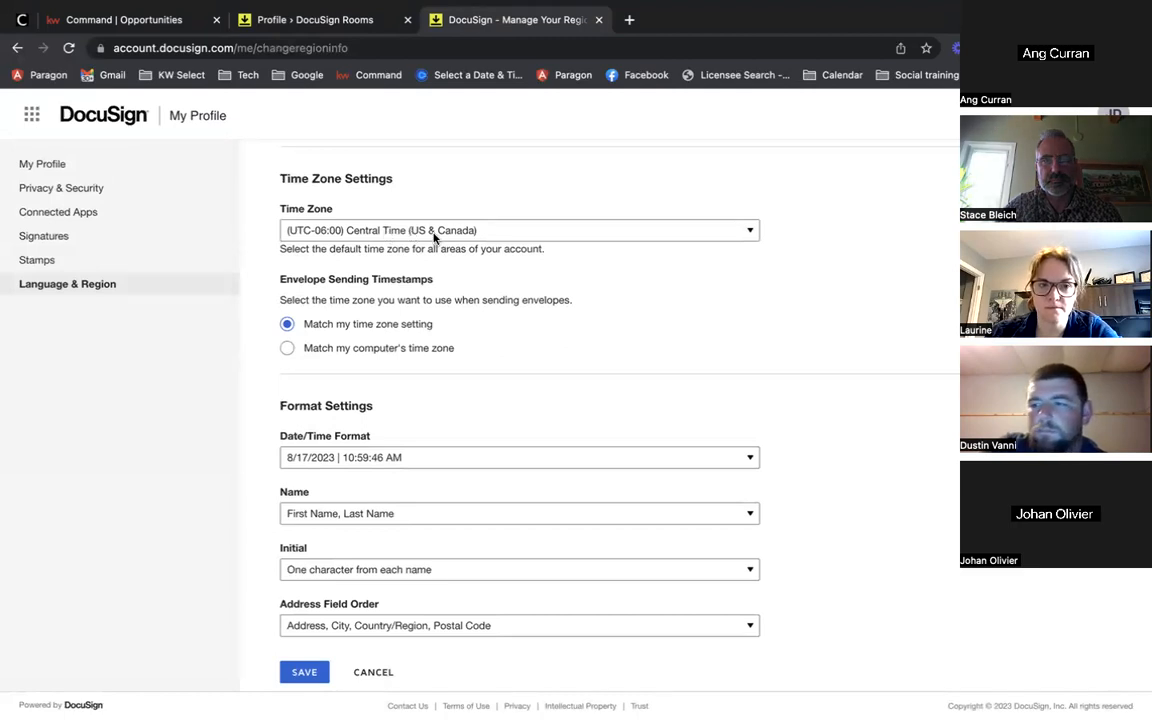
scroll(509, 324, down, 1)
scroll(378, 310, up, 1)
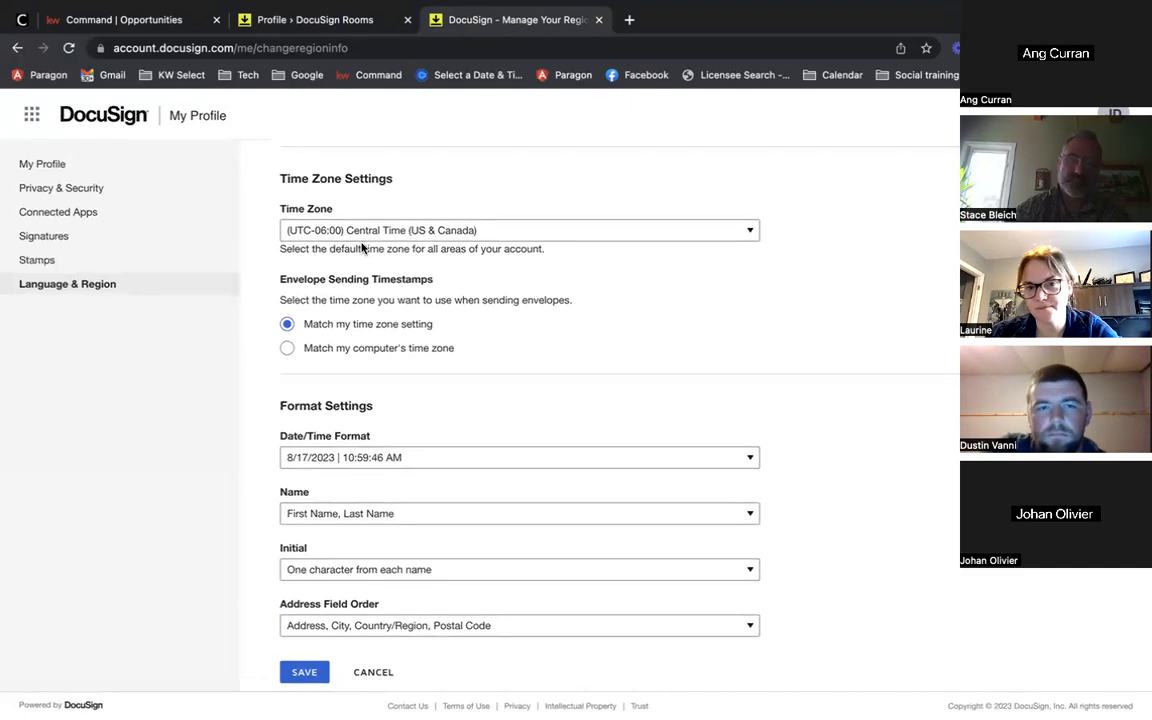
click(363, 236)
click(363, 236)
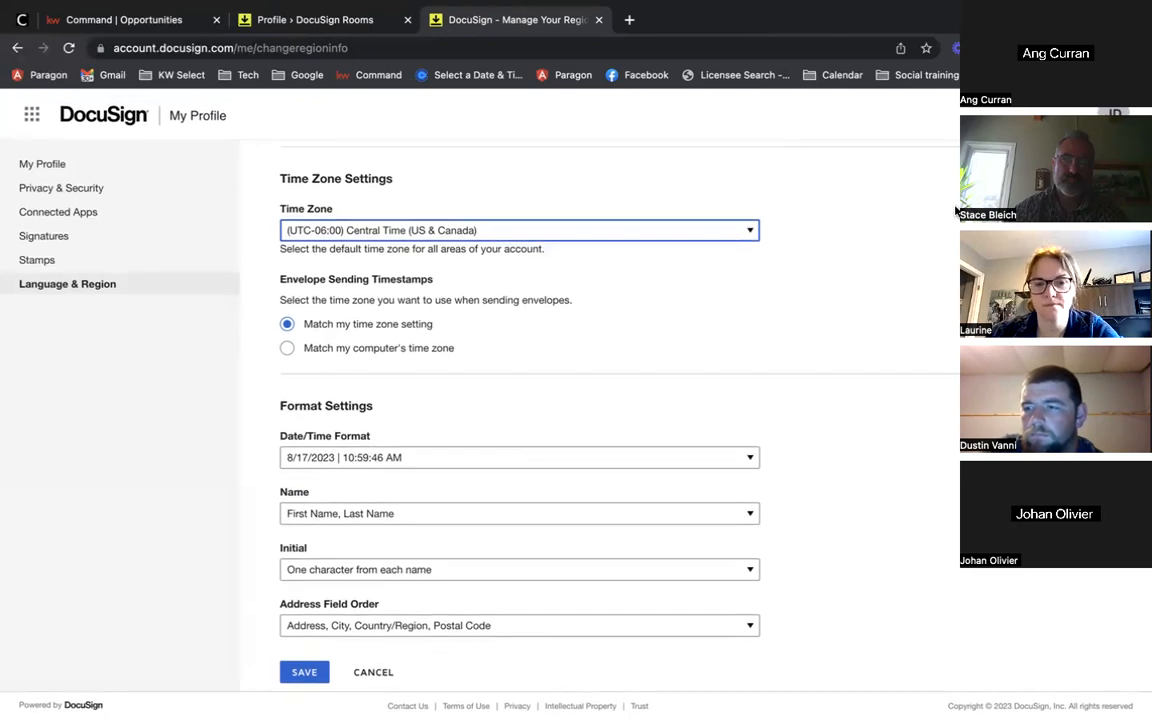
click(298, 672)
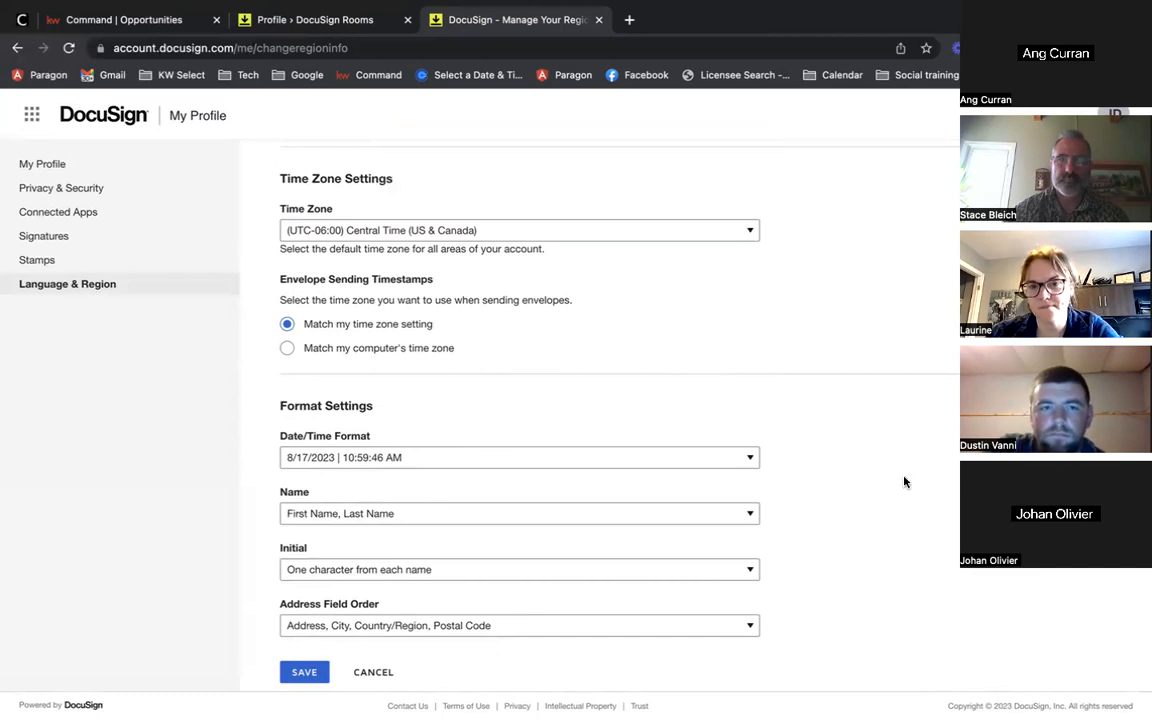
scroll(897, 288, up, 5)
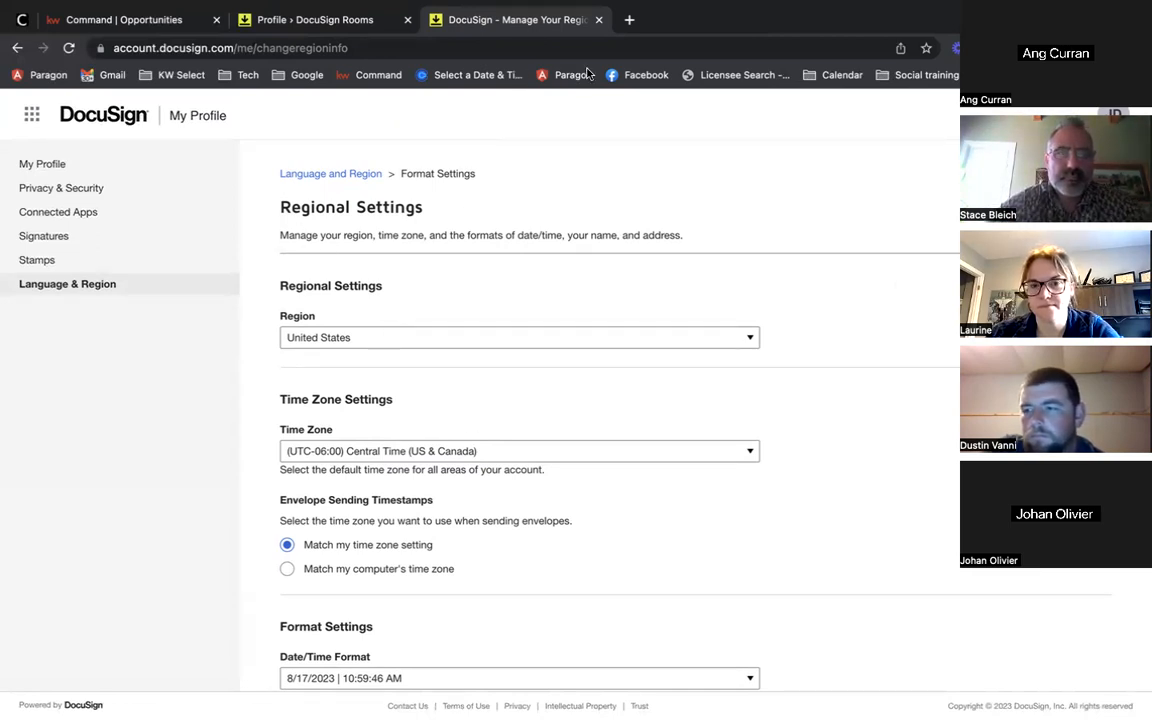
Step: Return to the 789 Main Street room's documents, then bring the KW Command search results forward
click(287, 31)
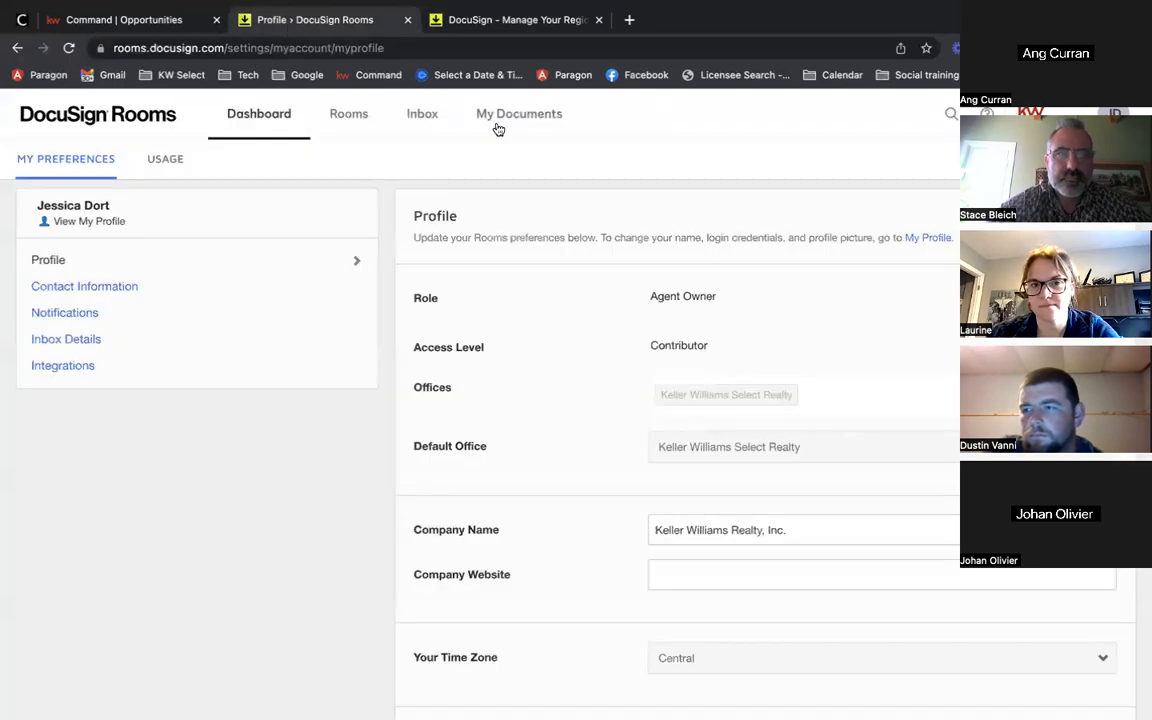
click(15, 48)
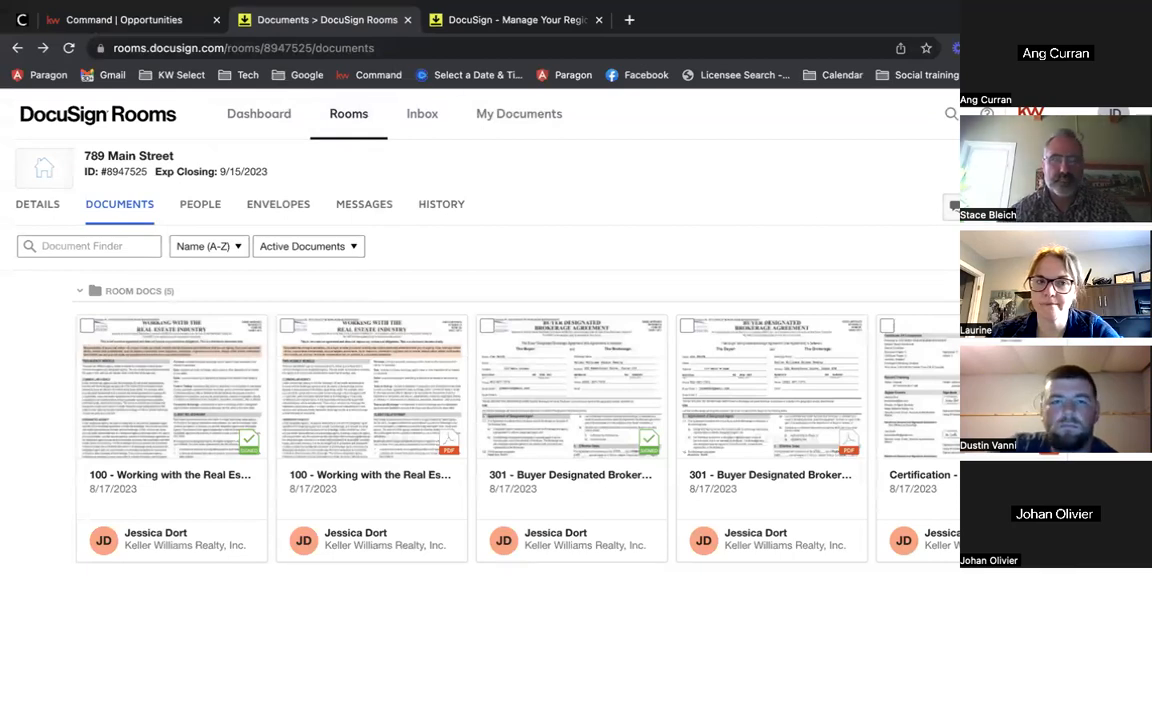
click(110, 20)
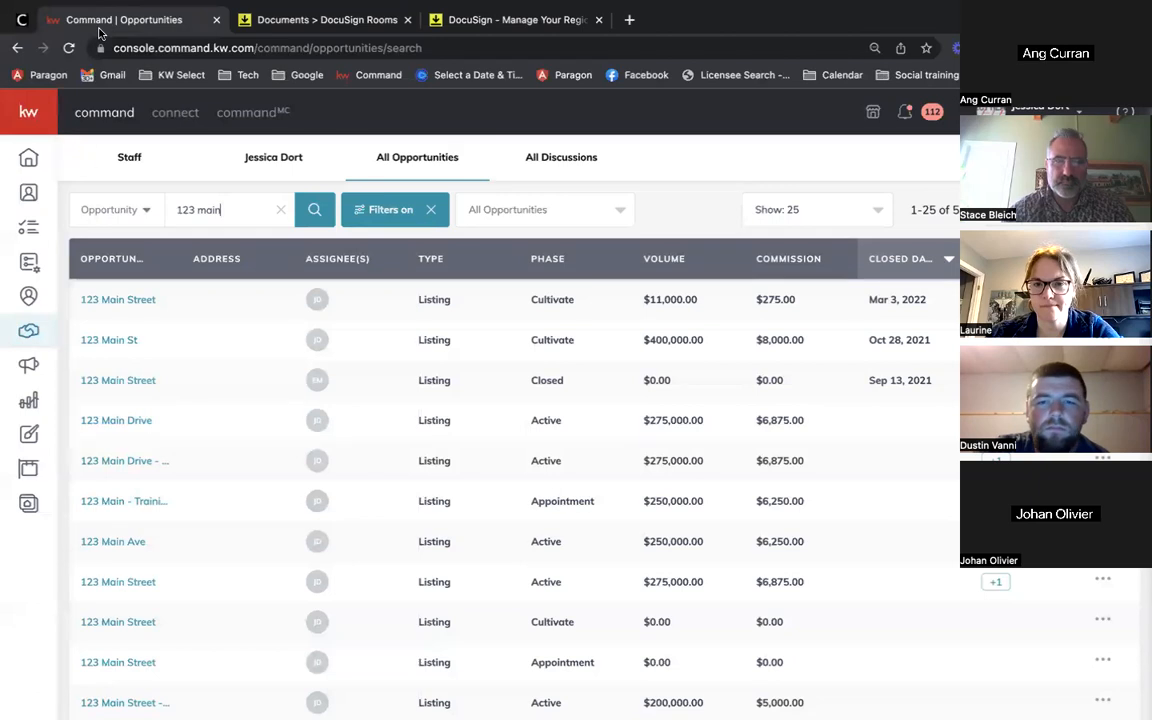
Step: Give the last Watch buyer opportunity in Buyers Cultivate the Standard checklist type
click(22, 332)
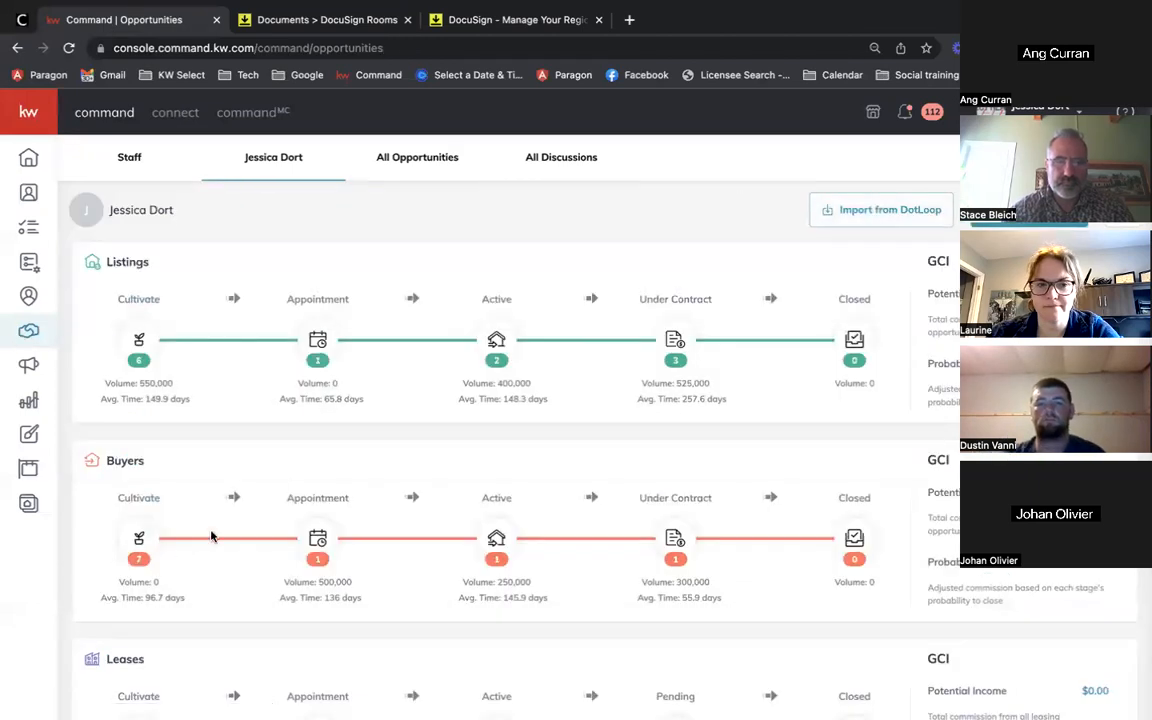
click(141, 528)
scroll(145, 530, down, 5)
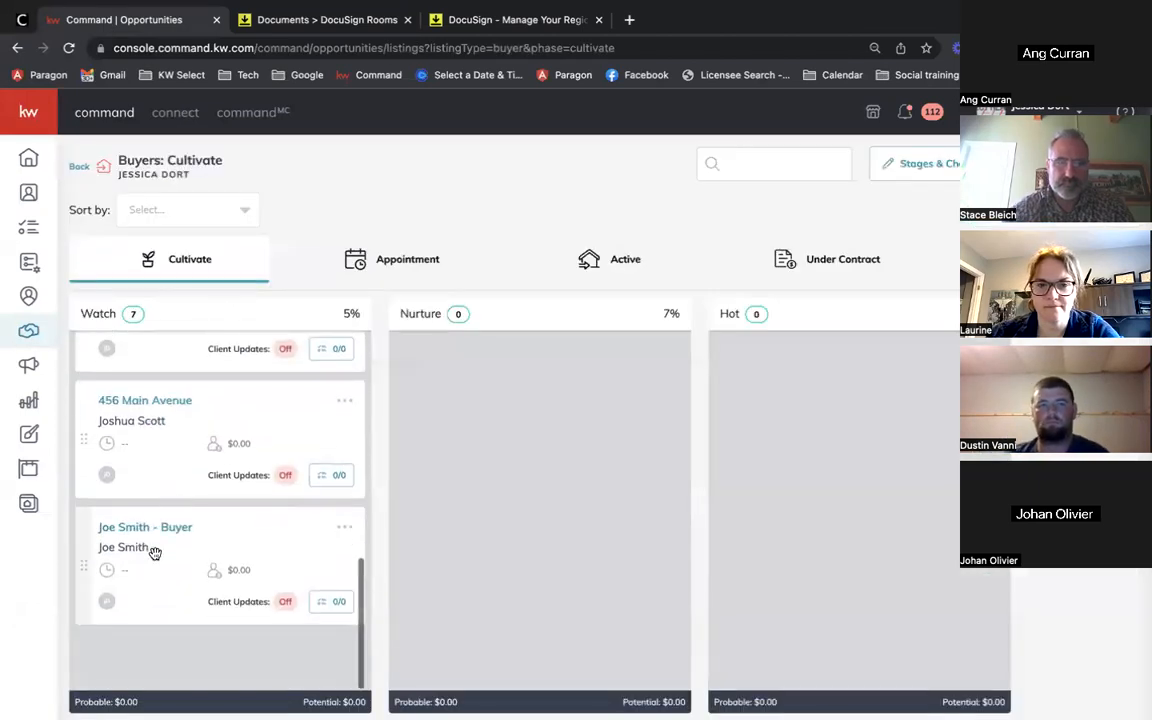
scroll(154, 535, up, 5)
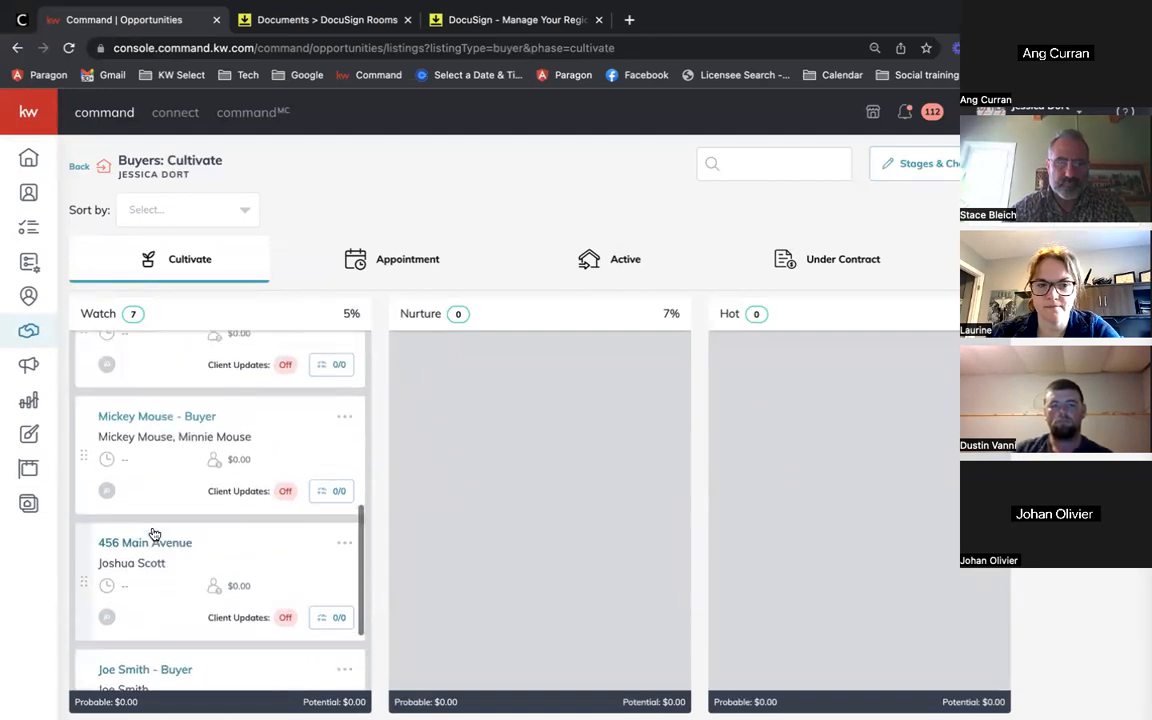
scroll(154, 535, down, 5)
click(154, 535)
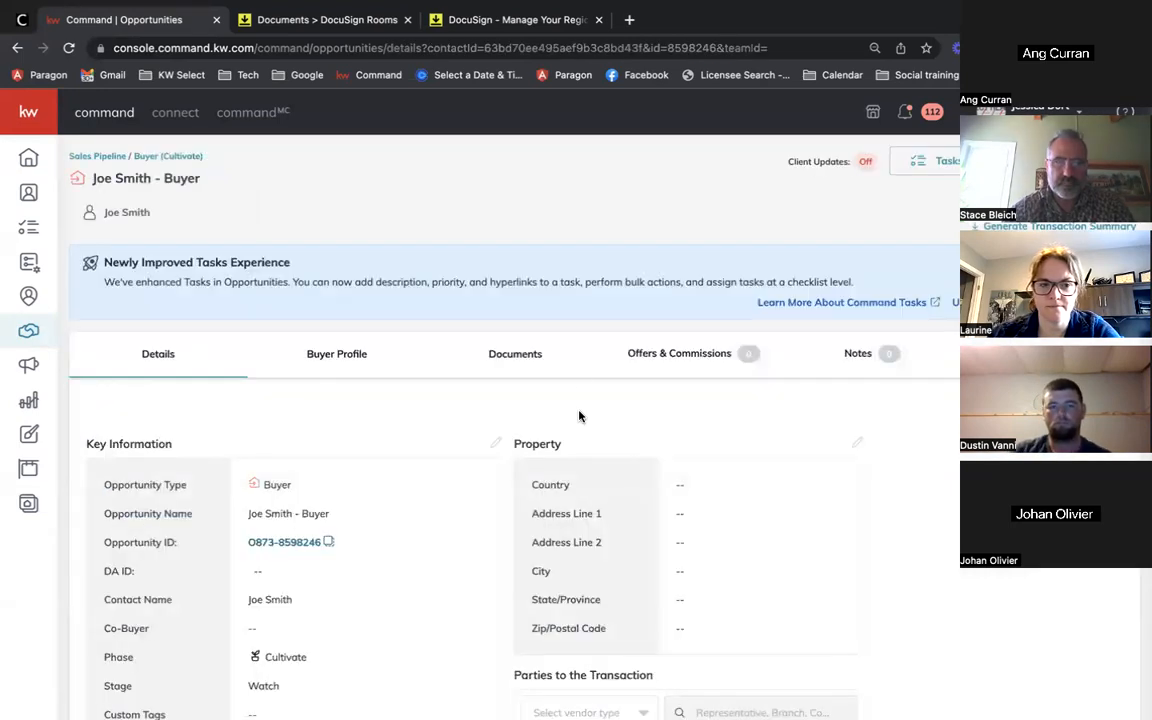
click(512, 348)
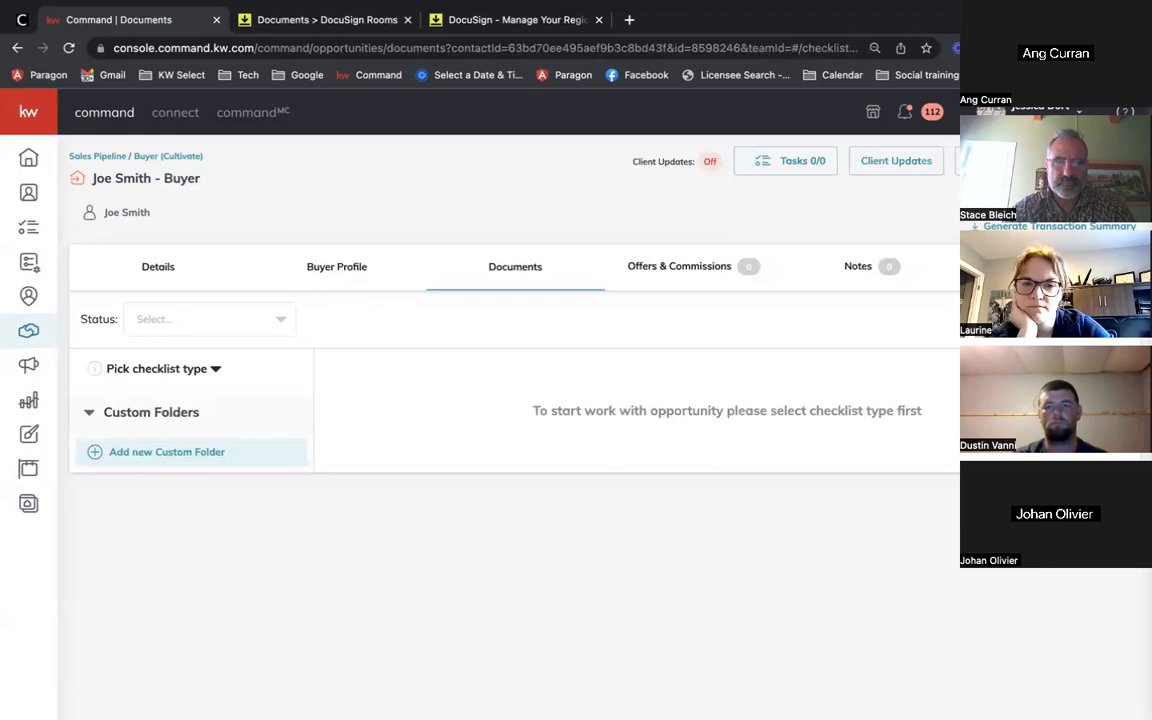
click(200, 372)
click(152, 411)
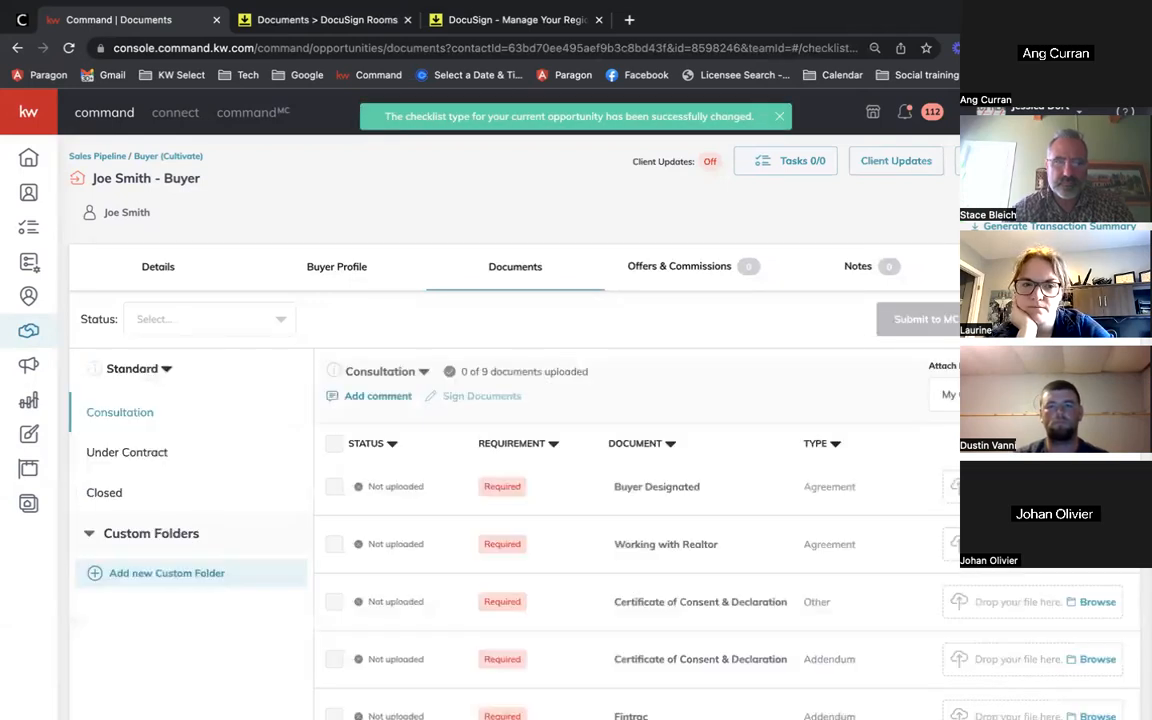